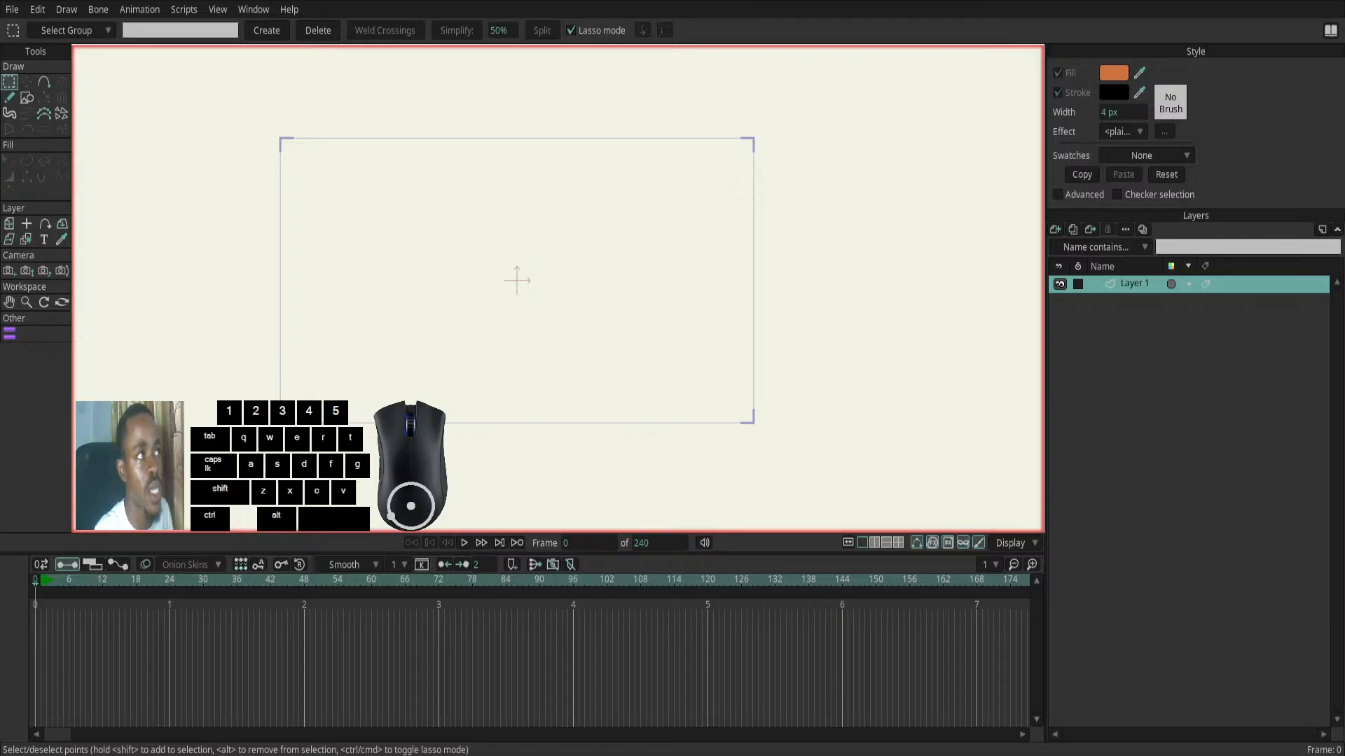
pyautogui.click(254, 10)
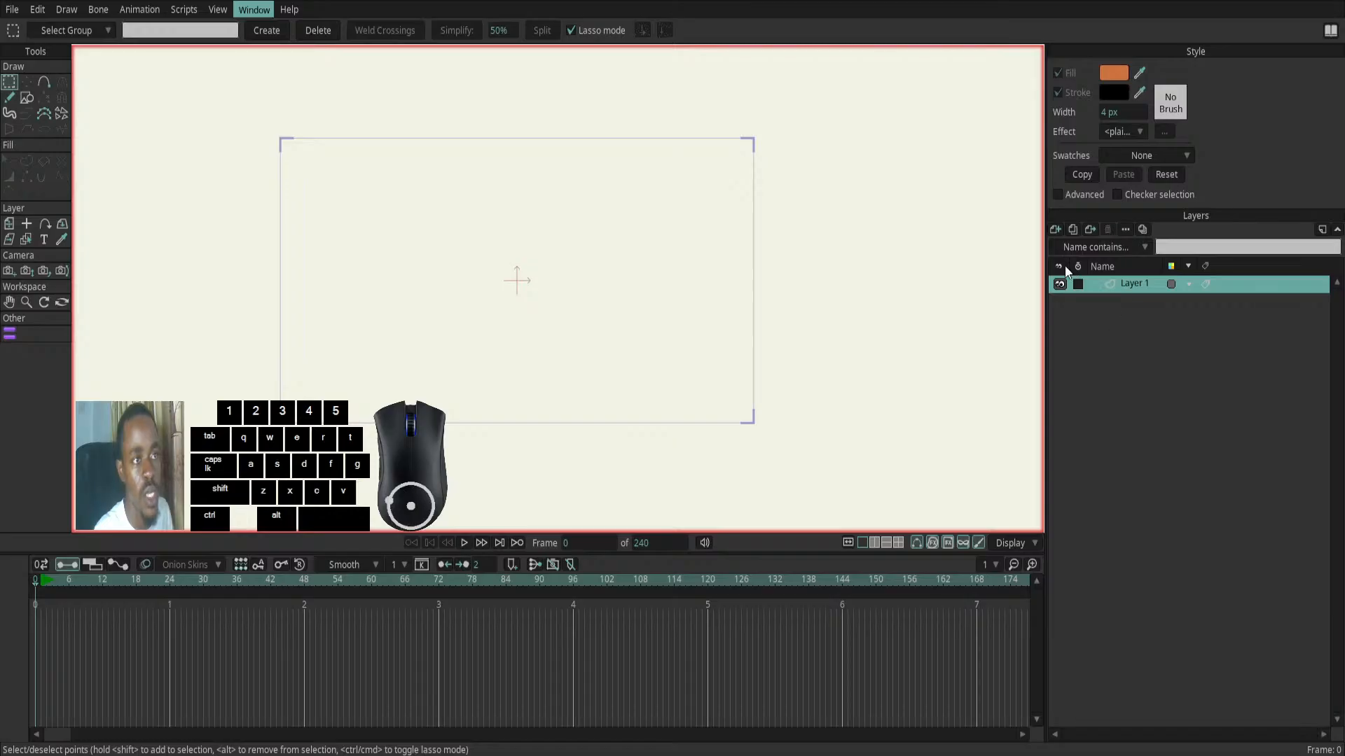
pyautogui.click(1055, 226)
pyautogui.click(1058, 232)
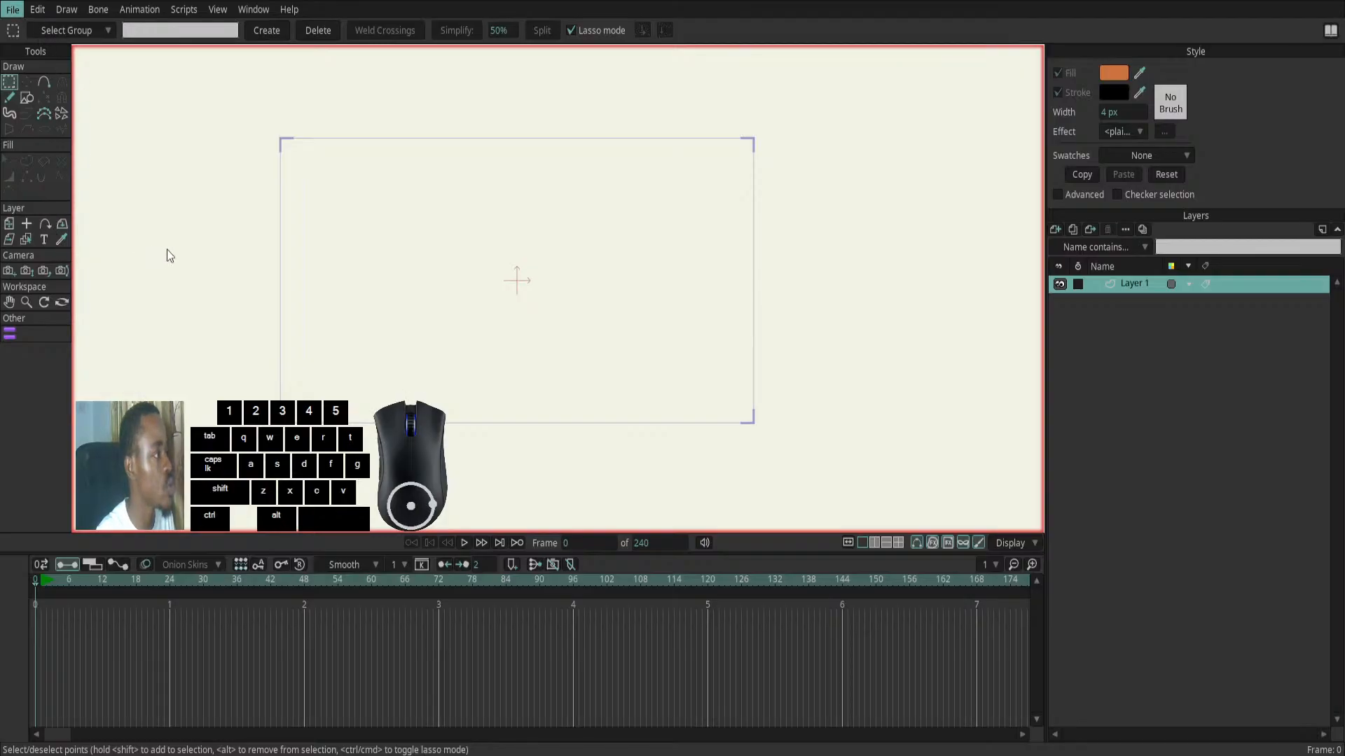
# - Import the character picture undefined_Same_character_prov.png into the project as an image layer
pyautogui.click(296, 250)
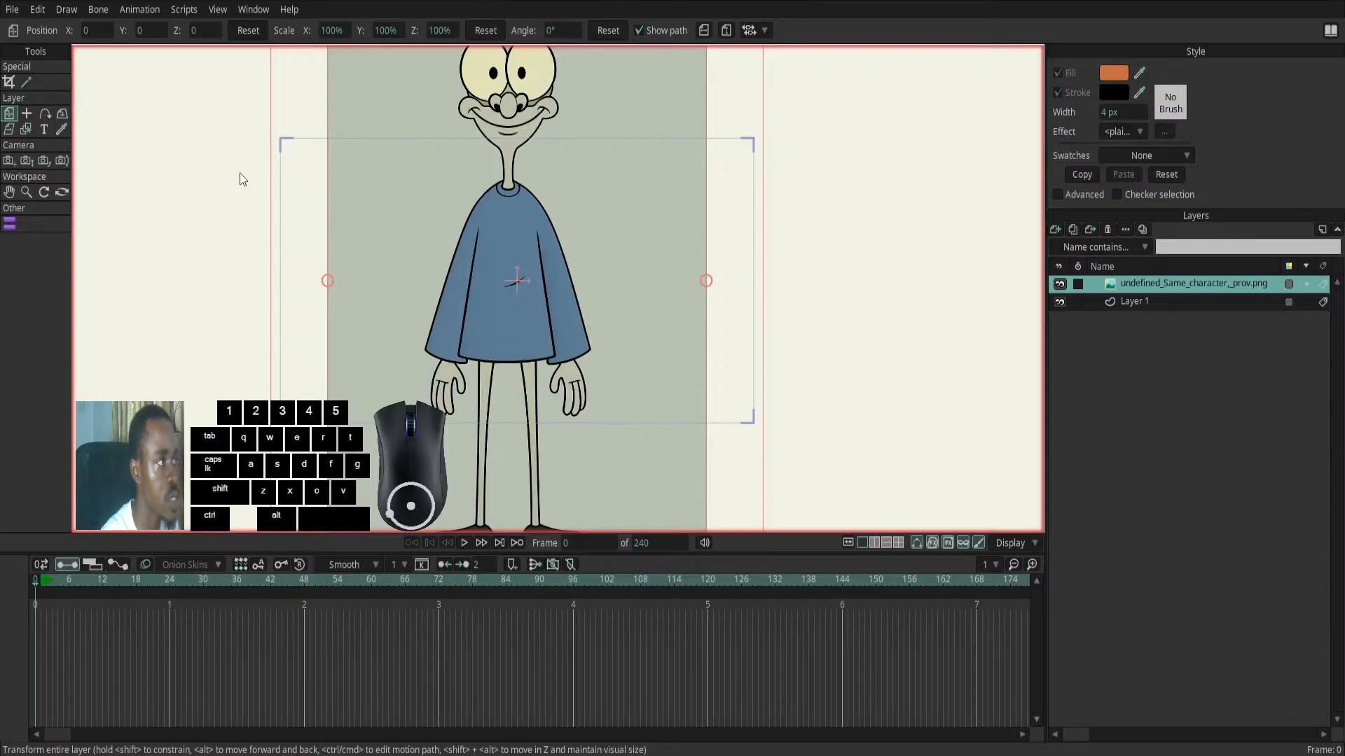
pyautogui.scroll(-4, 239, 174)
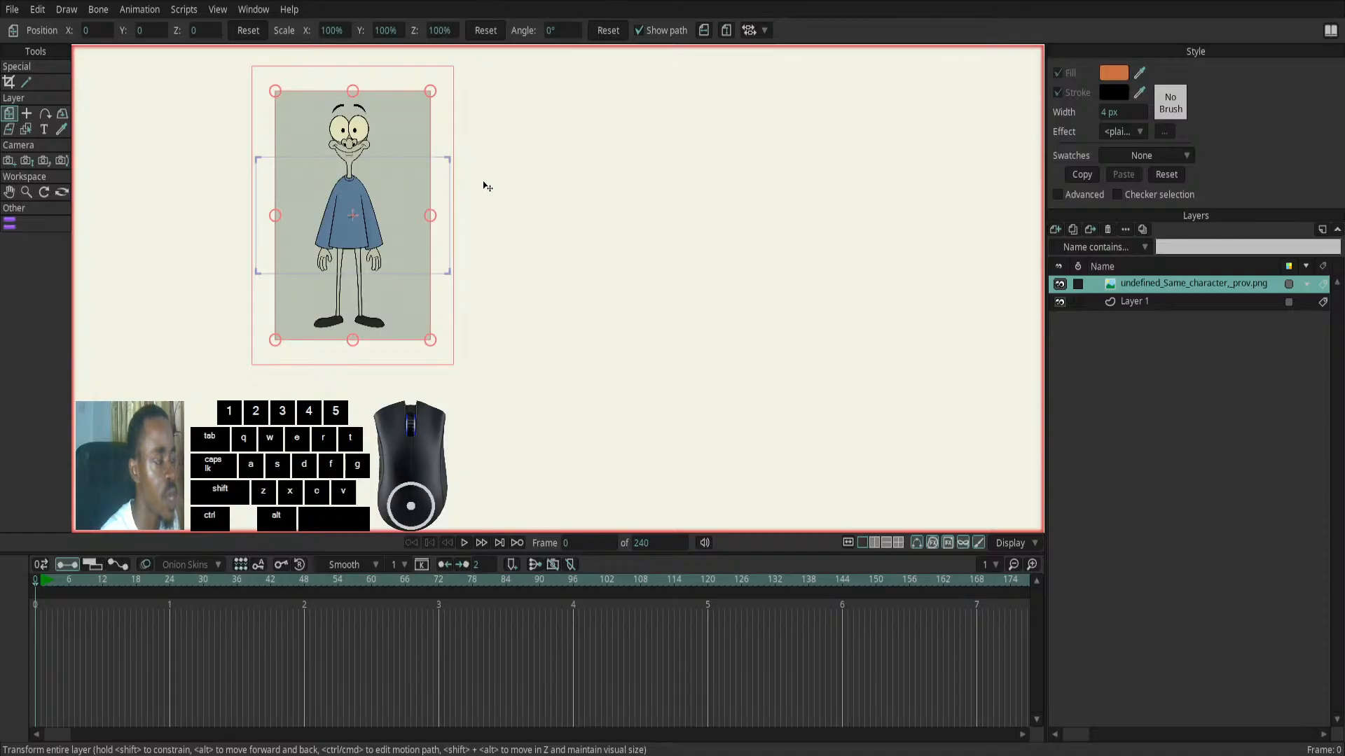
pyautogui.moveTo(483, 183); pyautogui.dragTo(672, 255)
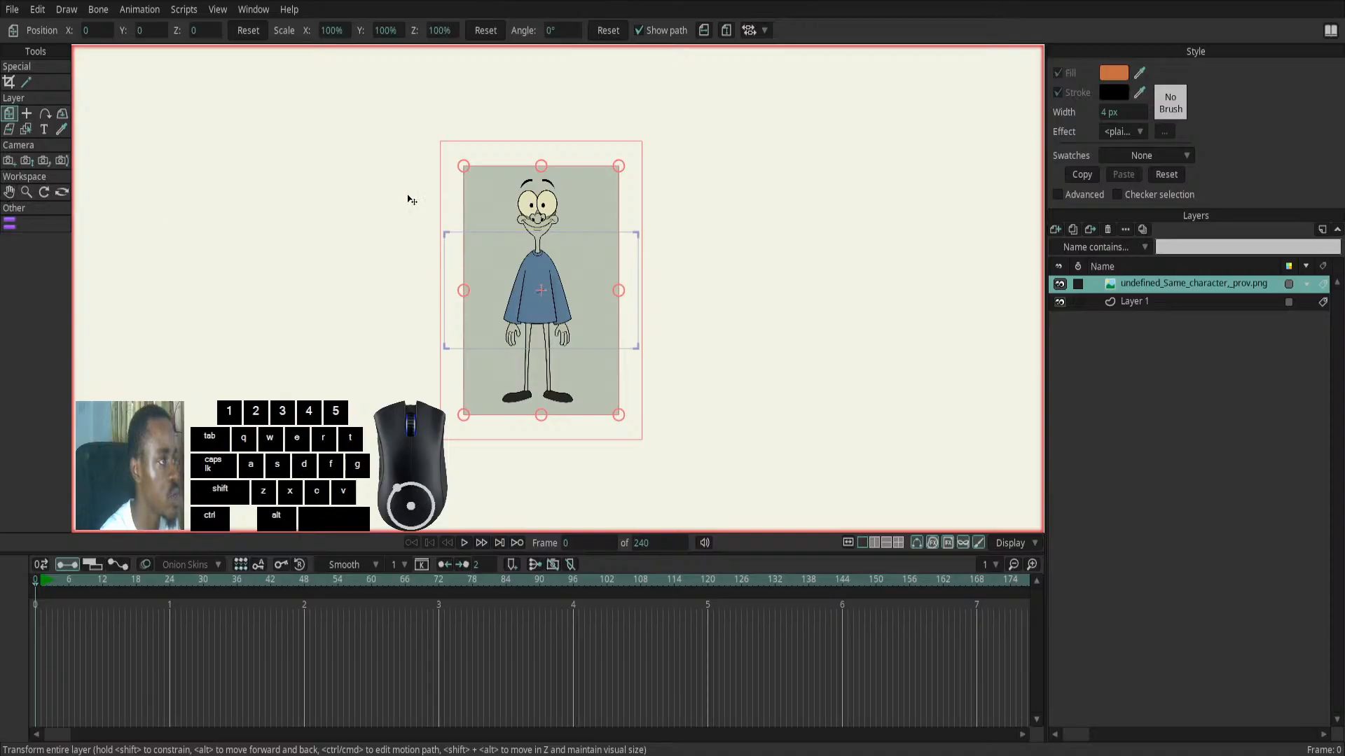
pyautogui.click(9, 192)
pyautogui.moveTo(412, 255)
pyautogui.mouseDown()
pyautogui.moveTo(498, 301)
pyautogui.moveTo(429, 292)
pyautogui.moveTo(390, 273)
pyautogui.moveTo(391, 259)
pyautogui.mouseUp()
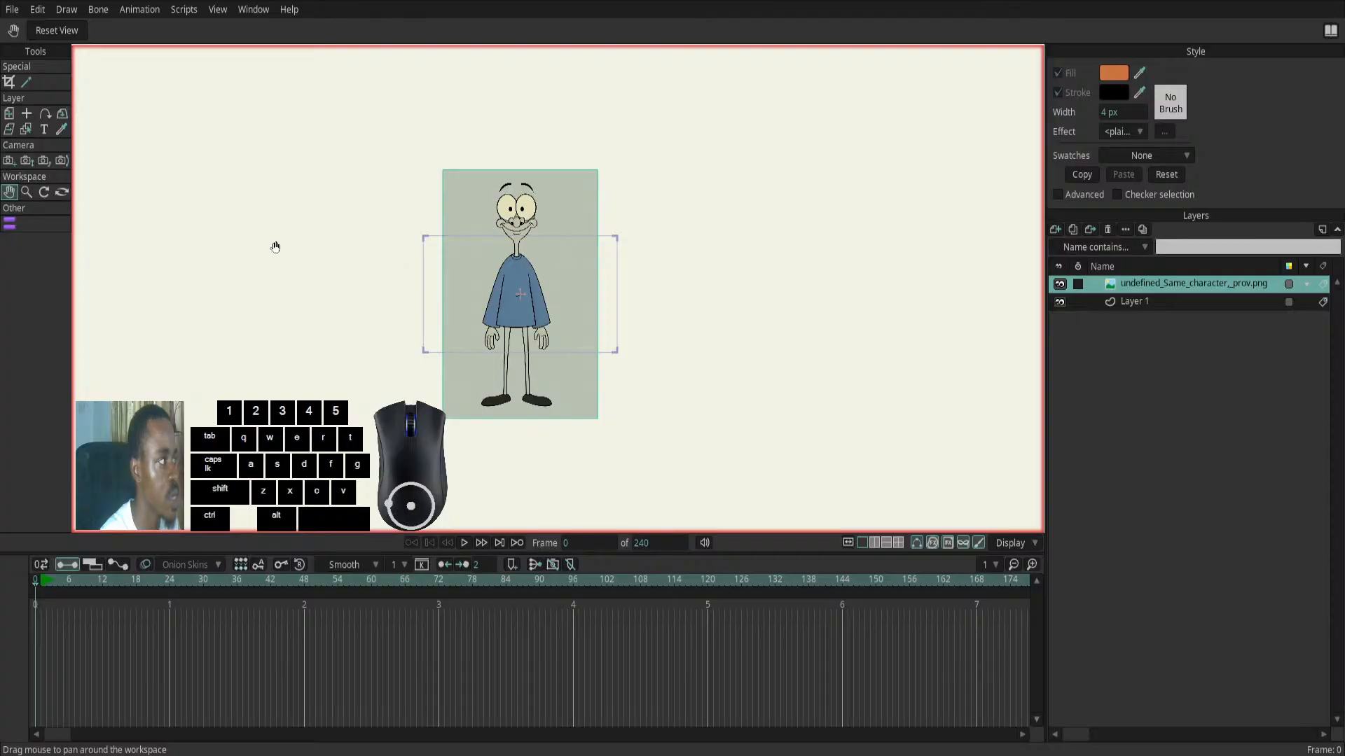
pyautogui.click(11, 193)
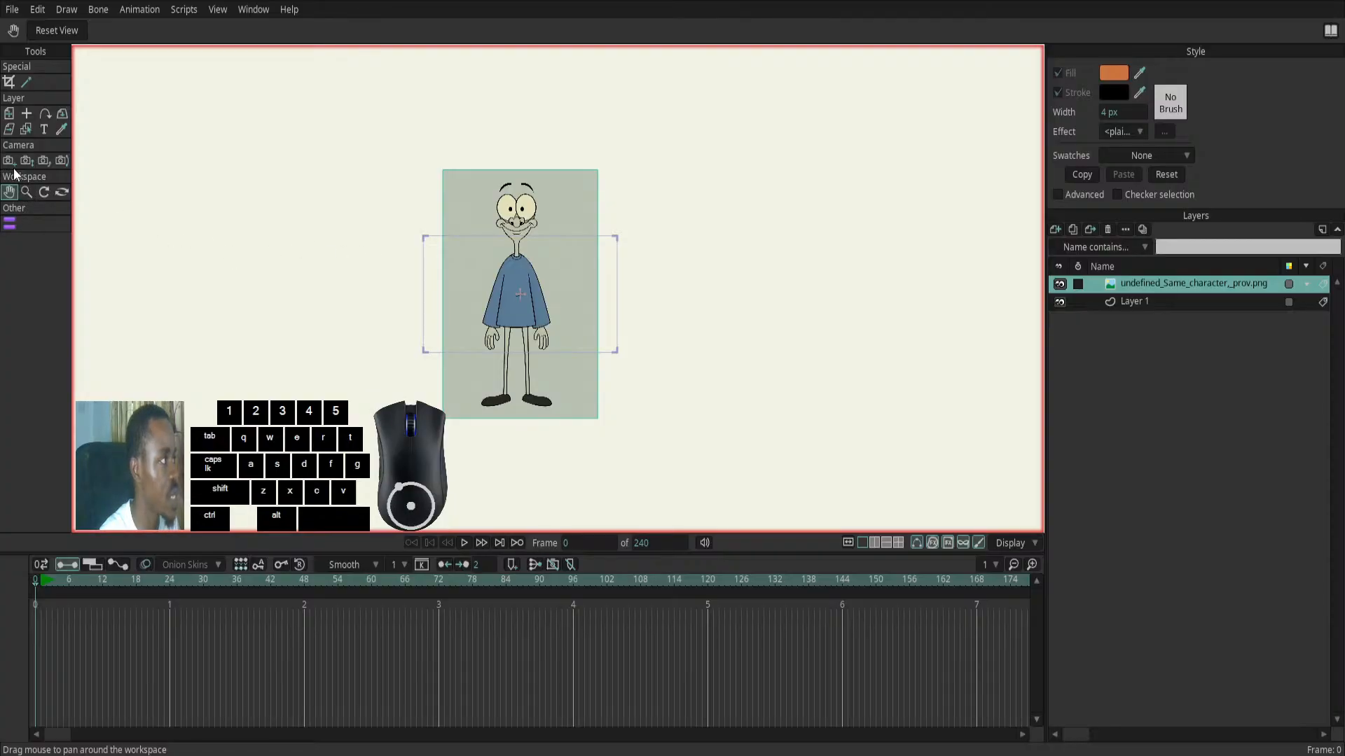
pyautogui.click(9, 113)
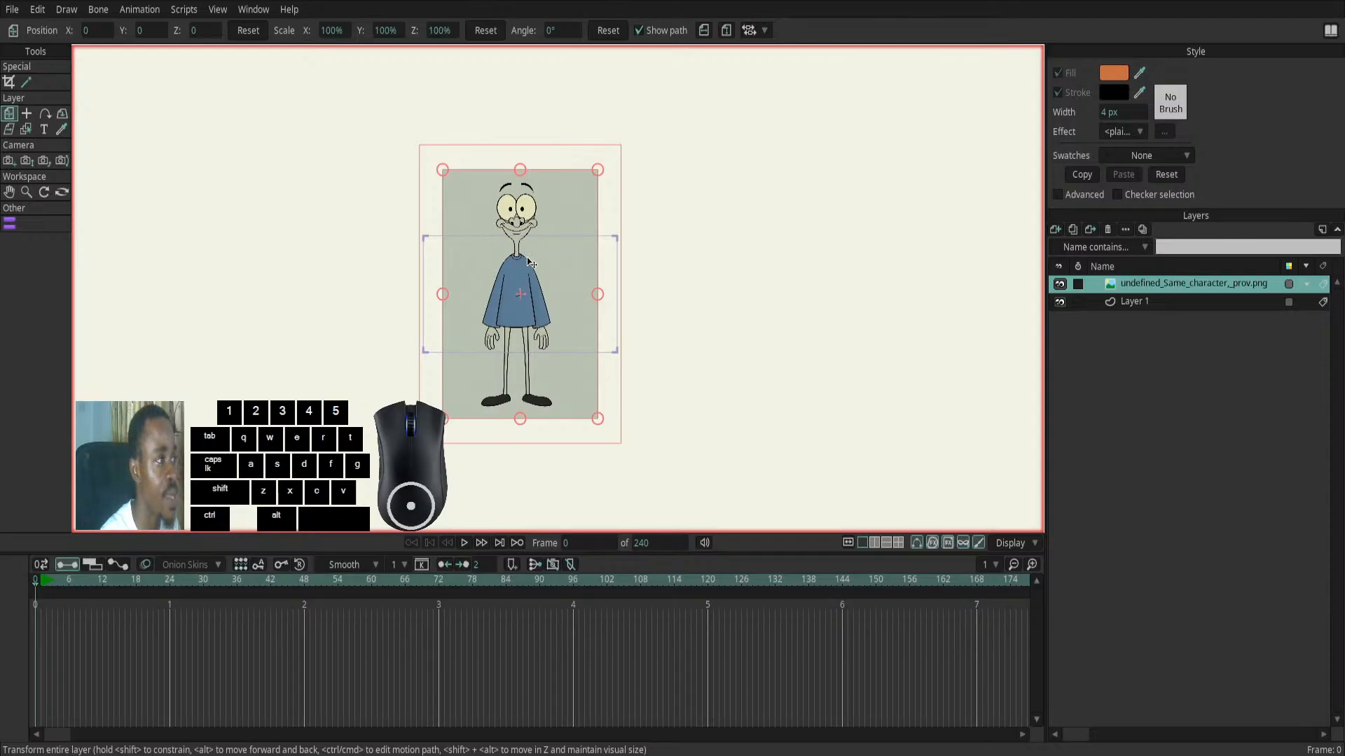
pyautogui.click(12, 11)
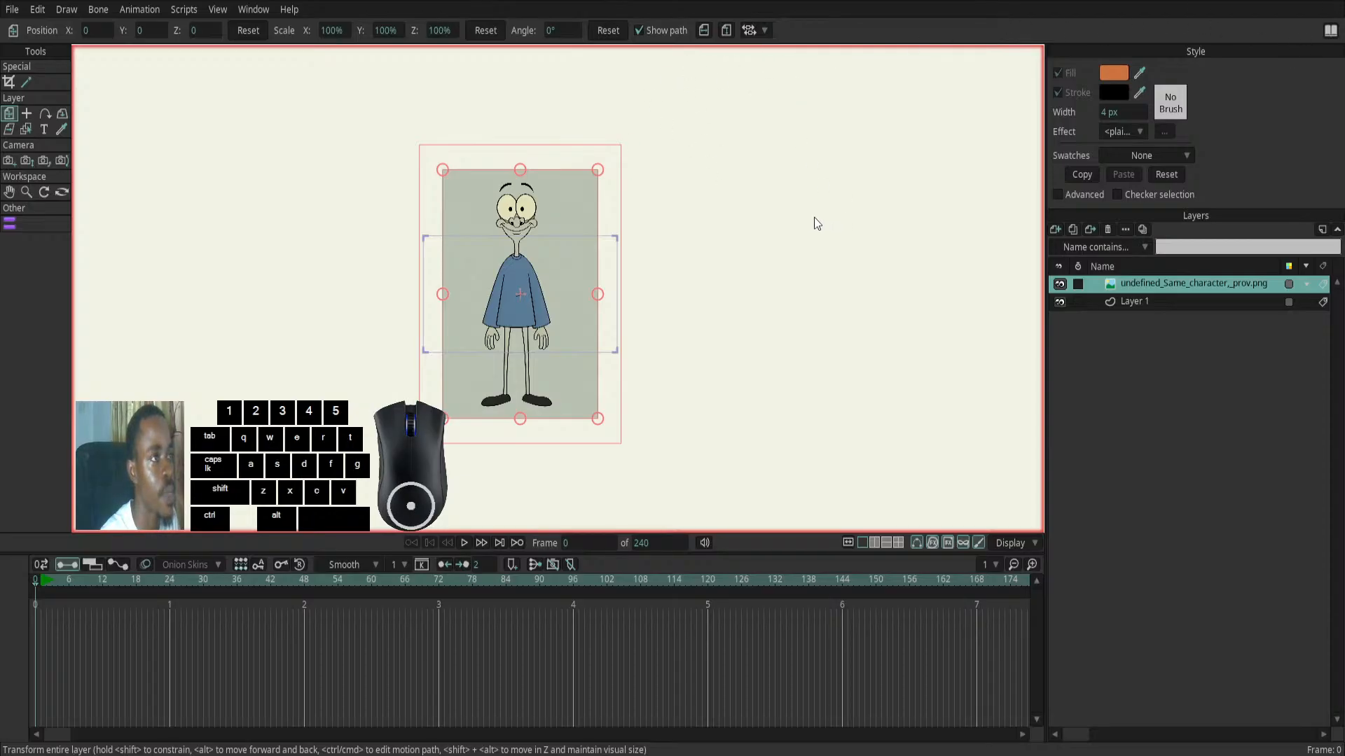
pyautogui.click(885, 206)
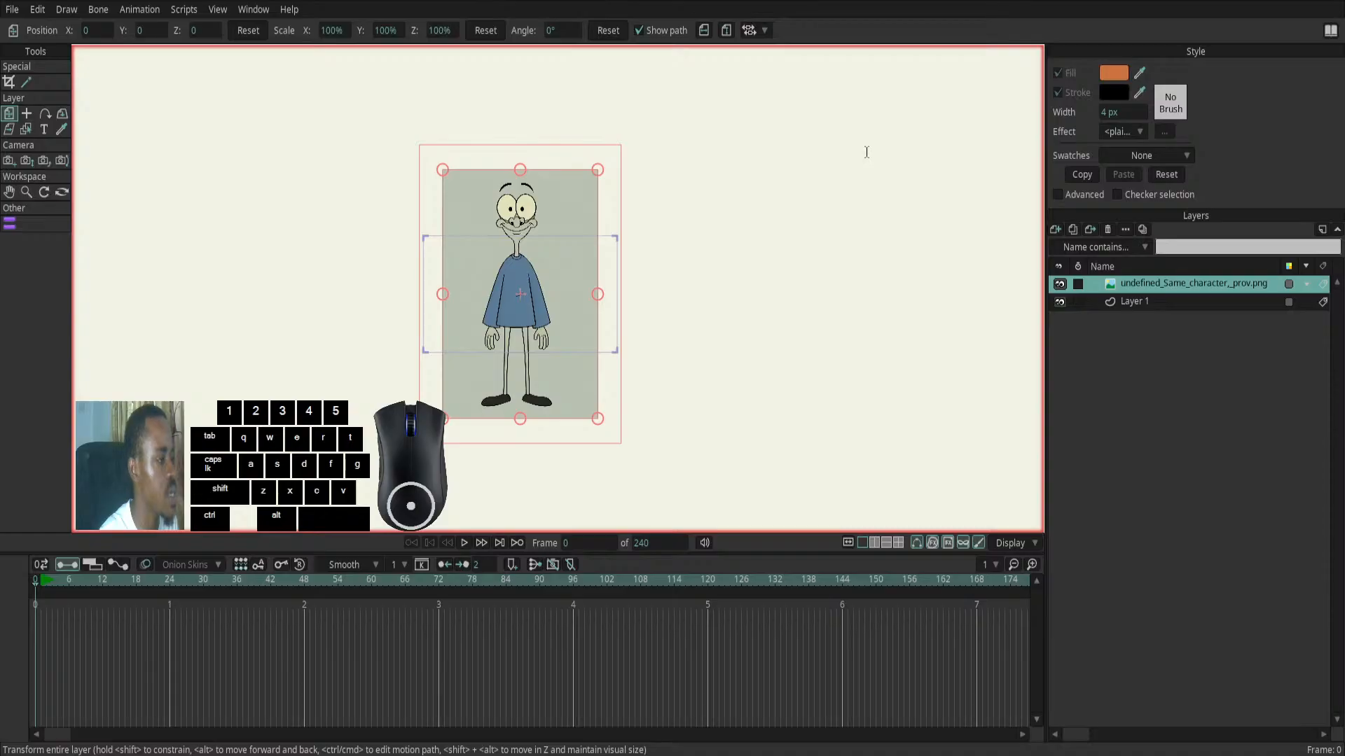
pyautogui.press('1')
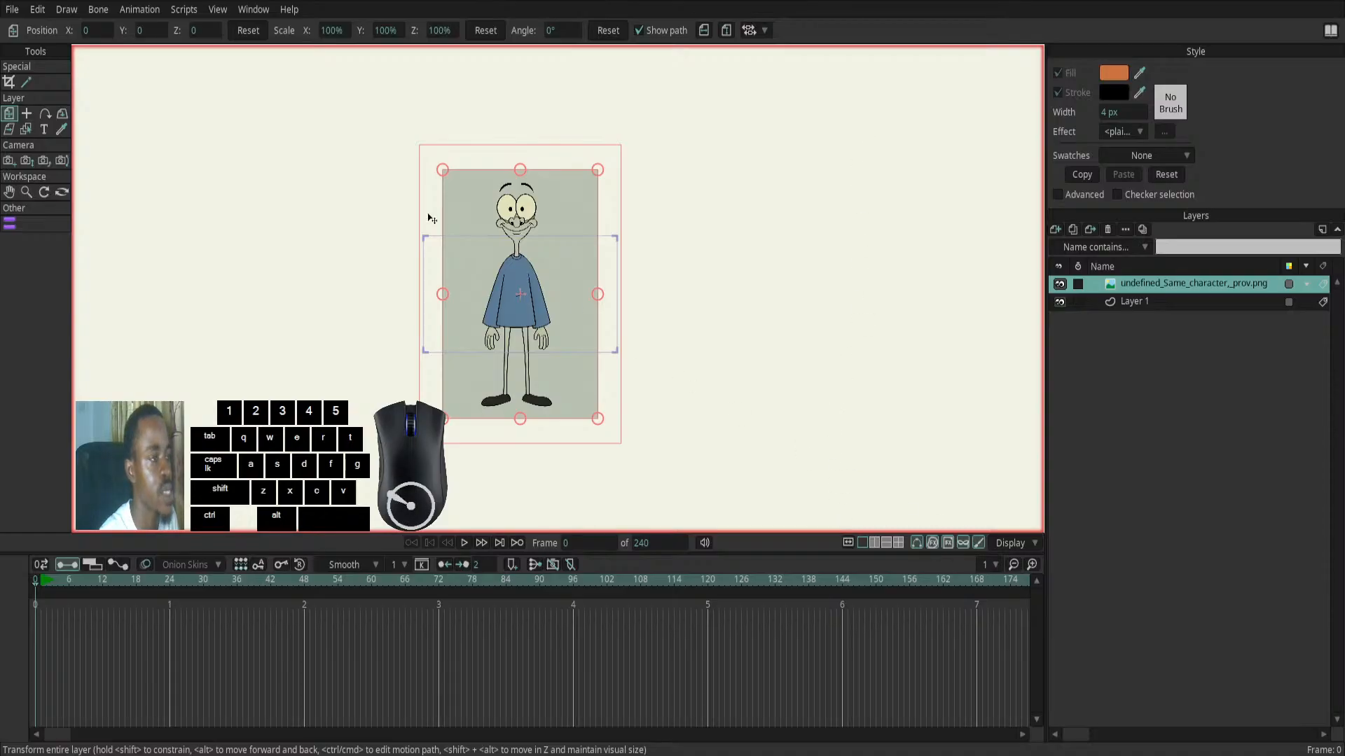
pyautogui.click(13, 10)
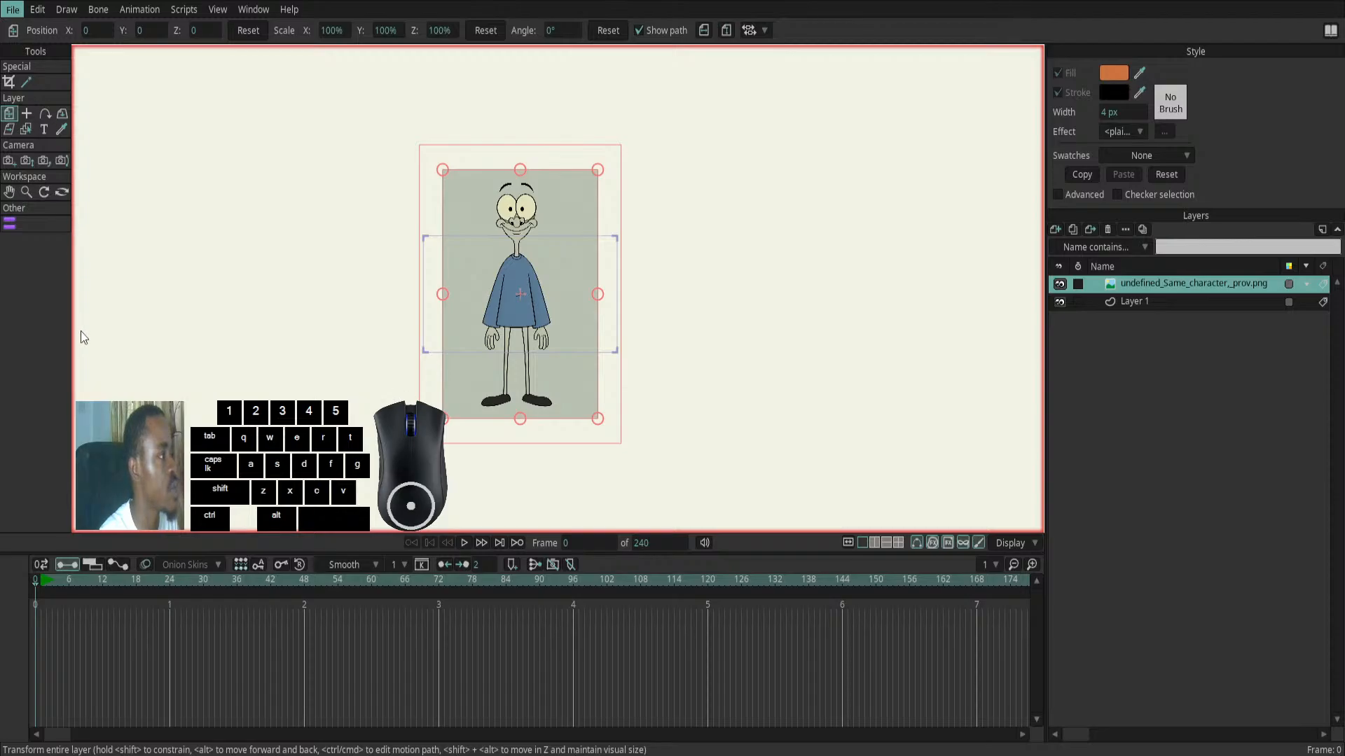
pyautogui.press('space')
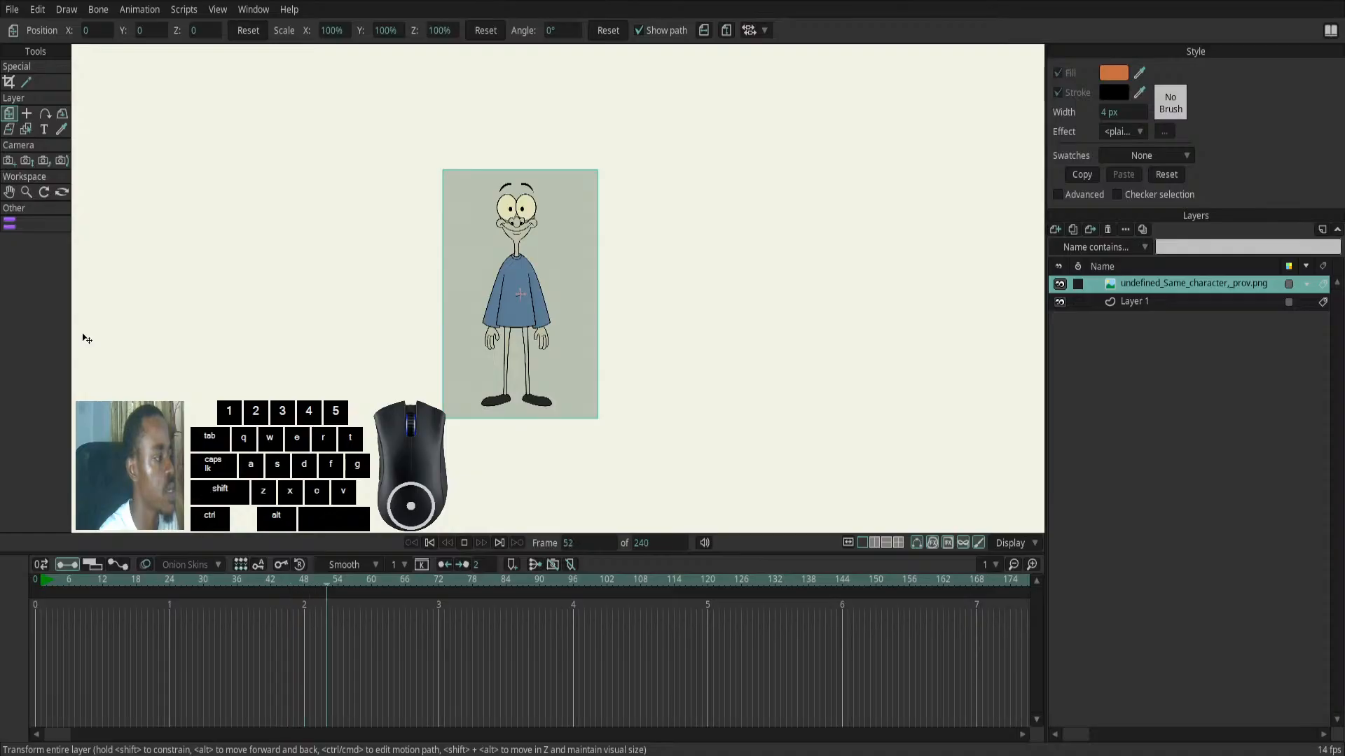
pyautogui.click(458, 538)
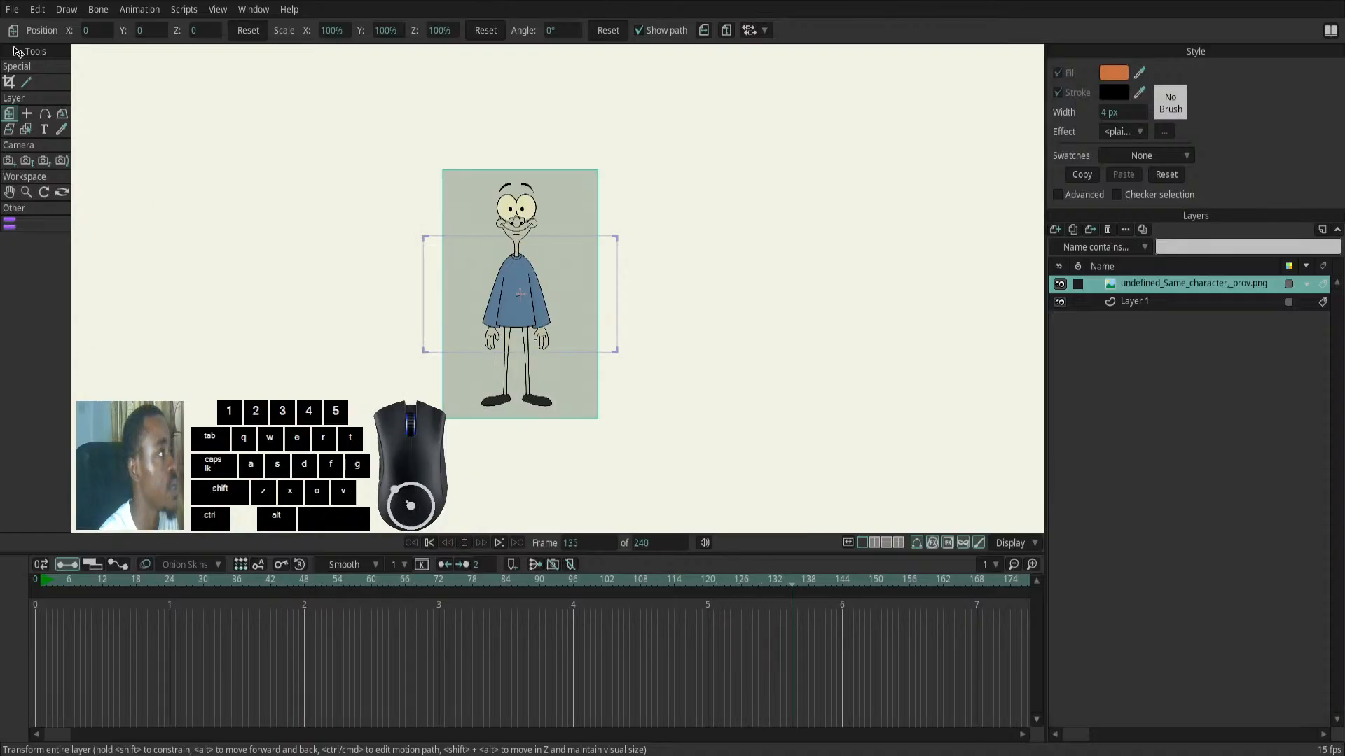
pyautogui.click(13, 9)
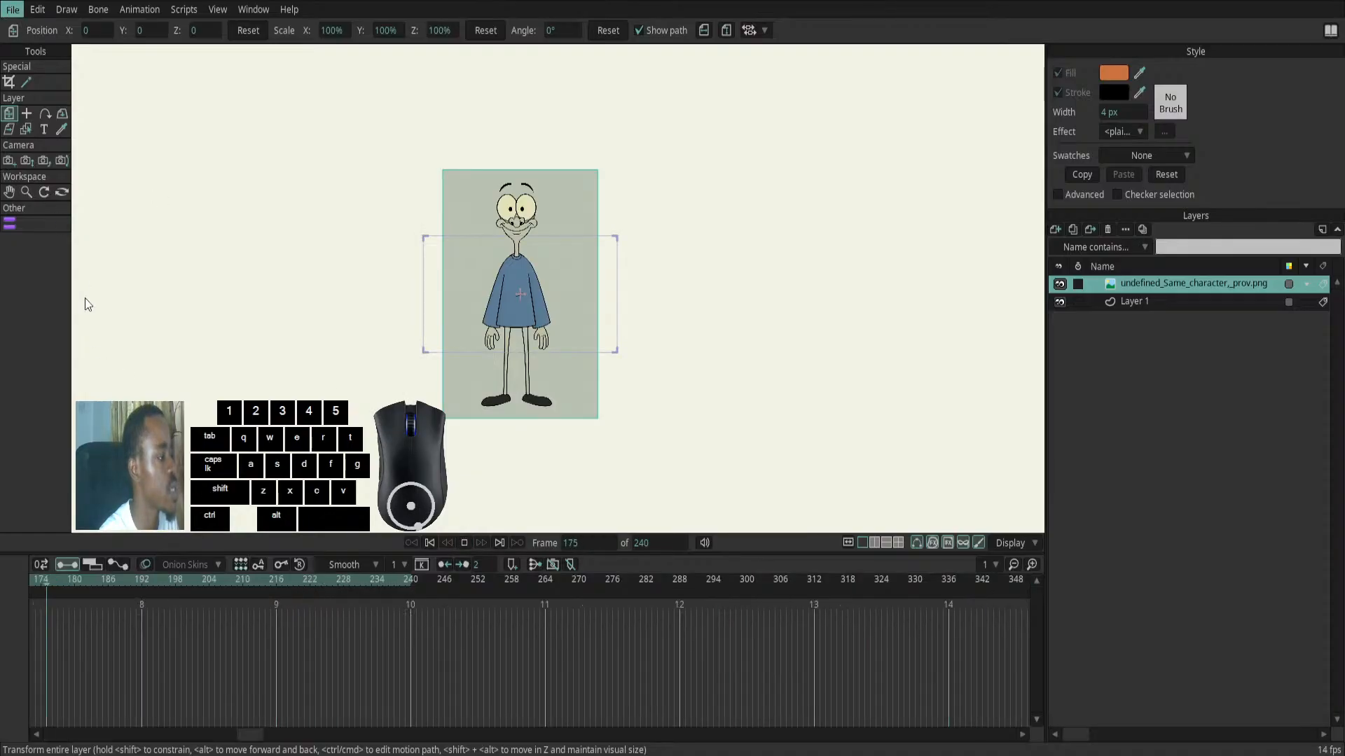
pyautogui.click(79, 341)
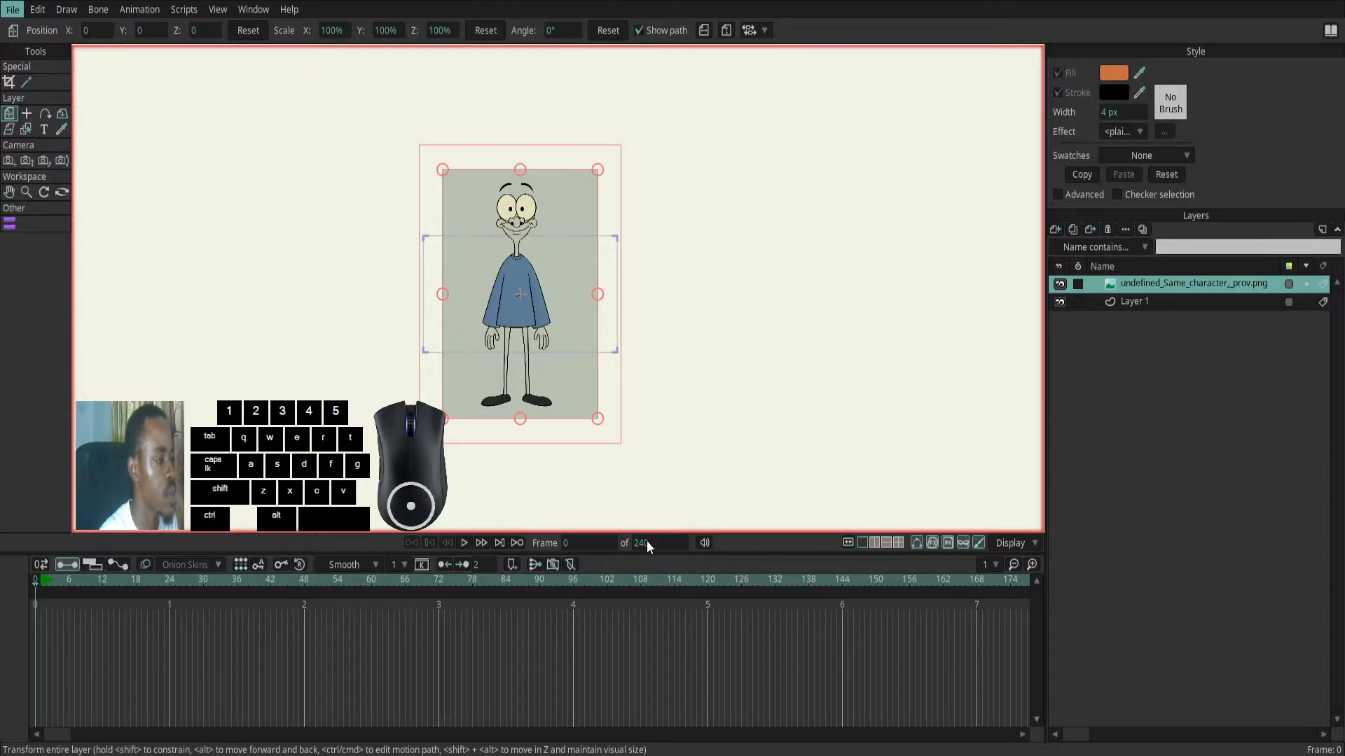
pyautogui.click(35, 305)
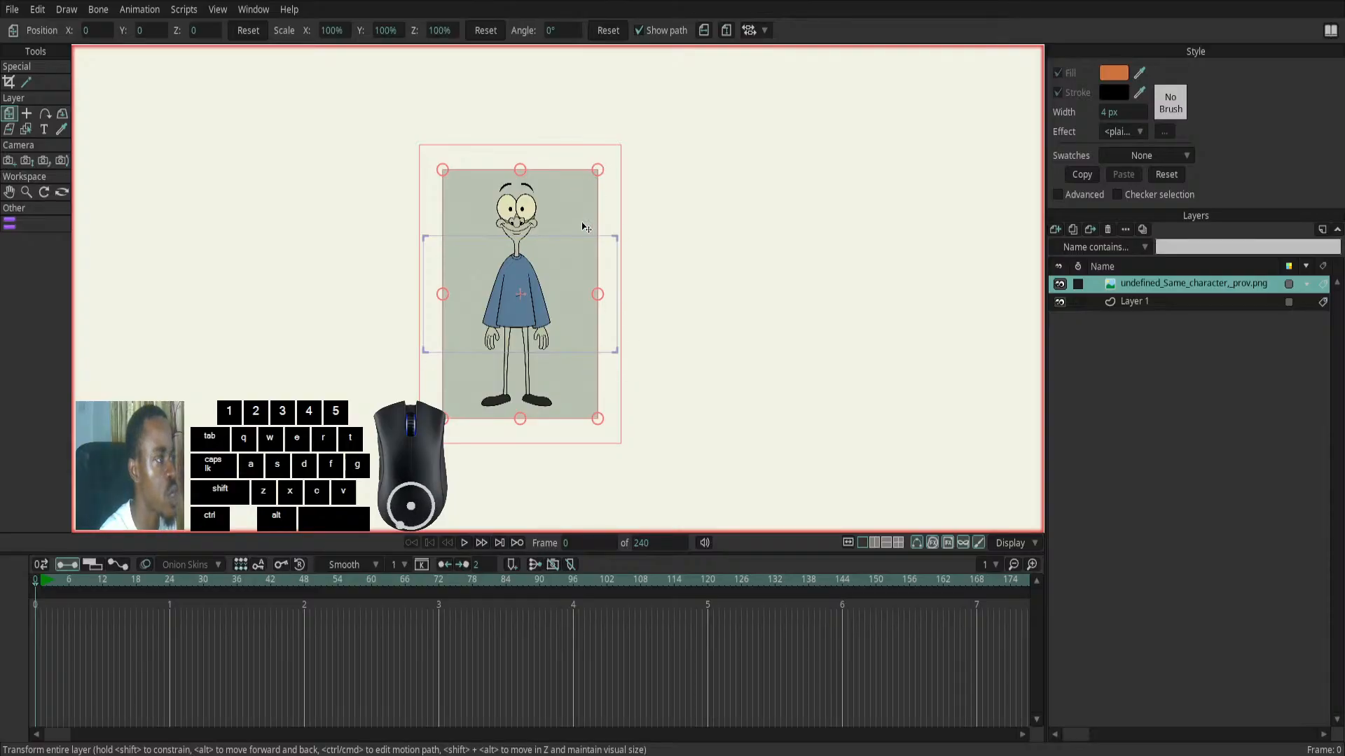
# - Scale the imported character image down uniformly to about 47.1% so that it fits the height of the camera frame
pyautogui.moveTo(597, 169); pyautogui.dragTo(558, 234)
pyautogui.scroll(5, 503, 254)
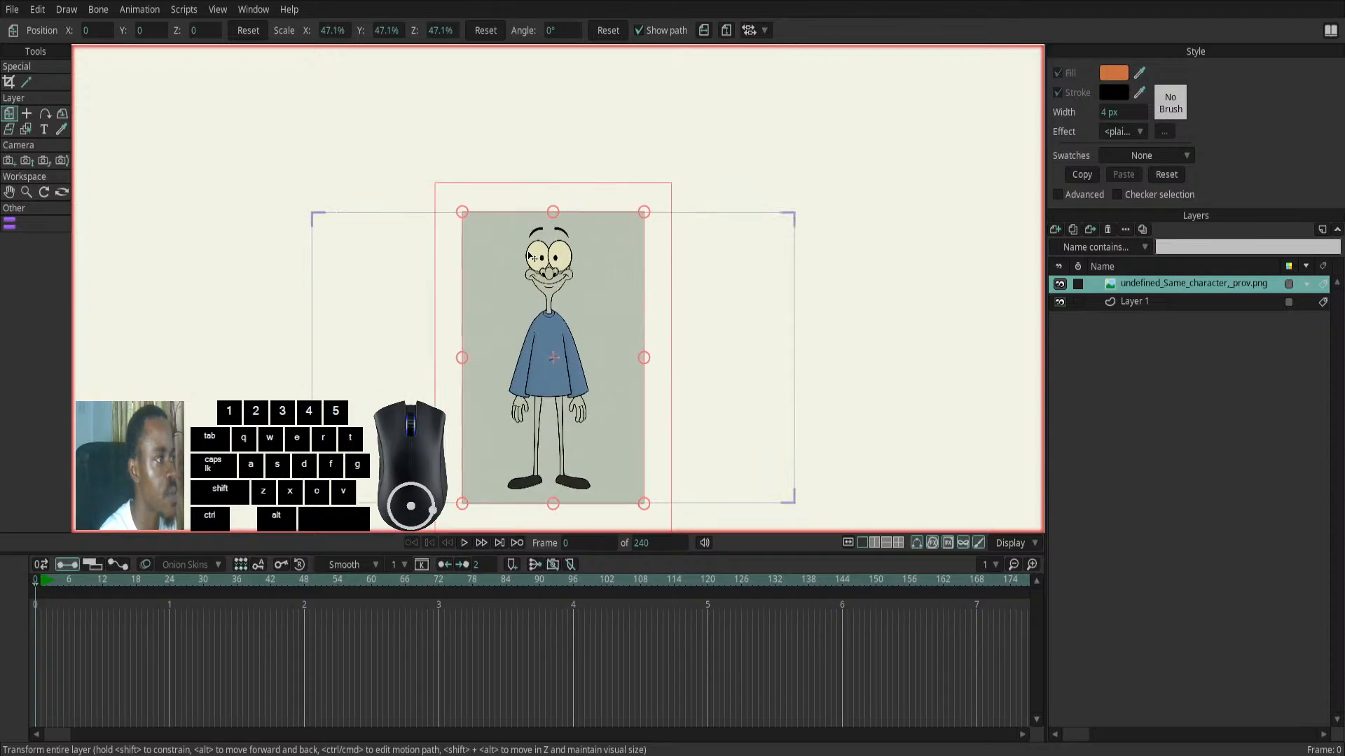
pyautogui.scroll(2, 527, 256)
pyautogui.moveTo(516, 307); pyautogui.dragTo(501, 222)
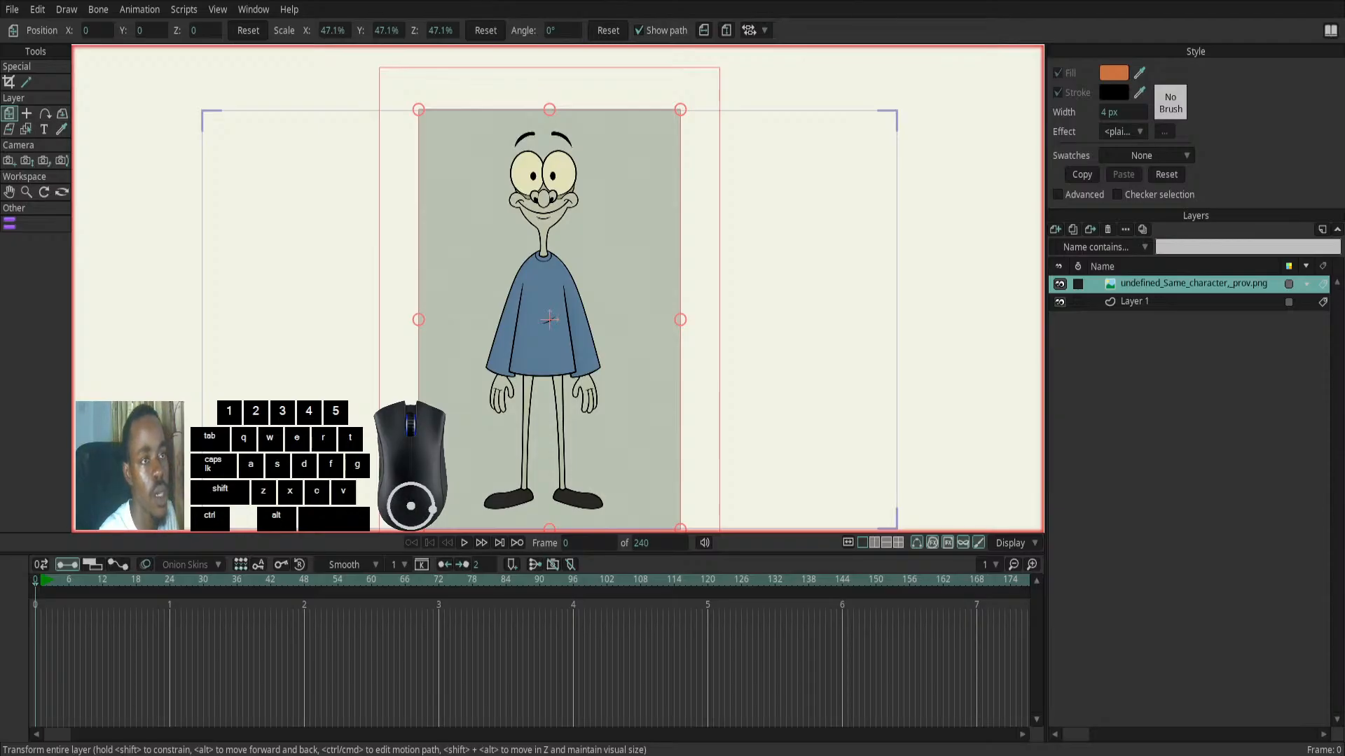
# - Rename the character image layer to "ref"
pyautogui.click(1157, 284)
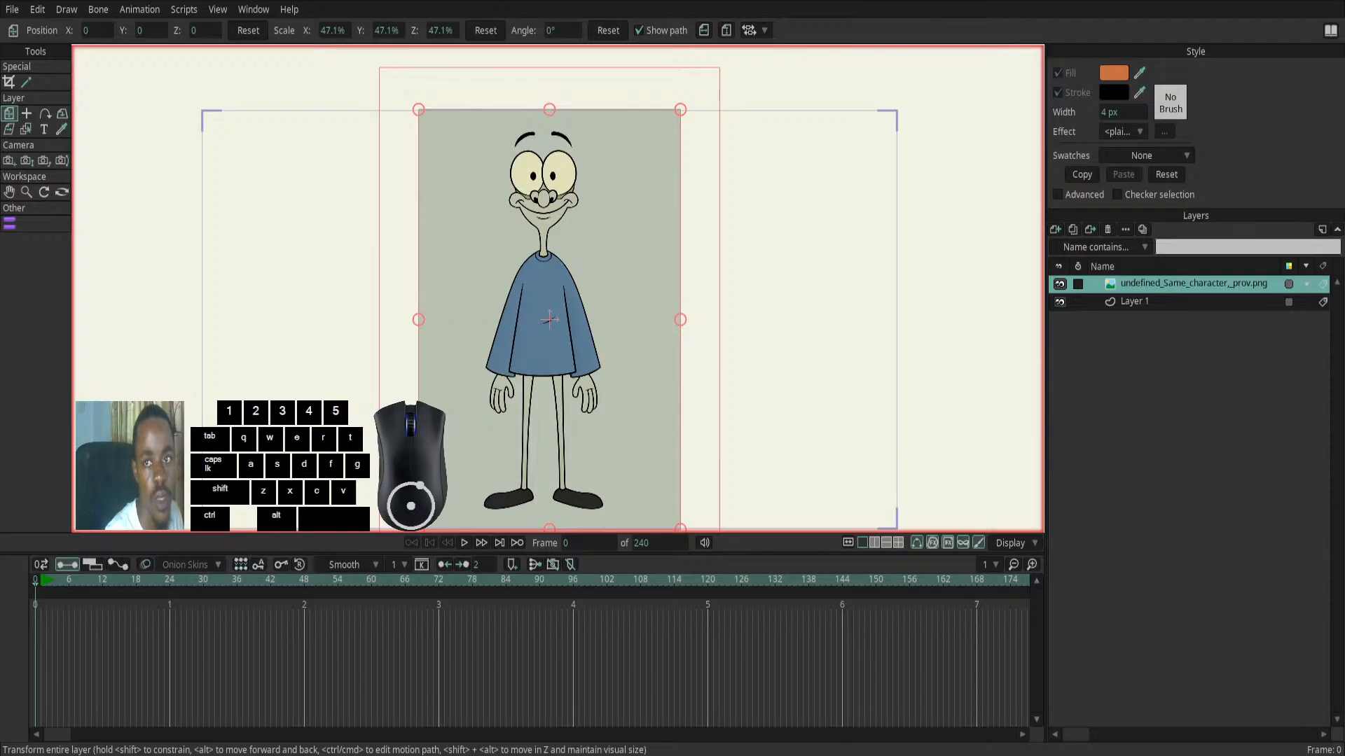
pyautogui.click(1307, 284)
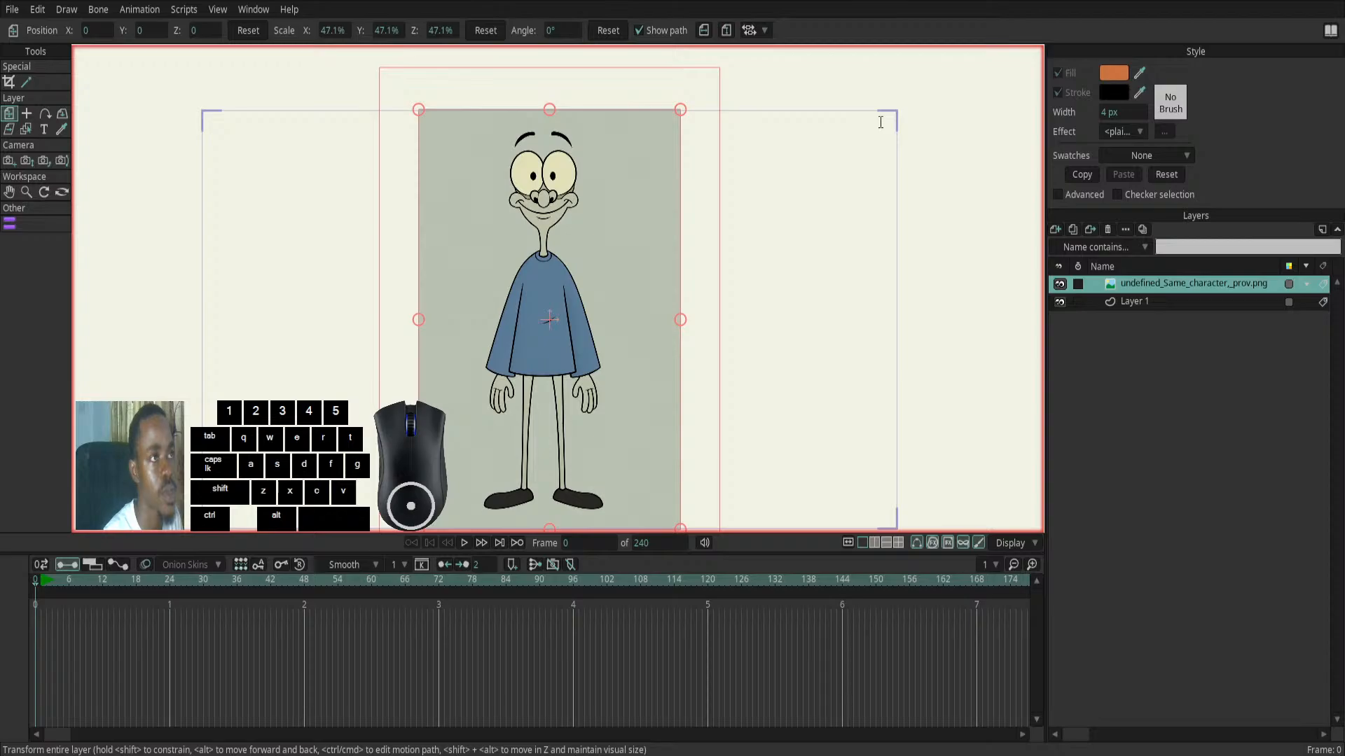
pyautogui.press('e')
pyautogui.press('f')
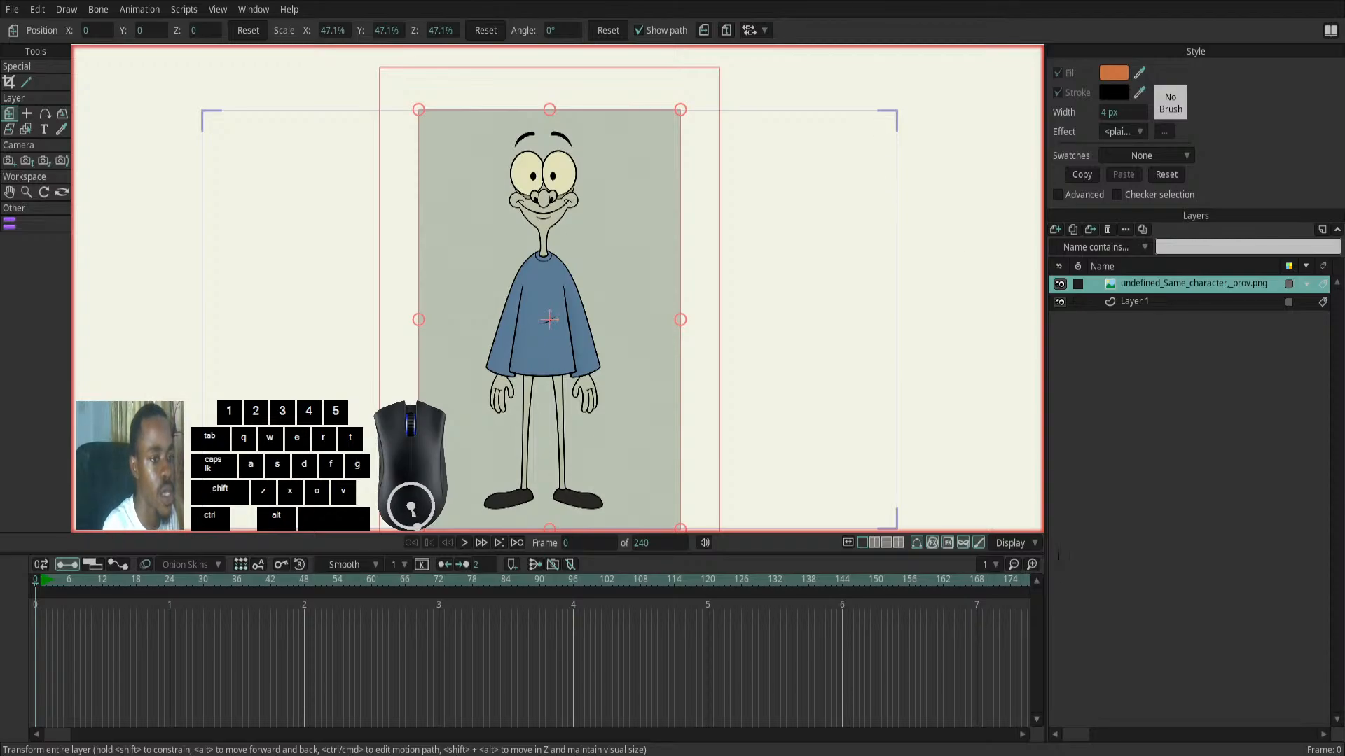
pyautogui.click(1065, 597)
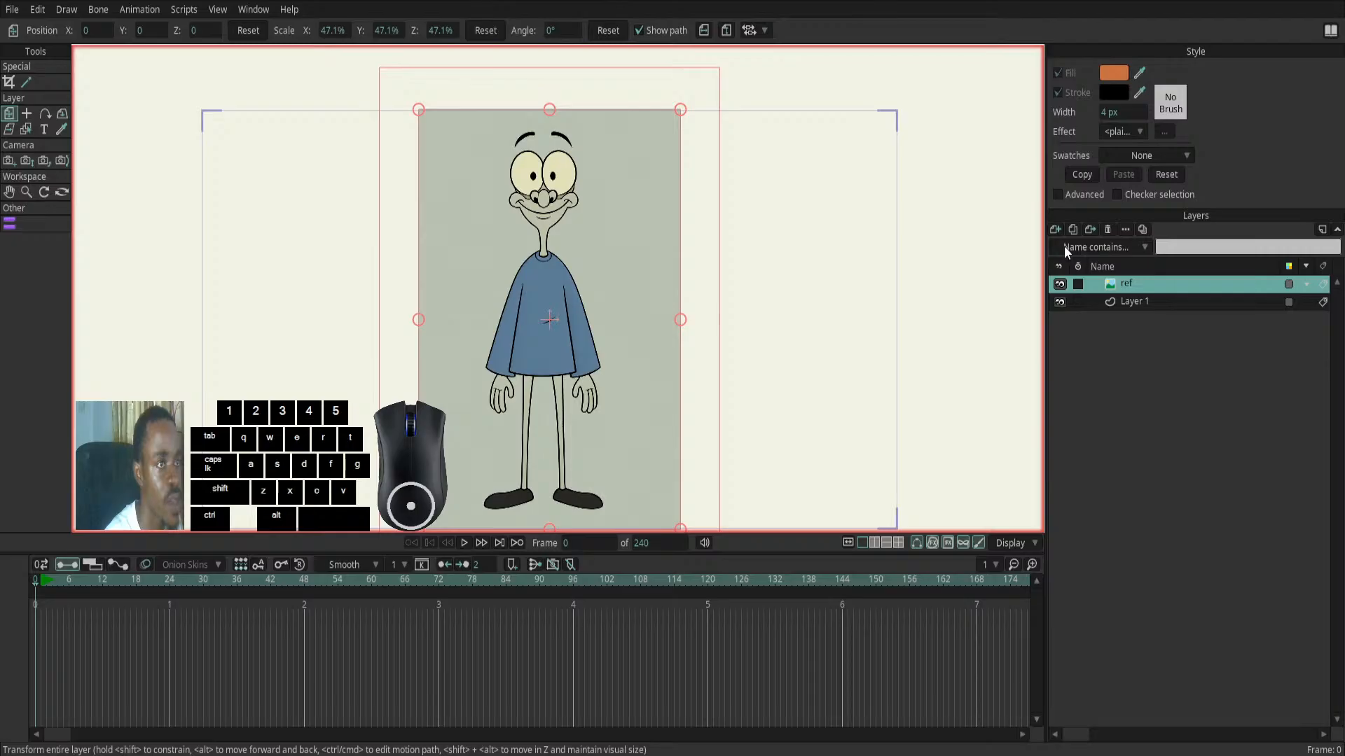
# - Delete the empty Layer 1 and add a new vector layer named "head" above the ref layer
pyautogui.click(1125, 301)
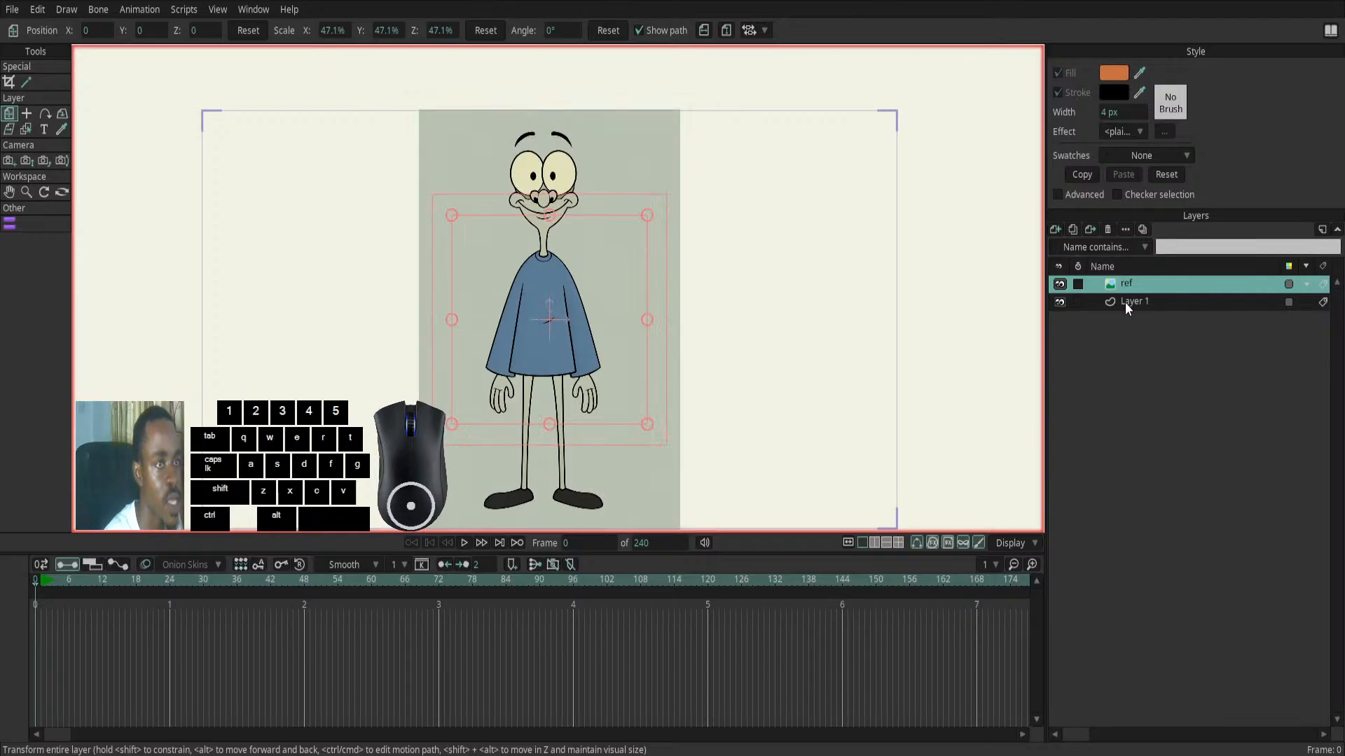
pyautogui.click(1126, 302)
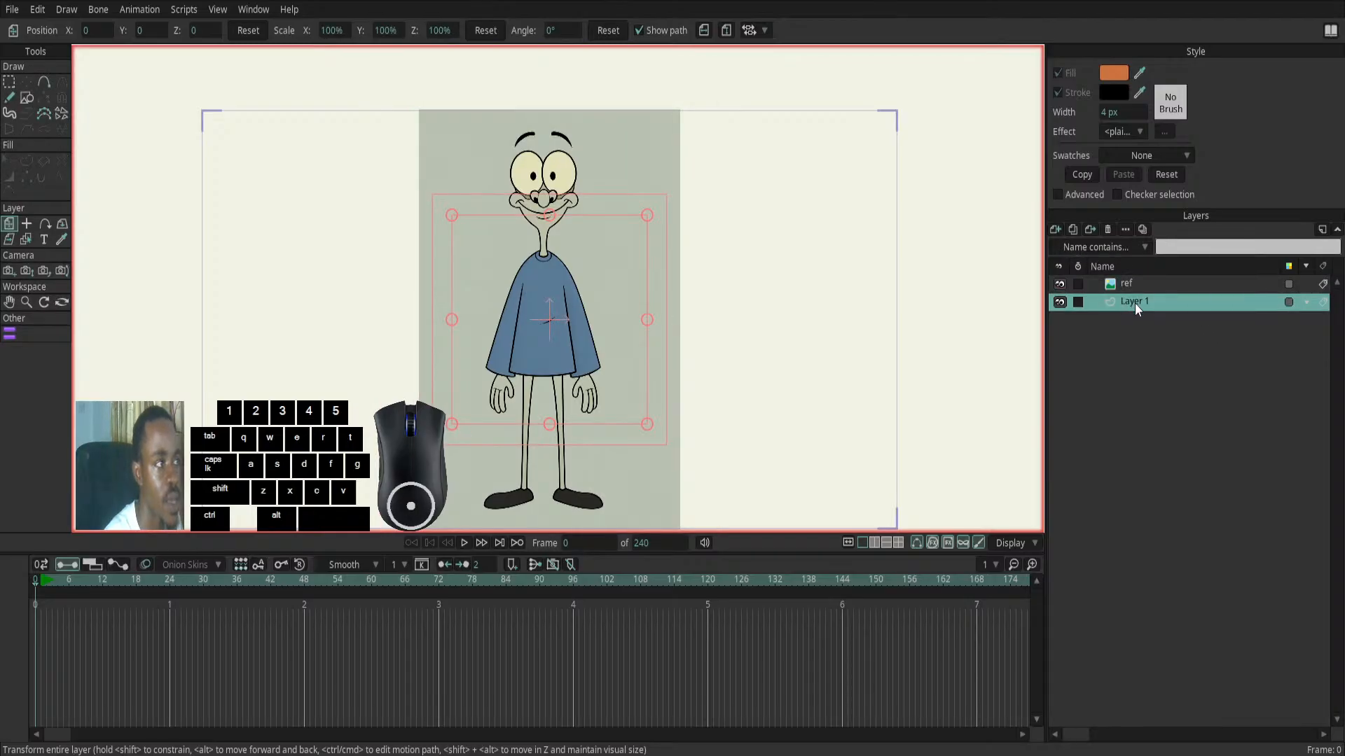
pyautogui.click(1110, 230)
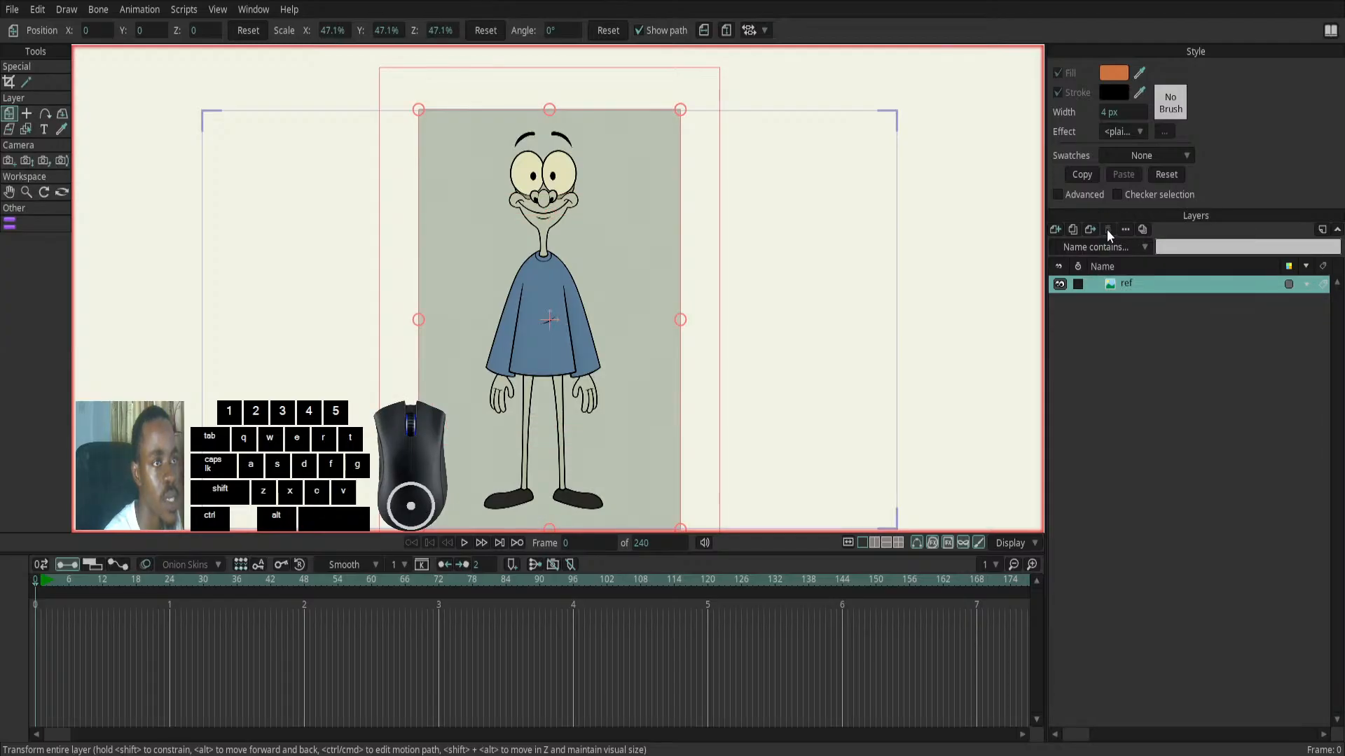
pyautogui.click(1055, 229)
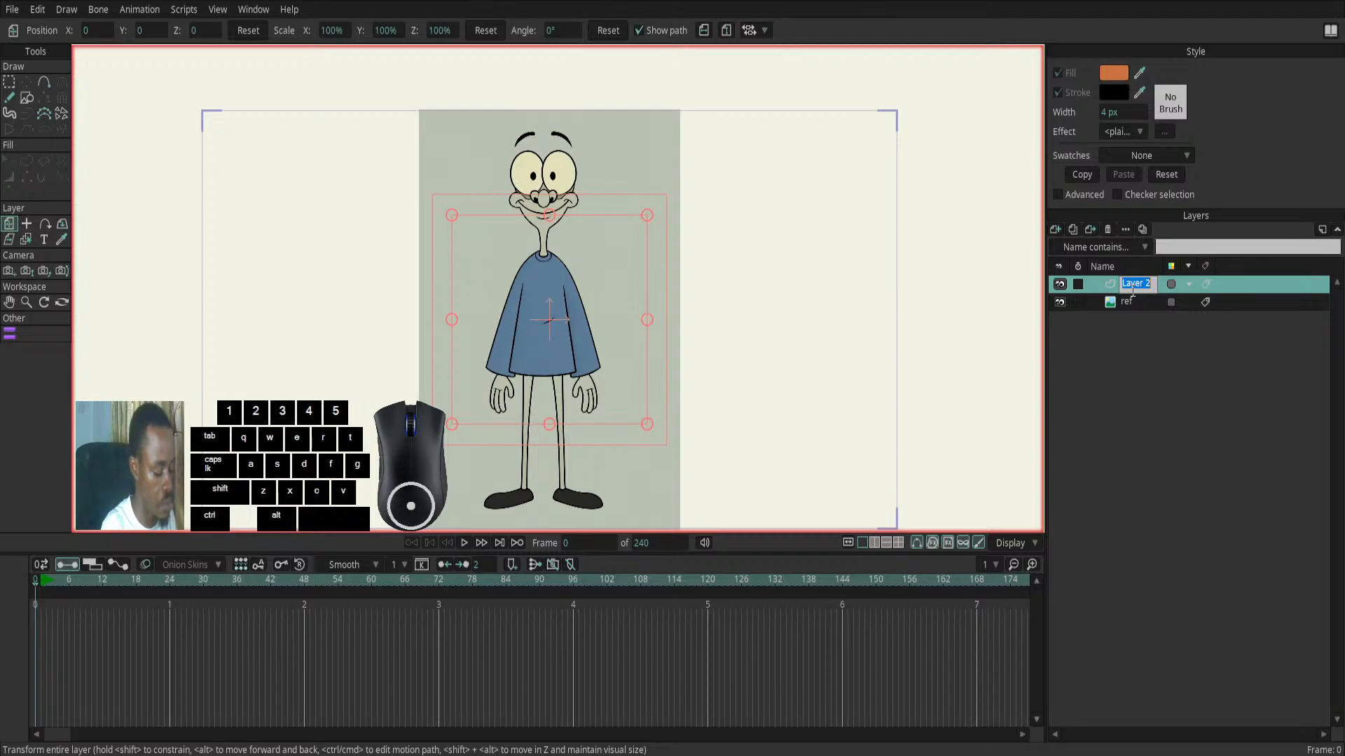
pyautogui.write('head')
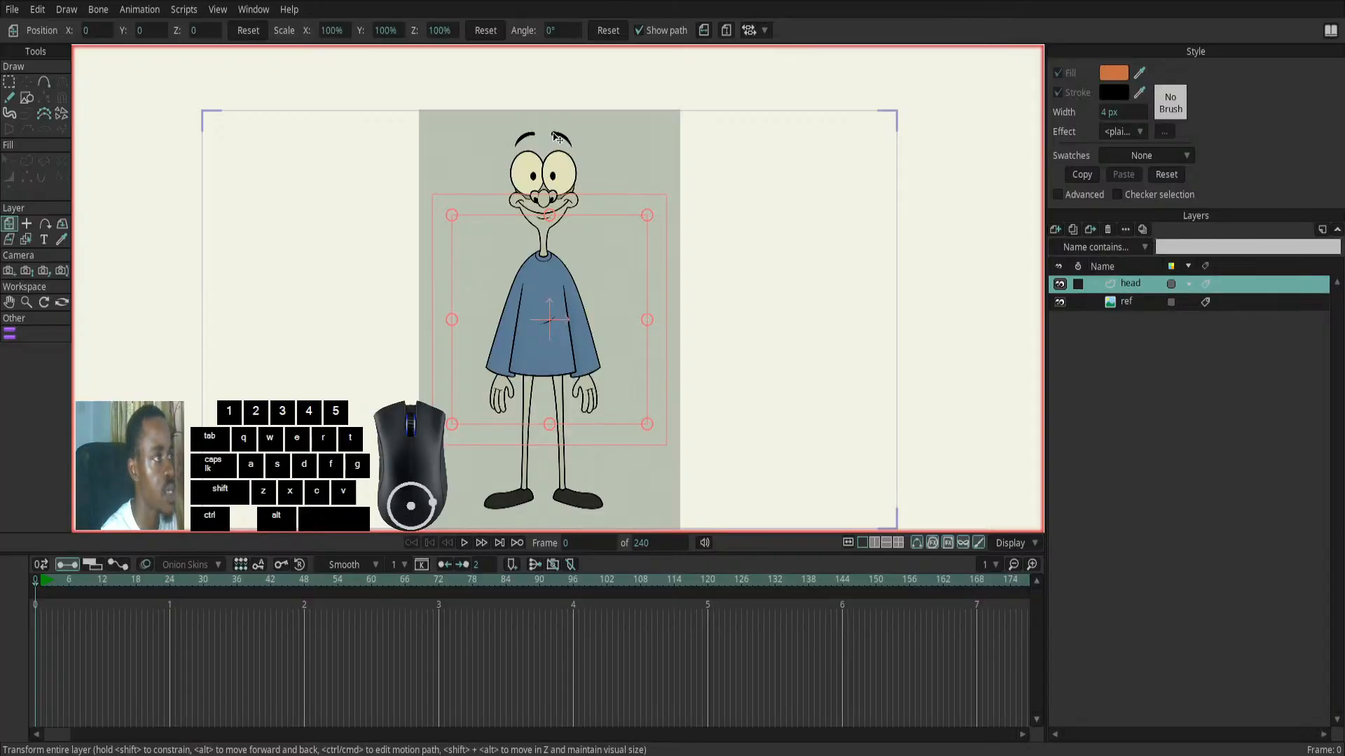
# - On the head layer, draw an open curve of about seven points beside the character's face with the Add Point tool
pyautogui.scroll(3, 561, 135)
pyautogui.moveTo(407, 173); pyautogui.dragTo(441, 267)
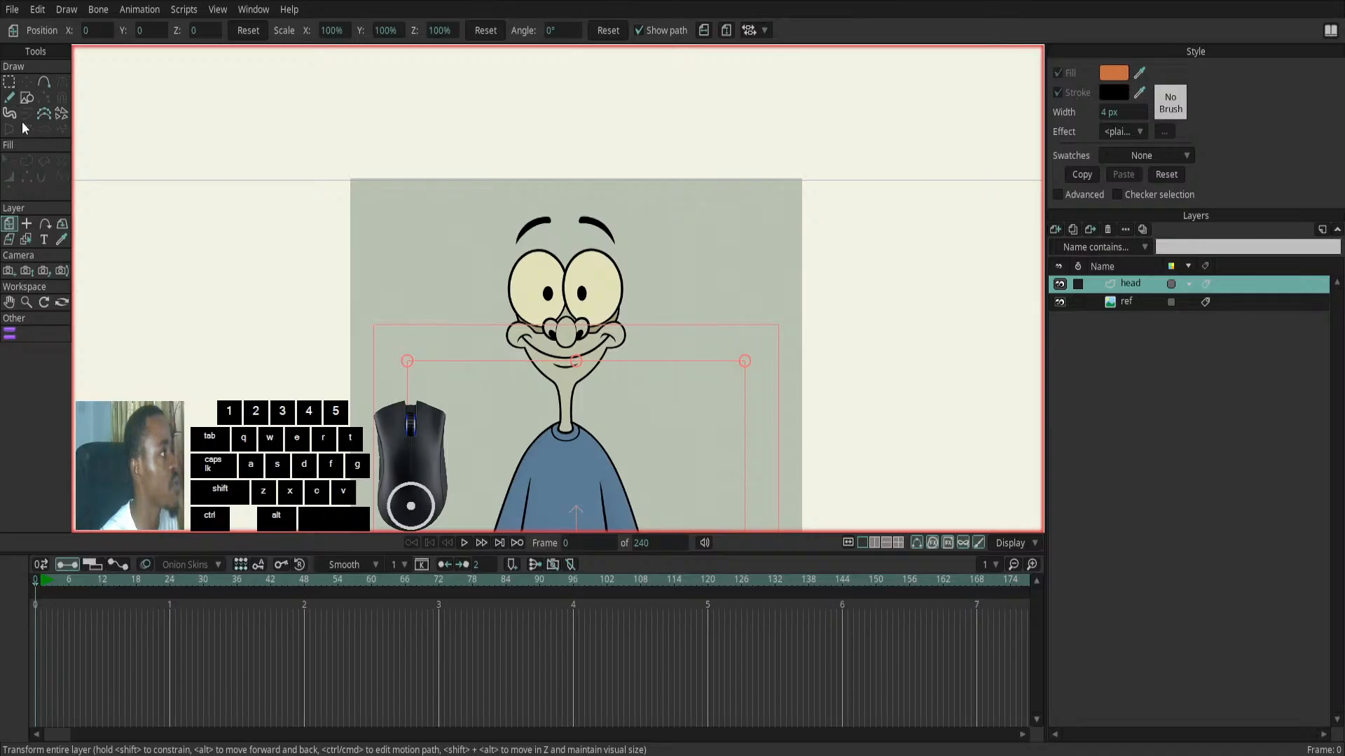
pyautogui.click(43, 82)
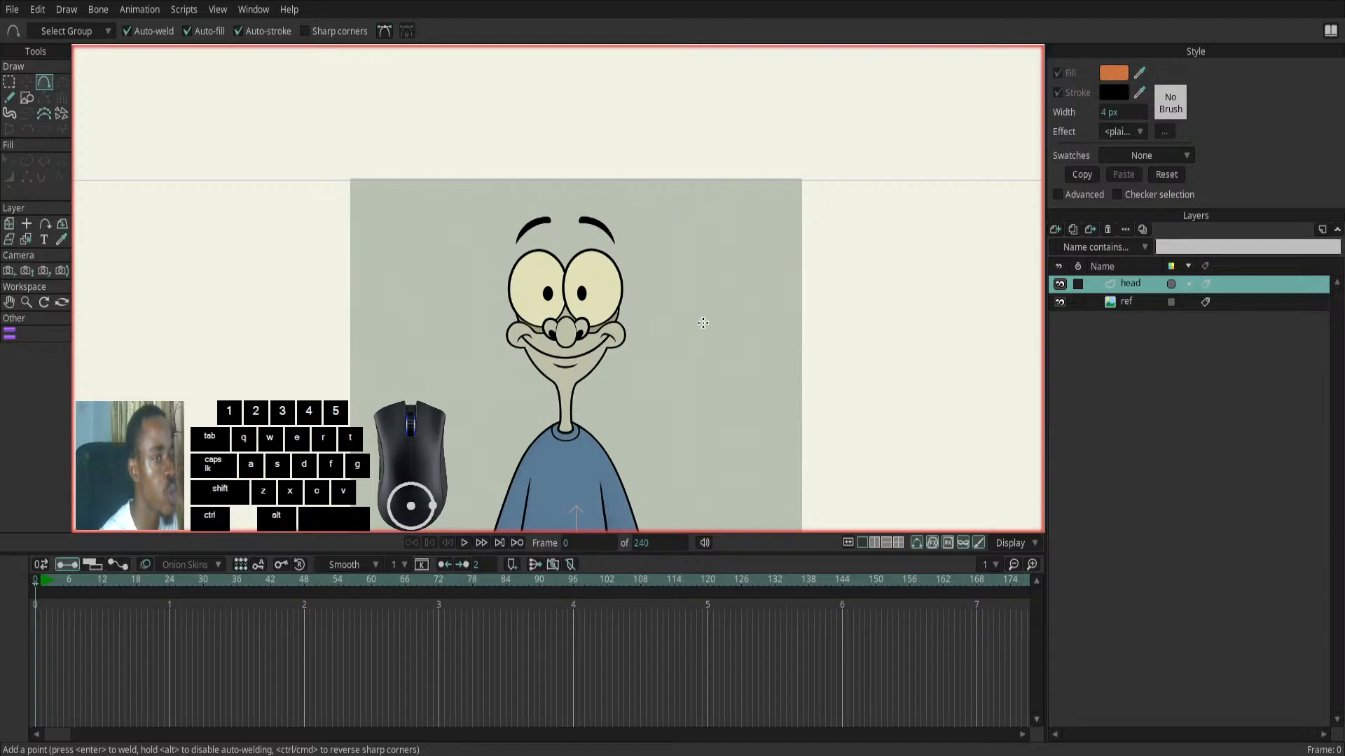
pyautogui.click(1132, 301)
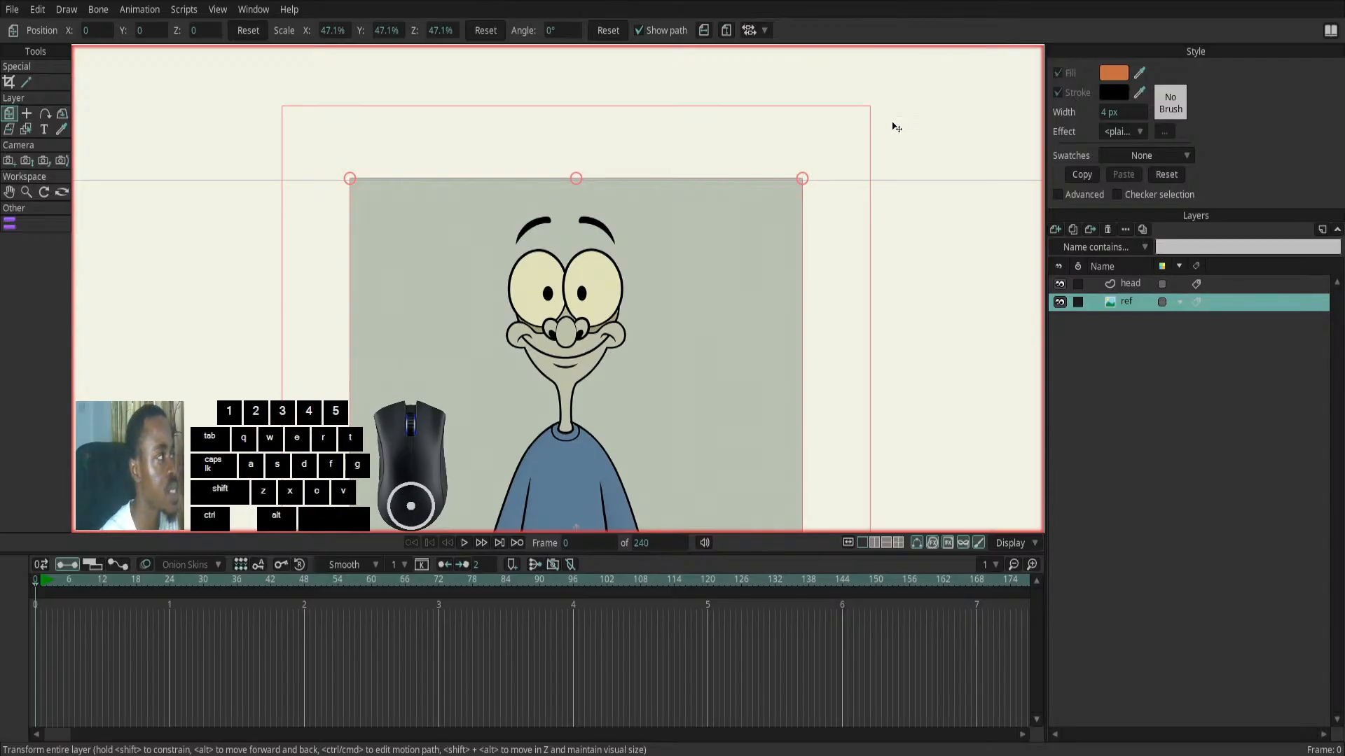
pyautogui.click(1138, 283)
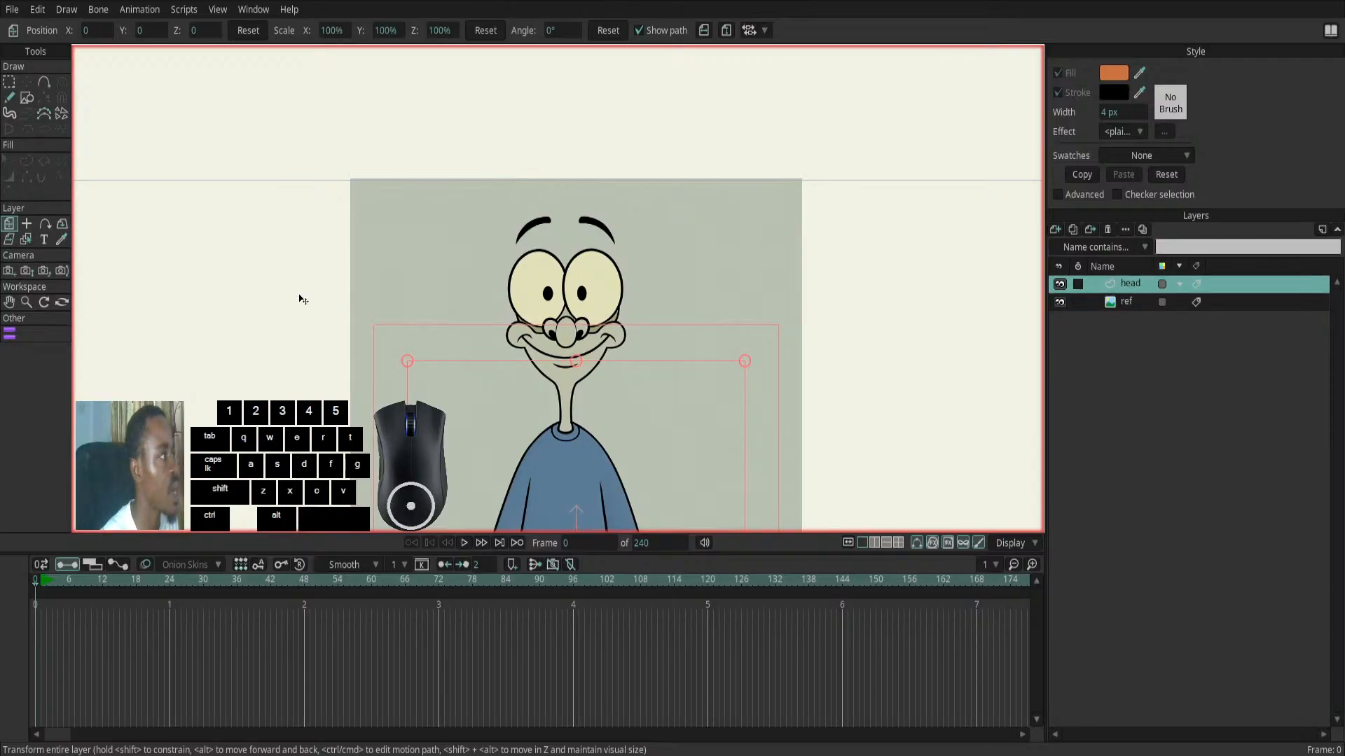
pyautogui.click(43, 82)
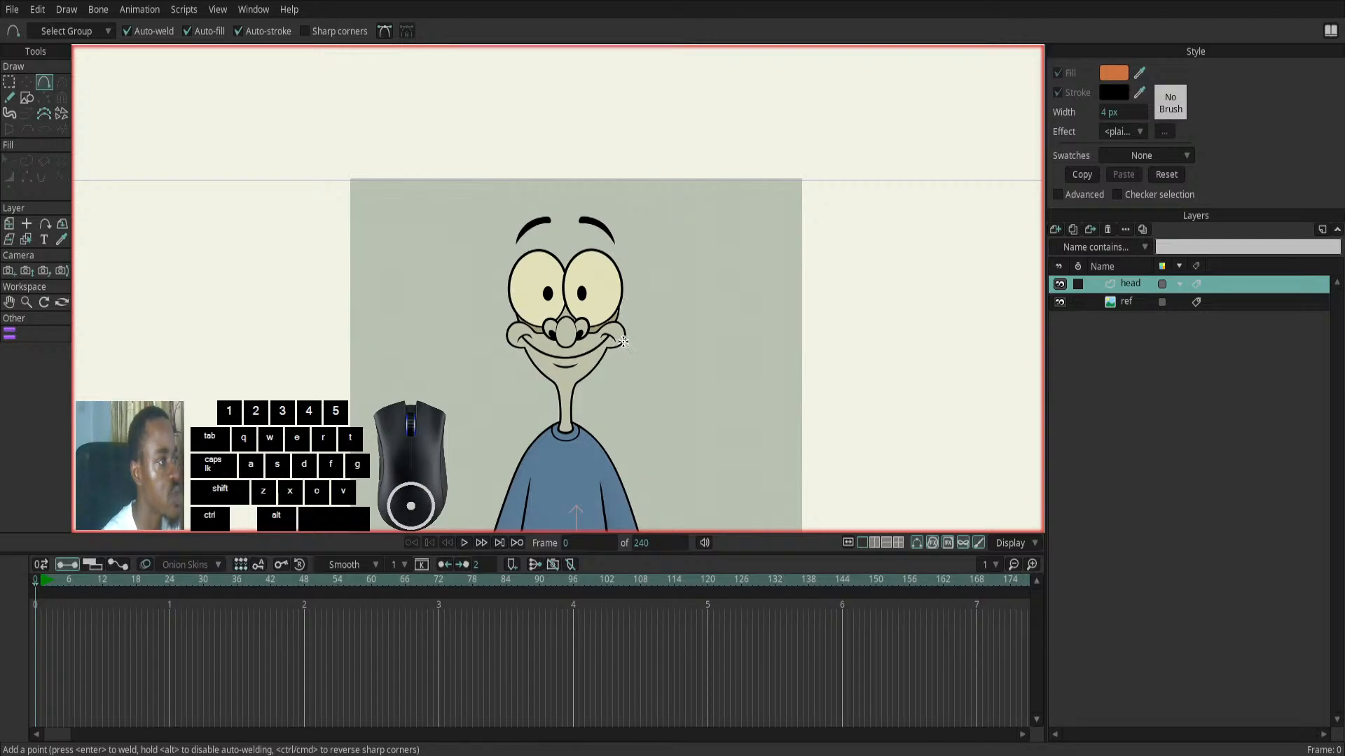
pyautogui.moveTo(353, 360); pyautogui.dragTo(333, 327)
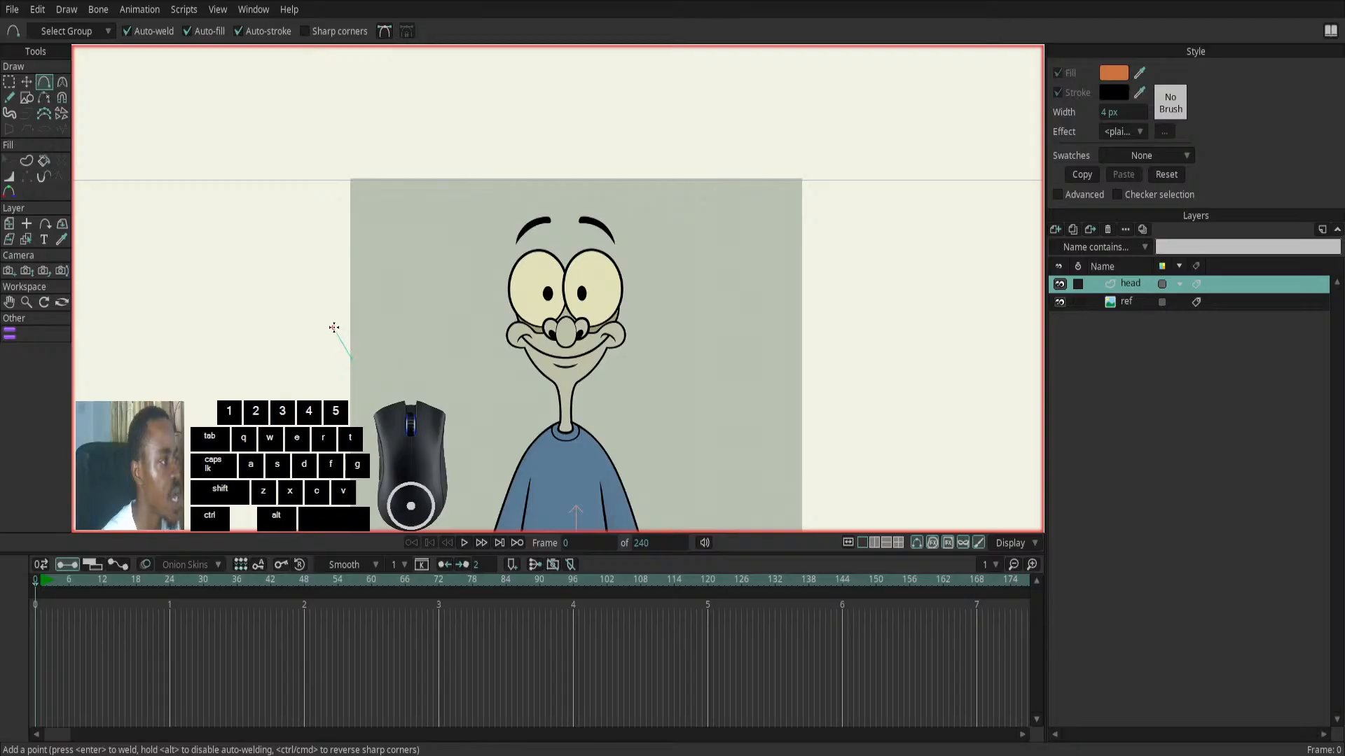
pyautogui.click(346, 294)
pyautogui.click(391, 292)
pyautogui.click(400, 320)
pyautogui.click(378, 353)
pyautogui.moveTo(368, 388); pyautogui.dragTo(531, 339)
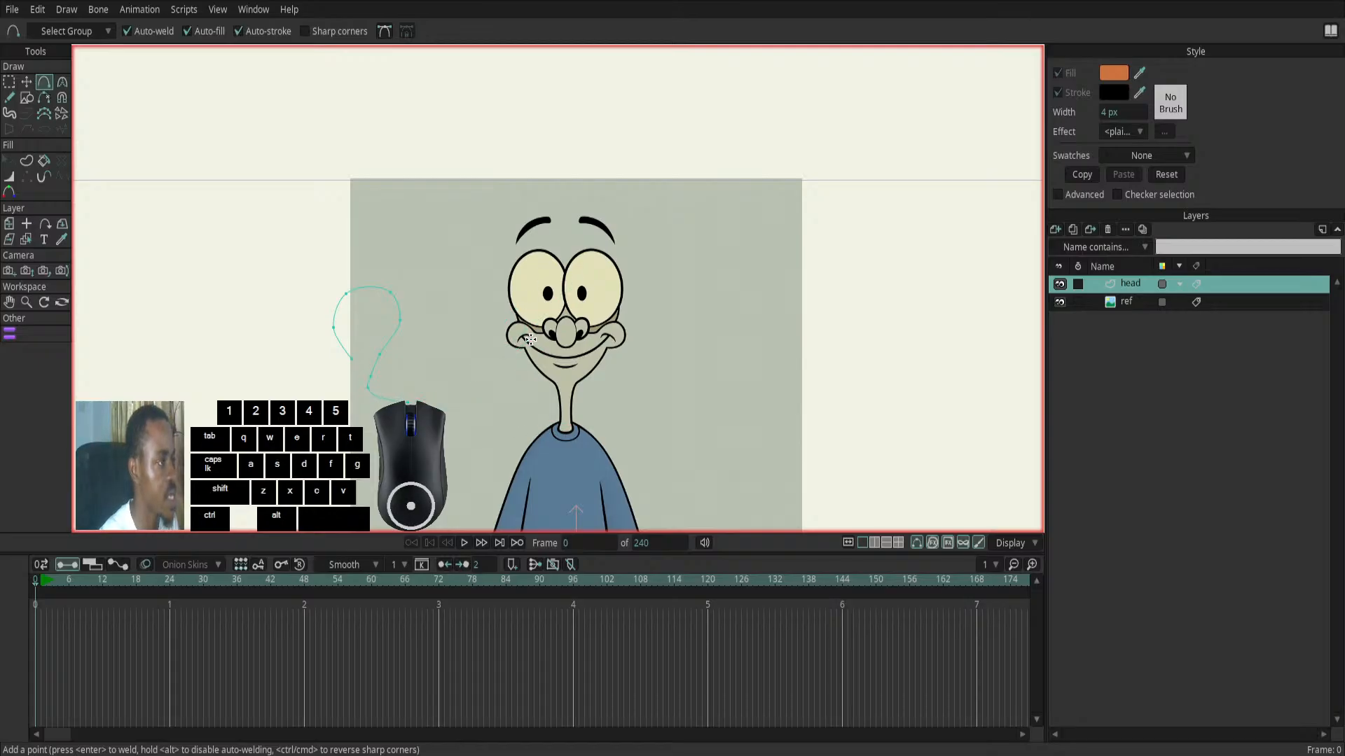
# - Undo the point additions until the test curve beside the character's face is completely removed from the head layer
pyautogui.hotkey('ctrl', 'z')
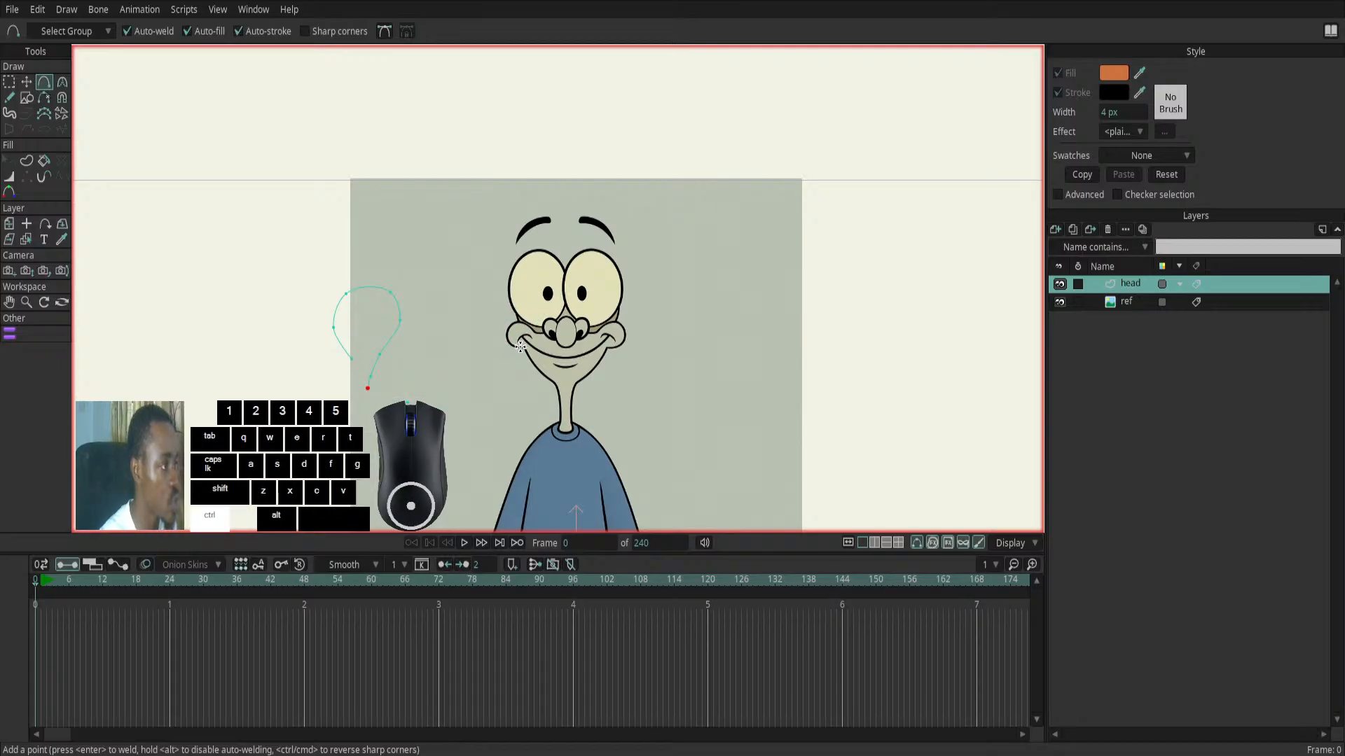
pyautogui.hotkey('ctrl', 'z')
pyautogui.hotkey('ctrl', 'z')
pyautogui.hotkey('ctrl', 'z')
pyautogui.hotkey('ctrl', 'z')
pyautogui.hotkey('ctrl', 'z')
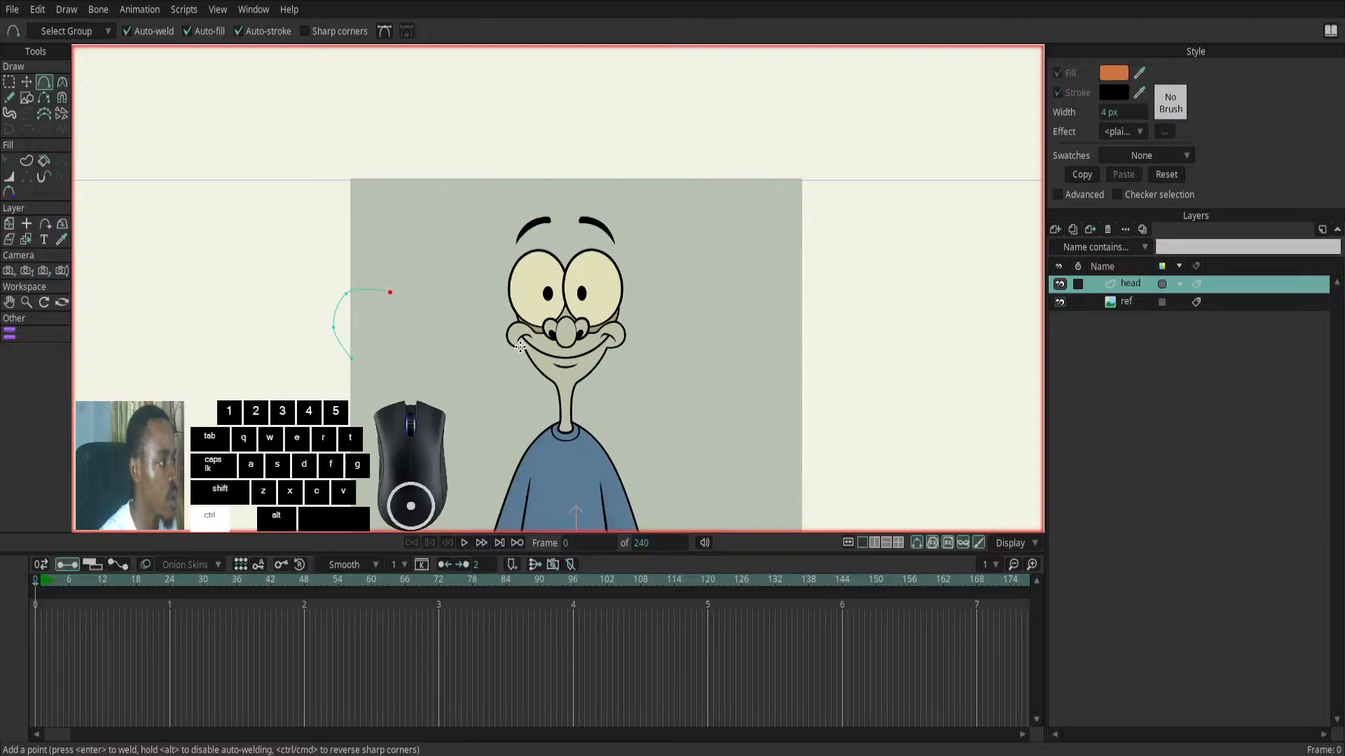
pyautogui.hotkey('ctrl', 'z')
pyautogui.hotkey('ctrl', 'z')
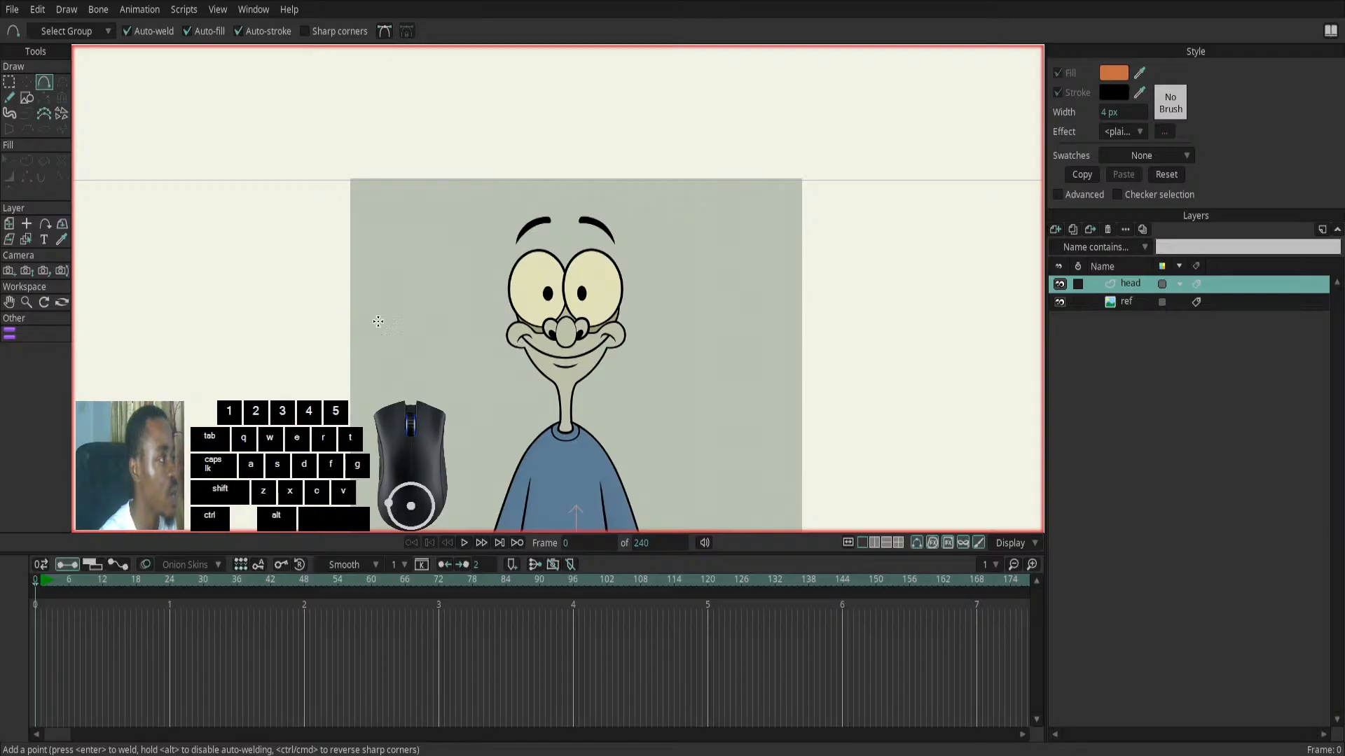
# - Draw a filled ellipse over the character's face on the head layer and shift it slightly to centre it on the face
pyautogui.click(25, 100)
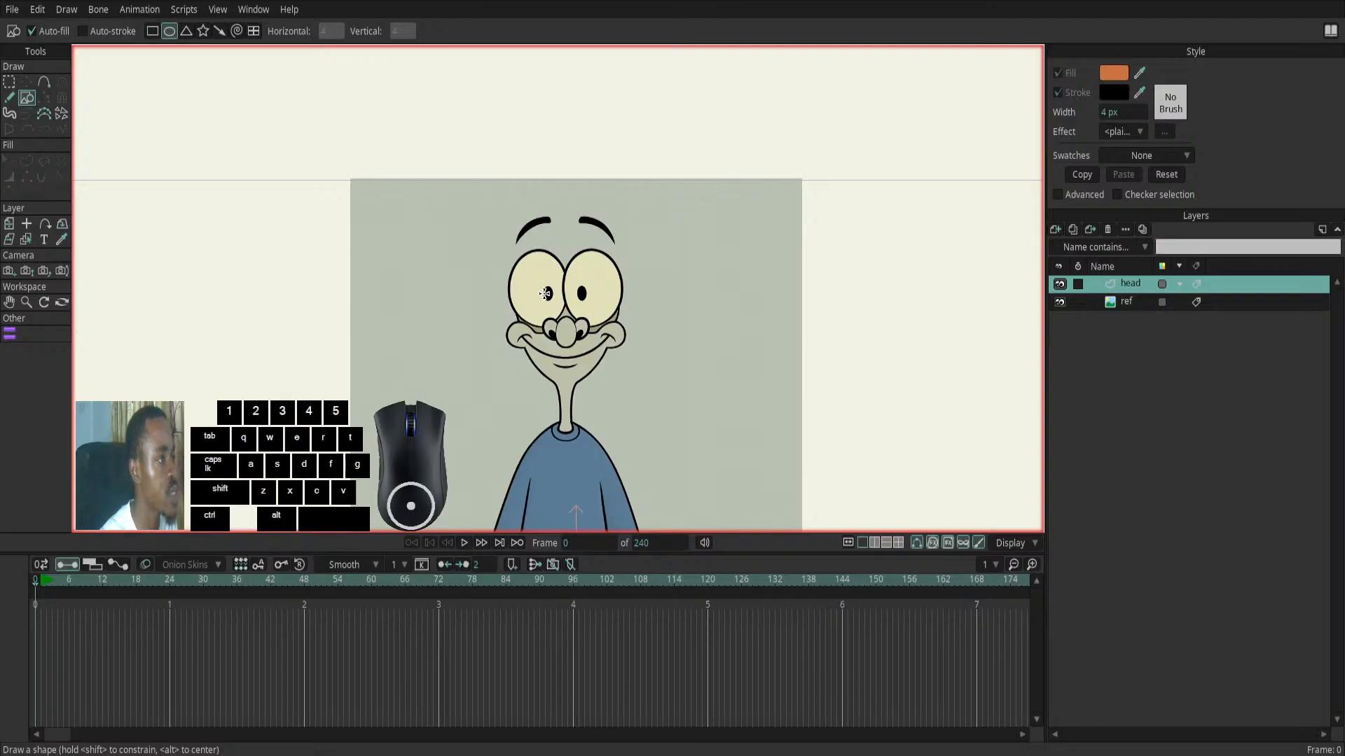
pyautogui.moveTo(516, 254); pyautogui.dragTo(612, 383)
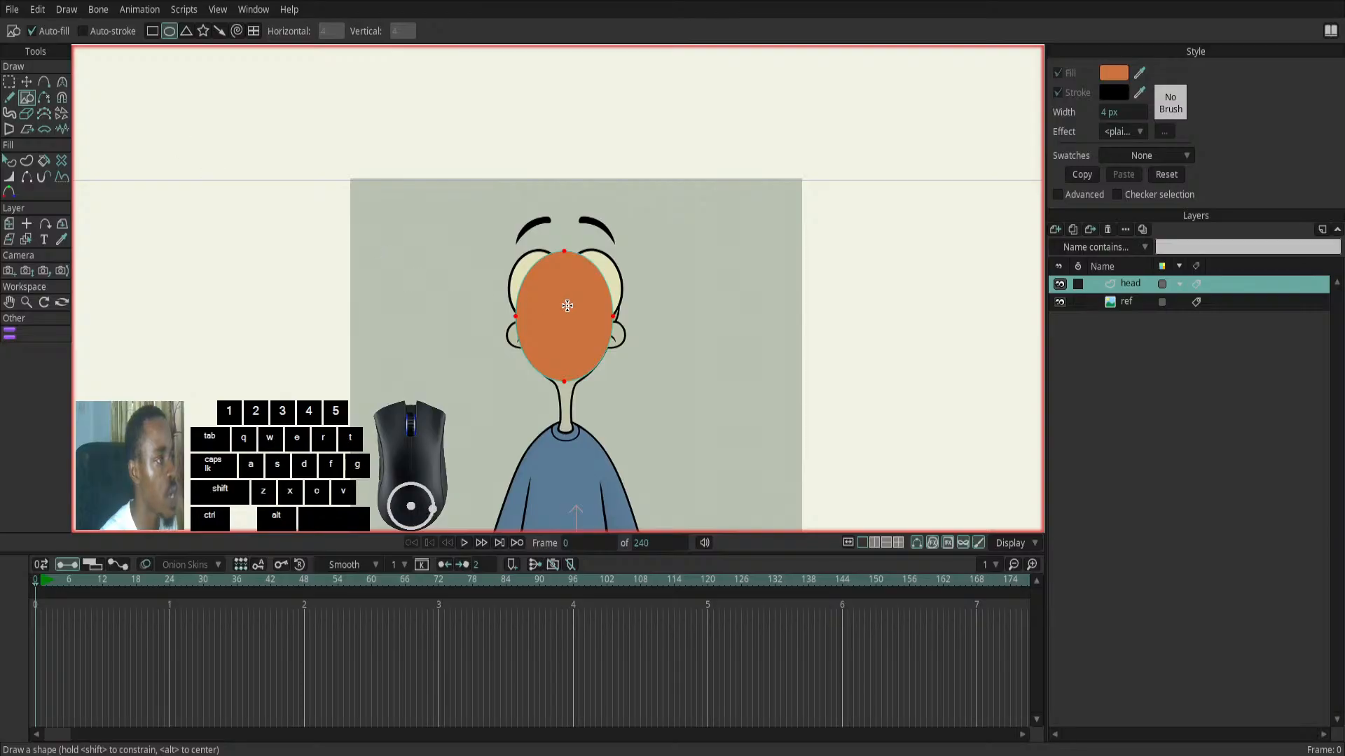
pyautogui.click(26, 82)
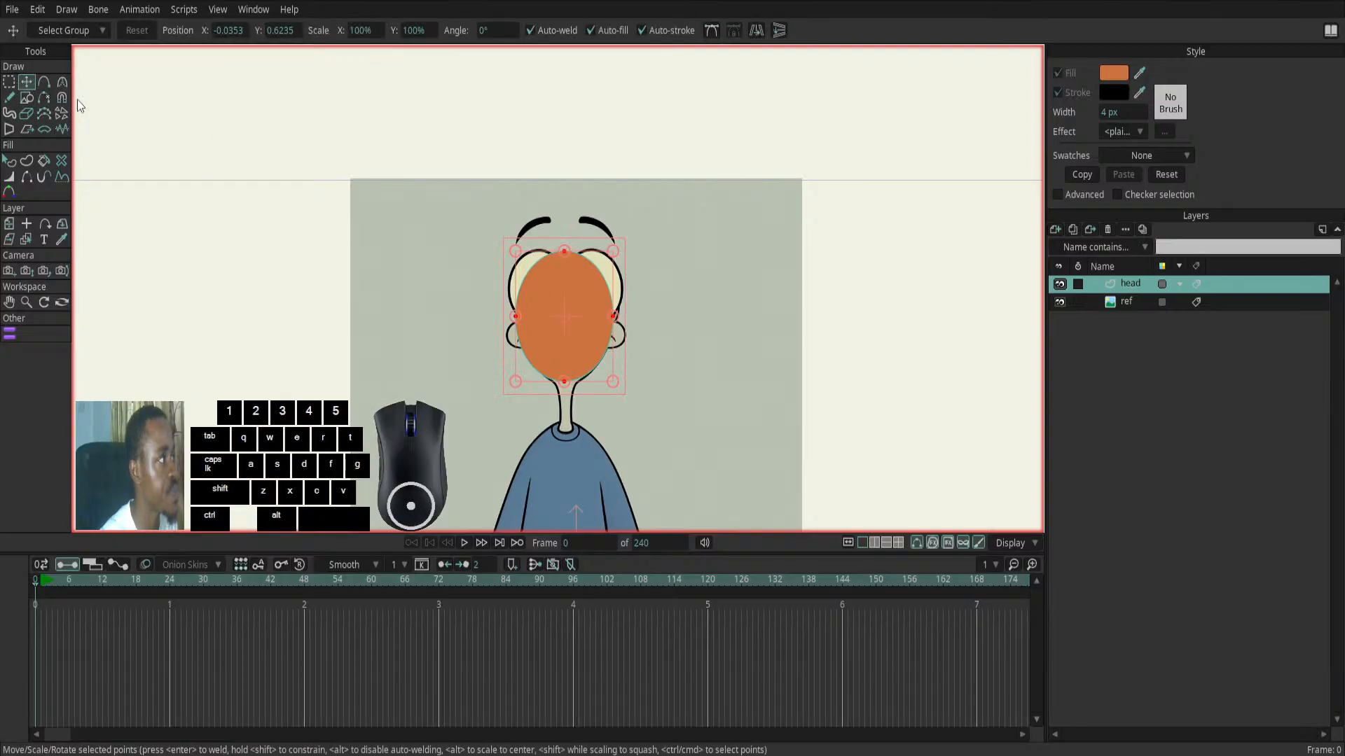
pyautogui.moveTo(552, 333); pyautogui.dragTo(562, 330)
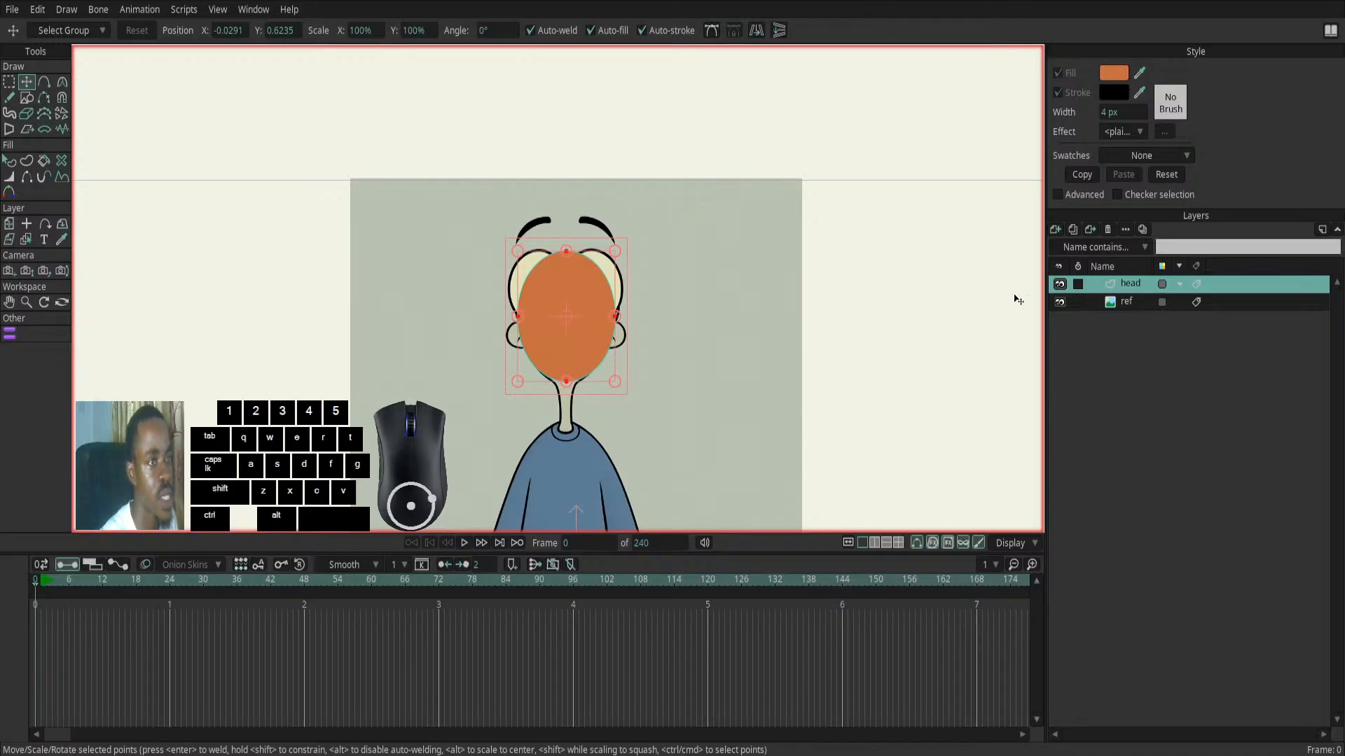
# - Move the ref layer above the head layer and make it semi-transparent so the ellipse shows through the drawing
pyautogui.click(1127, 299)
pyautogui.moveTo(1128, 301); pyautogui.dragTo(1128, 280)
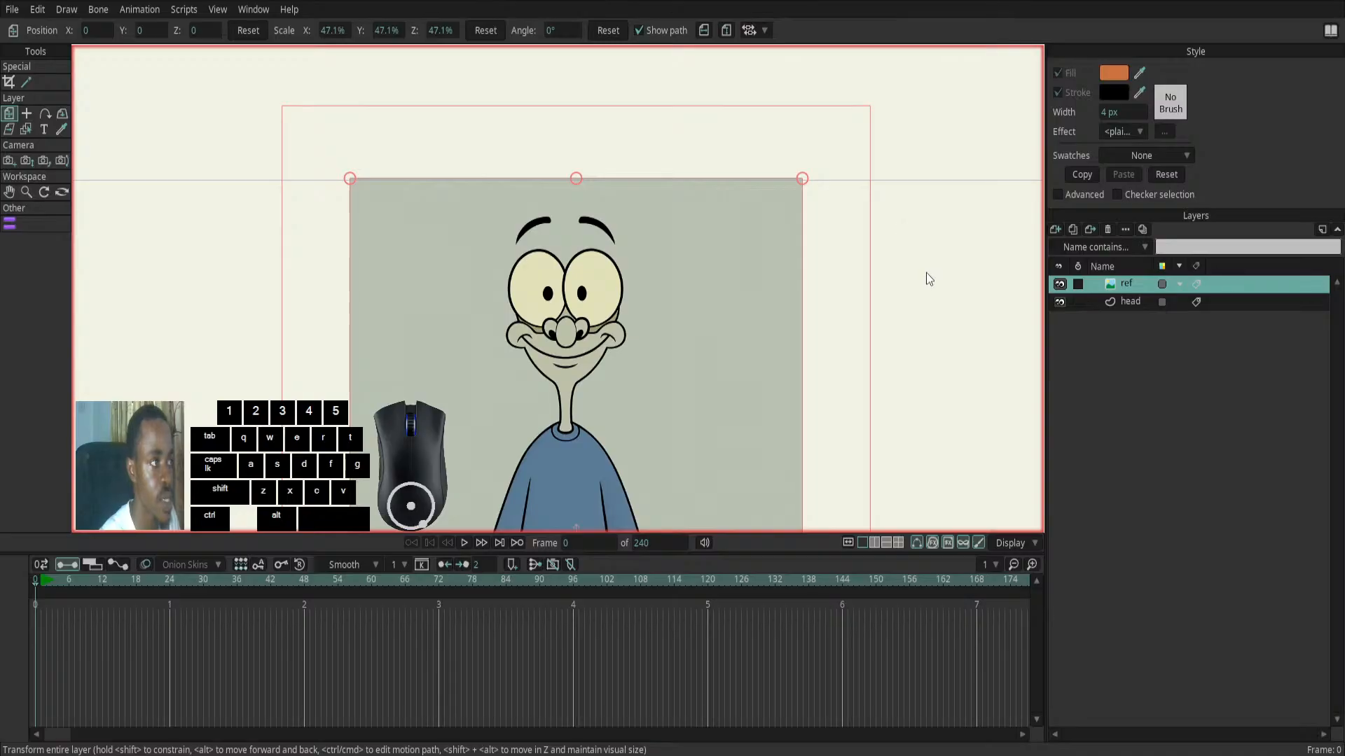
pyautogui.click(1069, 596)
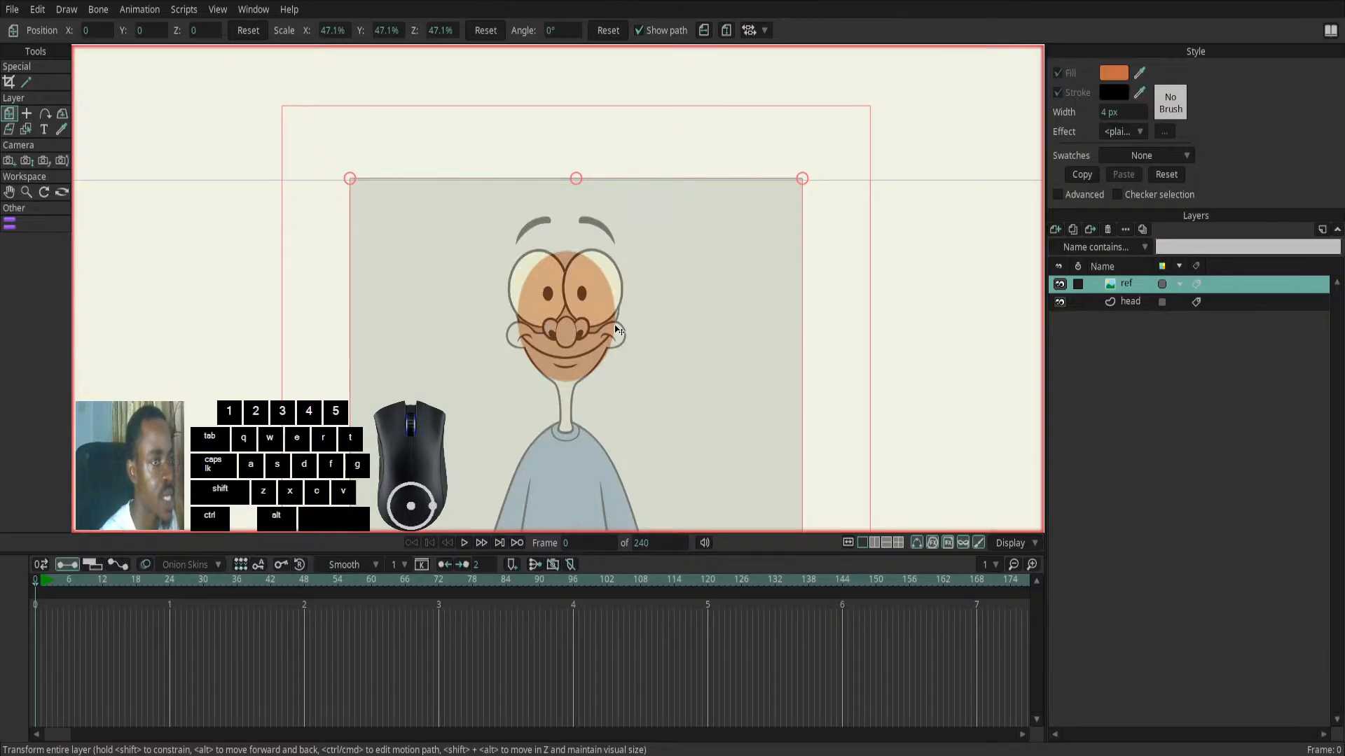
# - Fit the head ellipse to the reference by lowering its chin point, lowering its top point to where the eyes meet, and nudging the right-side point outward
pyautogui.click(1126, 301)
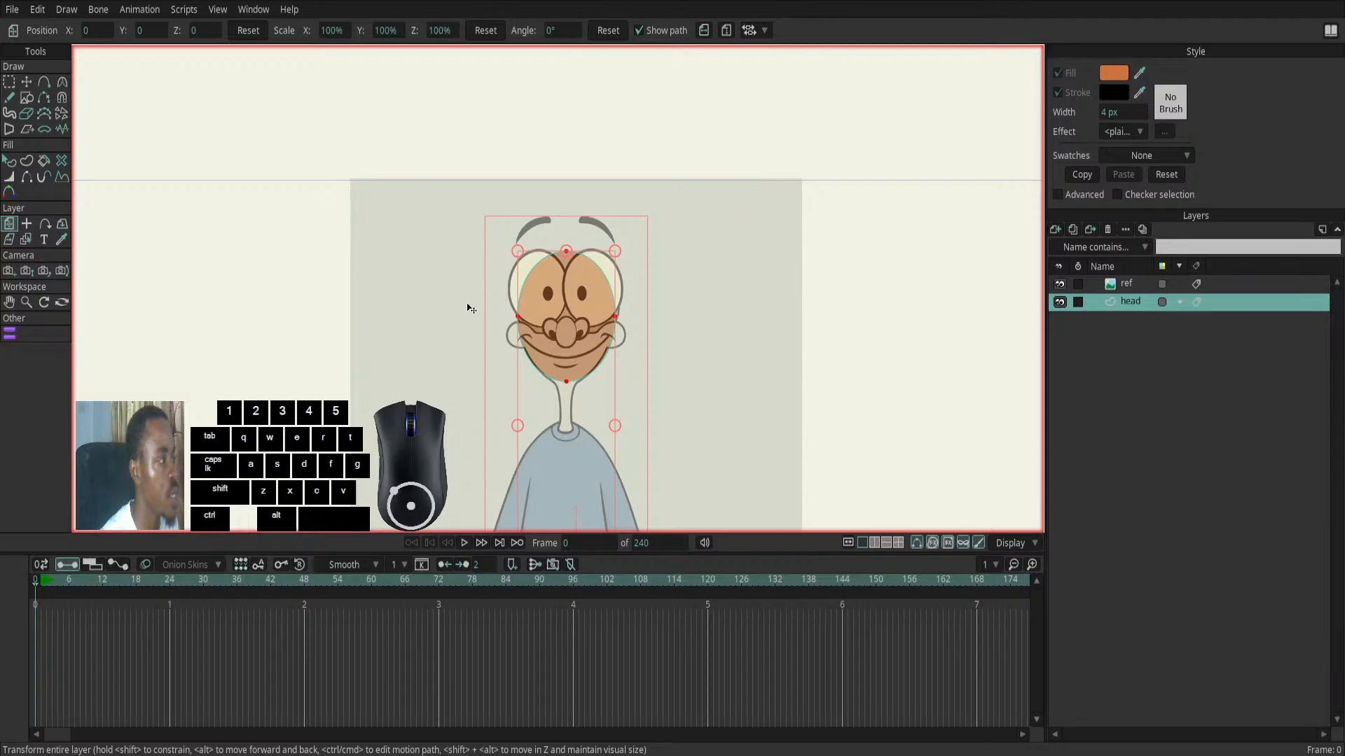
pyautogui.click(26, 82)
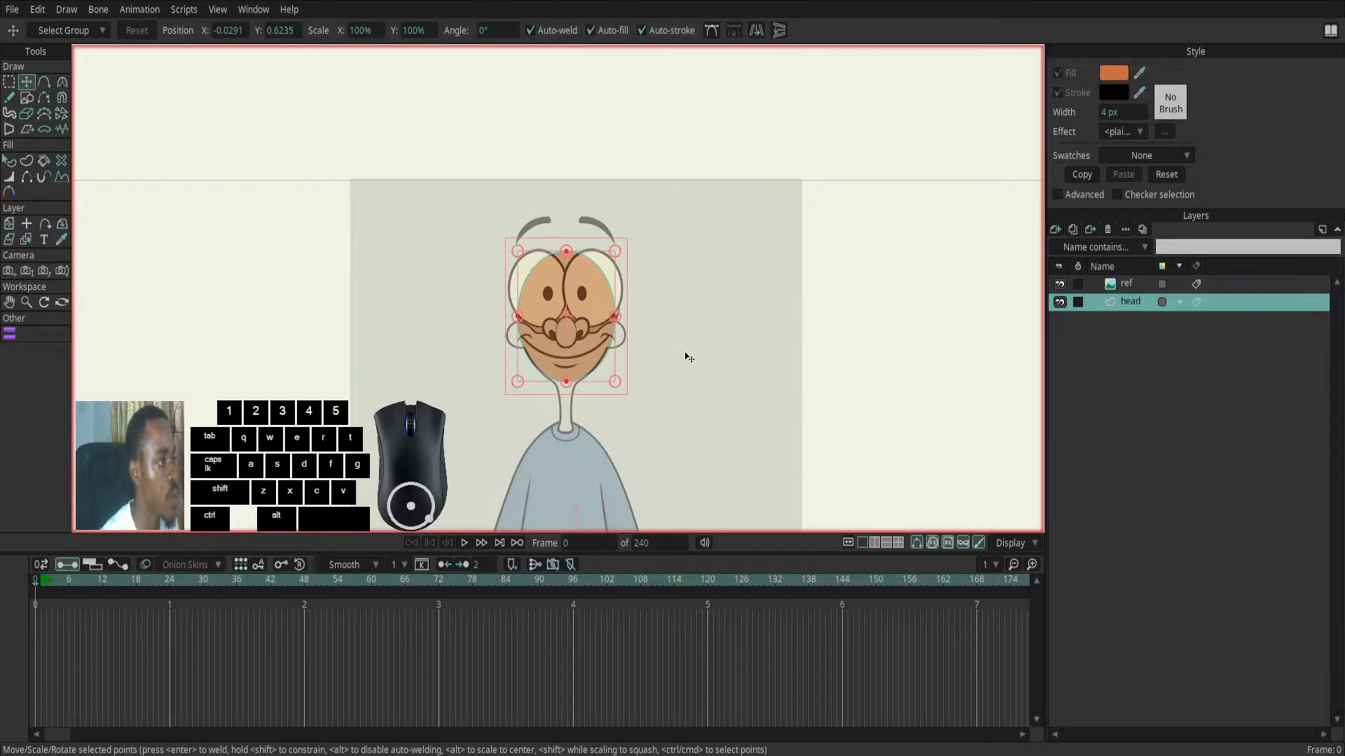
pyautogui.scroll(3, 606, 390)
pyautogui.click(772, 386)
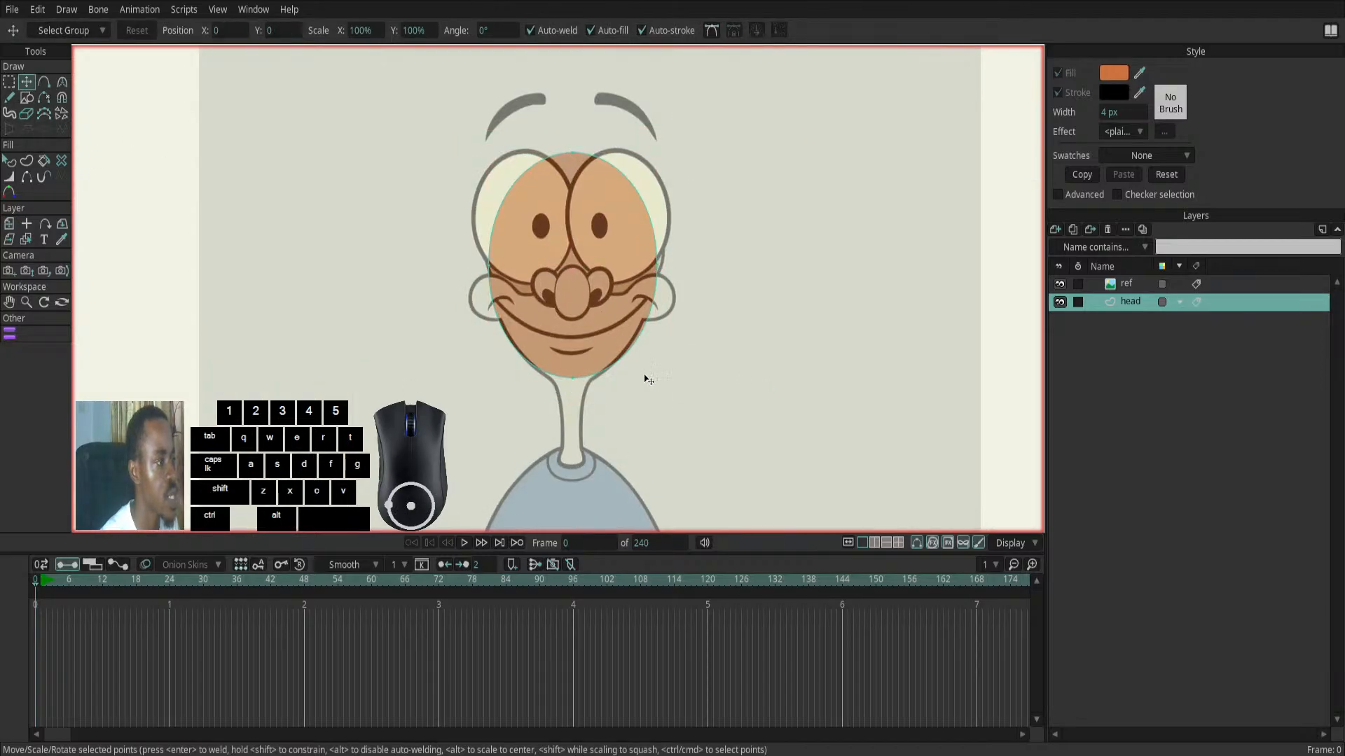
pyautogui.moveTo(574, 380); pyautogui.dragTo(574, 386)
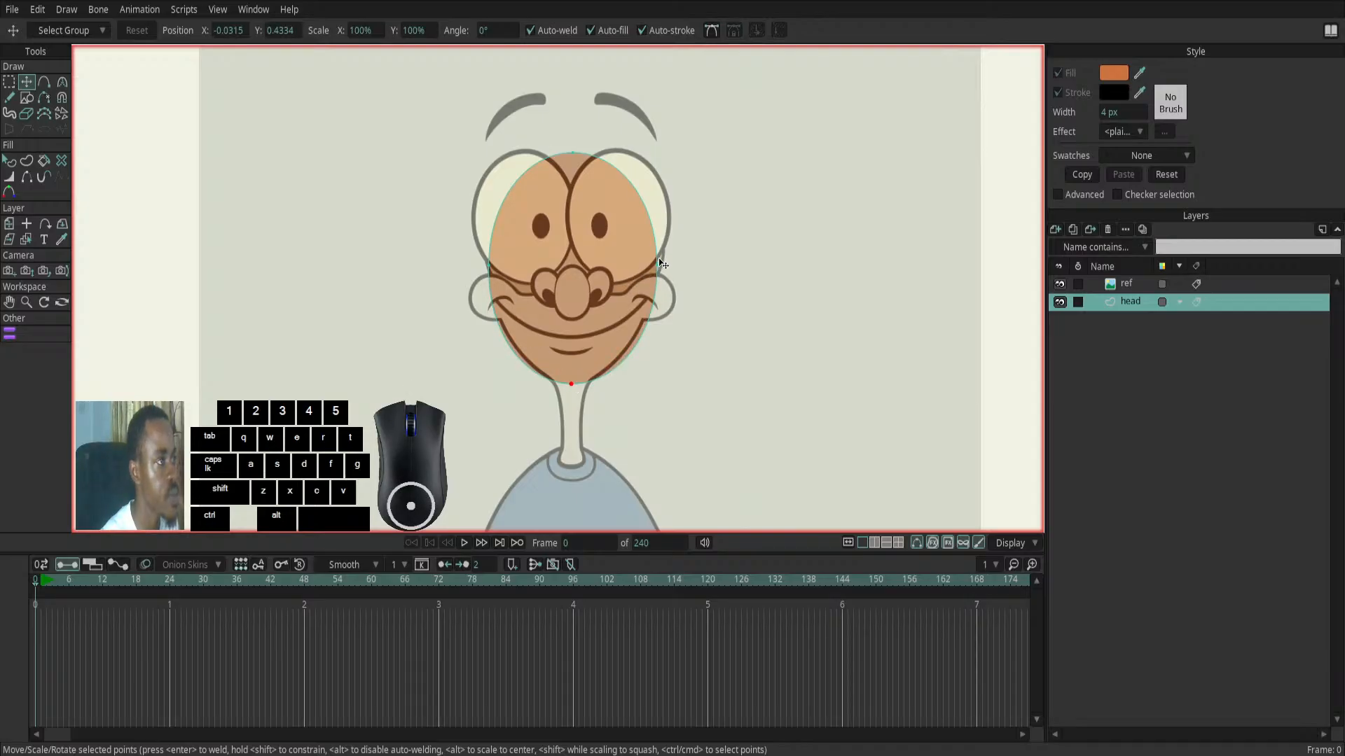
pyautogui.moveTo(572, 153); pyautogui.dragTo(570, 162)
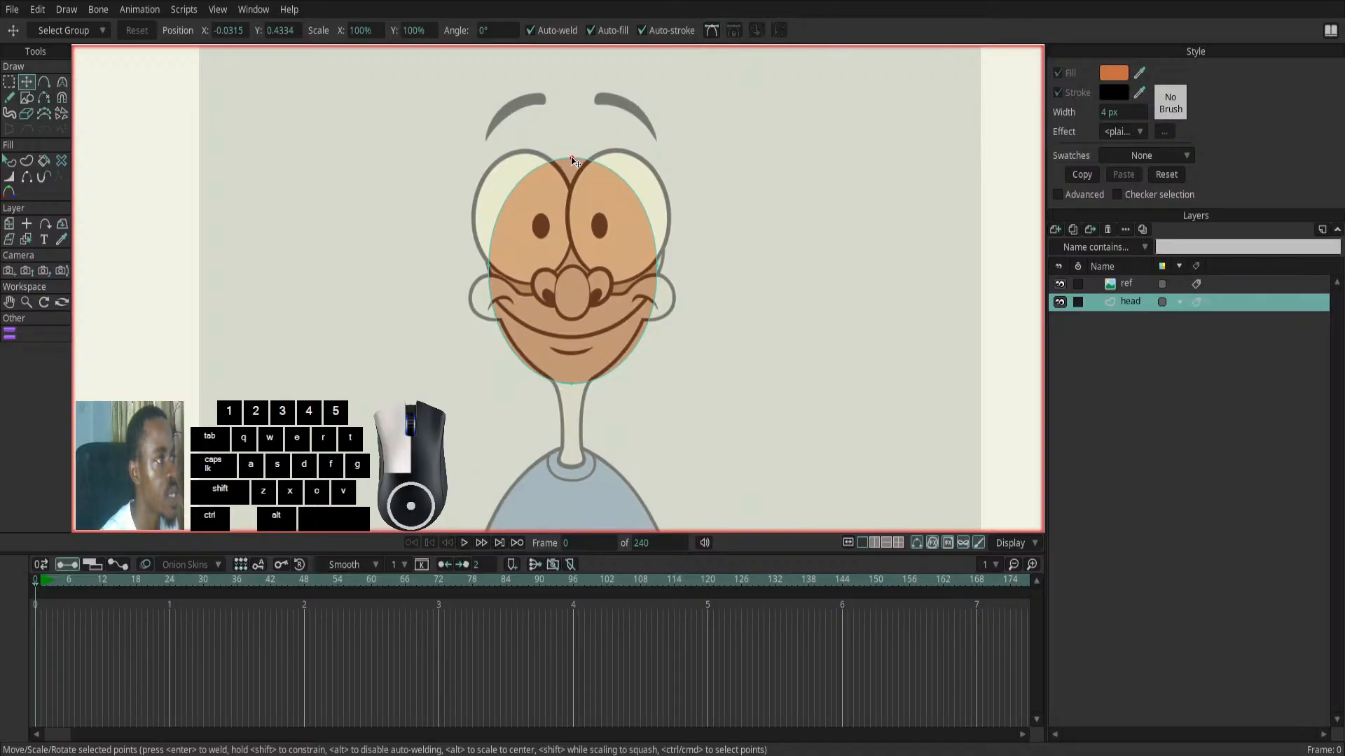
pyautogui.moveTo(571, 161); pyautogui.dragTo(569, 181)
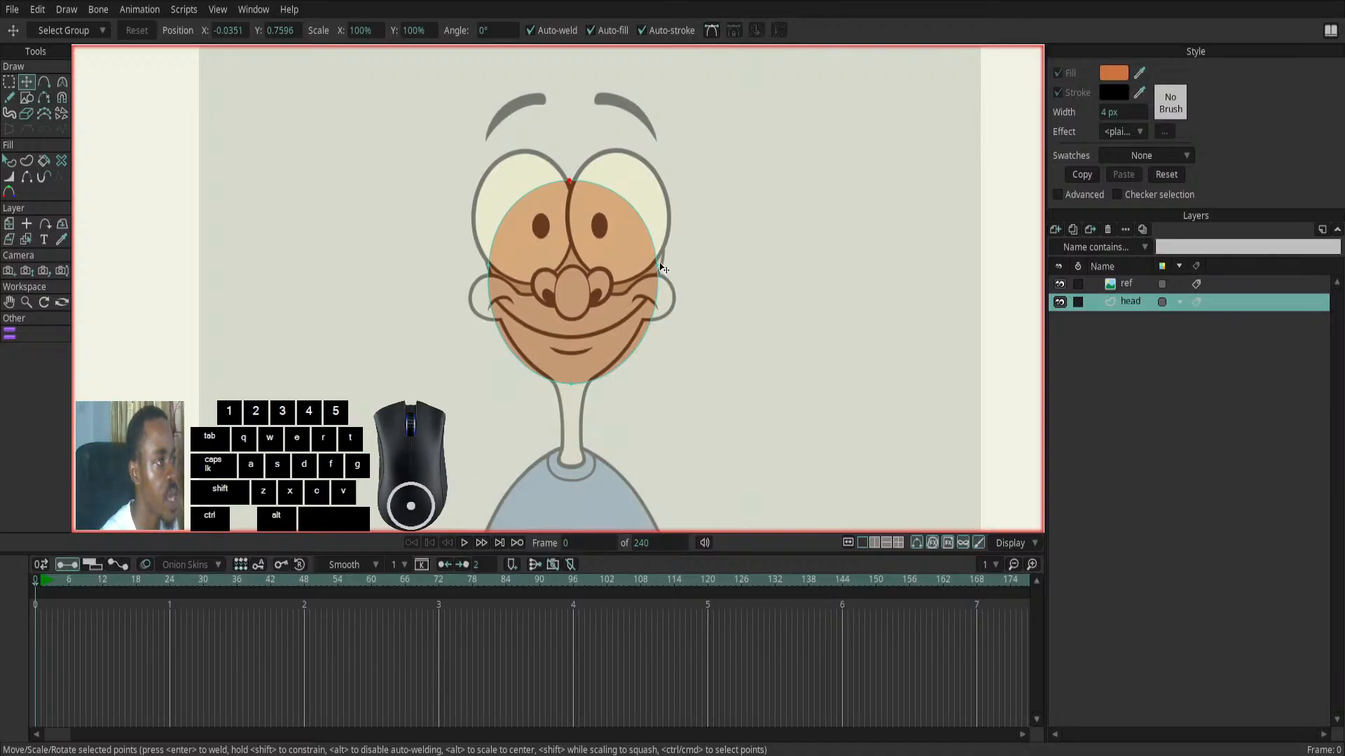
pyautogui.moveTo(658, 269); pyautogui.dragTo(659, 267)
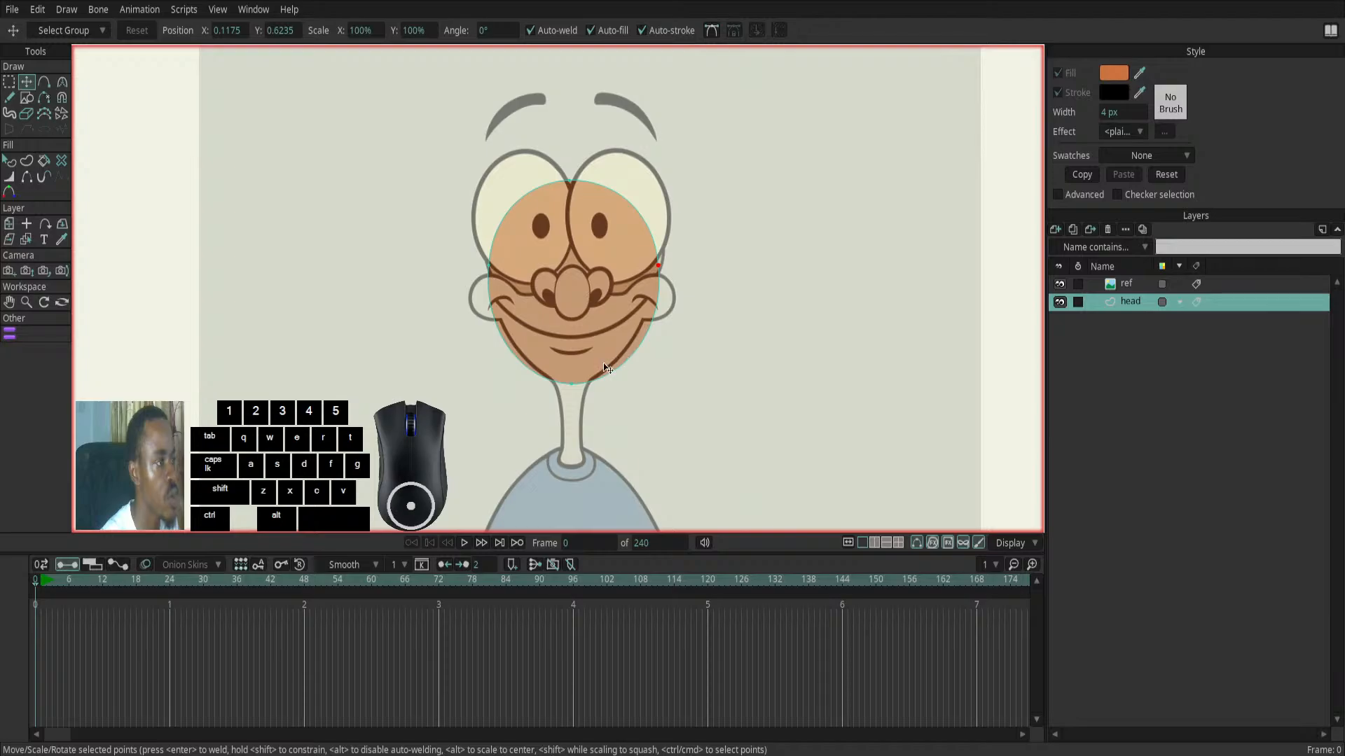
# - Add a point on each side of the lower jaw of the head shape and move both inward onto the reference jawline
pyautogui.click(44, 82)
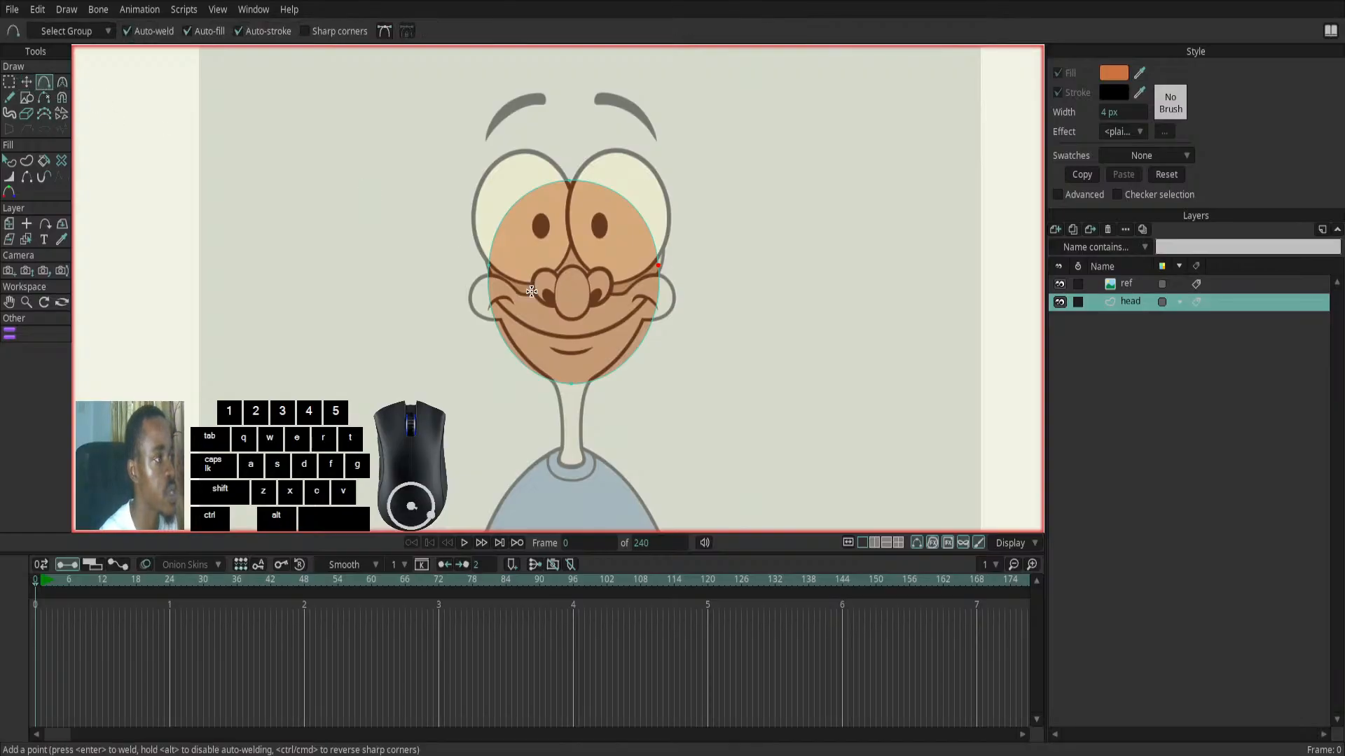
pyautogui.click(510, 350)
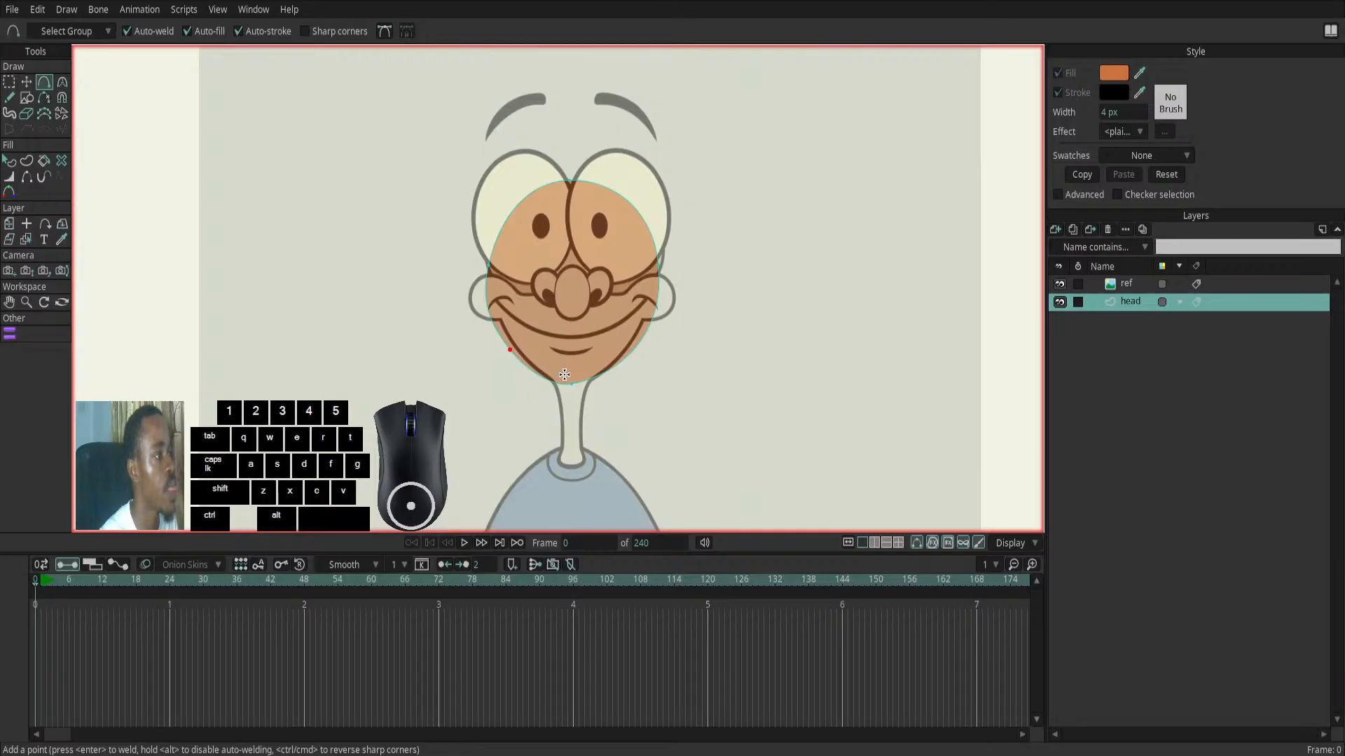
pyautogui.click(628, 356)
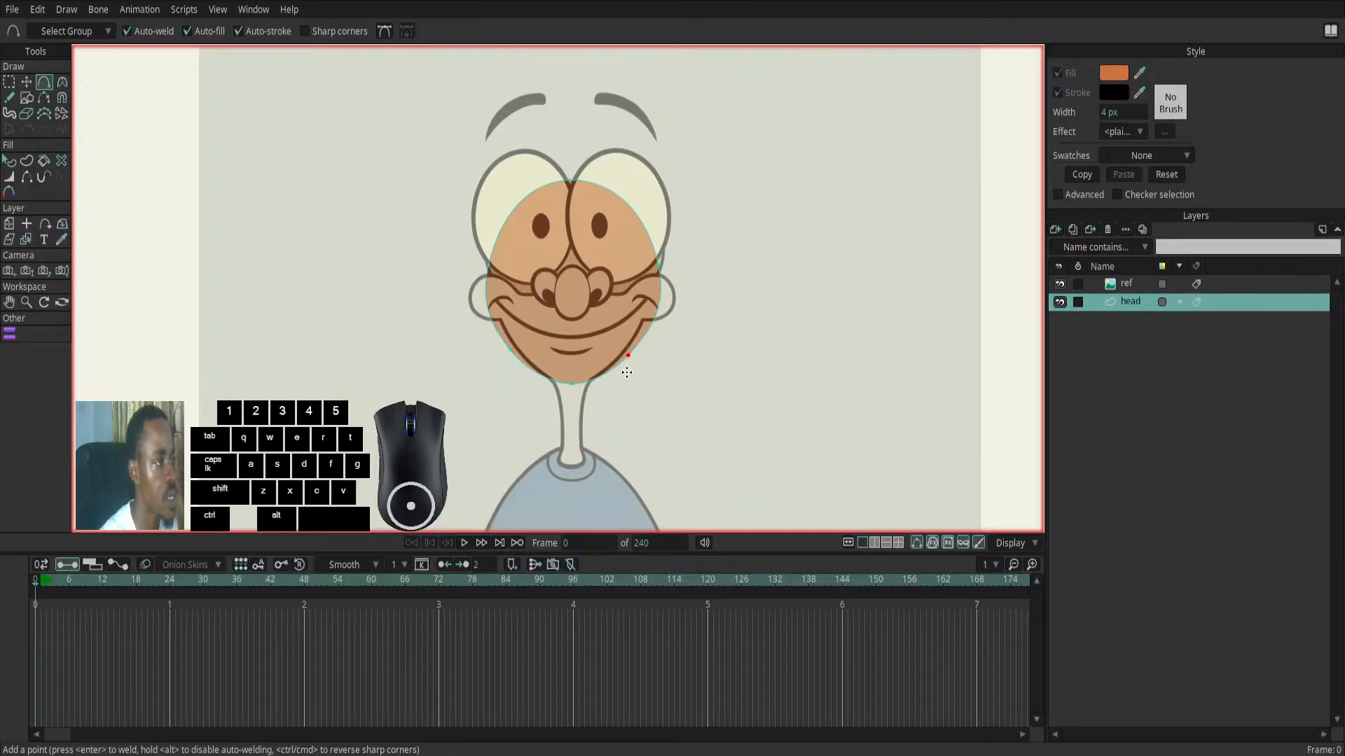
pyautogui.click(27, 81)
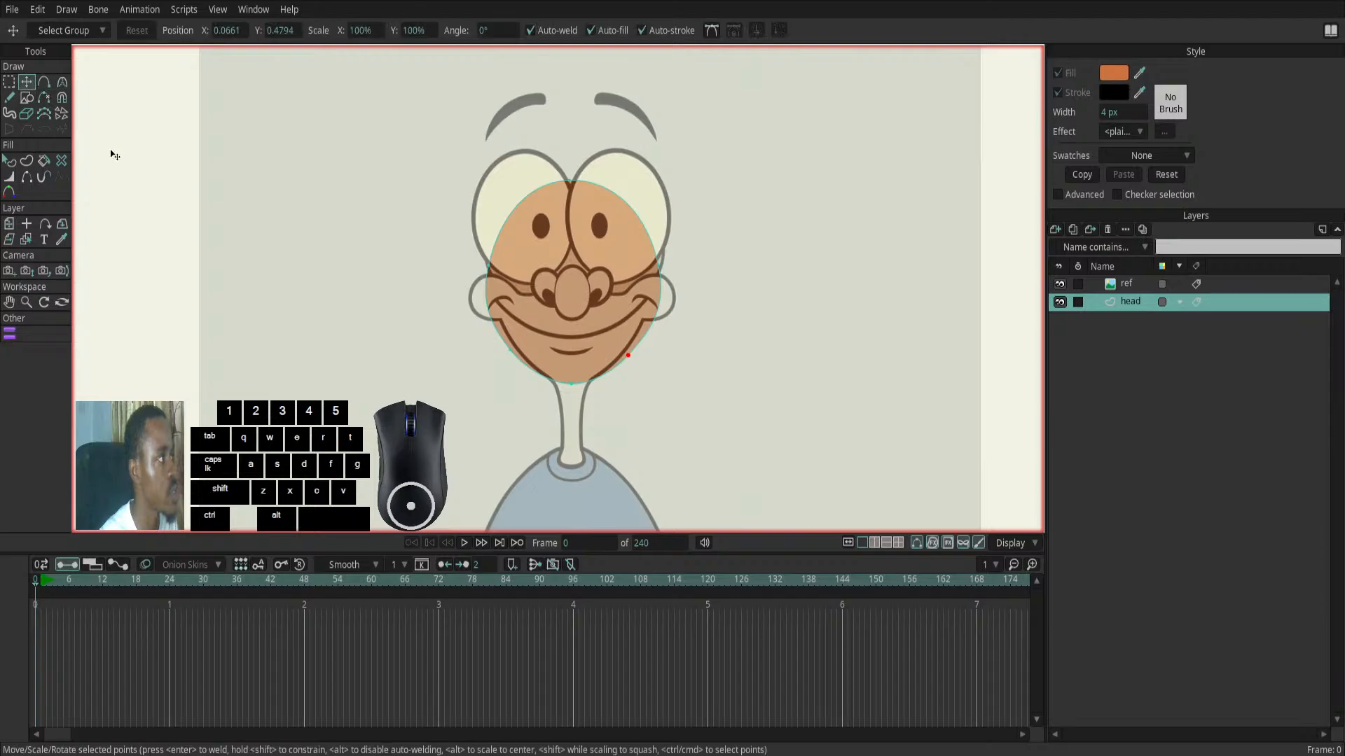
pyautogui.click(512, 354)
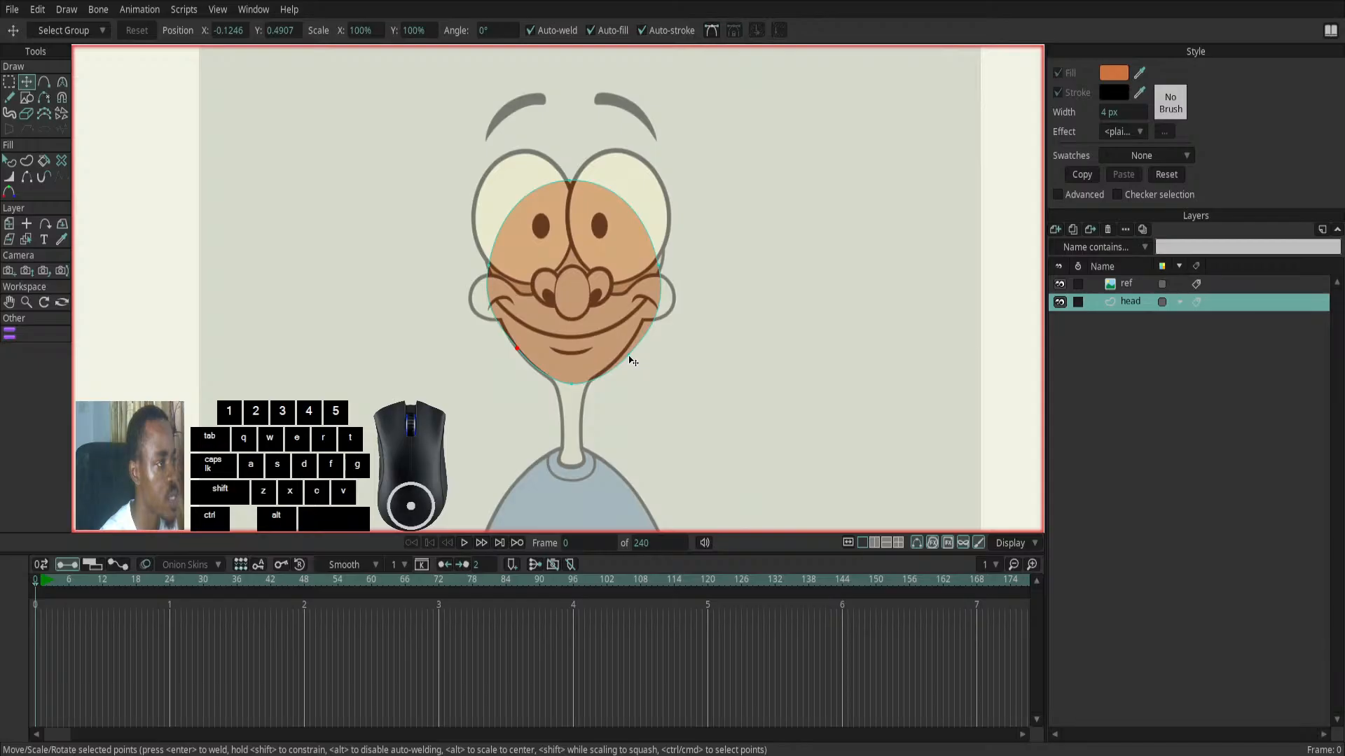
pyautogui.moveTo(632, 357); pyautogui.dragTo(623, 353)
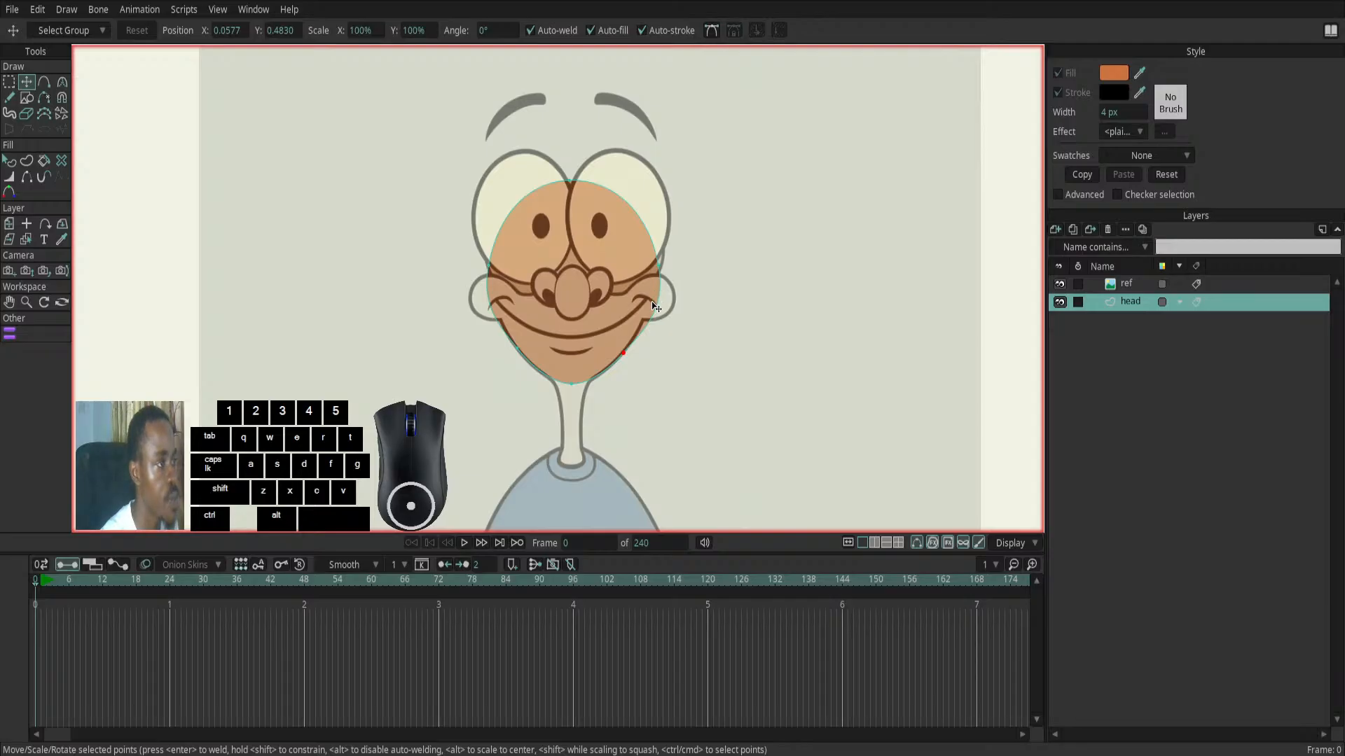
# - Add a point on each side of the head outline where the cheek meets the jaw and align both with the reference
pyautogui.click(44, 83)
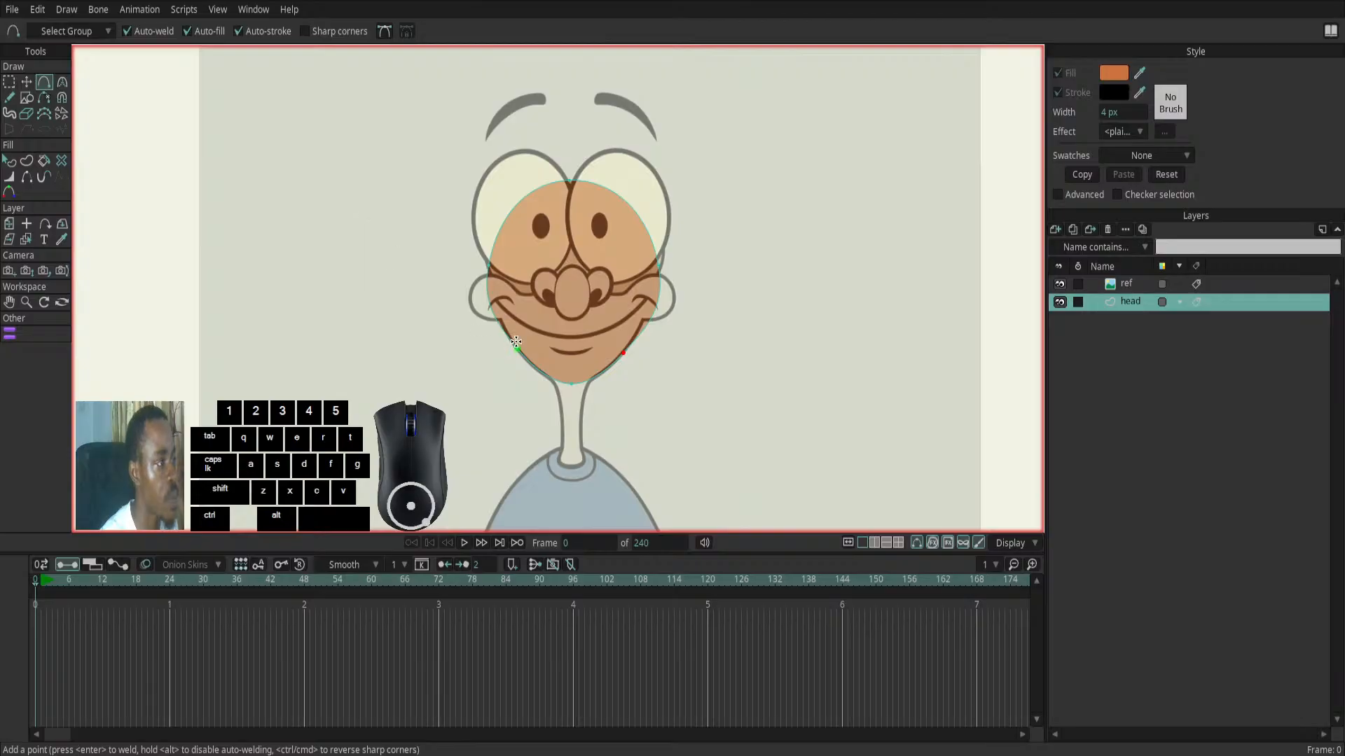
pyautogui.click(503, 321)
pyautogui.click(645, 320)
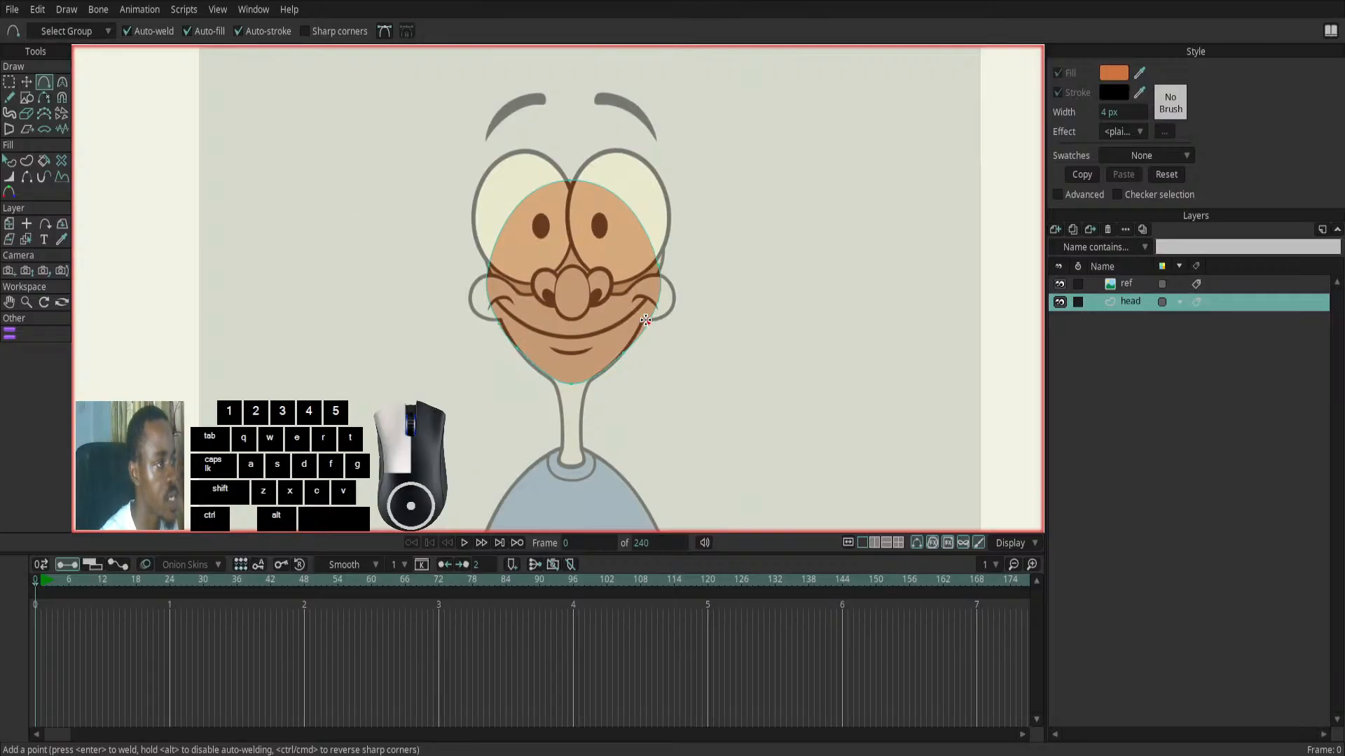
pyautogui.click(28, 83)
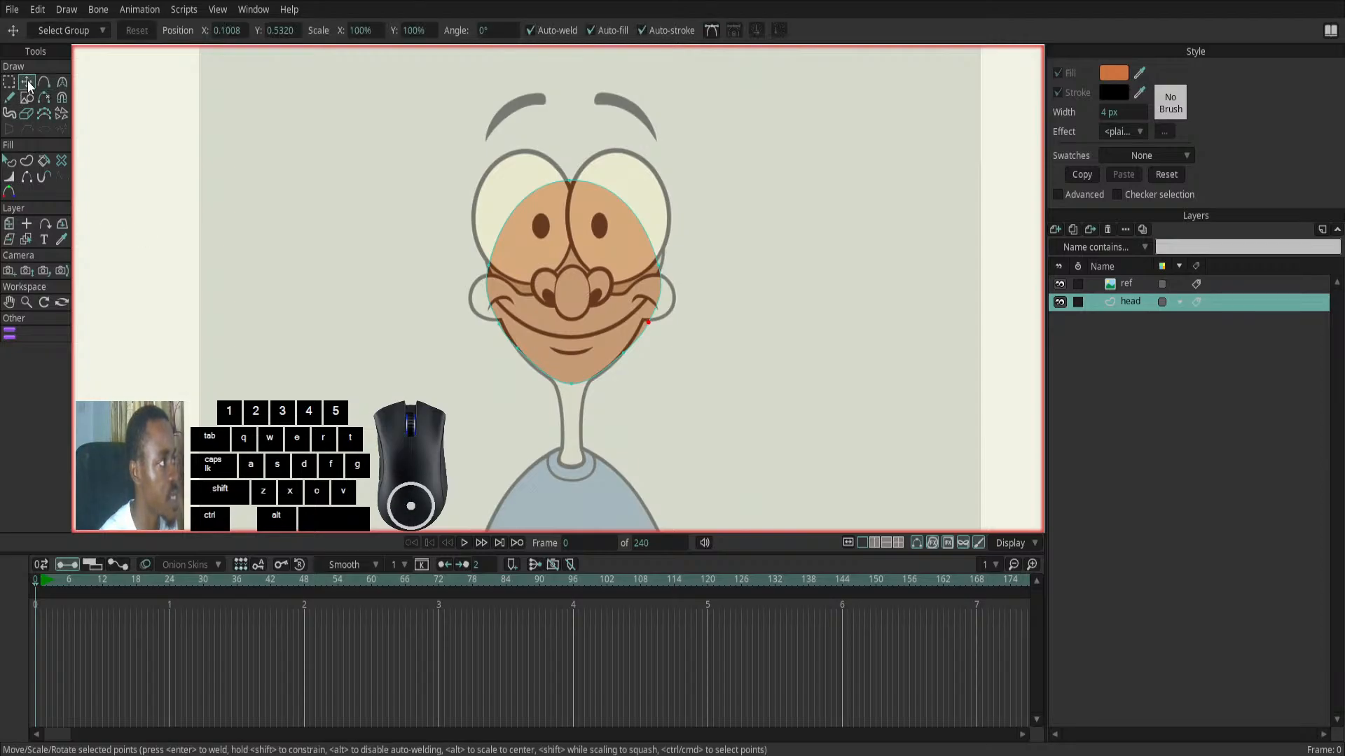
pyautogui.click(500, 326)
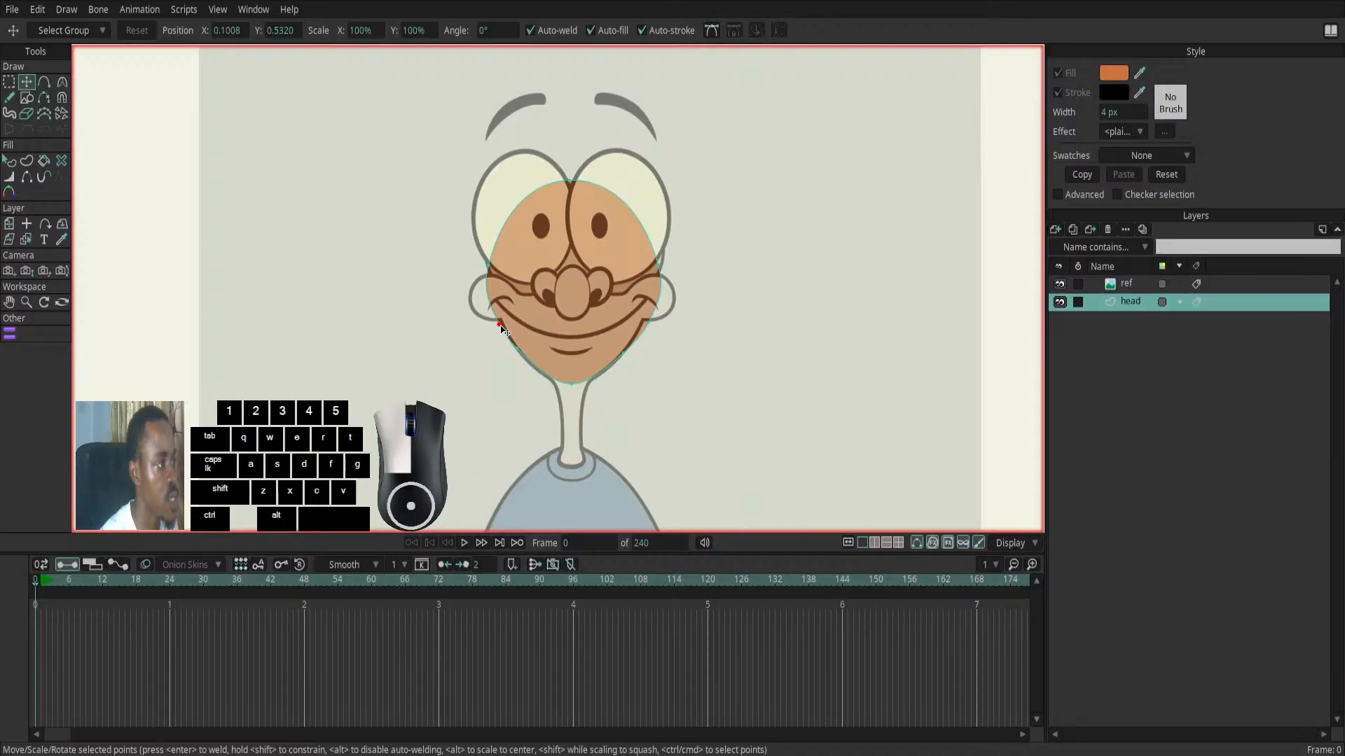
pyautogui.click(644, 323)
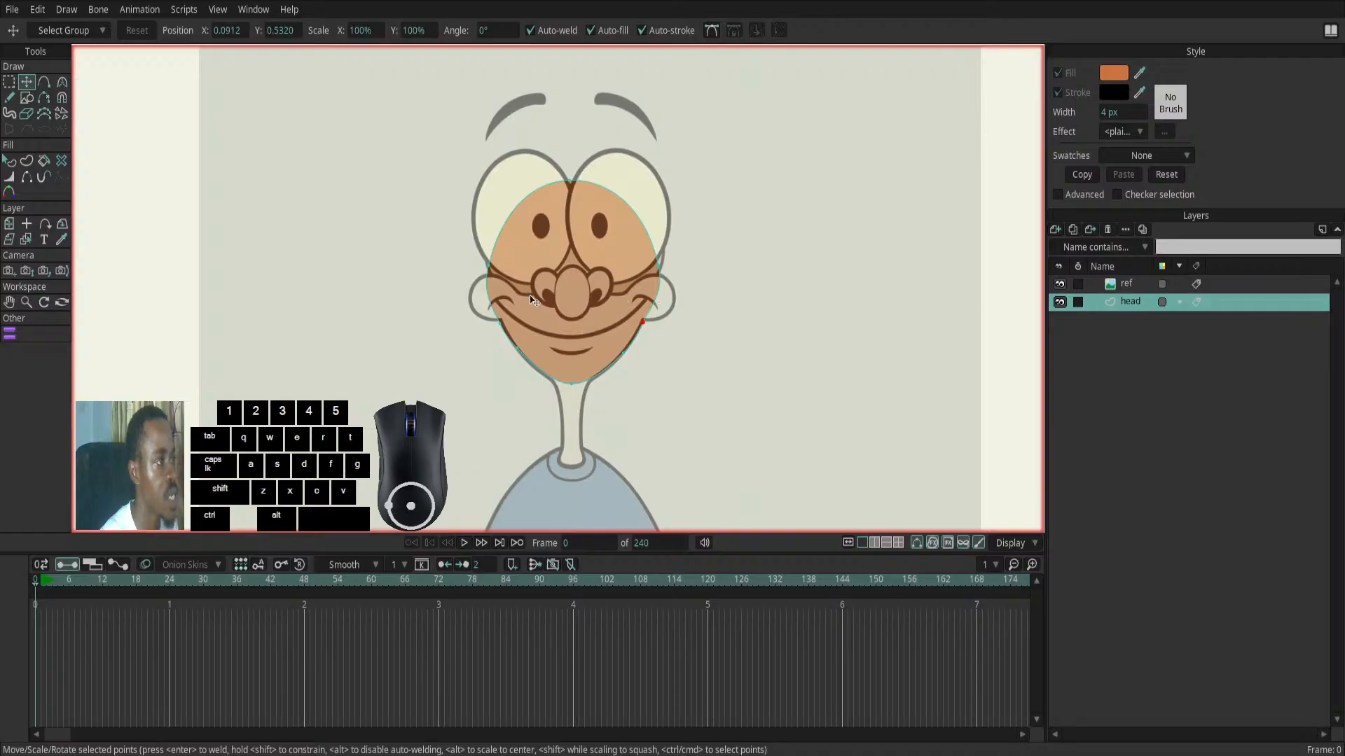
# - Add a point at each cheek of the head shape and pull both outward to the edges of the reference's round cheeks
pyautogui.press('a')
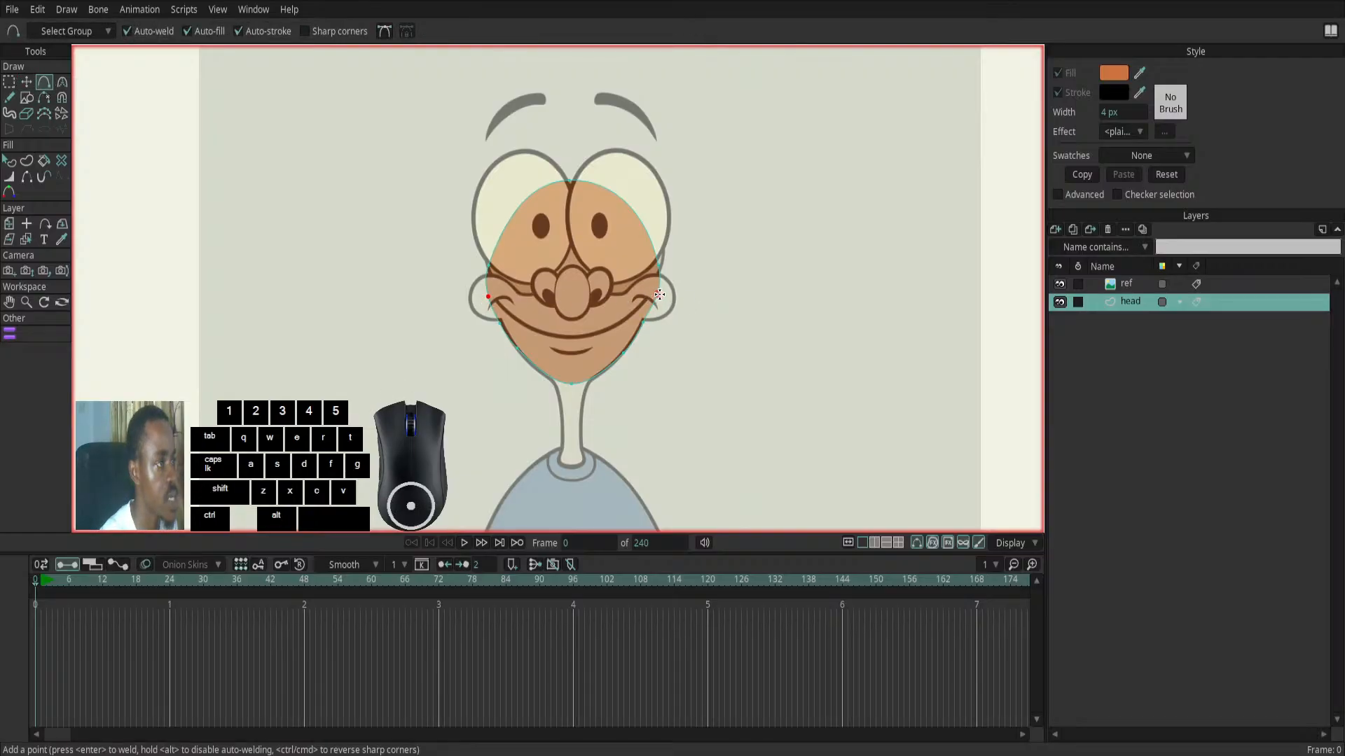
pyautogui.press('t')
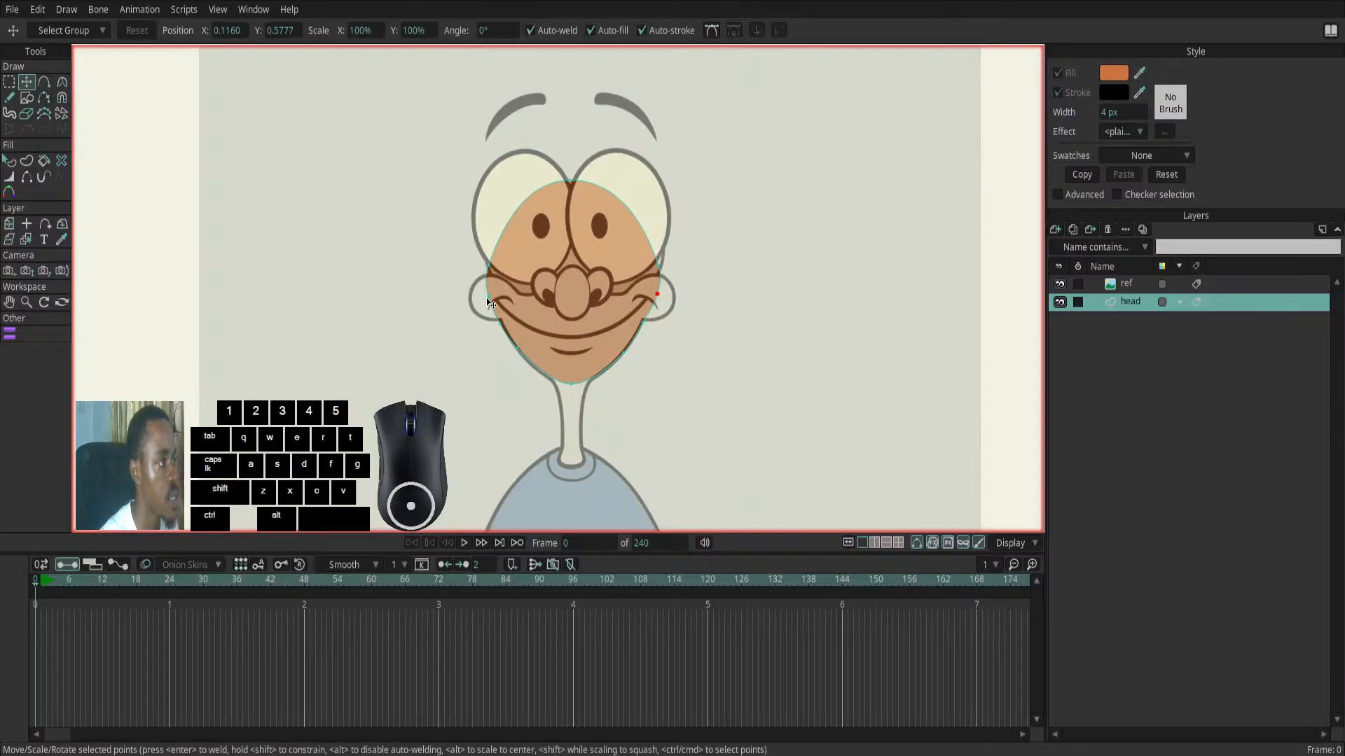
pyautogui.moveTo(489, 301); pyautogui.dragTo(470, 306)
pyautogui.moveTo(657, 300); pyautogui.dragTo(677, 308)
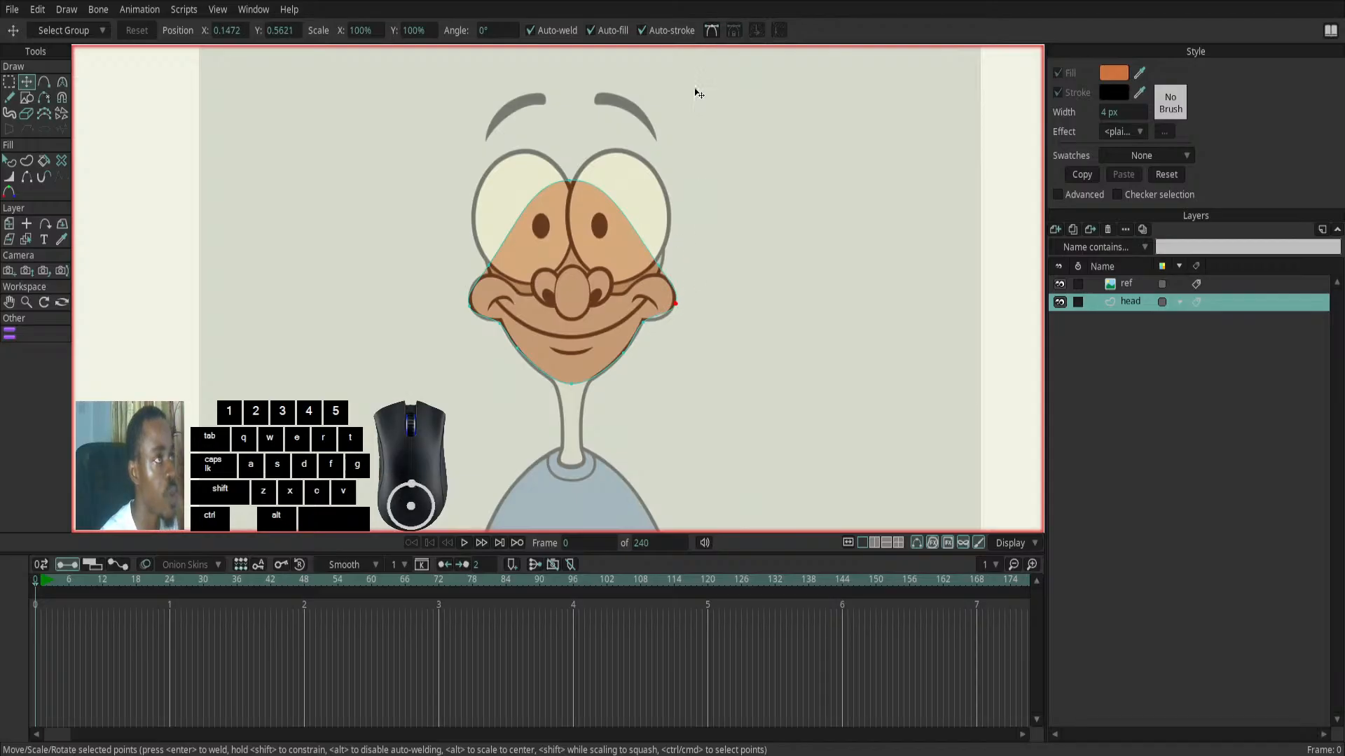
# - Show the Bezier handles on the head shape and nudge the outer point of the right-hand cheek inward to the reference line
pyautogui.click(711, 32)
pyautogui.click(712, 32)
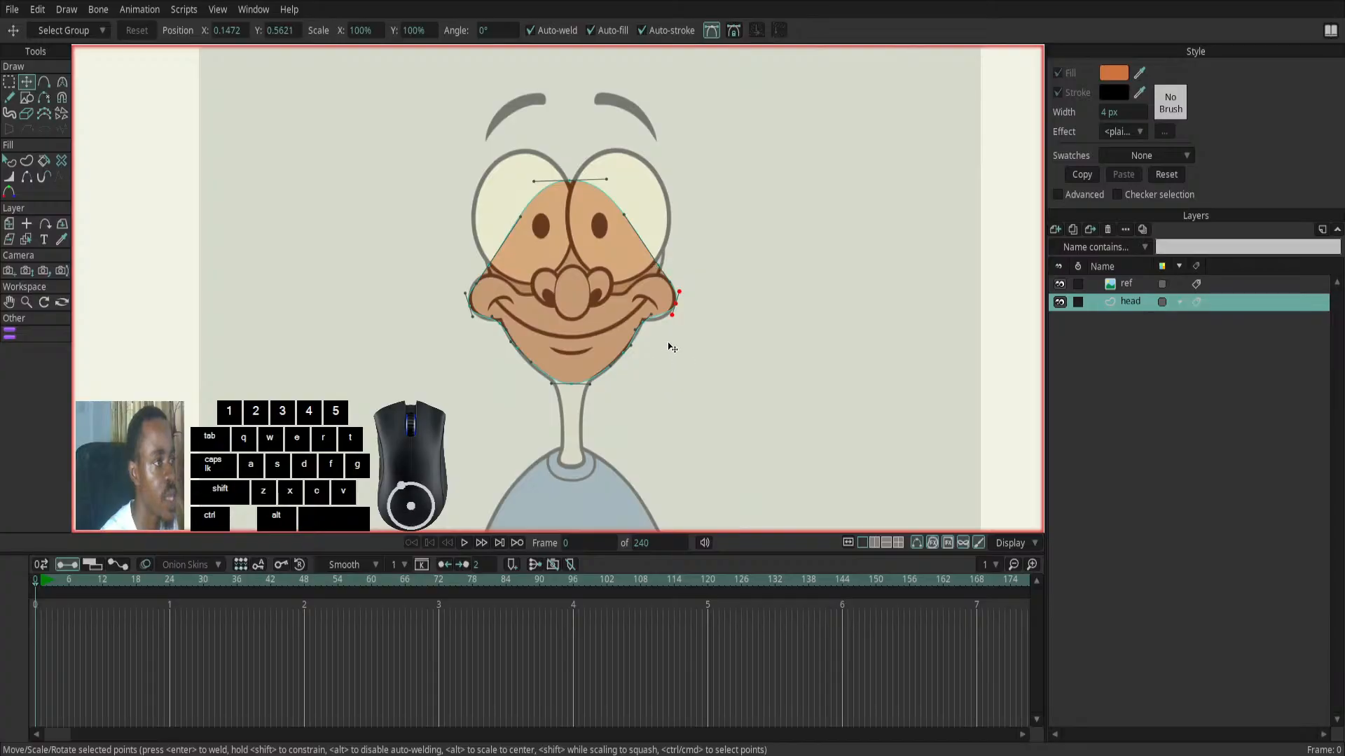
pyautogui.moveTo(673, 320); pyautogui.dragTo(672, 326)
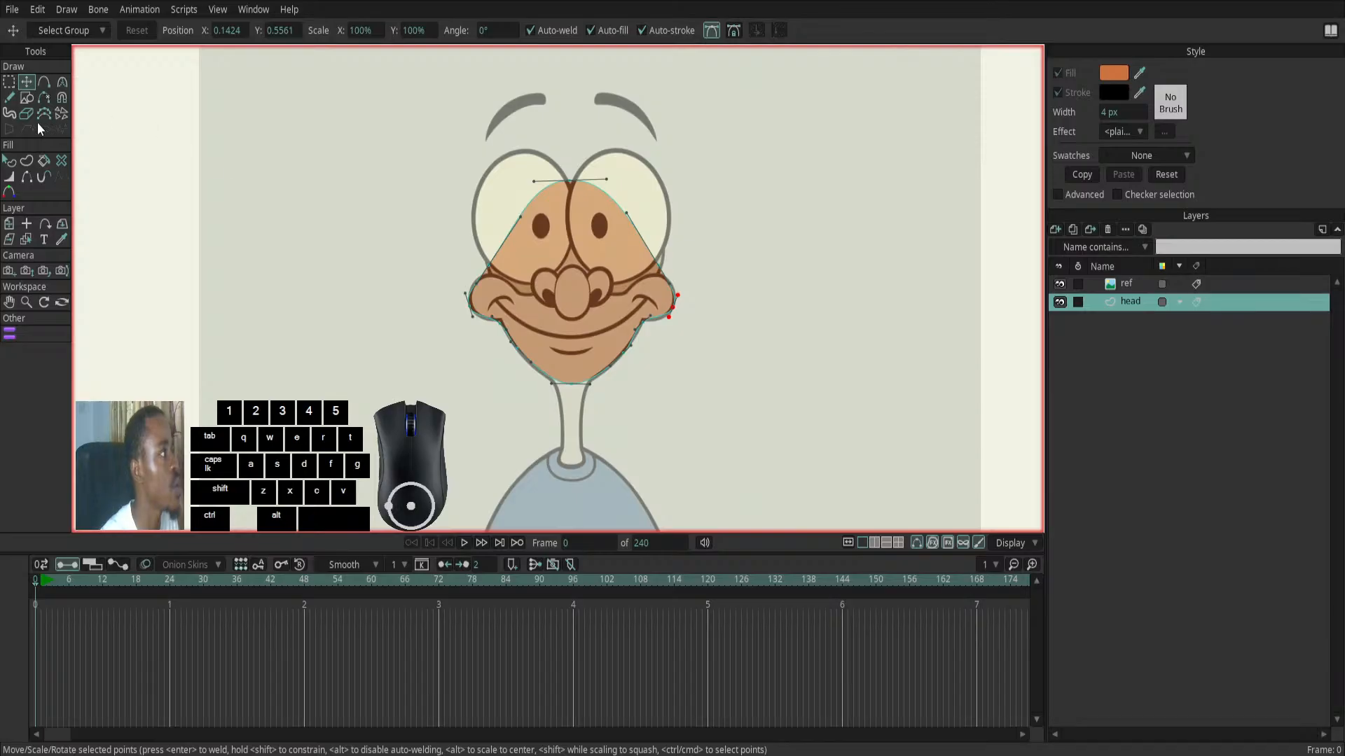
# - With the Curvature tool, lengthen both Bezier handles of the right-hand cheek point to round it along the reference outline
pyautogui.click(60, 84)
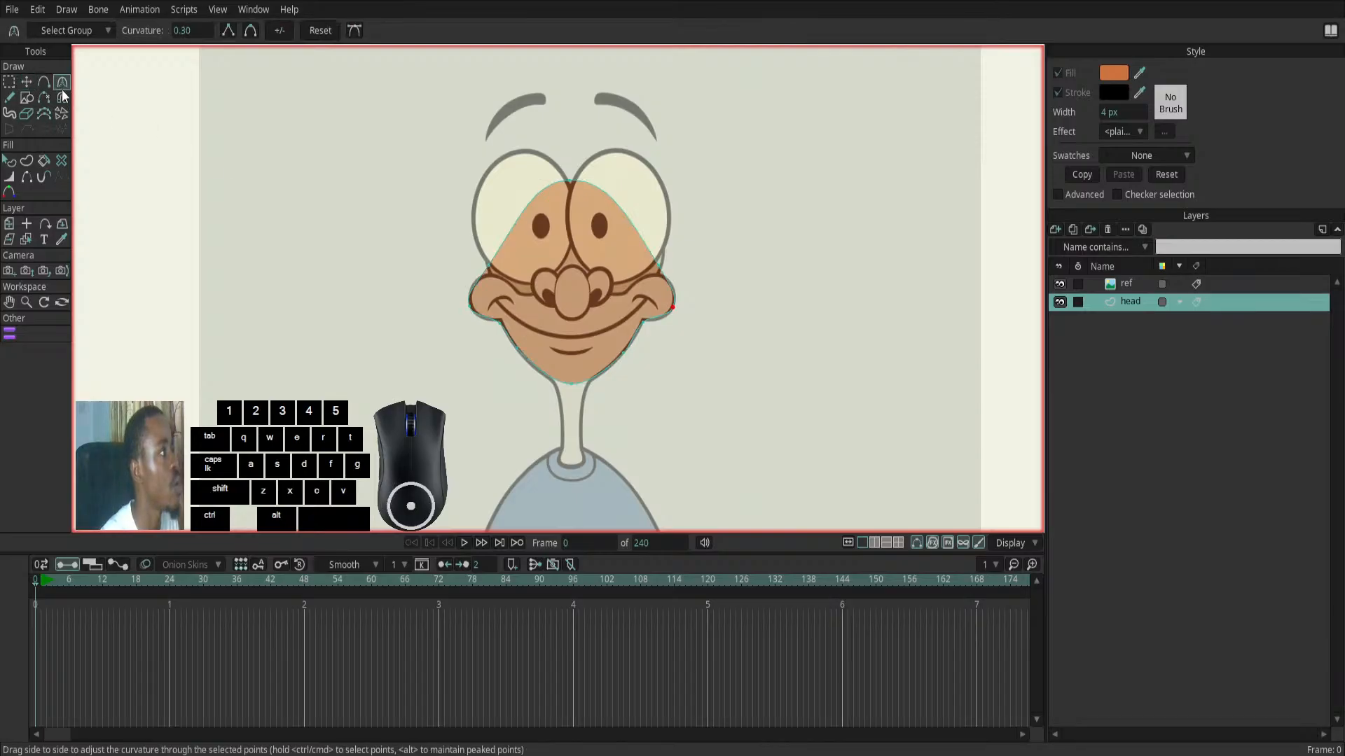
pyautogui.click(27, 83)
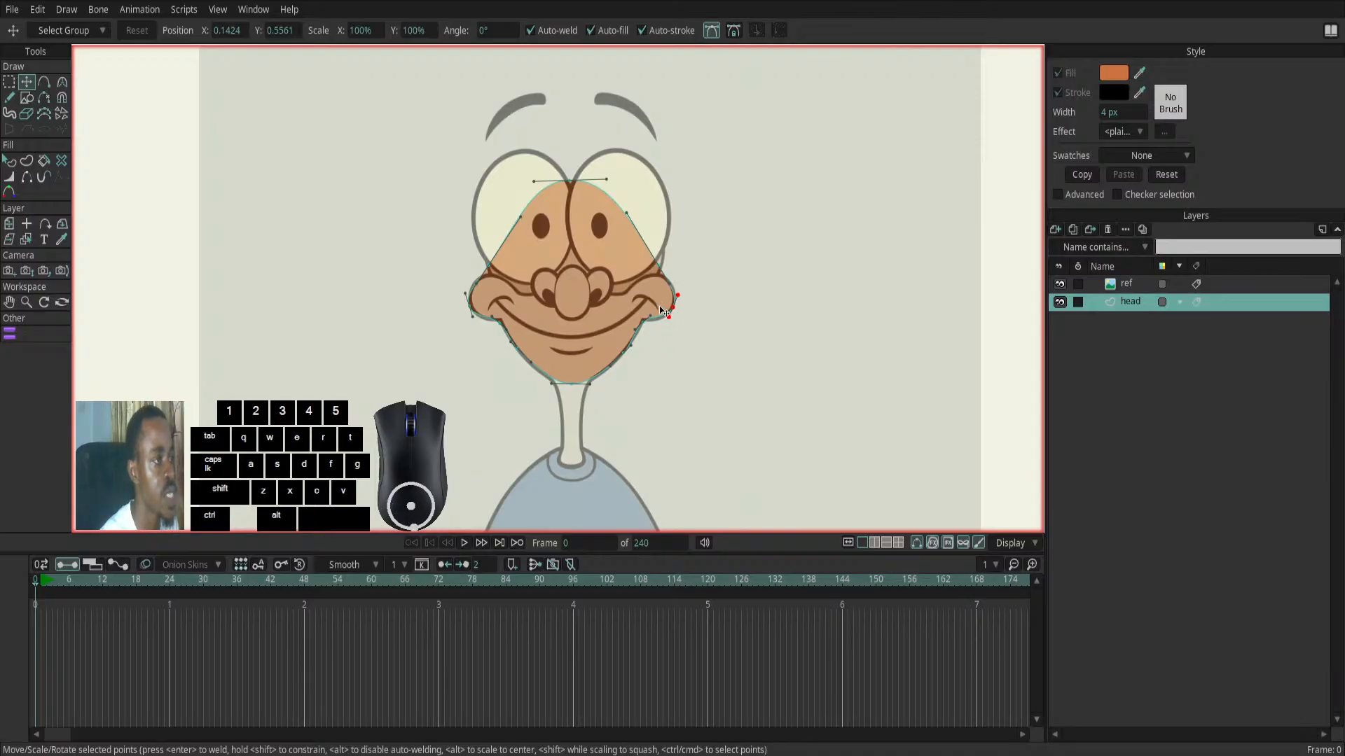
pyautogui.click(61, 84)
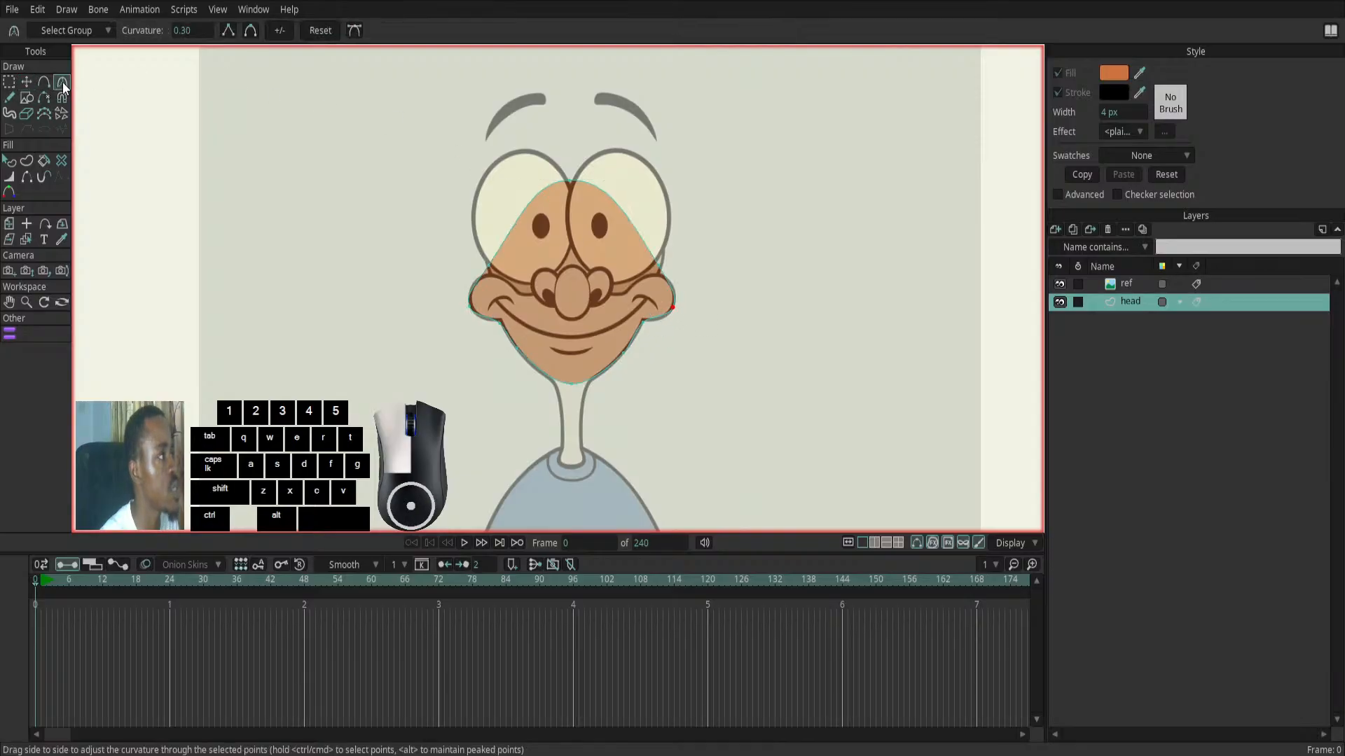
pyautogui.moveTo(668, 318); pyautogui.dragTo(662, 326)
pyautogui.click(679, 301)
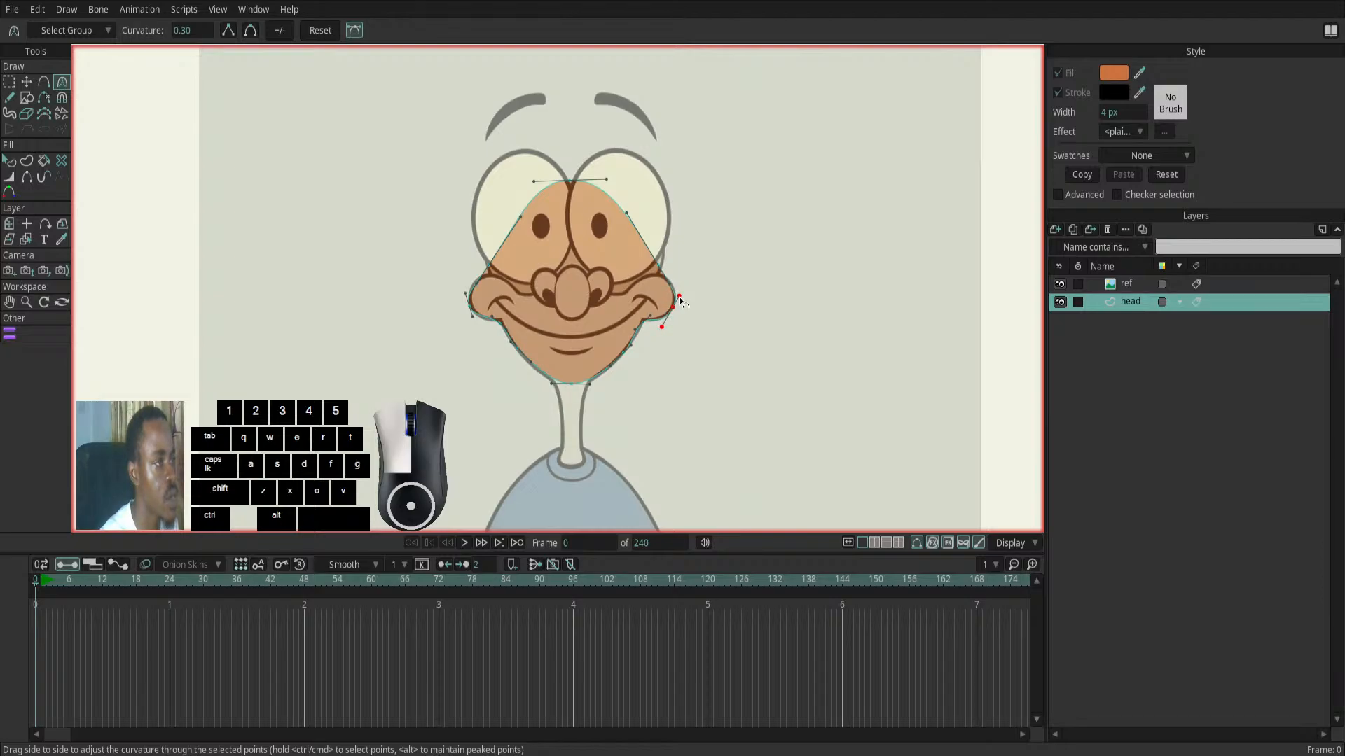
pyautogui.moveTo(679, 301); pyautogui.dragTo(679, 280)
# - Adjust the Bezier handles of the left-hand cheek's outer point to round the cheek along the reference outline
pyautogui.click(473, 321)
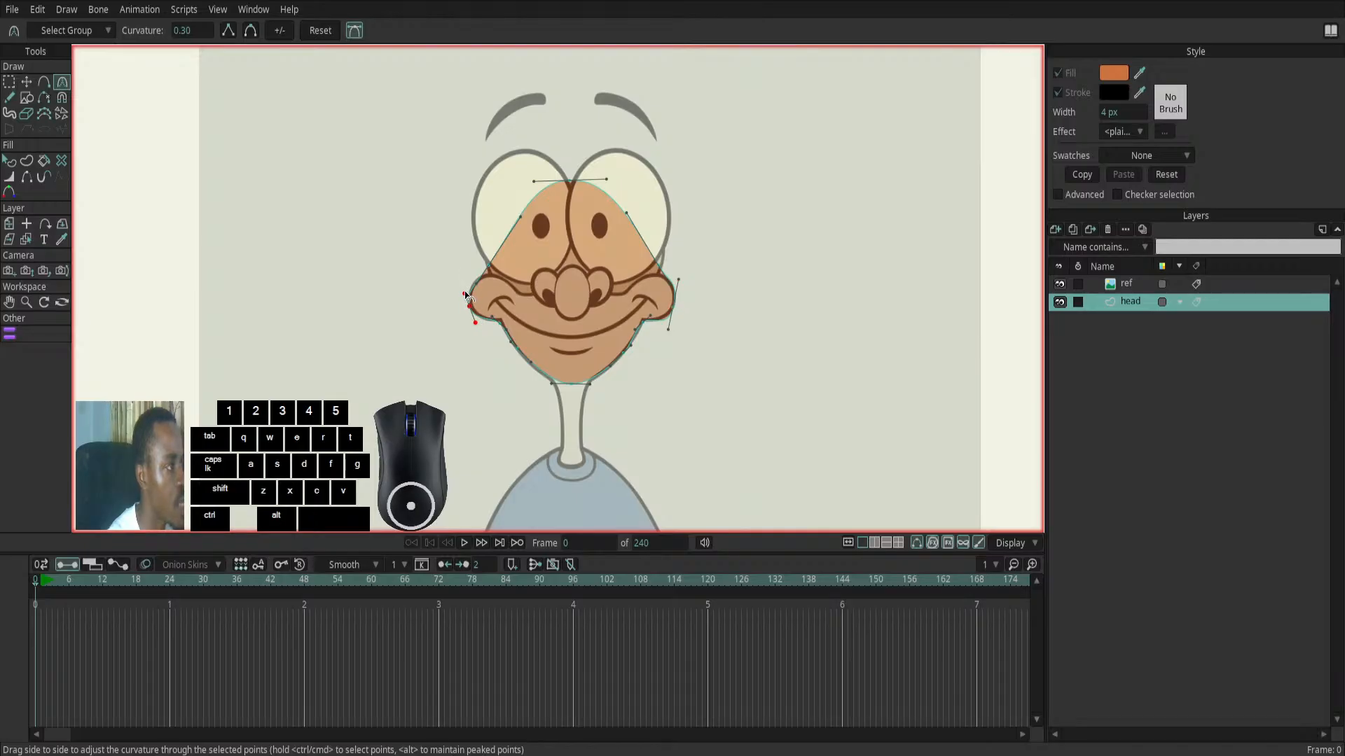
pyautogui.click(465, 294)
pyautogui.moveTo(465, 294); pyautogui.dragTo(466, 285)
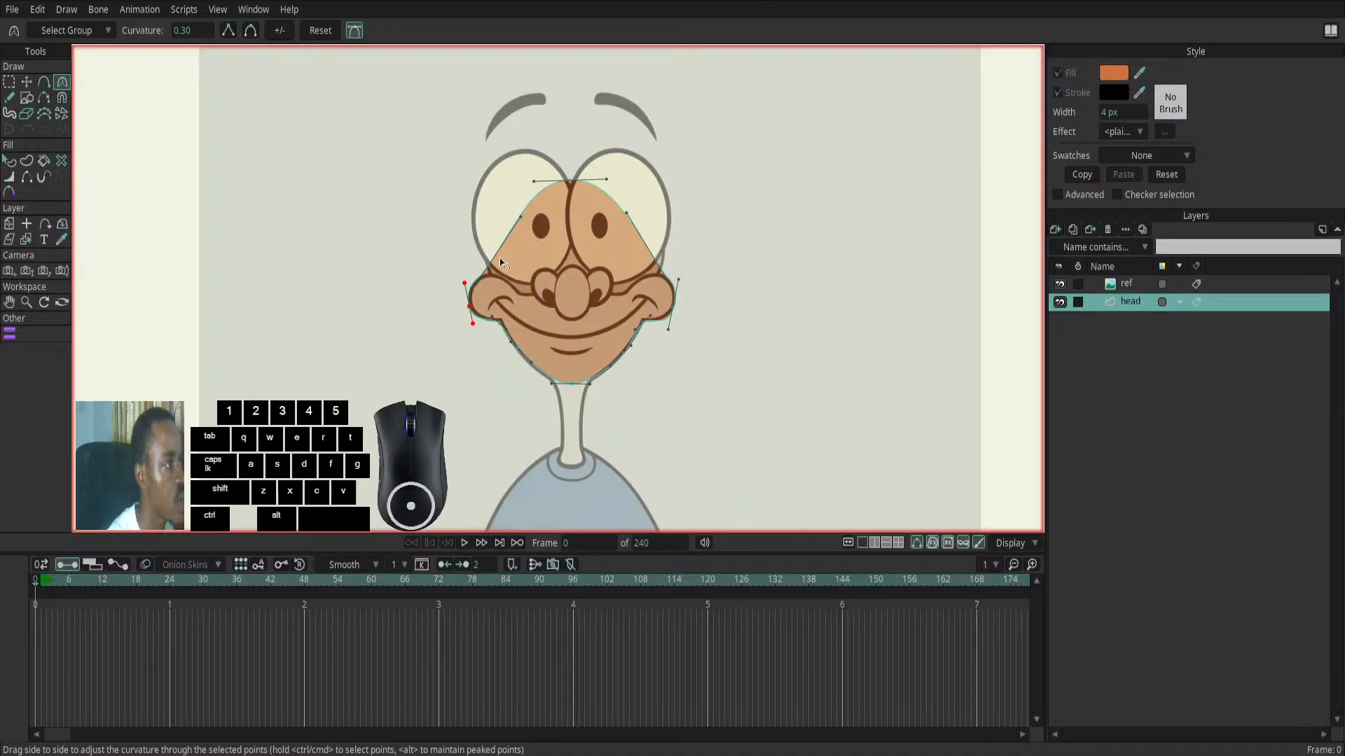
# - Nudge the points where both cheeks meet the forehead down onto the reference and pull their lower Bezier handles outward along the cheek tops
pyautogui.click(489, 266)
pyautogui.moveTo(477, 288); pyautogui.dragTo(466, 264)
pyautogui.press('alt')
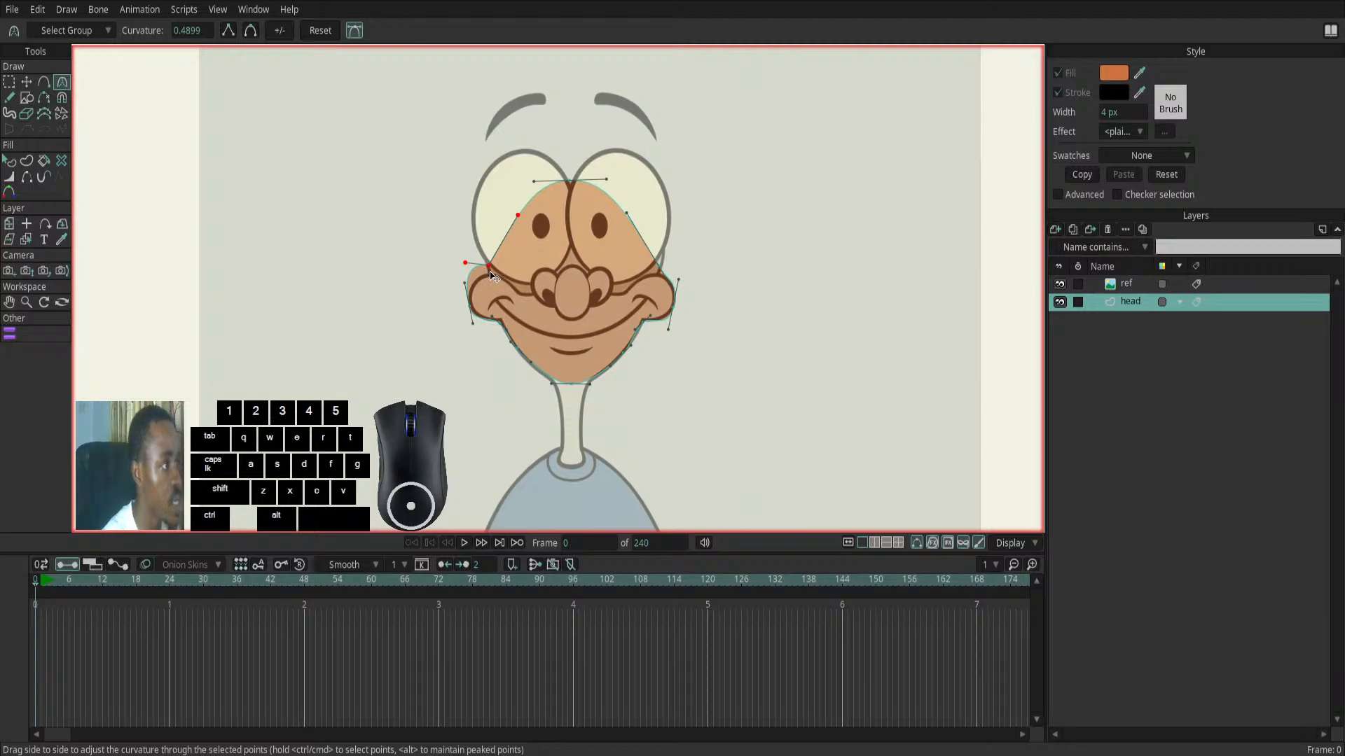
pyautogui.press('t')
pyautogui.moveTo(492, 276); pyautogui.dragTo(495, 279)
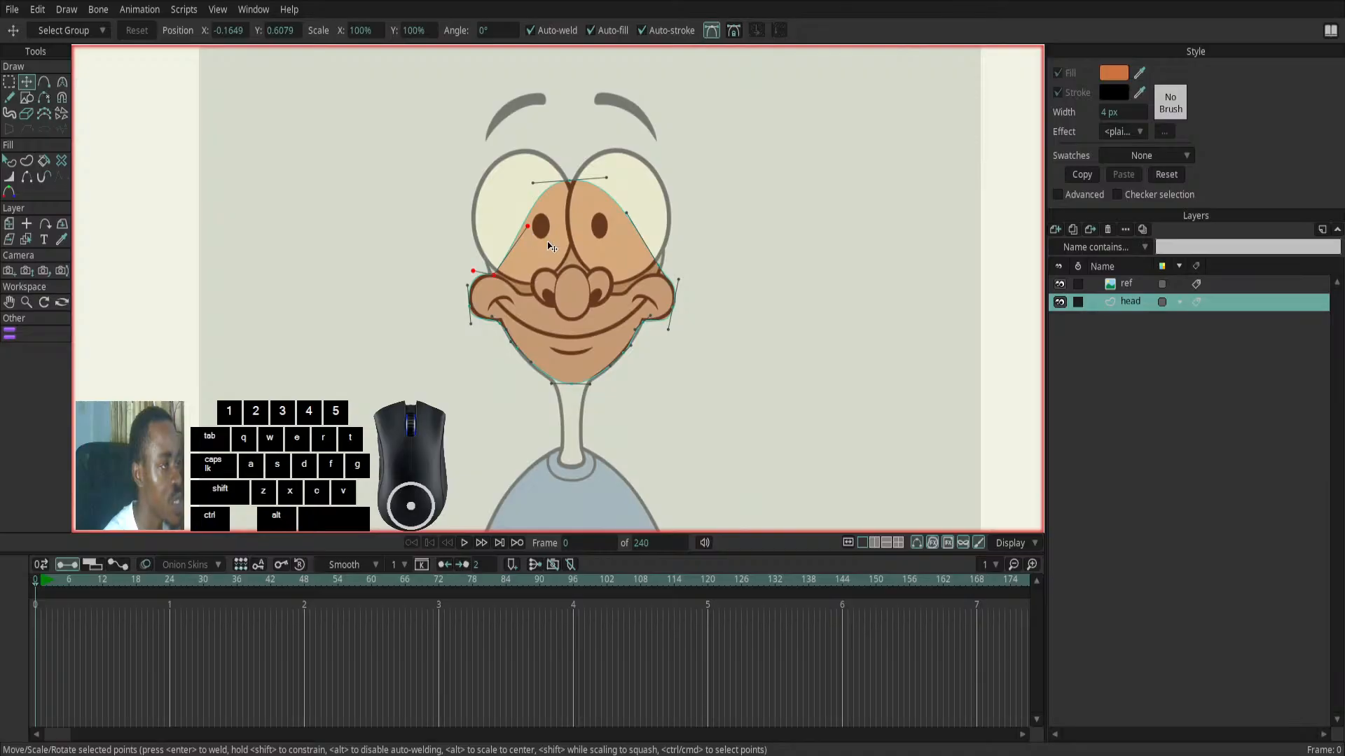
pyautogui.click(658, 266)
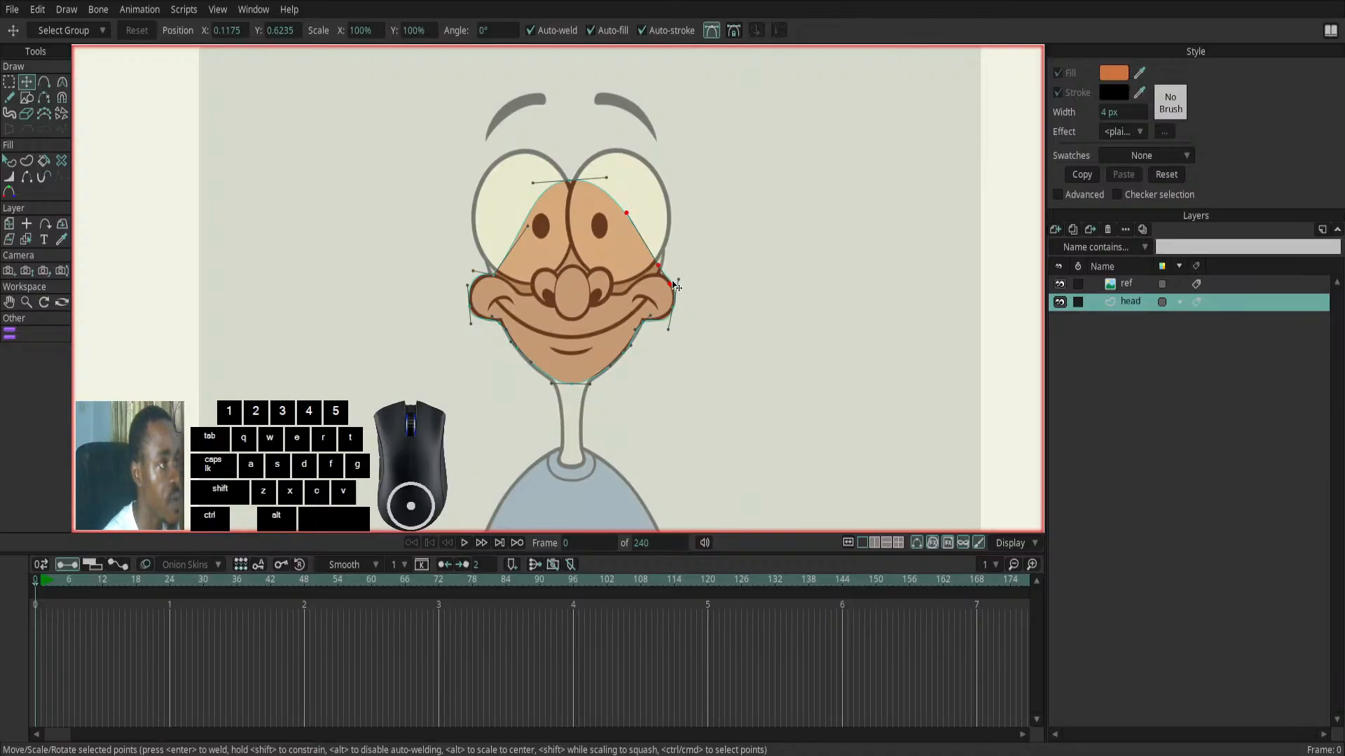
pyautogui.moveTo(671, 287)
pyautogui.mouseDown()
pyautogui.moveTo(666, 252)
pyautogui.moveTo(656, 267)
pyautogui.moveTo(668, 277)
pyautogui.mouseUp()
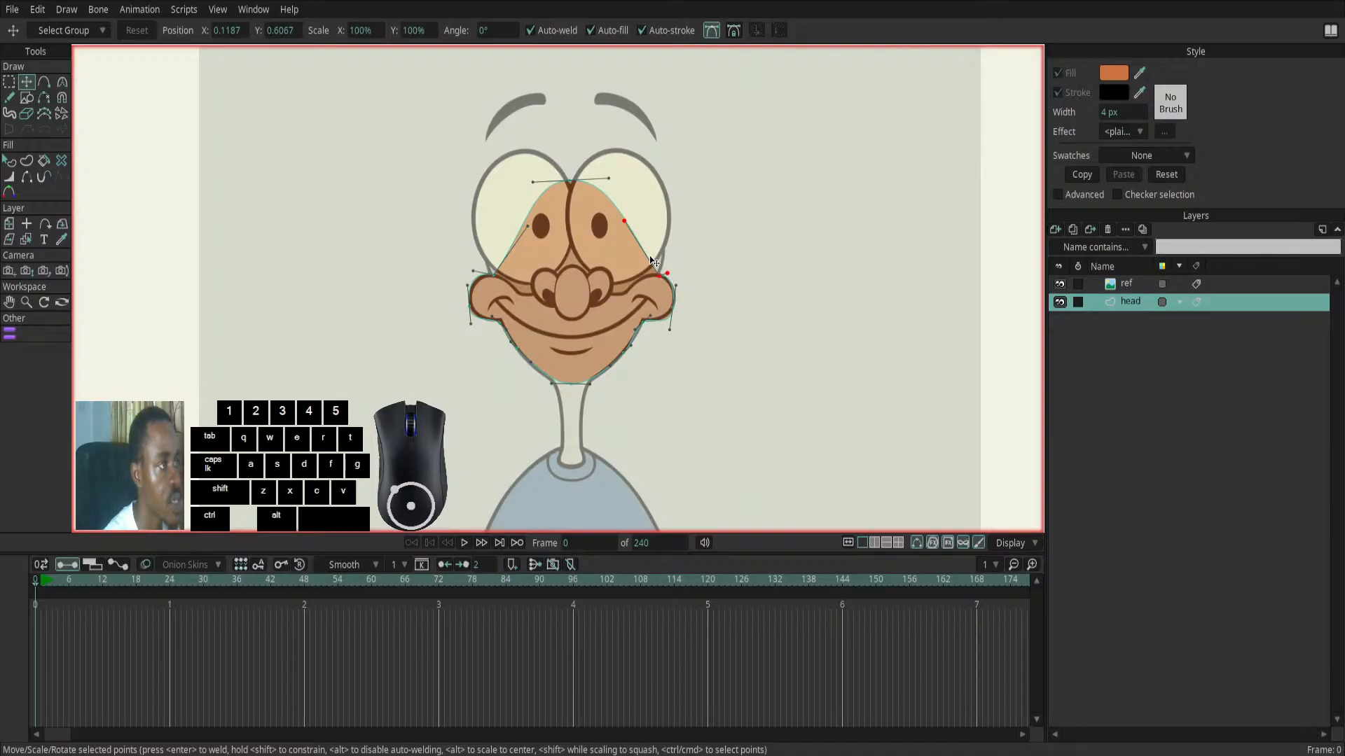
# - Pull the upper Bezier handles of both cheek-forehead points outward to round the sides of the forehead
pyautogui.keyDown('shift'); pyautogui.click(625, 222); pyautogui.keyUp('shift')
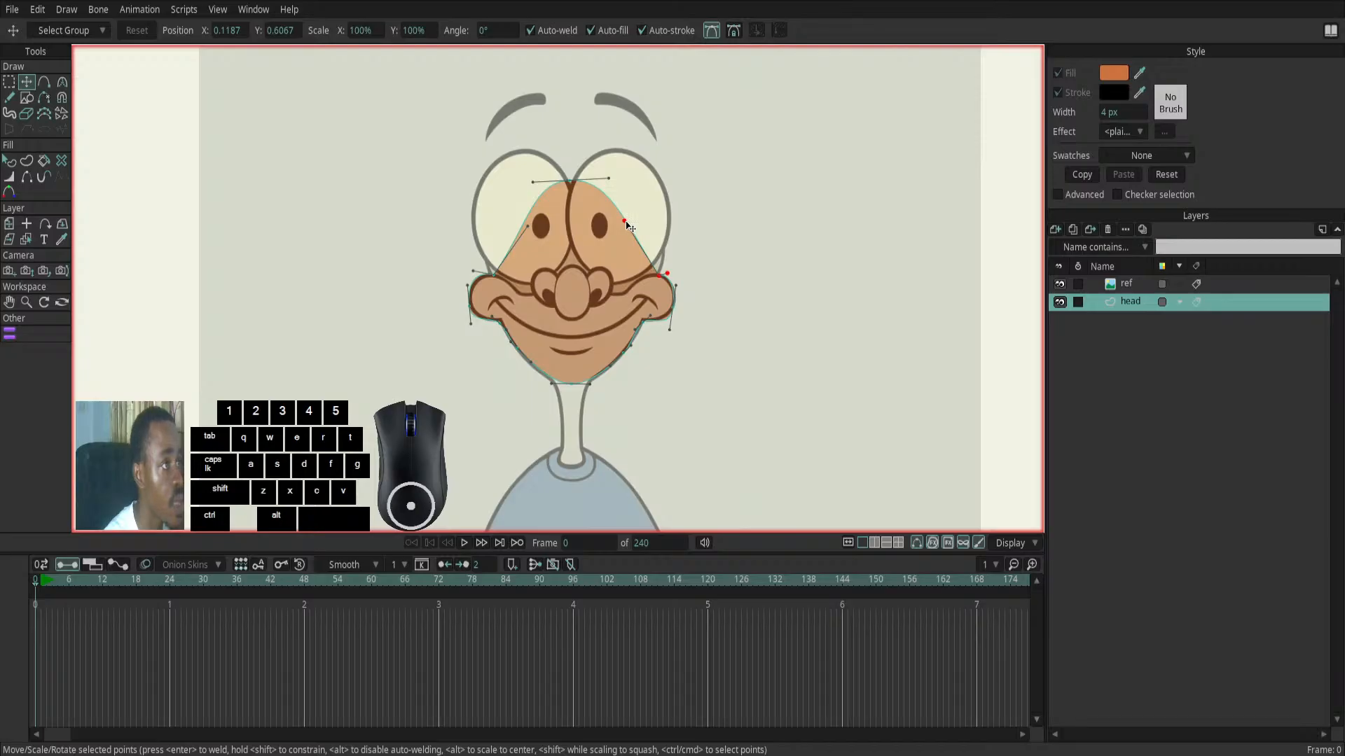
pyautogui.moveTo(627, 226); pyautogui.dragTo(683, 211)
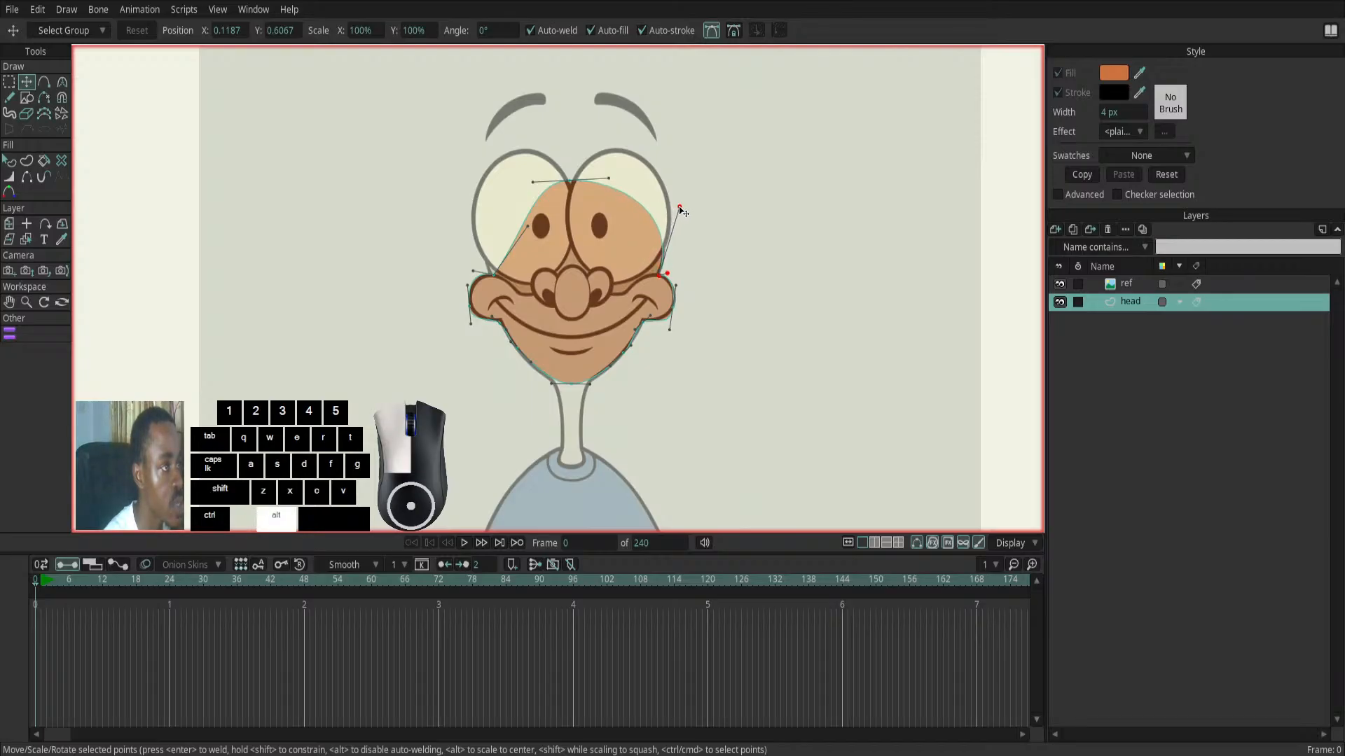
pyautogui.click(522, 225)
pyautogui.moveTo(522, 225); pyautogui.dragTo(445, 209)
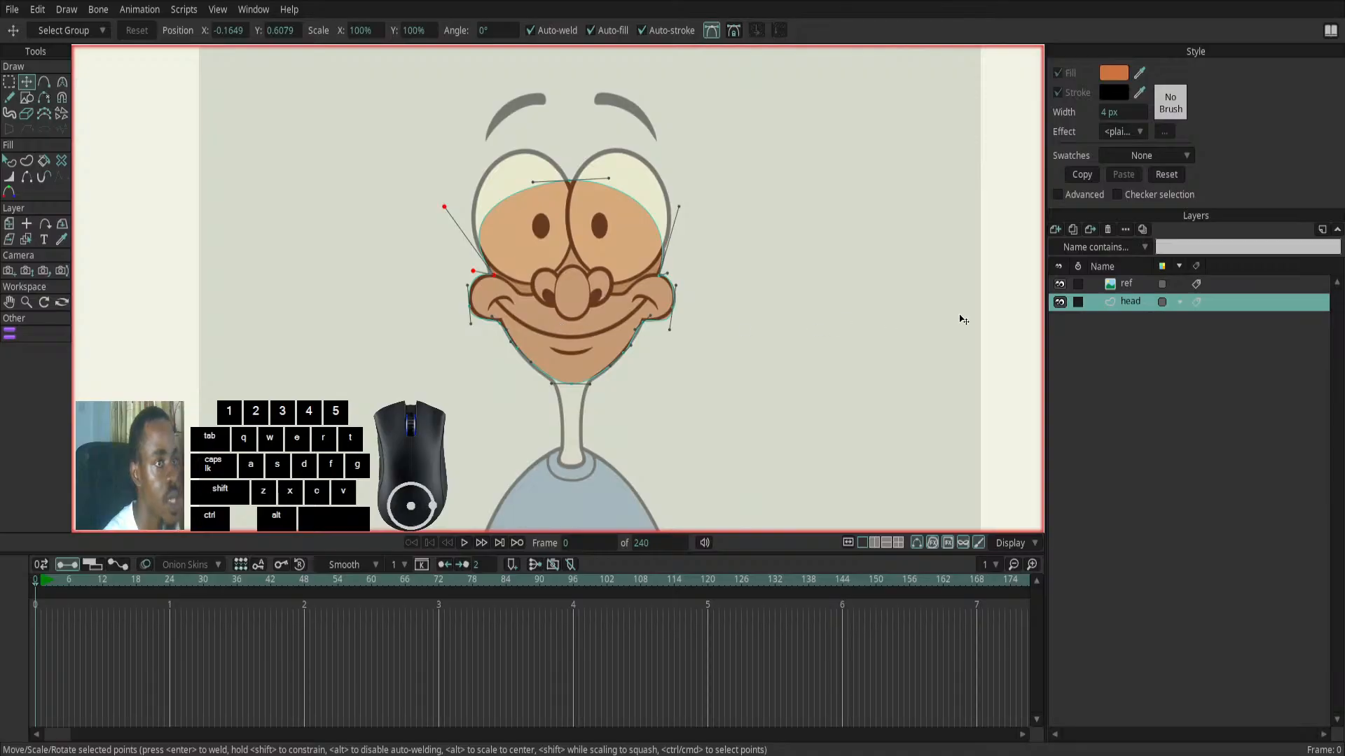
# - Compare the head shape with the reference by repeatedly toggling the visibility of the ref layer
pyautogui.click(1060, 285)
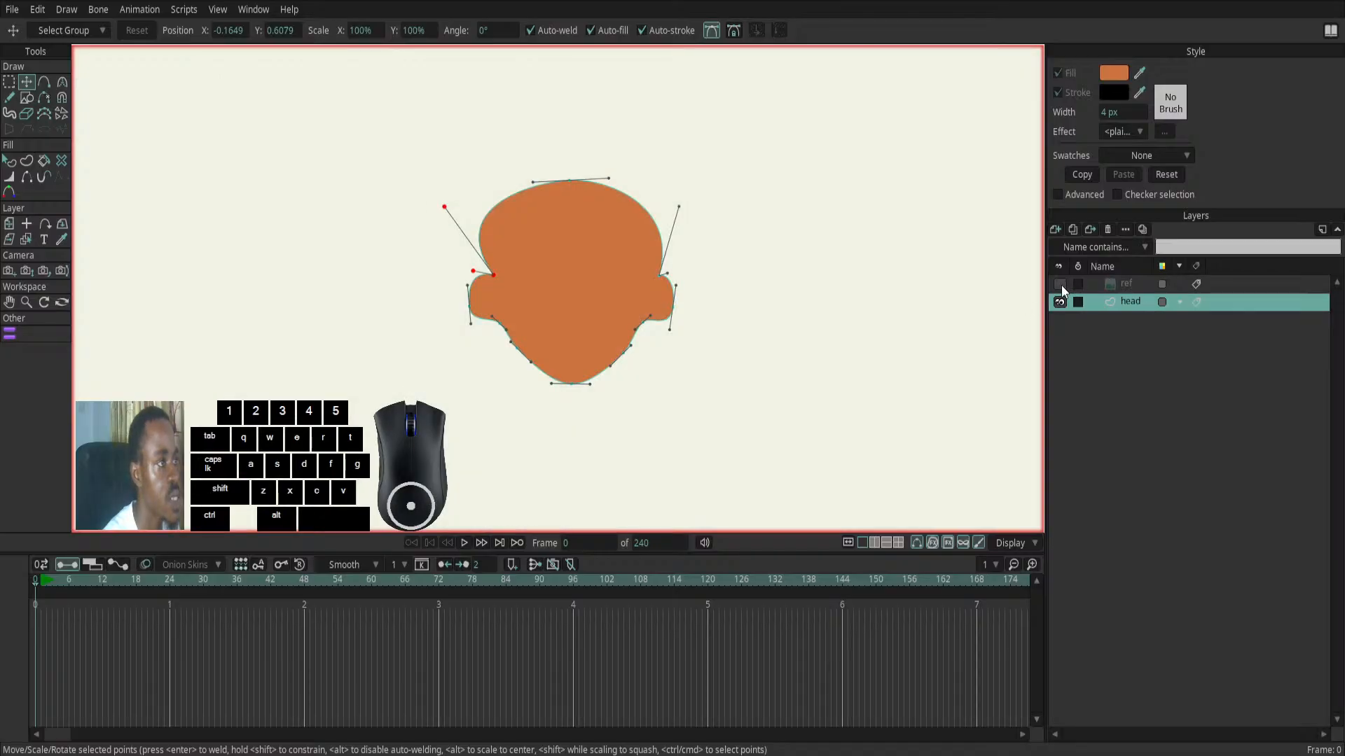
pyautogui.click(1060, 284)
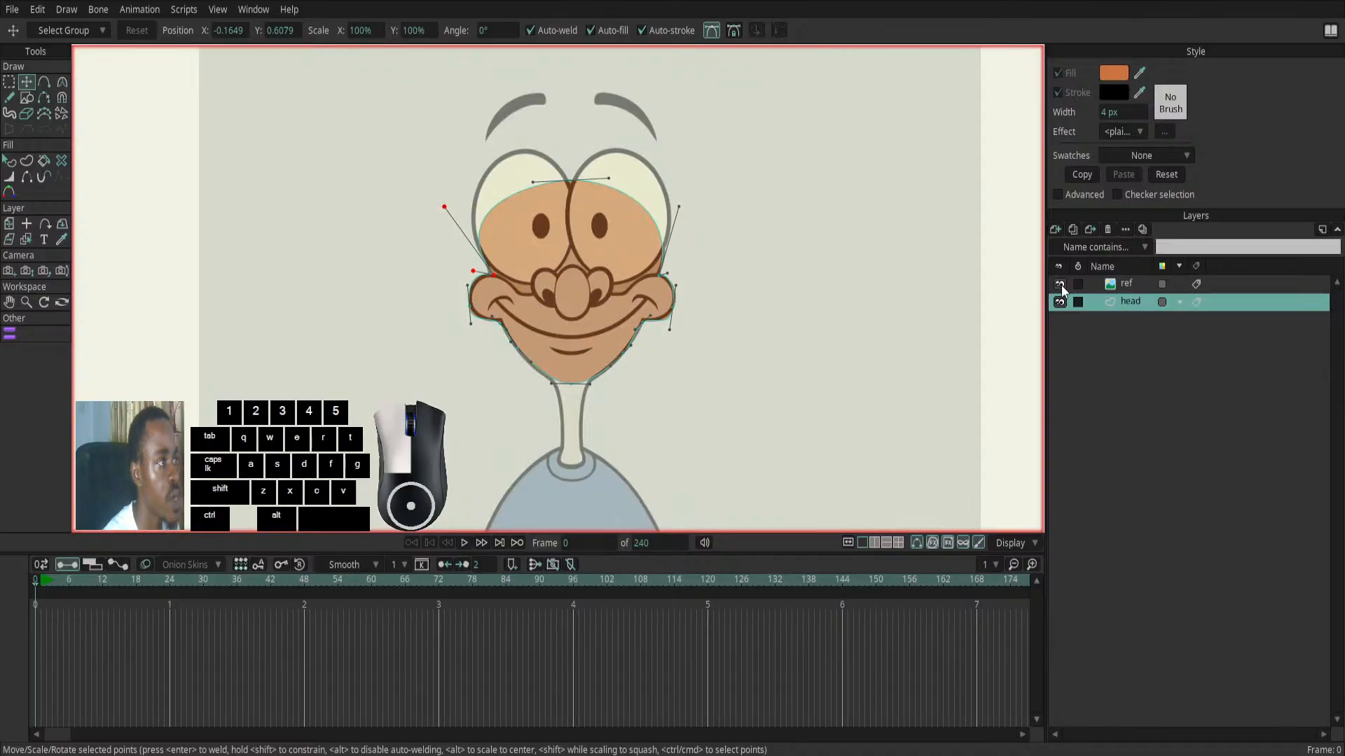
pyautogui.click(1060, 284)
pyautogui.click(1061, 284)
pyautogui.click(1061, 284)
pyautogui.click(1060, 284)
pyautogui.click(1061, 285)
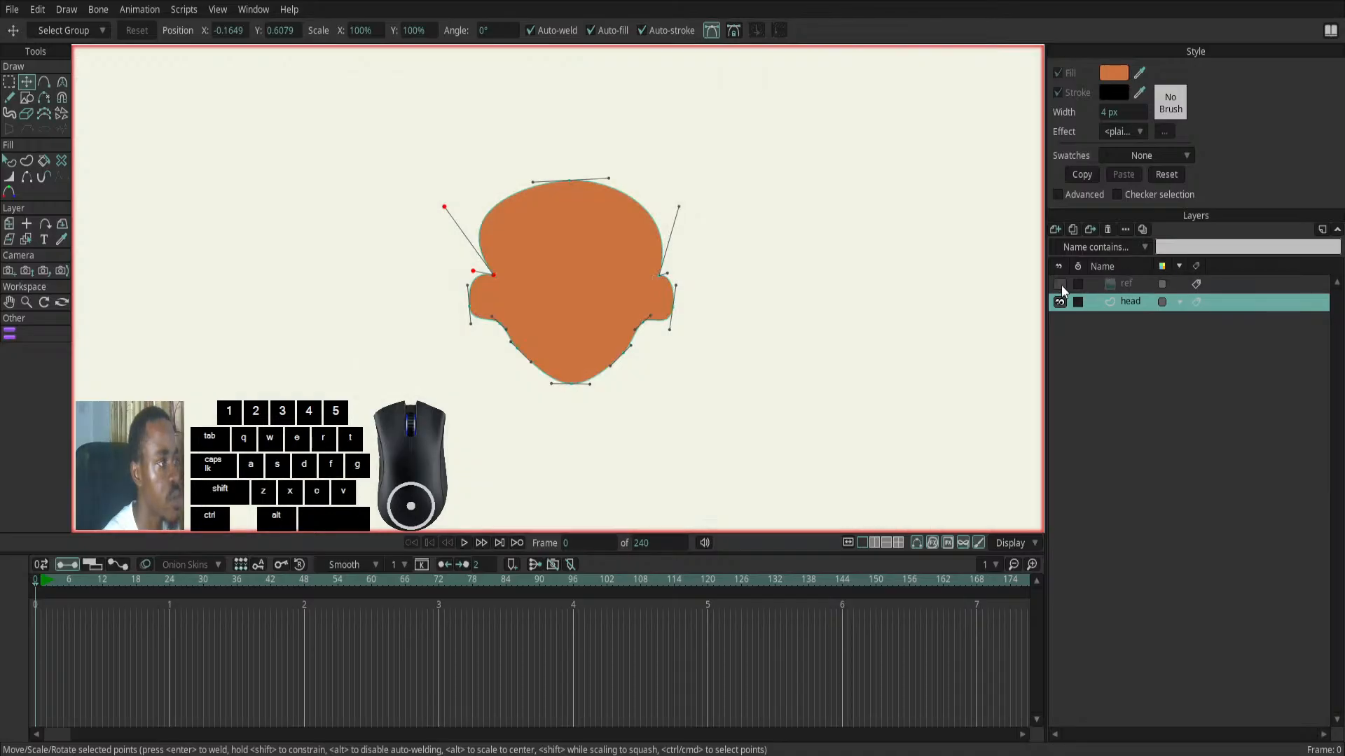
pyautogui.click(1060, 284)
pyautogui.click(1060, 285)
pyautogui.click(1060, 284)
pyautogui.click(1061, 284)
pyautogui.click(1060, 284)
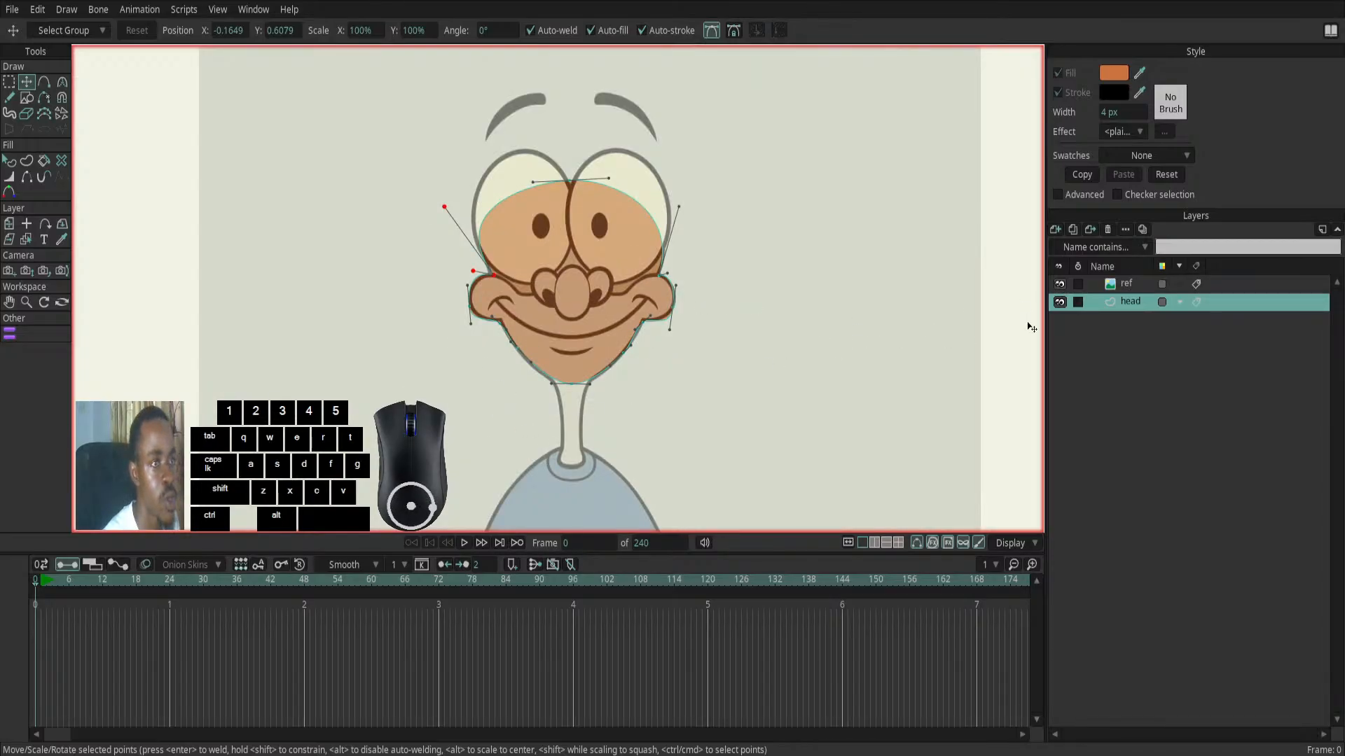
pyautogui.click(1060, 284)
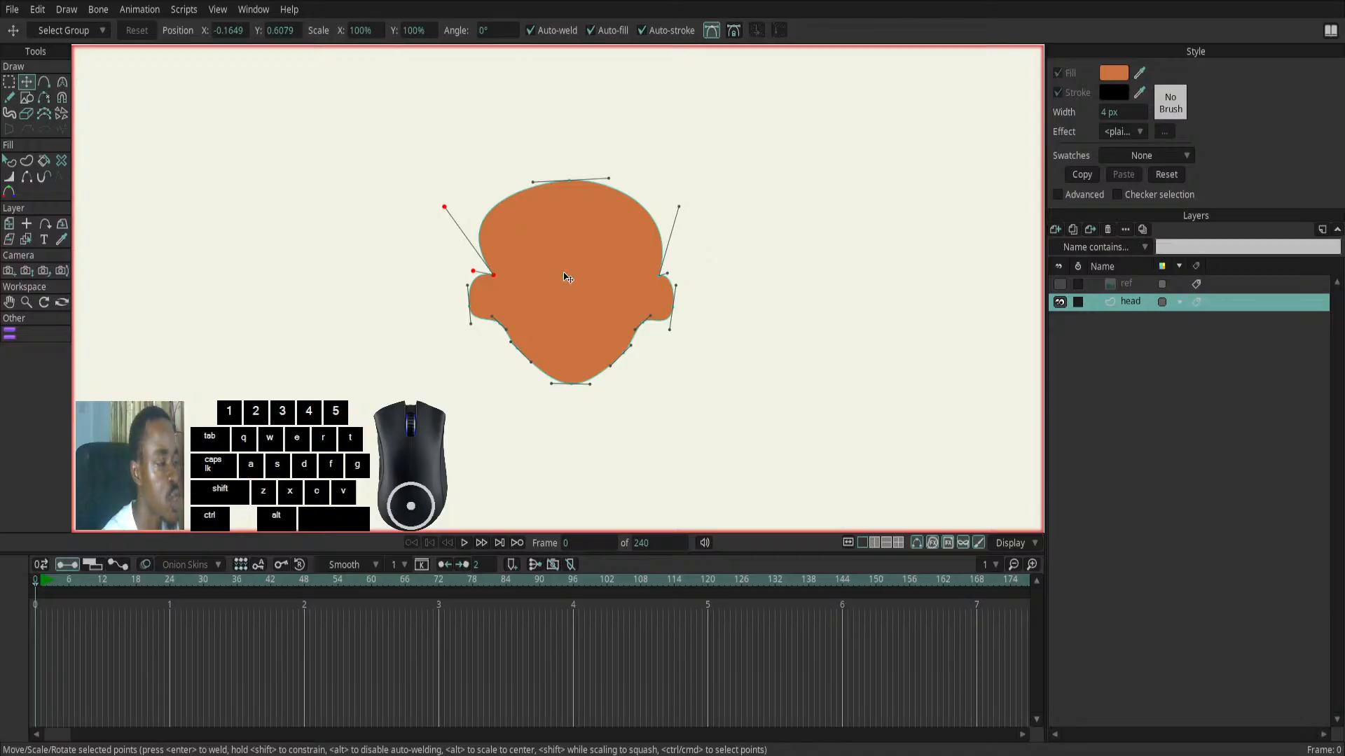
pyautogui.click(1059, 284)
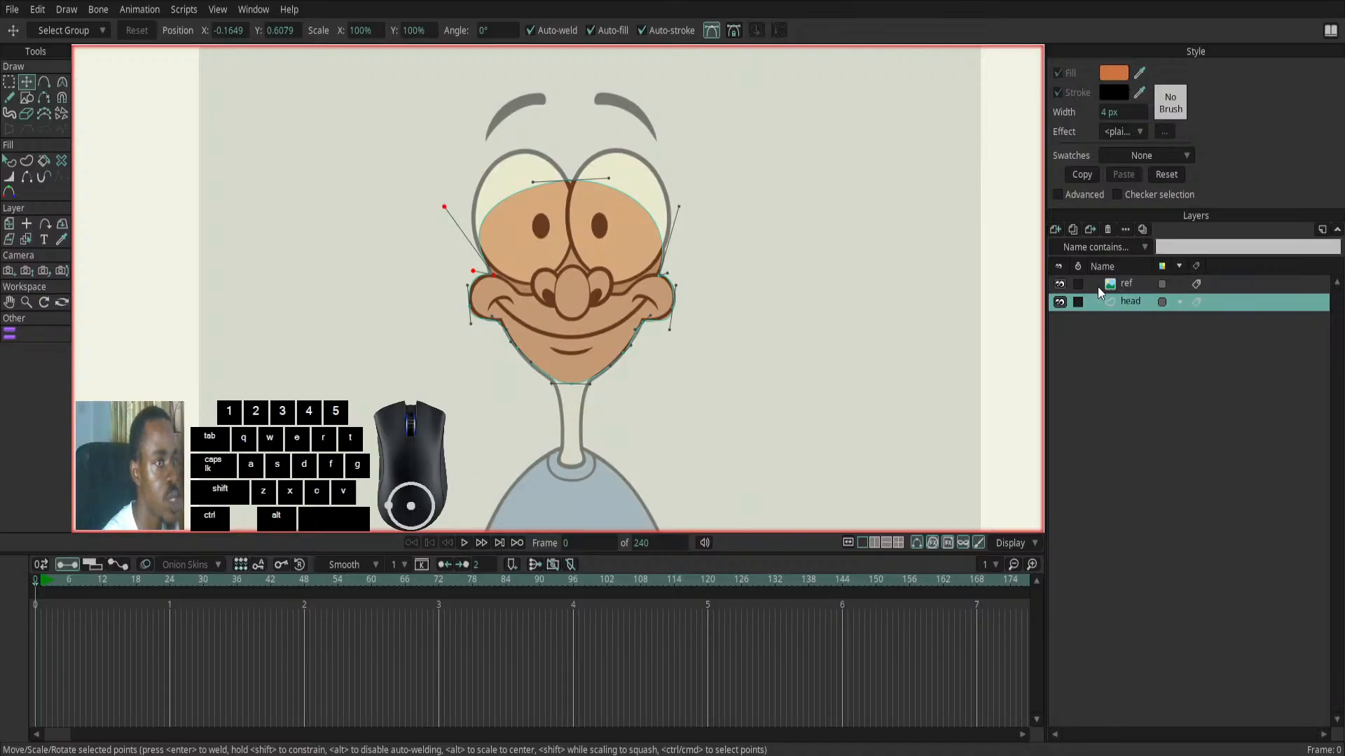
# - Hide the ref layer and the Bezier handles, and give the head shape a black stroke 2 px wide
pyautogui.click(1060, 283)
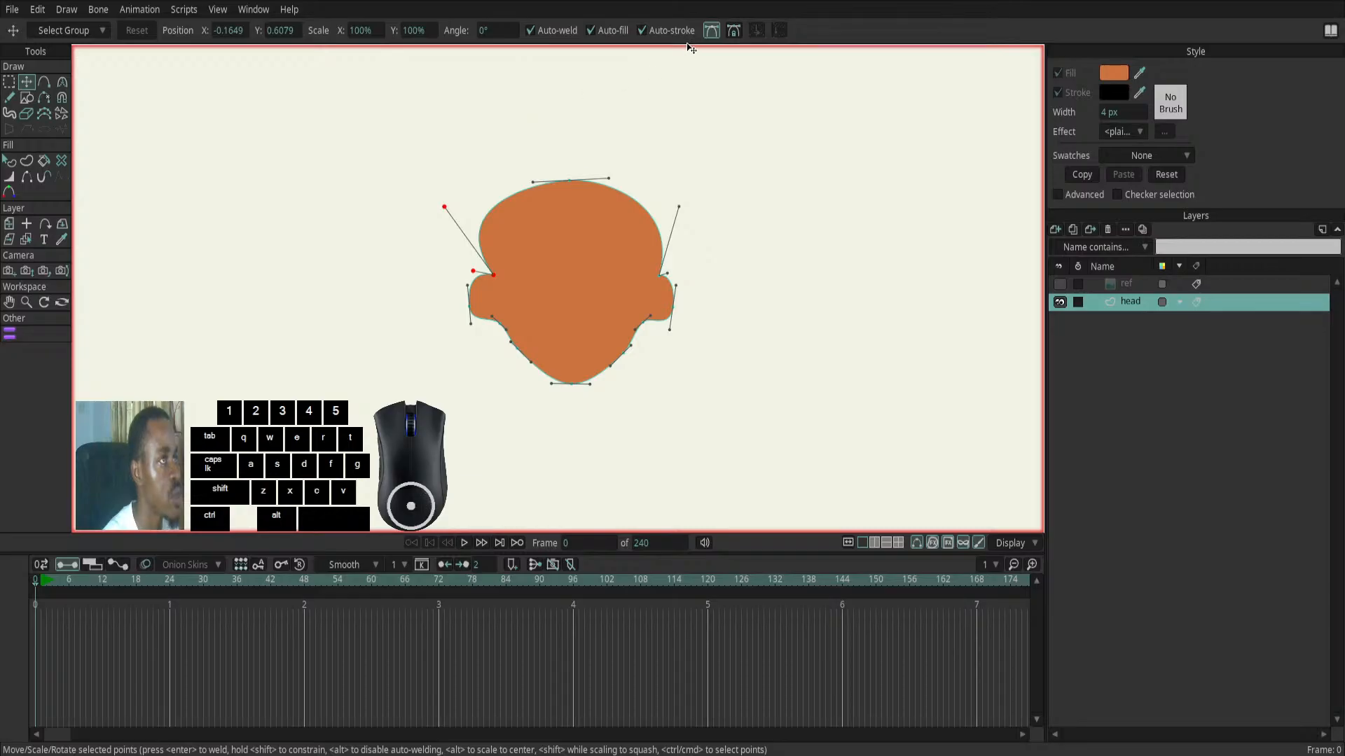
pyautogui.click(711, 32)
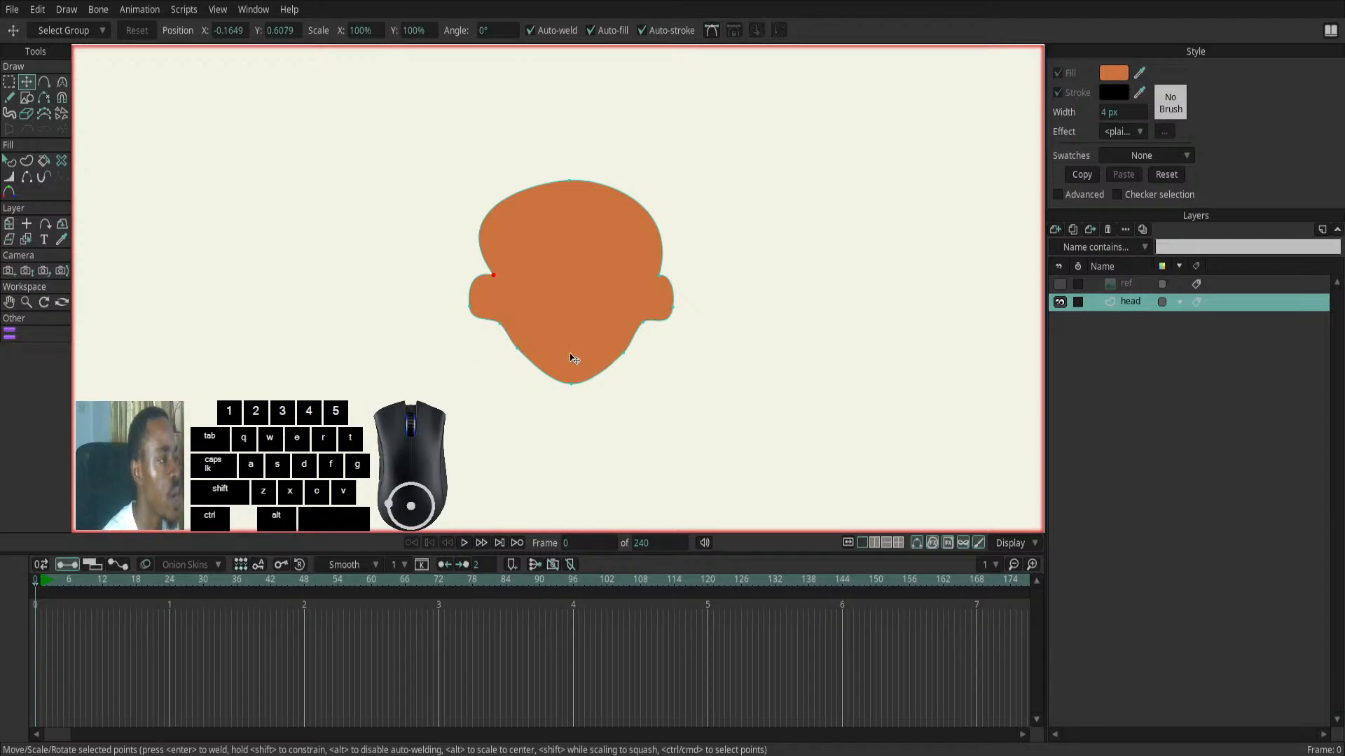
pyautogui.click(9, 161)
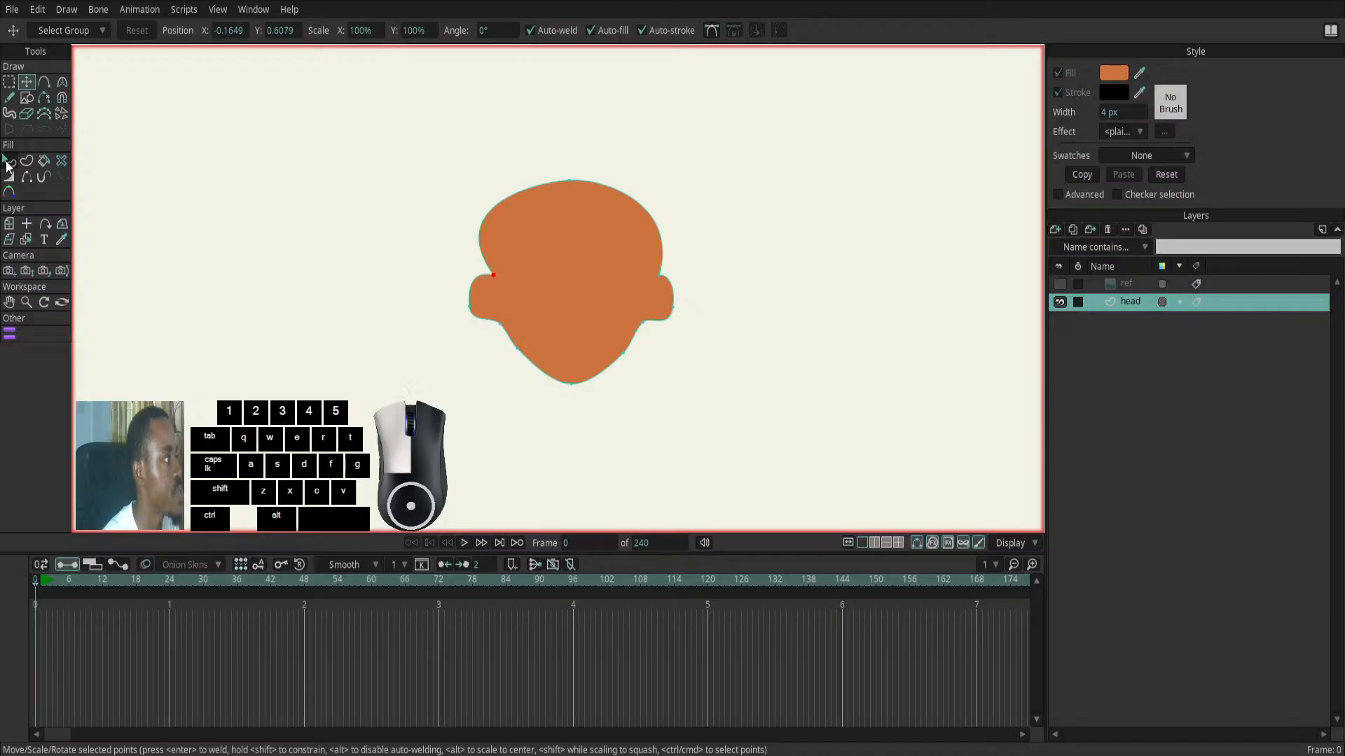
pyautogui.click(613, 283)
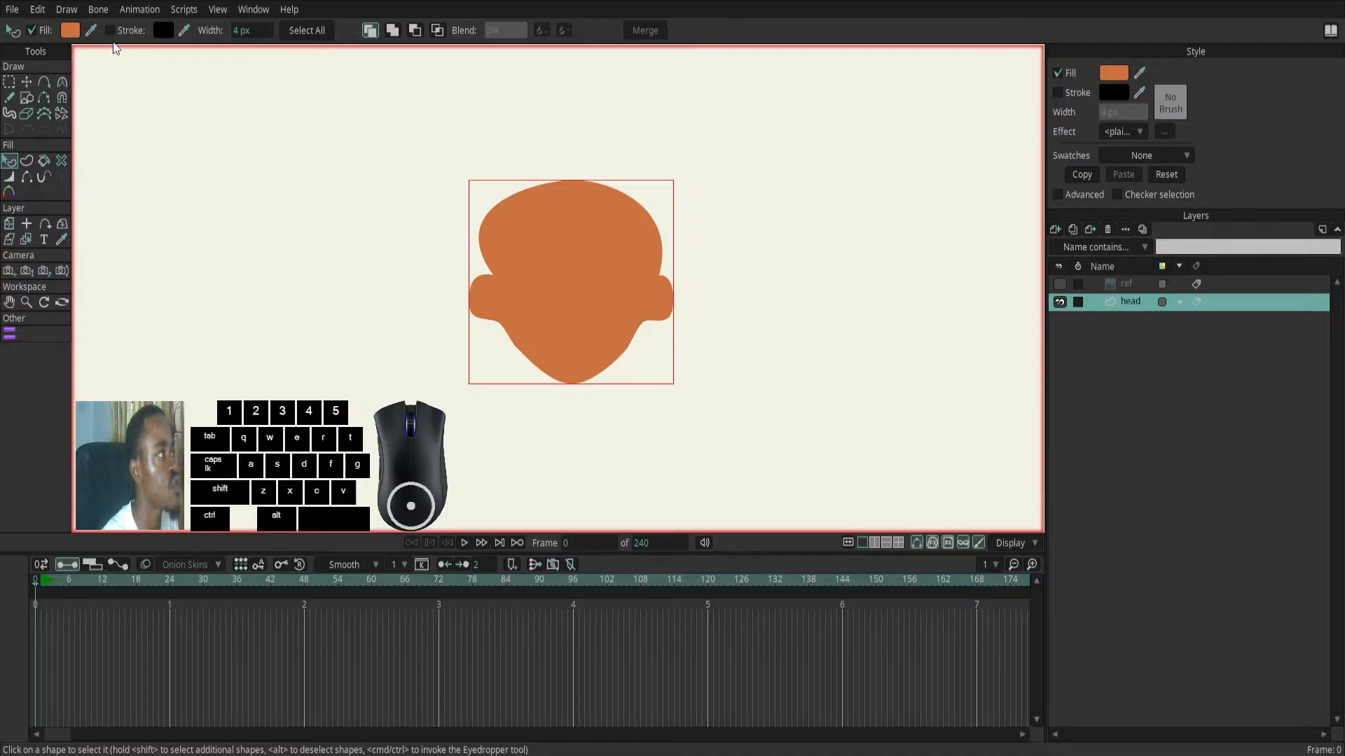
pyautogui.click(1058, 93)
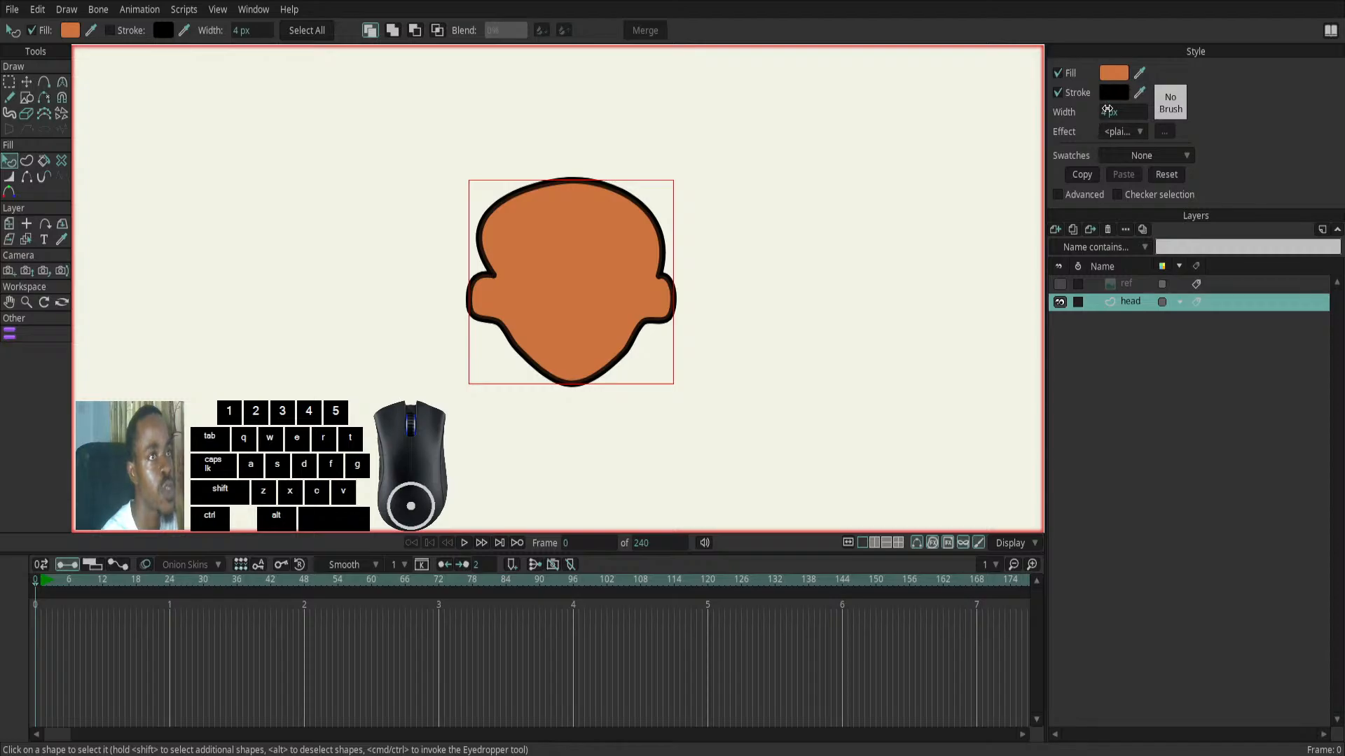
pyautogui.moveTo(1106, 112); pyautogui.dragTo(1093, 116)
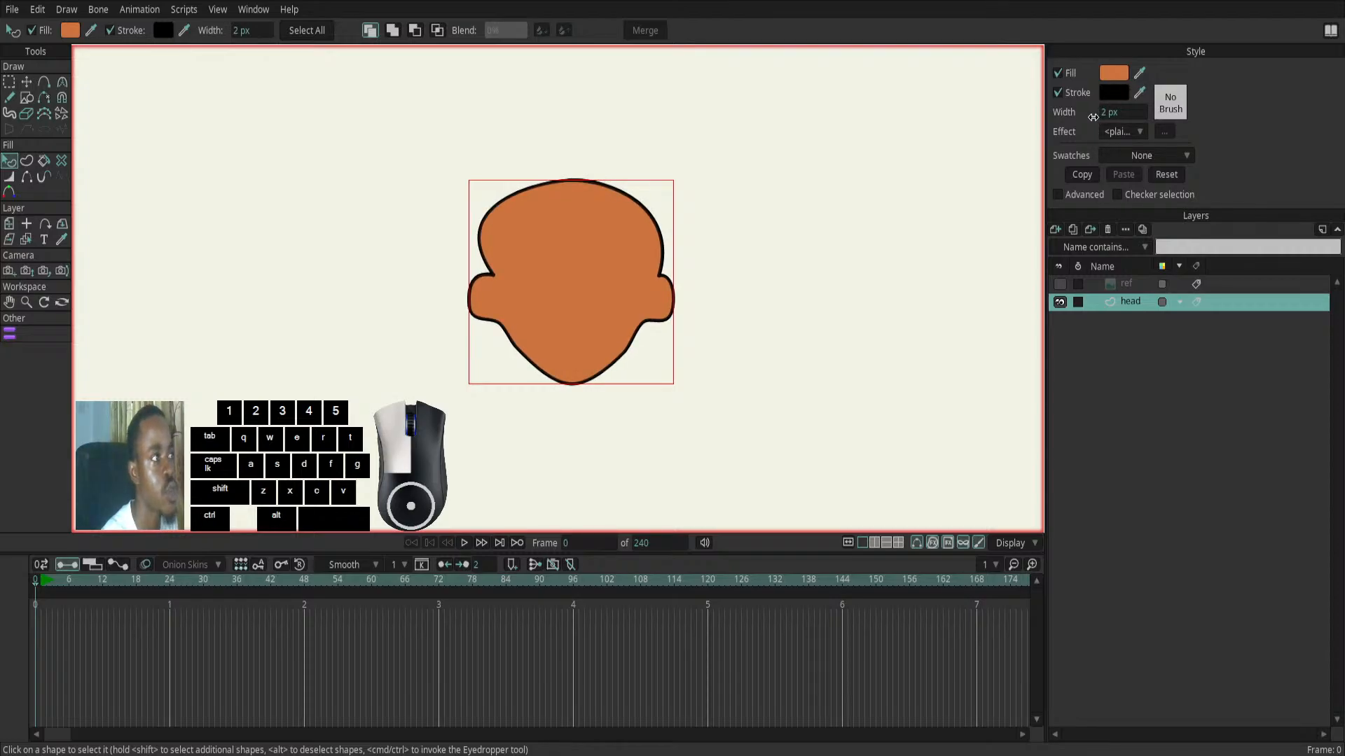
# - Compare the outlined head with the reference by toggling the ref layer, leave it shown, and deselect the head's points
pyautogui.click(1061, 284)
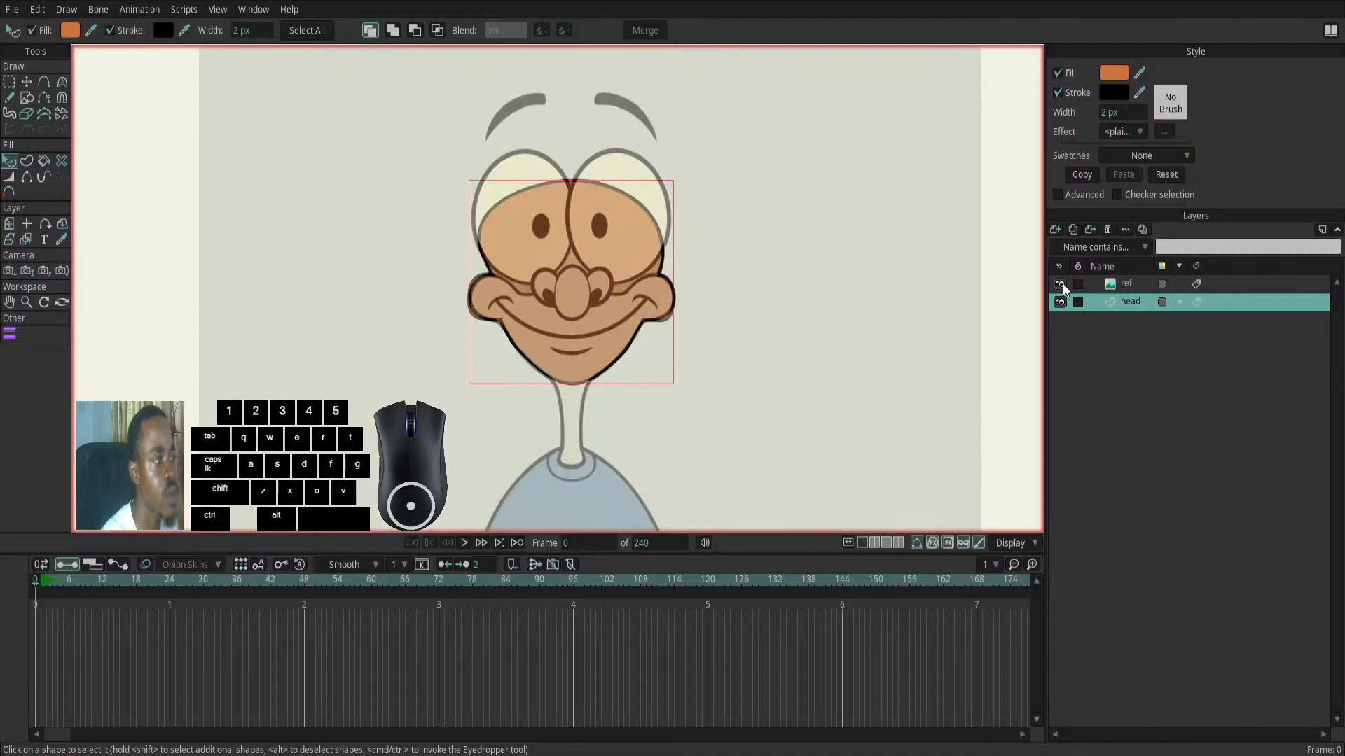
pyautogui.click(1060, 285)
pyautogui.click(1060, 285)
pyautogui.click(1060, 285)
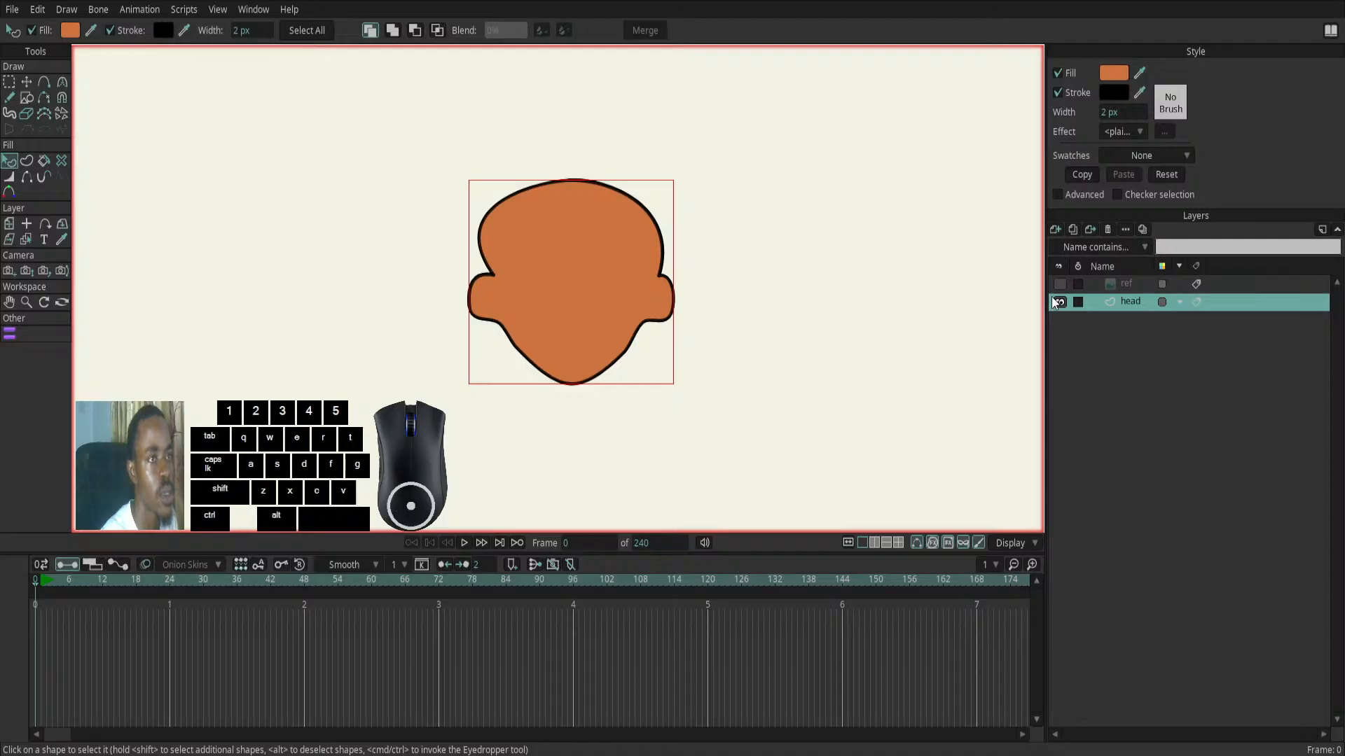
pyautogui.click(1060, 284)
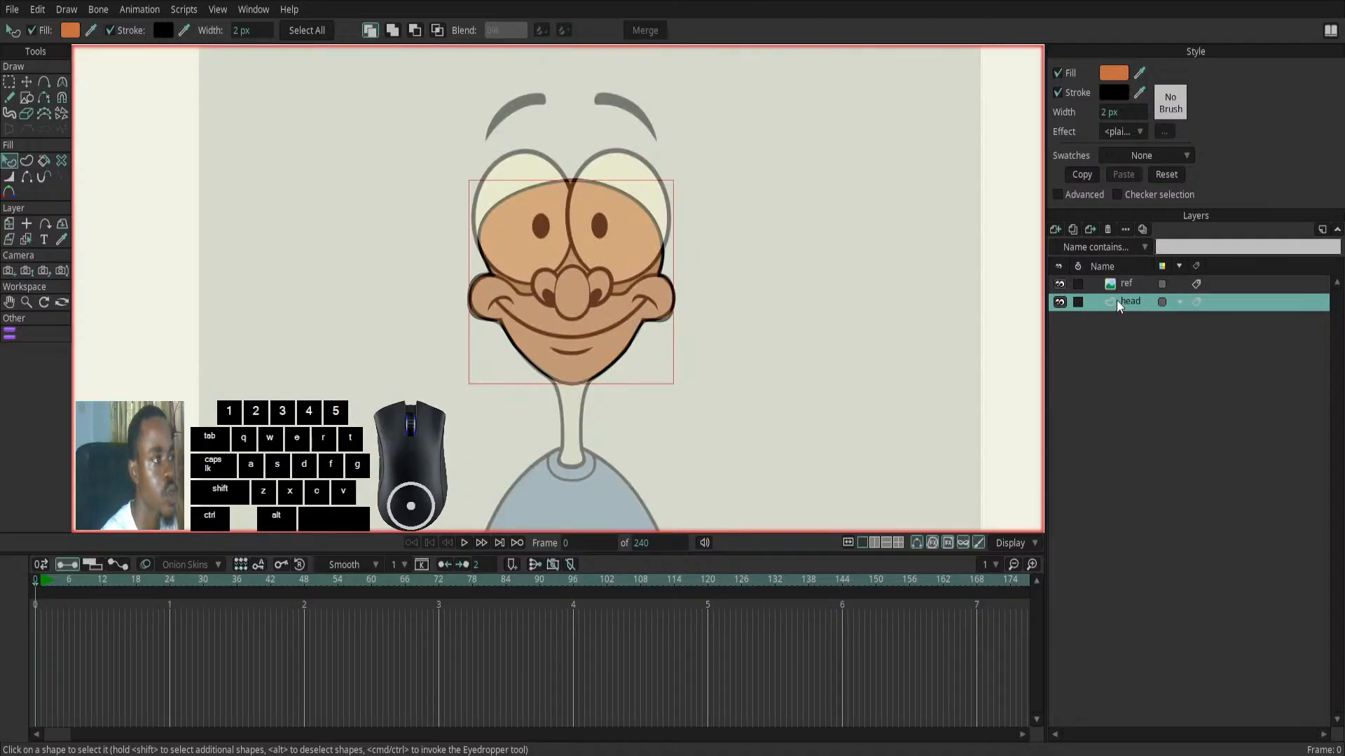
pyautogui.press('t')
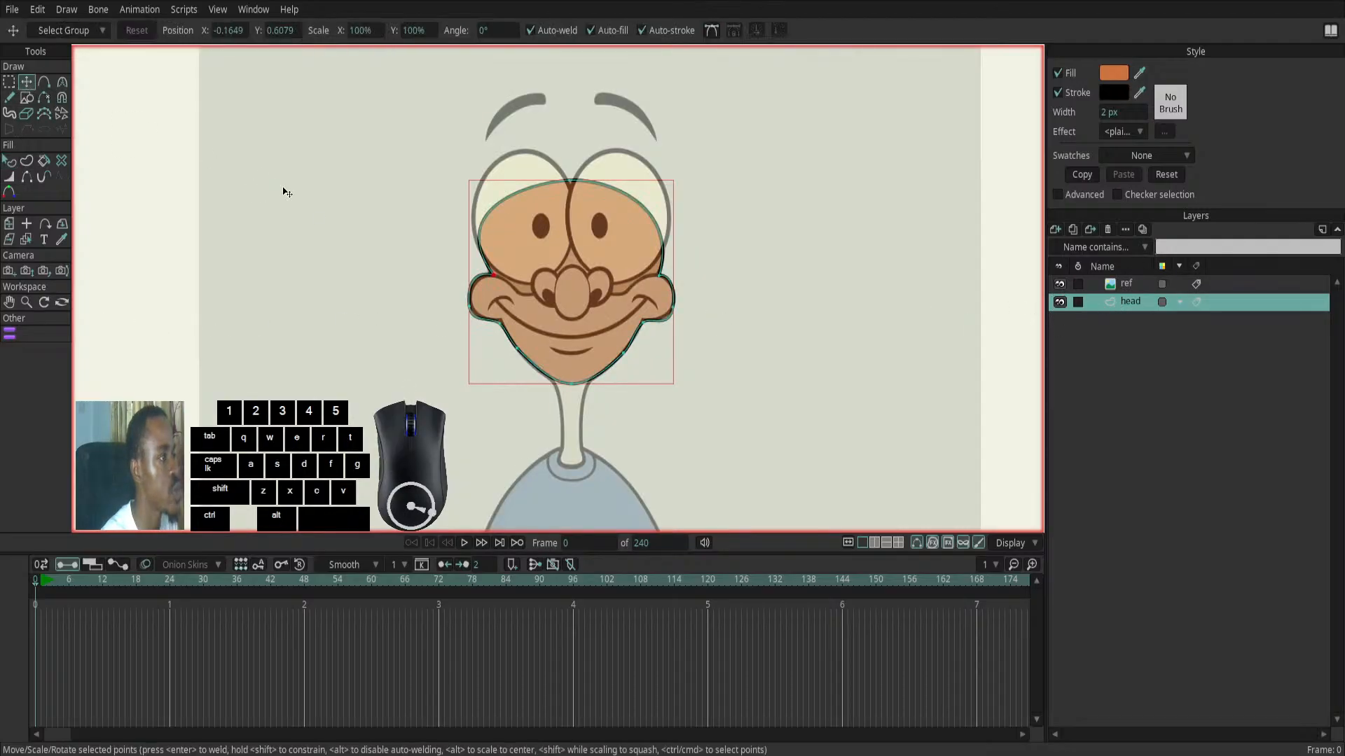
pyautogui.click(324, 227)
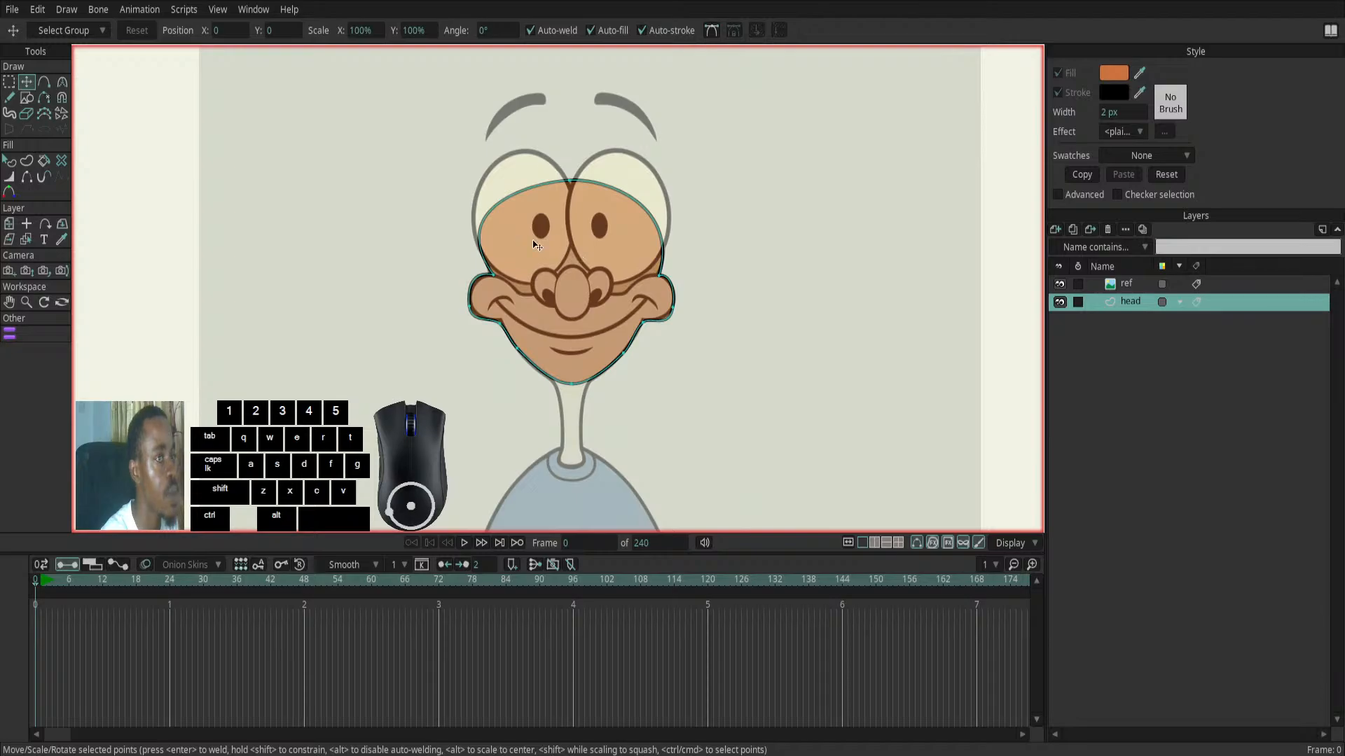
# - Add a new vector layer above the head layer and name it eye_l
pyautogui.click(1056, 231)
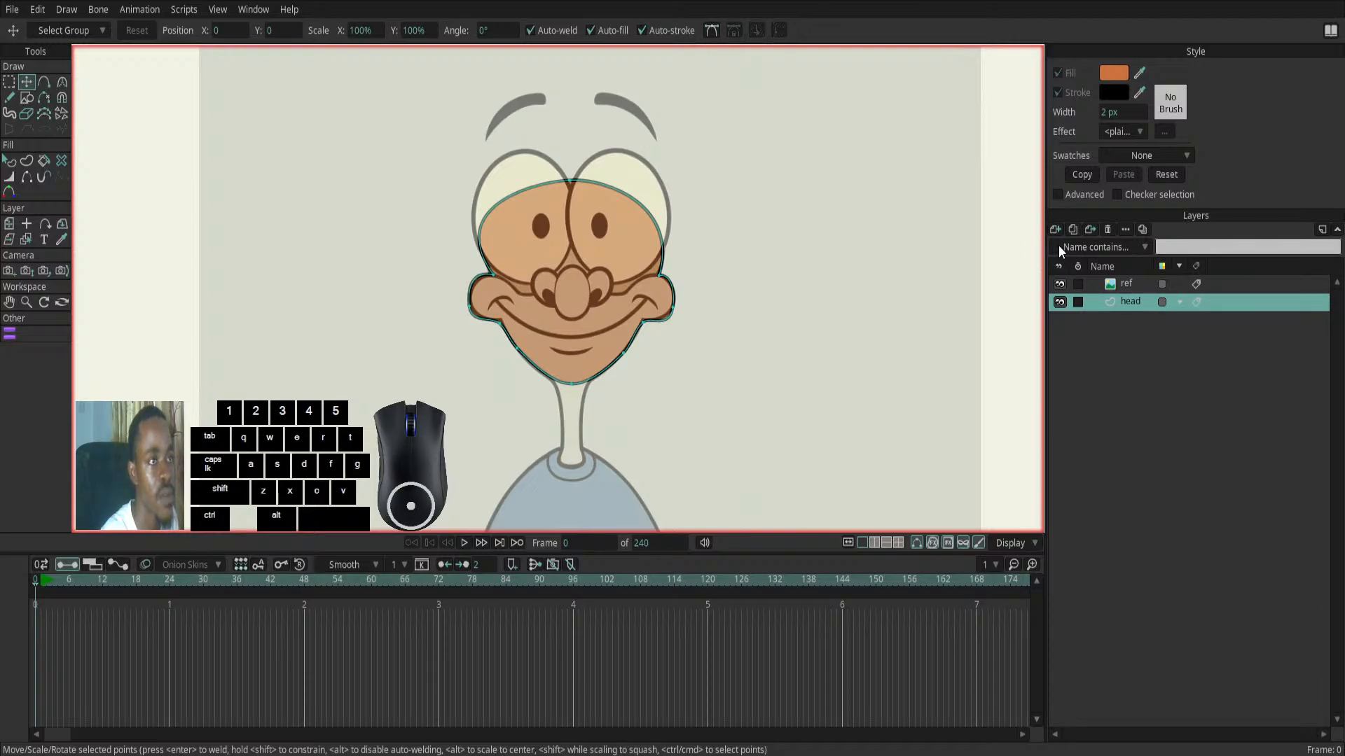
pyautogui.click(1058, 246)
pyautogui.click(1131, 304)
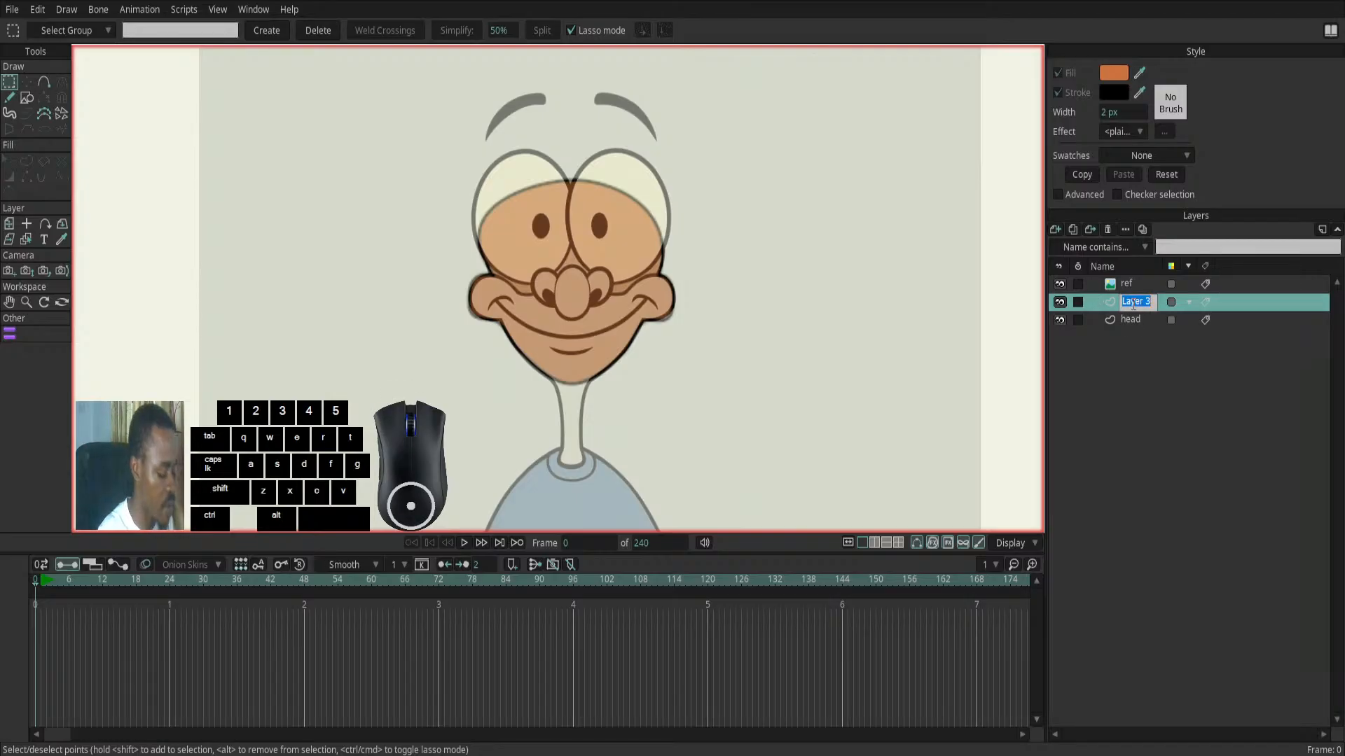
pyautogui.write('eye')
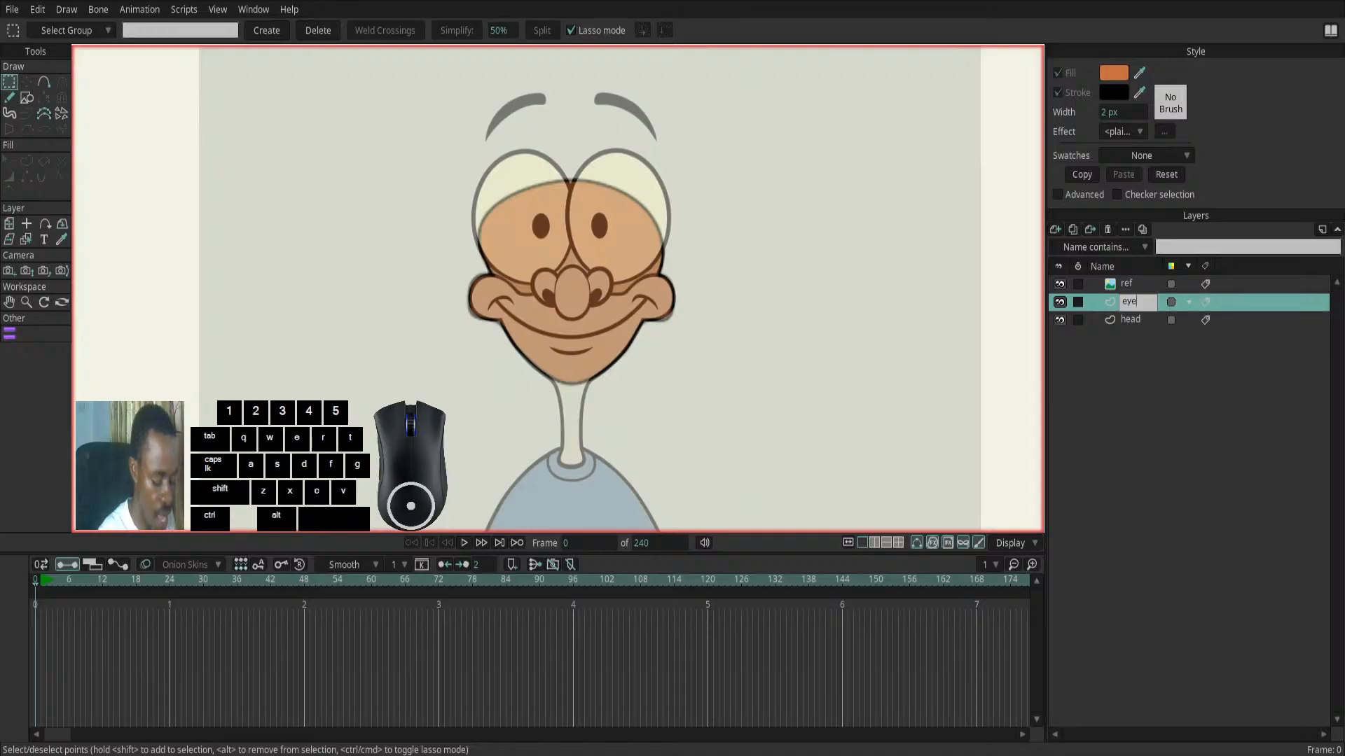
pyautogui.press('Return')
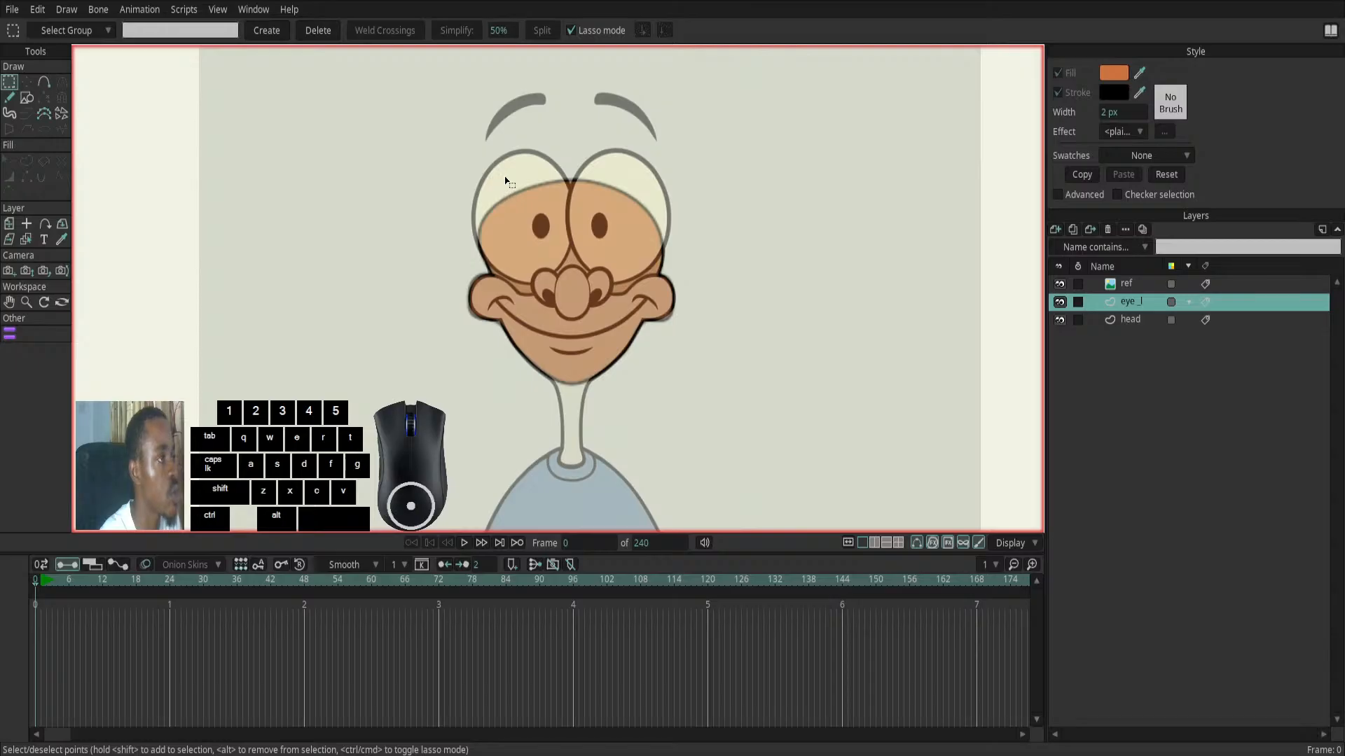
# - Draw an upright ellipse over the reference's left-hand eye on the eye_l layer and set its fill to white
pyautogui.click(27, 99)
pyautogui.moveTo(505, 151); pyautogui.dragTo(583, 287)
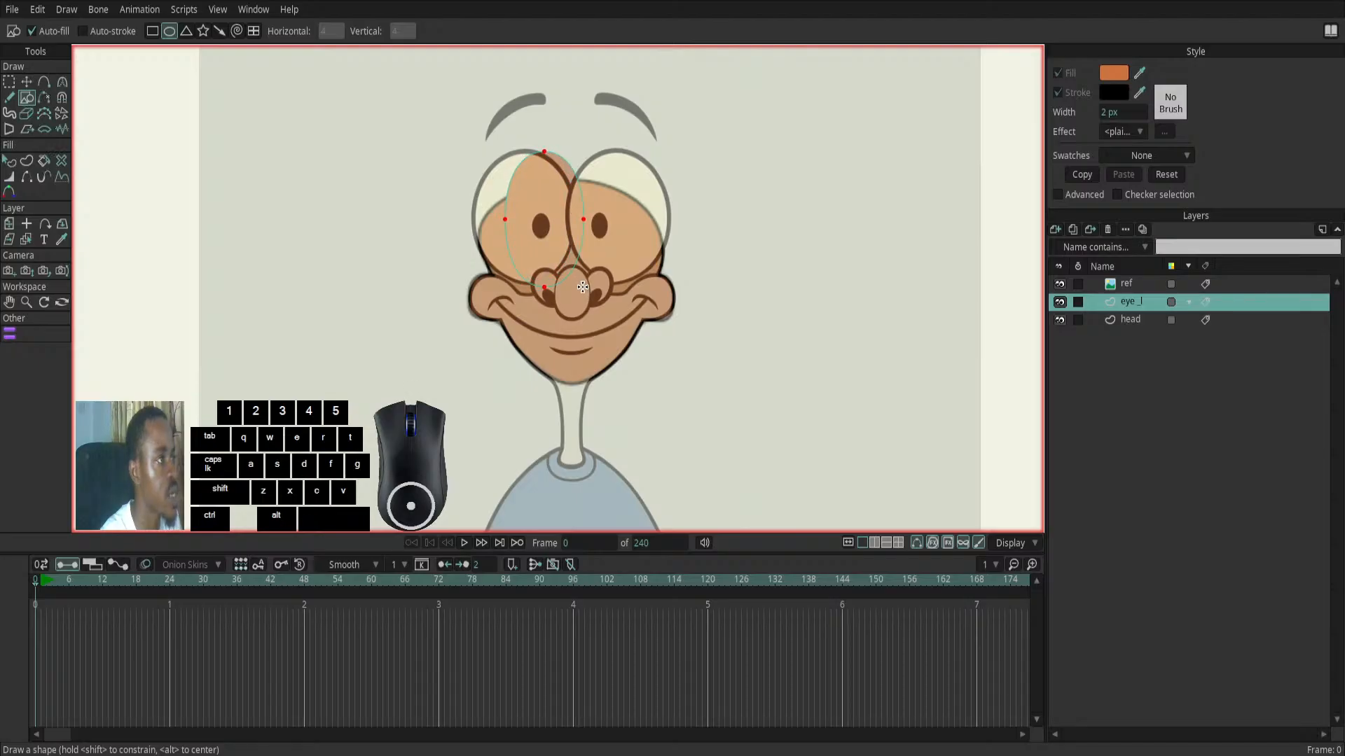
pyautogui.click(9, 162)
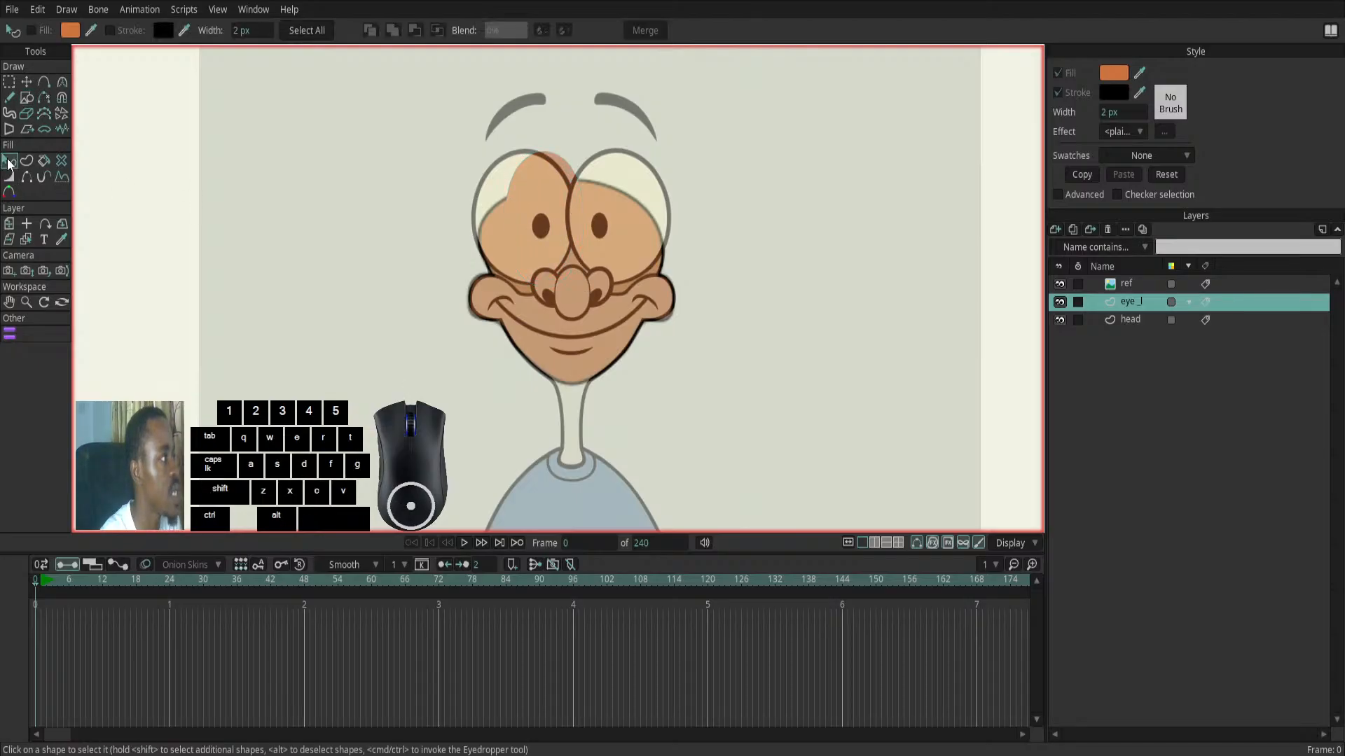
pyautogui.click(540, 196)
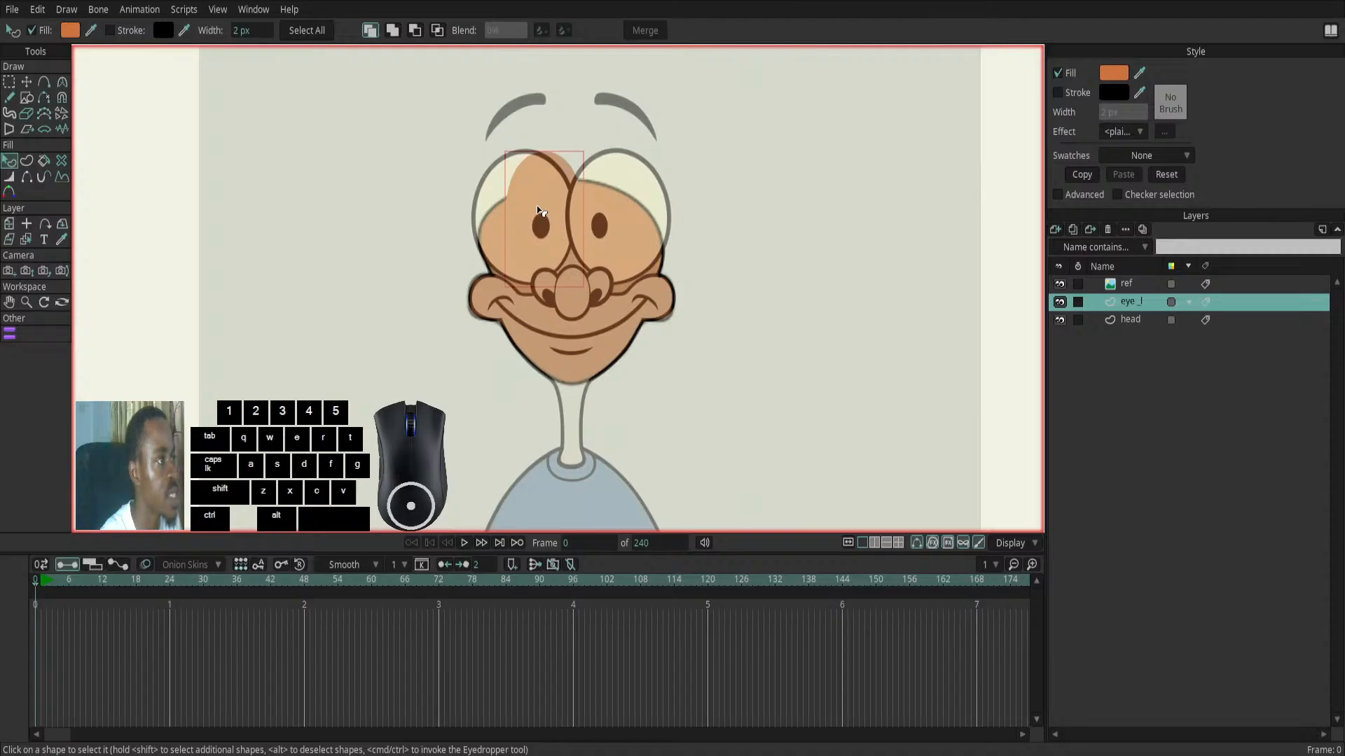
pyautogui.click(1124, 72)
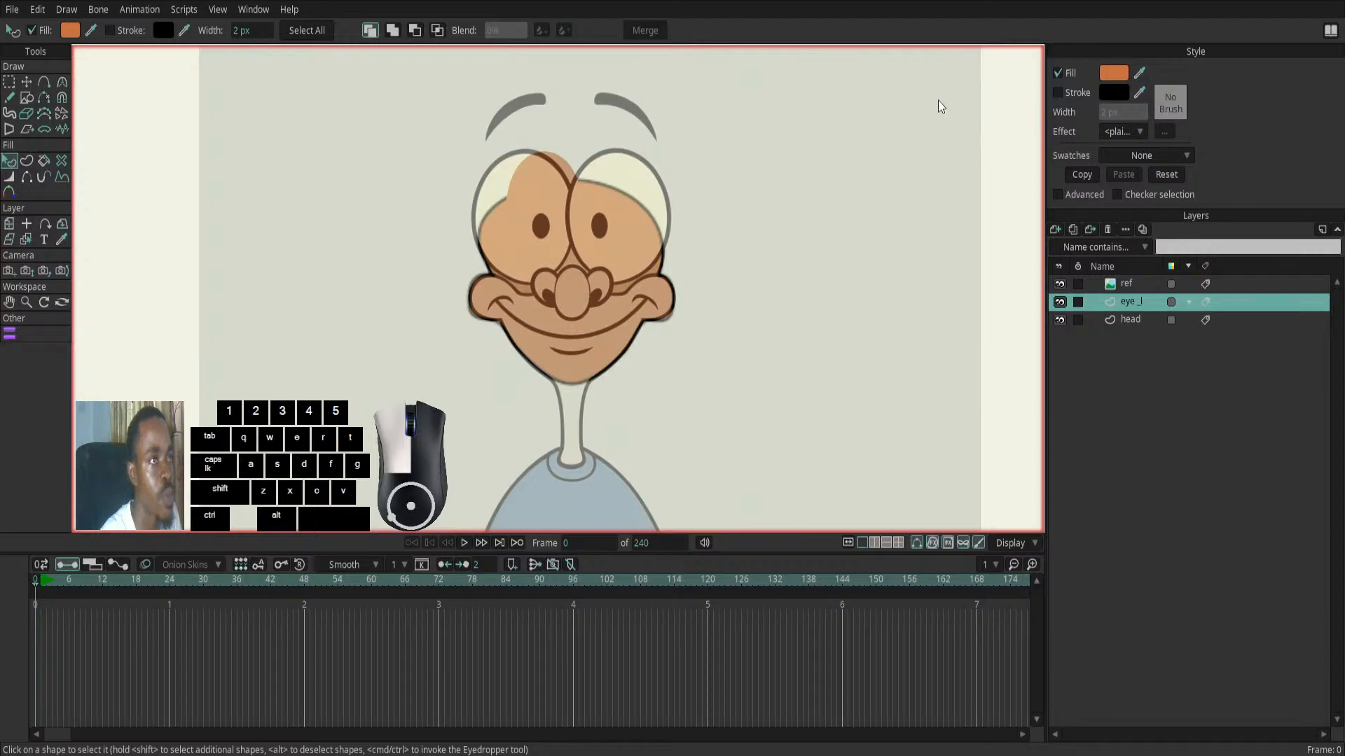
pyautogui.click(847, 171)
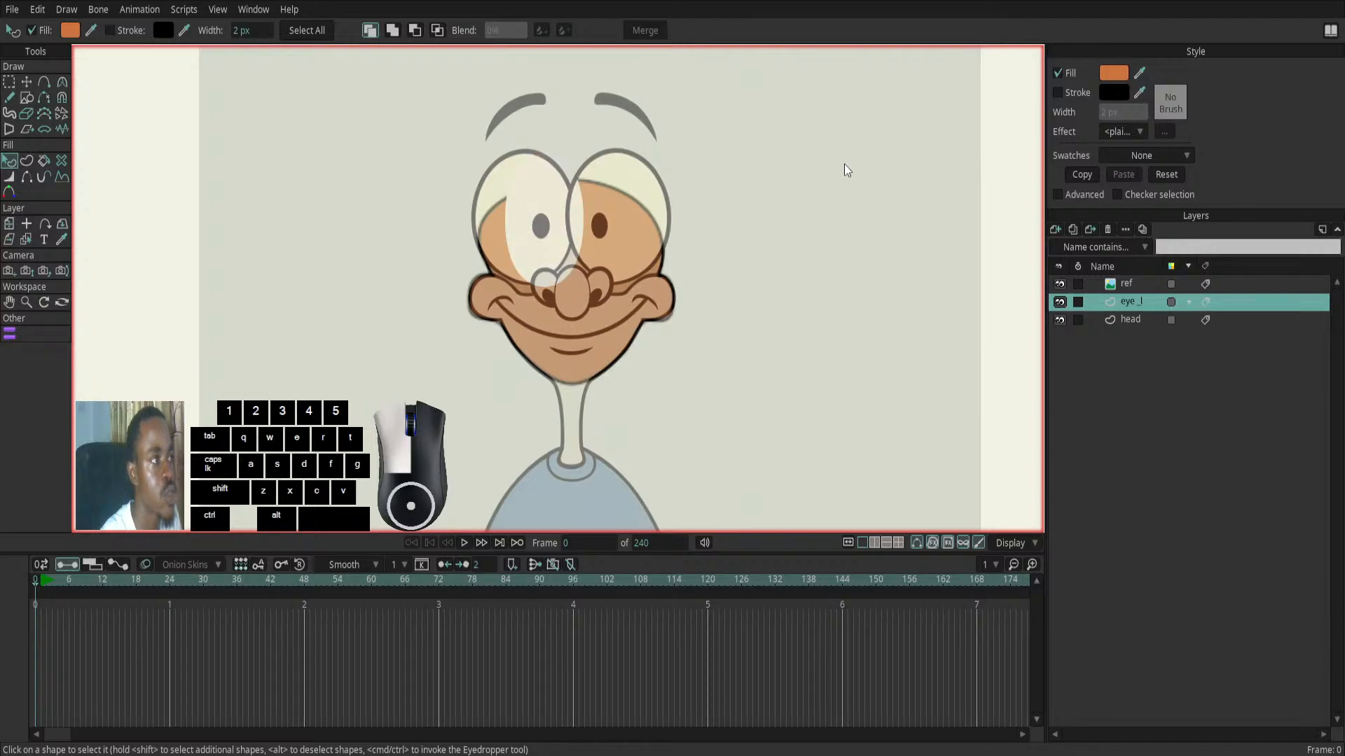
pyautogui.click(1062, 366)
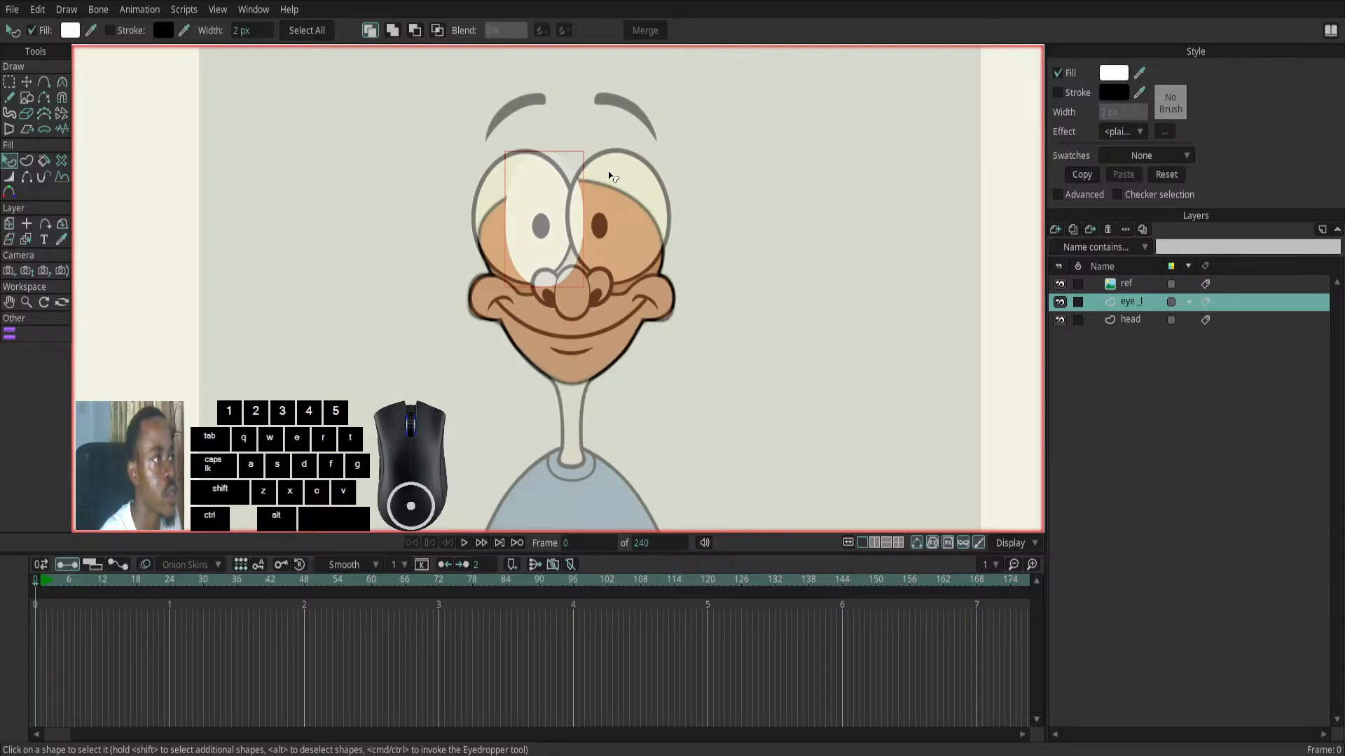
# - Give the white eye ellipse a black stroke 3 px wide
pyautogui.click(1058, 93)
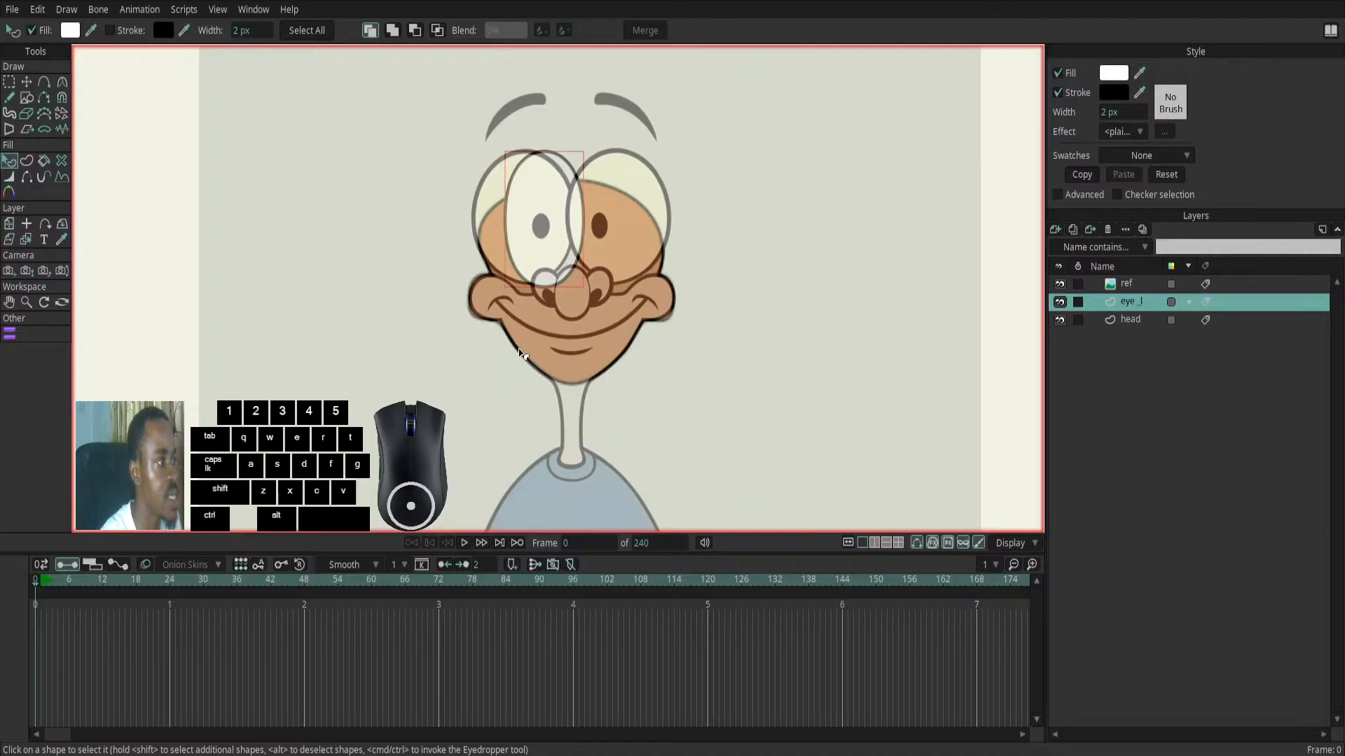
pyautogui.moveTo(1107, 110); pyautogui.dragTo(1114, 109)
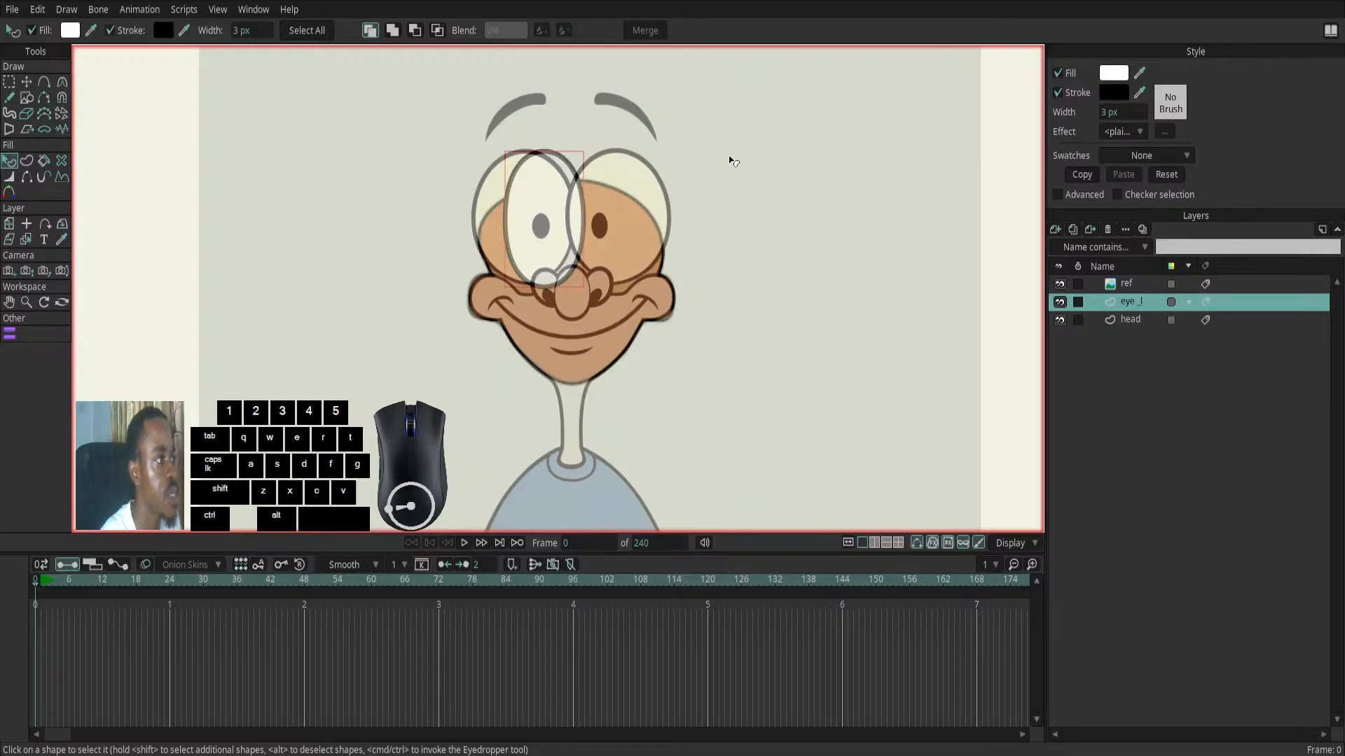
pyautogui.click(556, 211)
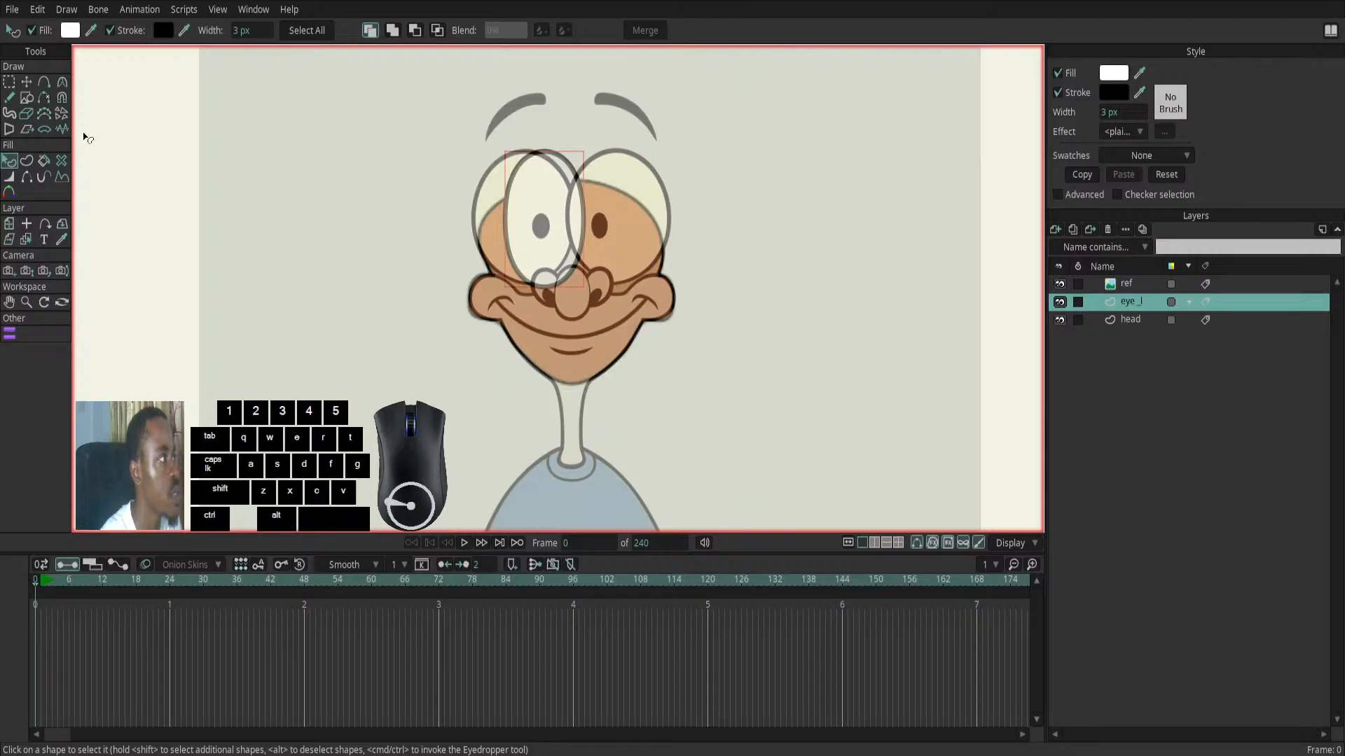
# - Move the eye ellipse and adjust its edge points to match the reference's left-hand eye, then check it with the ref layer hidden
pyautogui.click(27, 82)
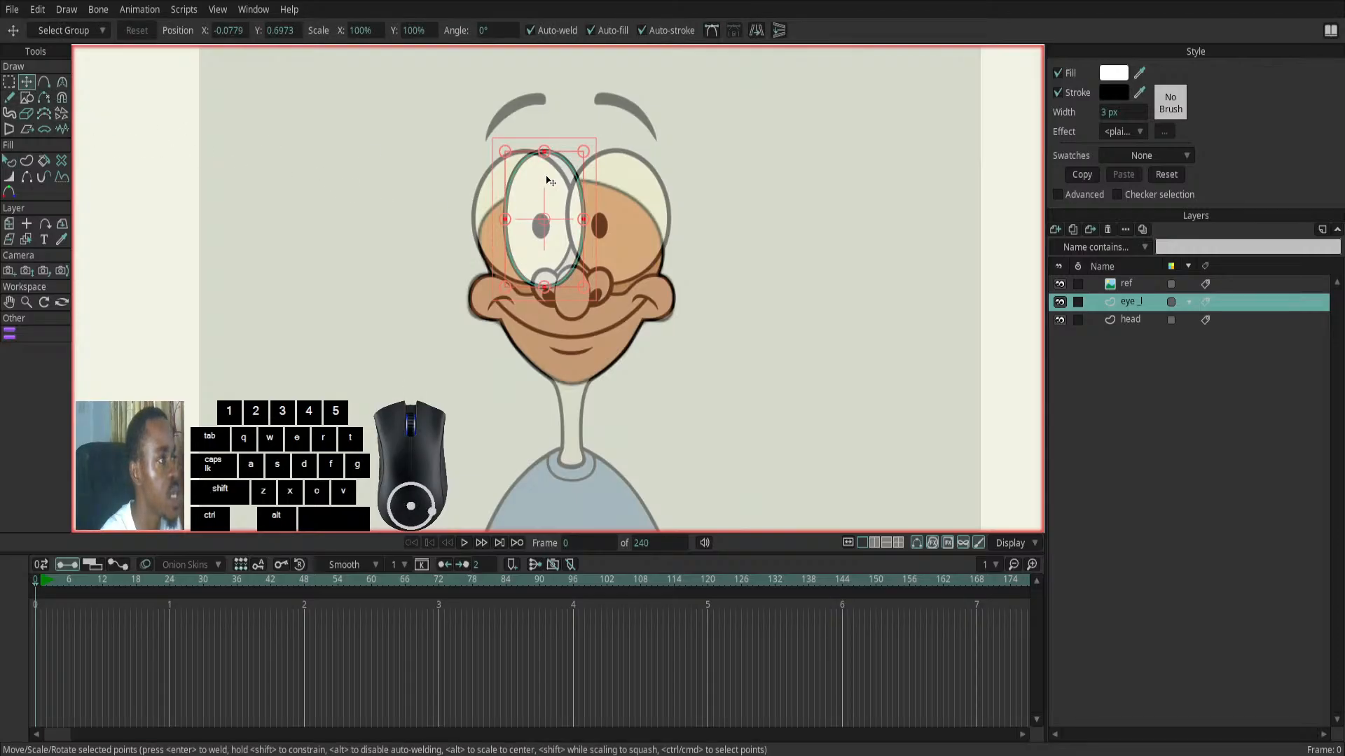
pyautogui.moveTo(530, 205)
pyautogui.mouseDown()
pyautogui.moveTo(504, 192)
pyautogui.moveTo(471, 200)
pyautogui.moveTo(512, 199)
pyautogui.mouseUp()
pyautogui.click(474, 214)
pyautogui.moveTo(491, 220); pyautogui.dragTo(477, 218)
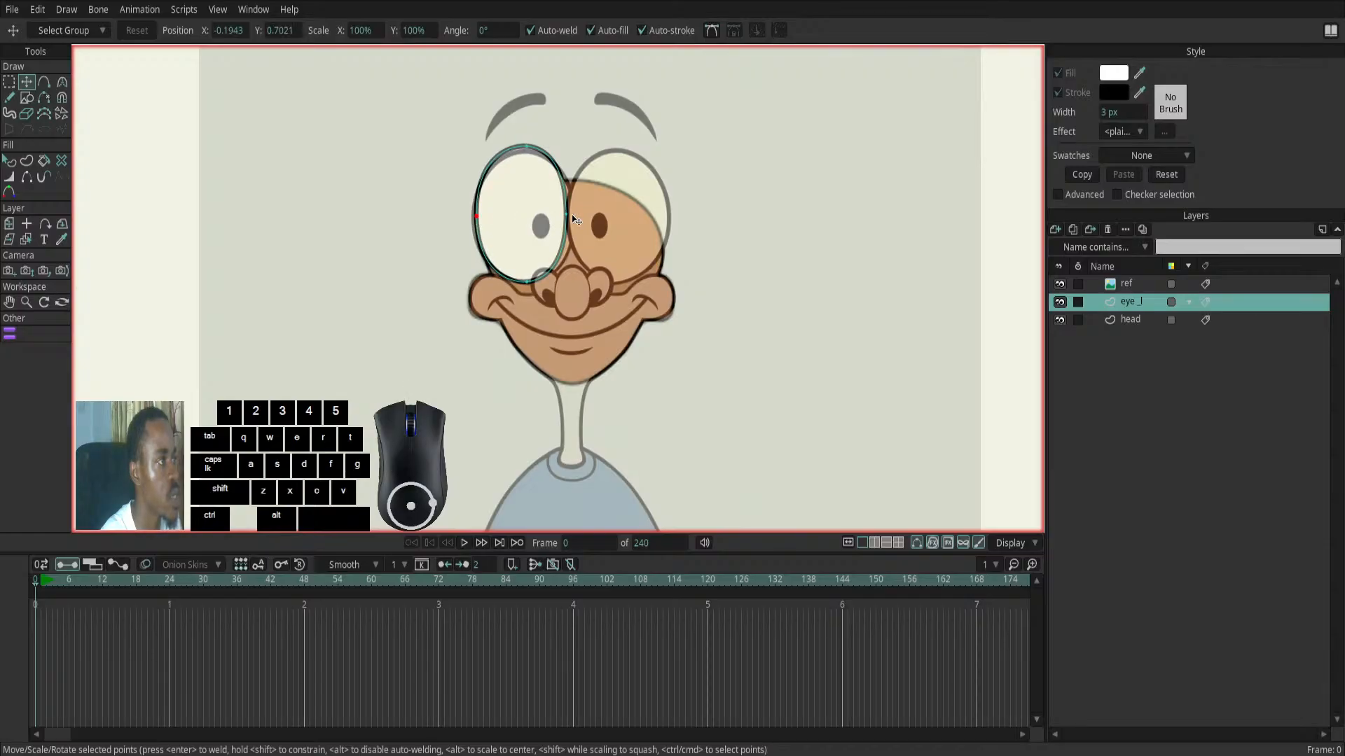
pyautogui.moveTo(569, 213); pyautogui.dragTo(573, 214)
pyautogui.moveTo(526, 147); pyautogui.dragTo(527, 156)
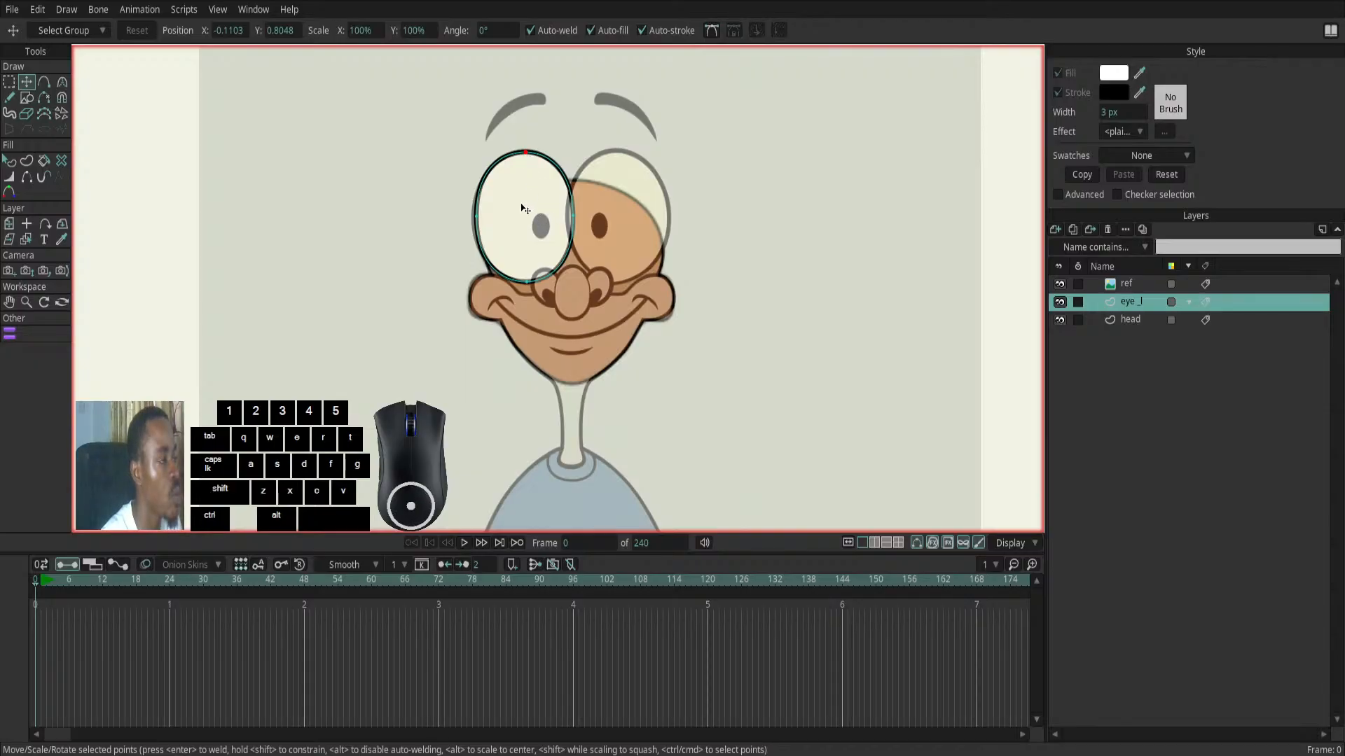
pyautogui.click(1059, 285)
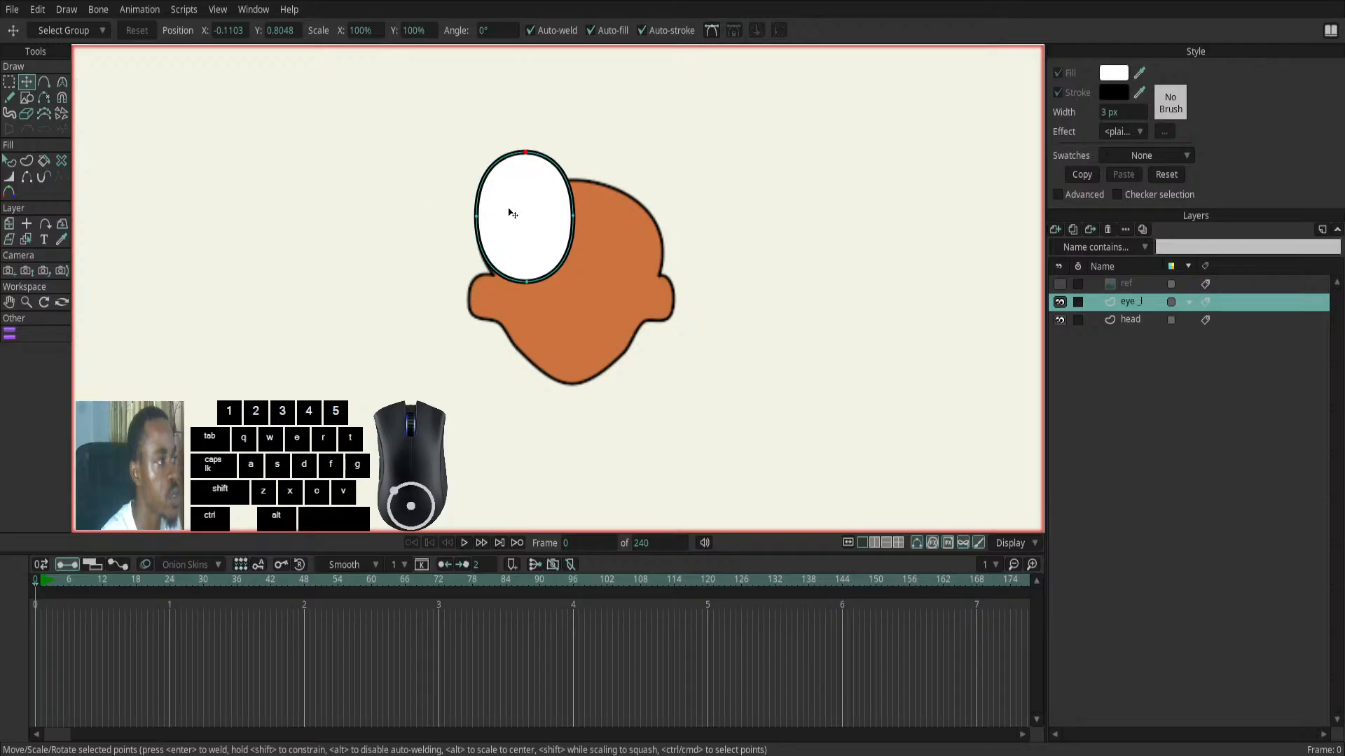
pyautogui.click(1060, 285)
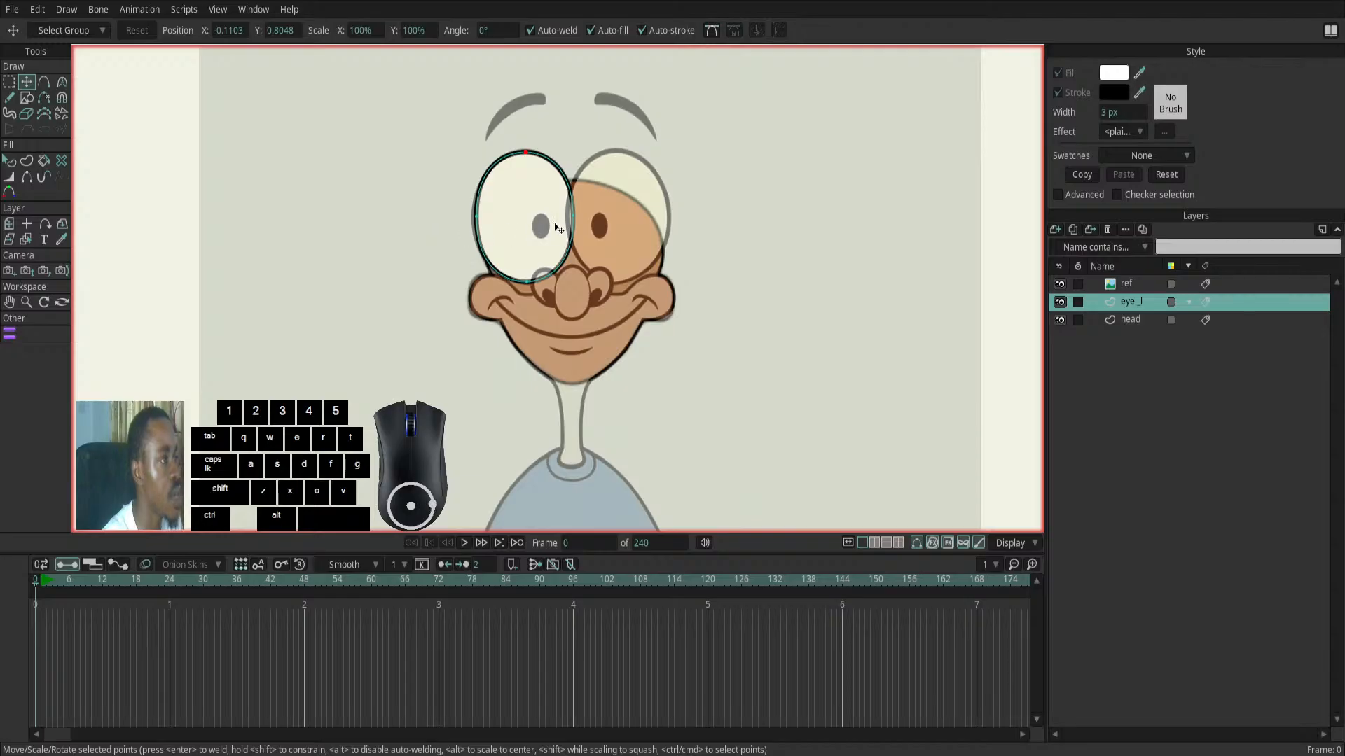
# - Draw a small upright ellipse over the reference's left-hand pupil on the eye_l layer and set its fill to black
pyautogui.click(27, 98)
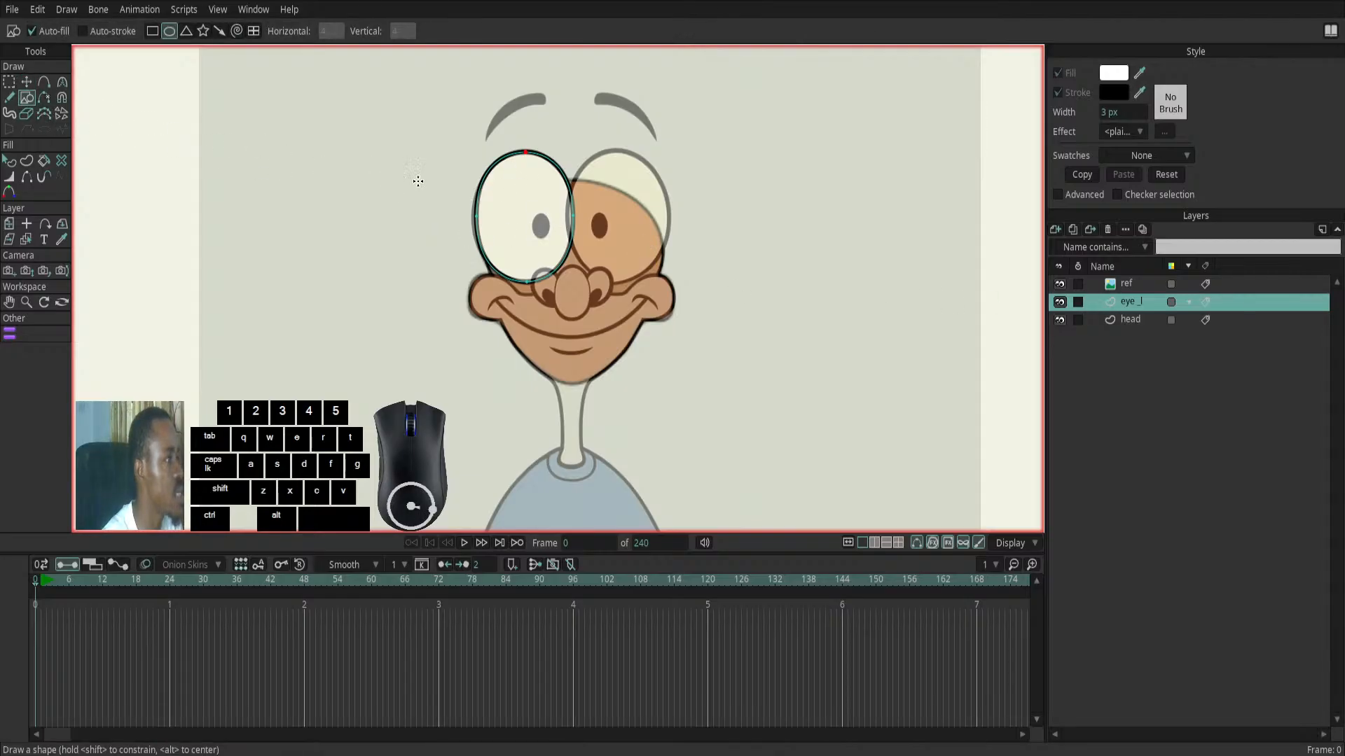
pyautogui.moveTo(532, 214); pyautogui.dragTo(553, 239)
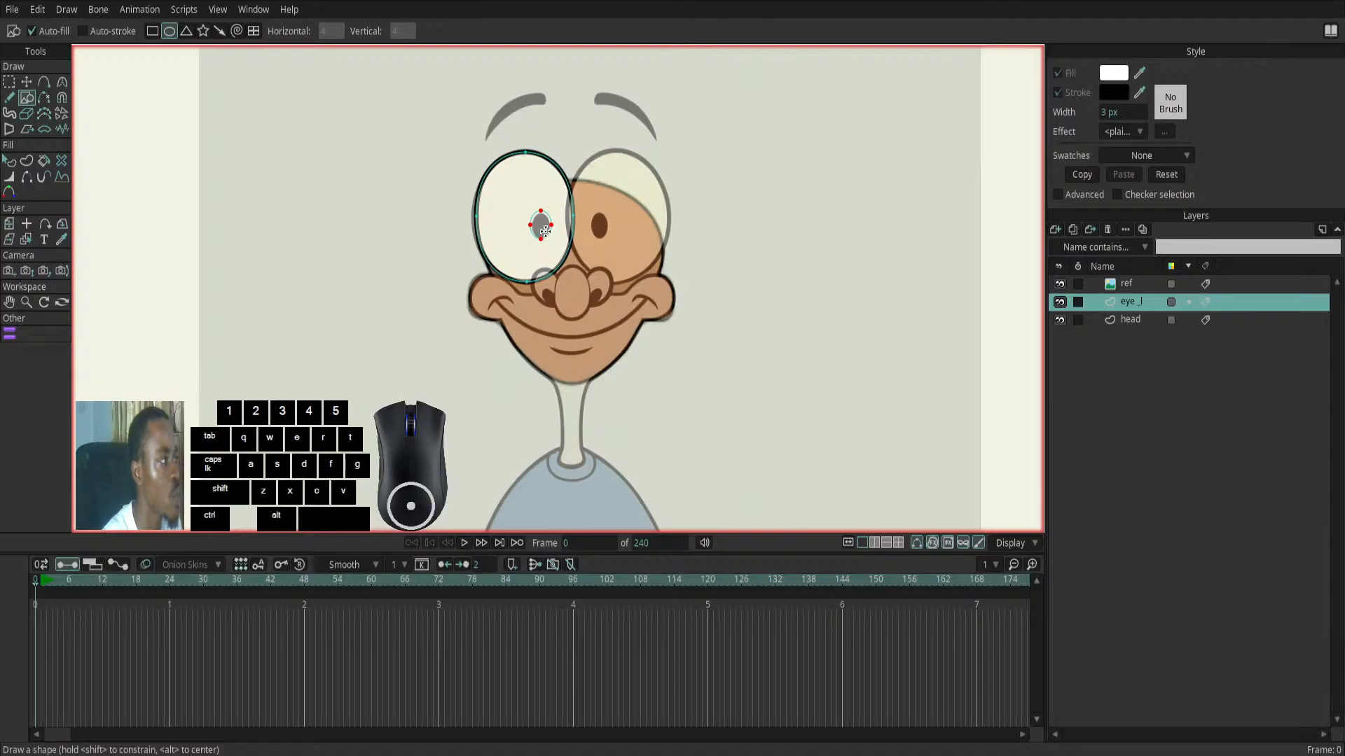
pyautogui.click(10, 160)
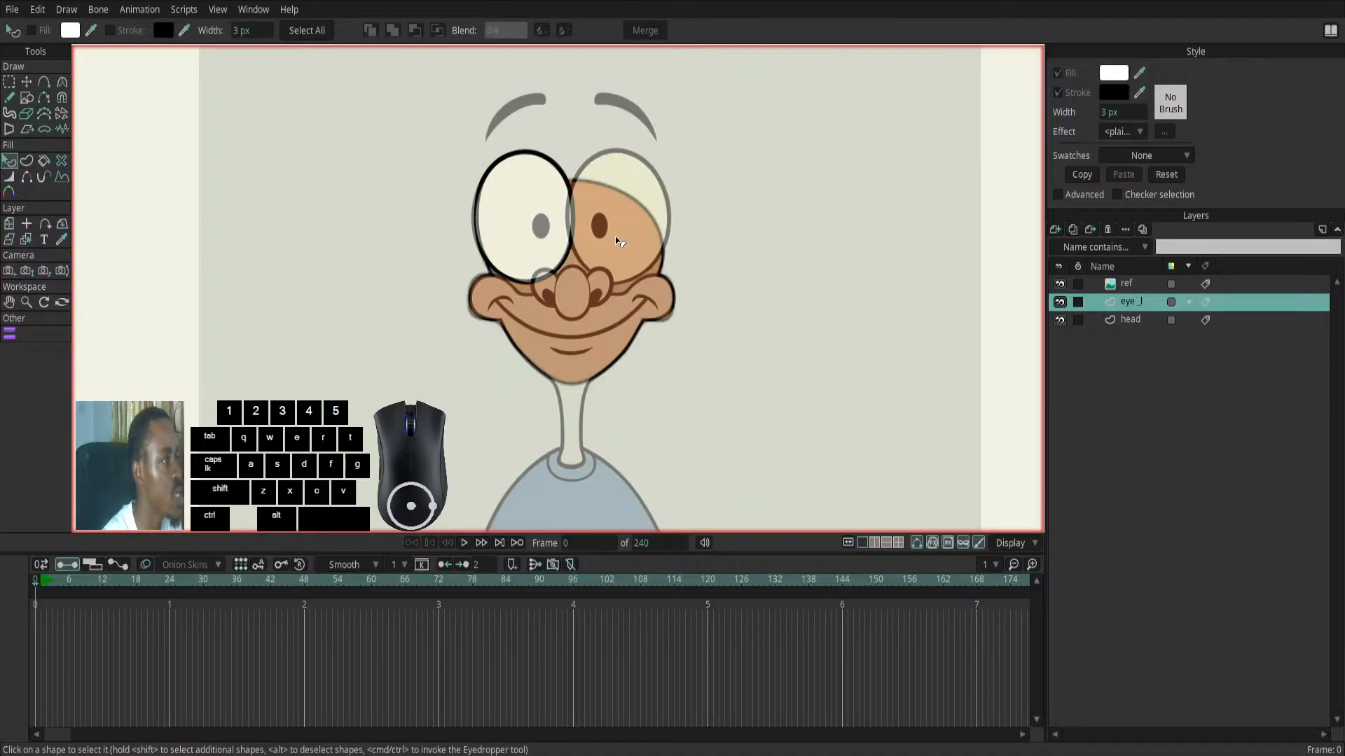
pyautogui.click(544, 228)
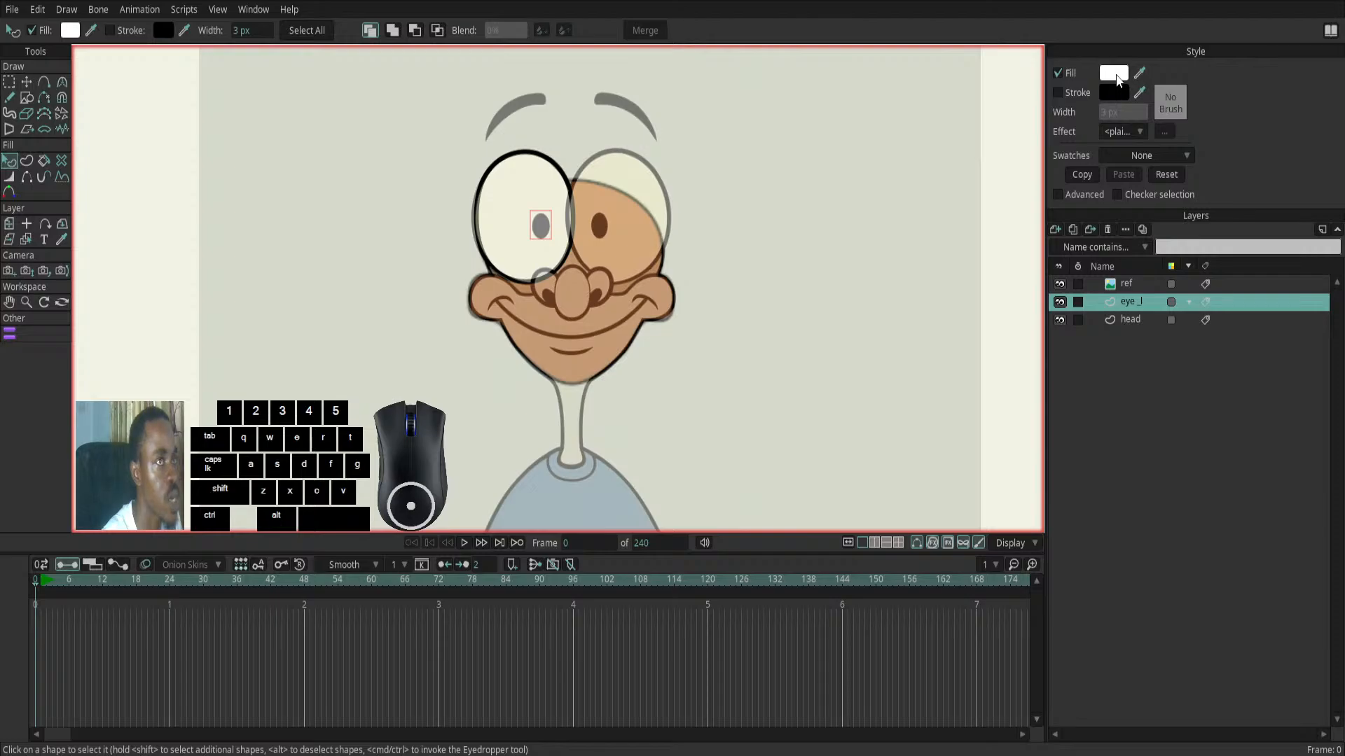
pyautogui.click(849, 345)
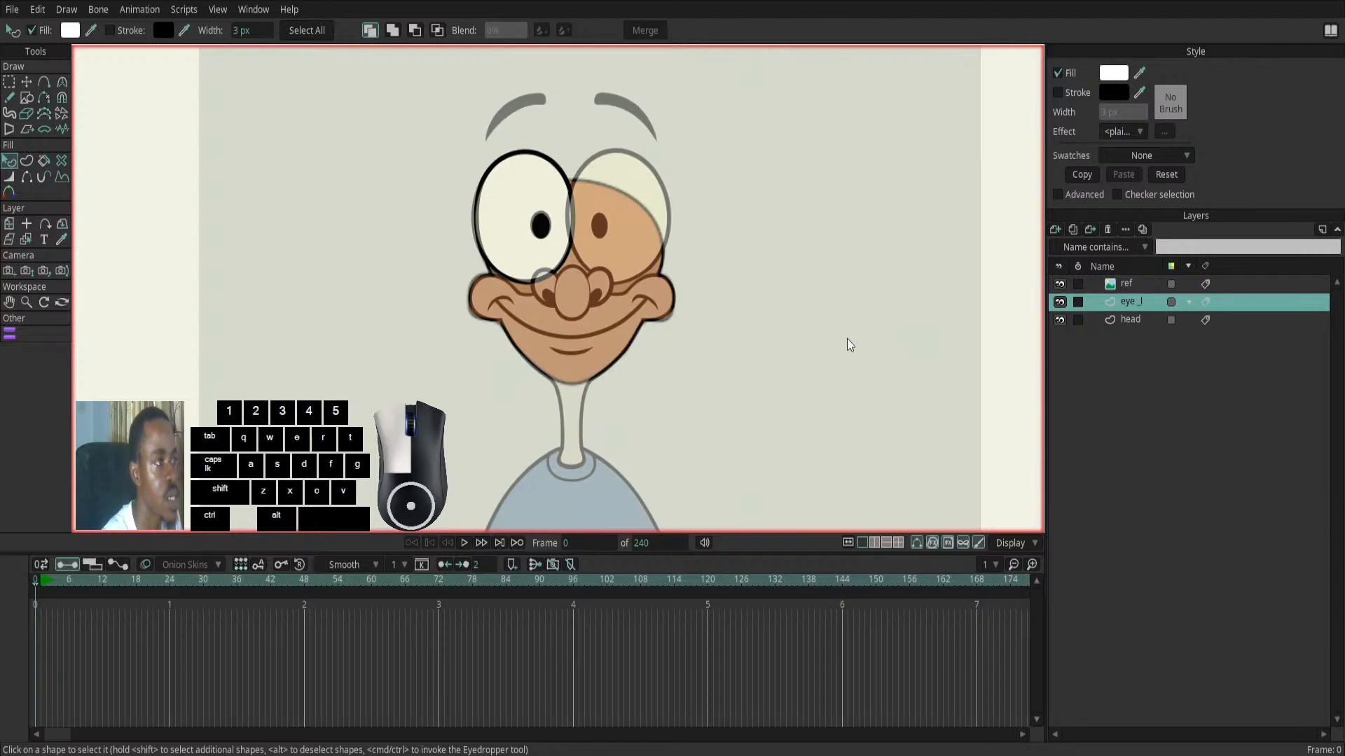
pyautogui.click(1056, 366)
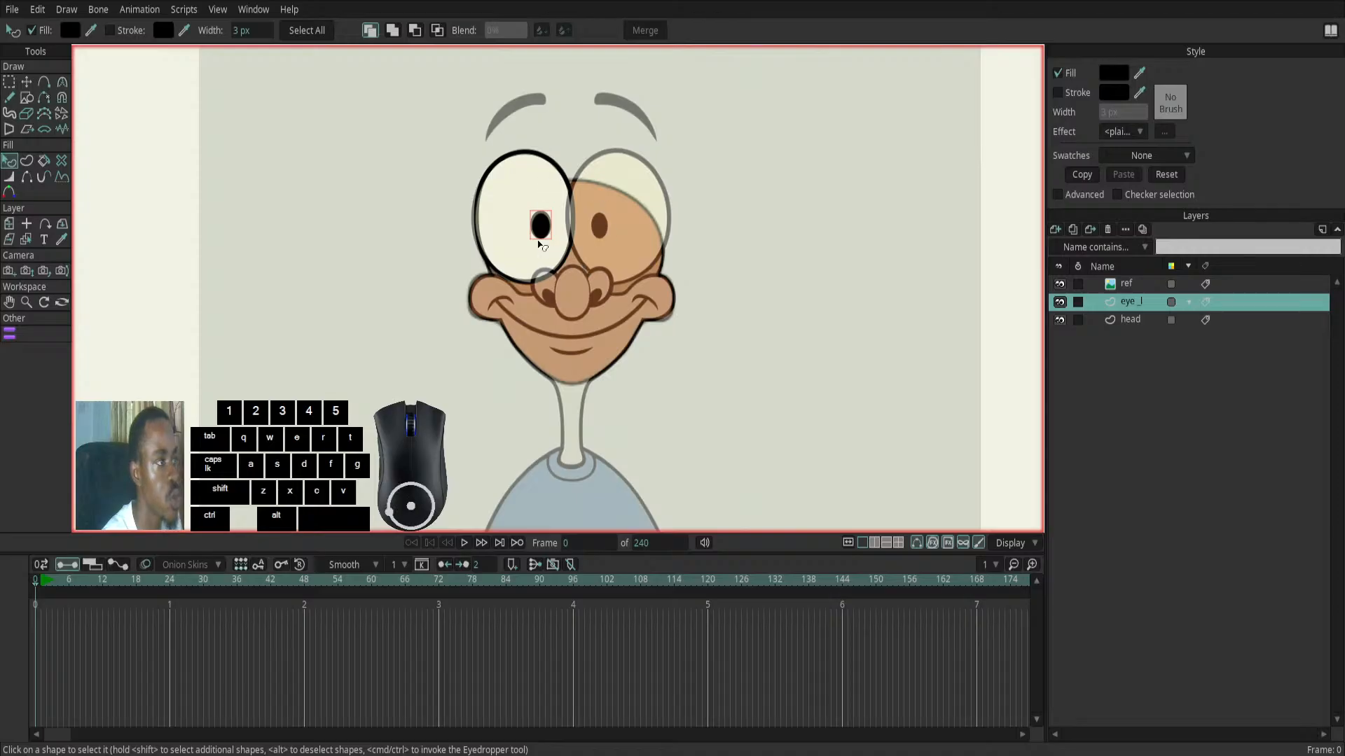
# - Duplicate the eye_l layer and name the copy eye_R
pyautogui.click(499, 202)
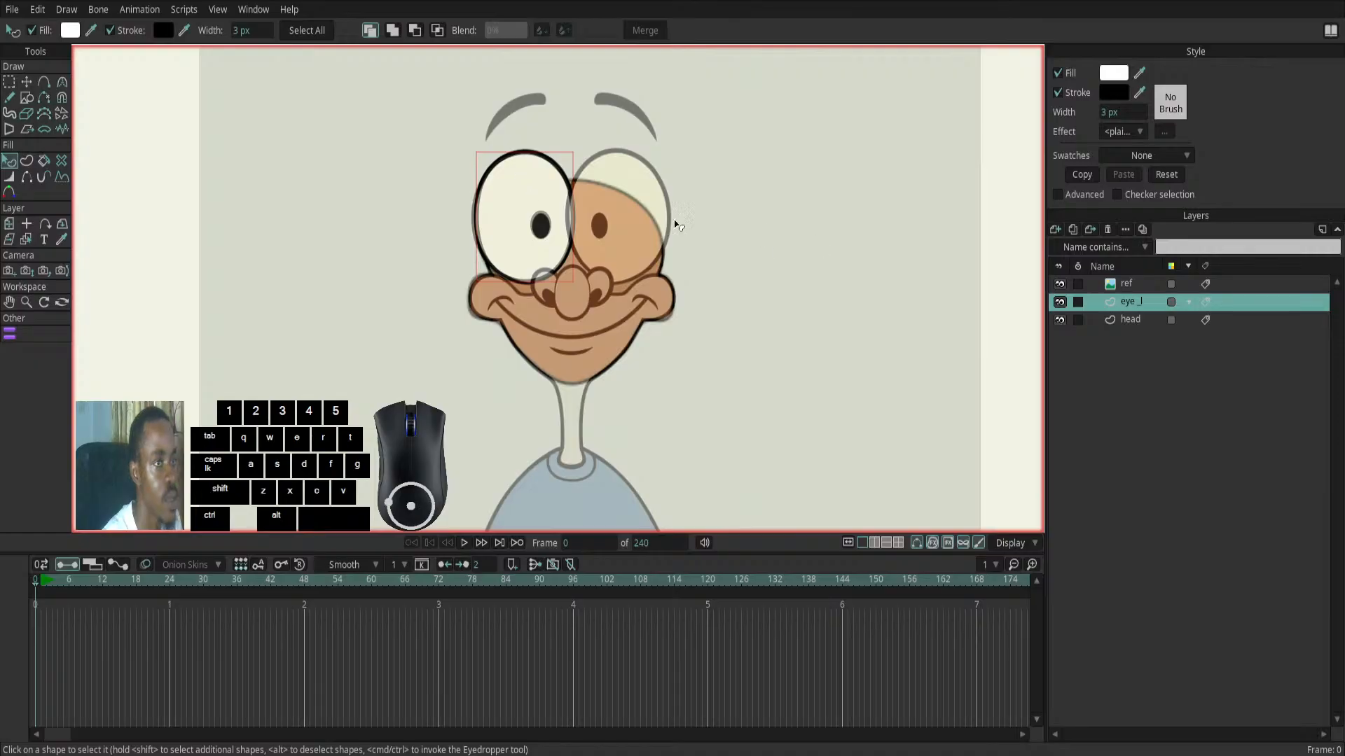
pyautogui.click(26, 83)
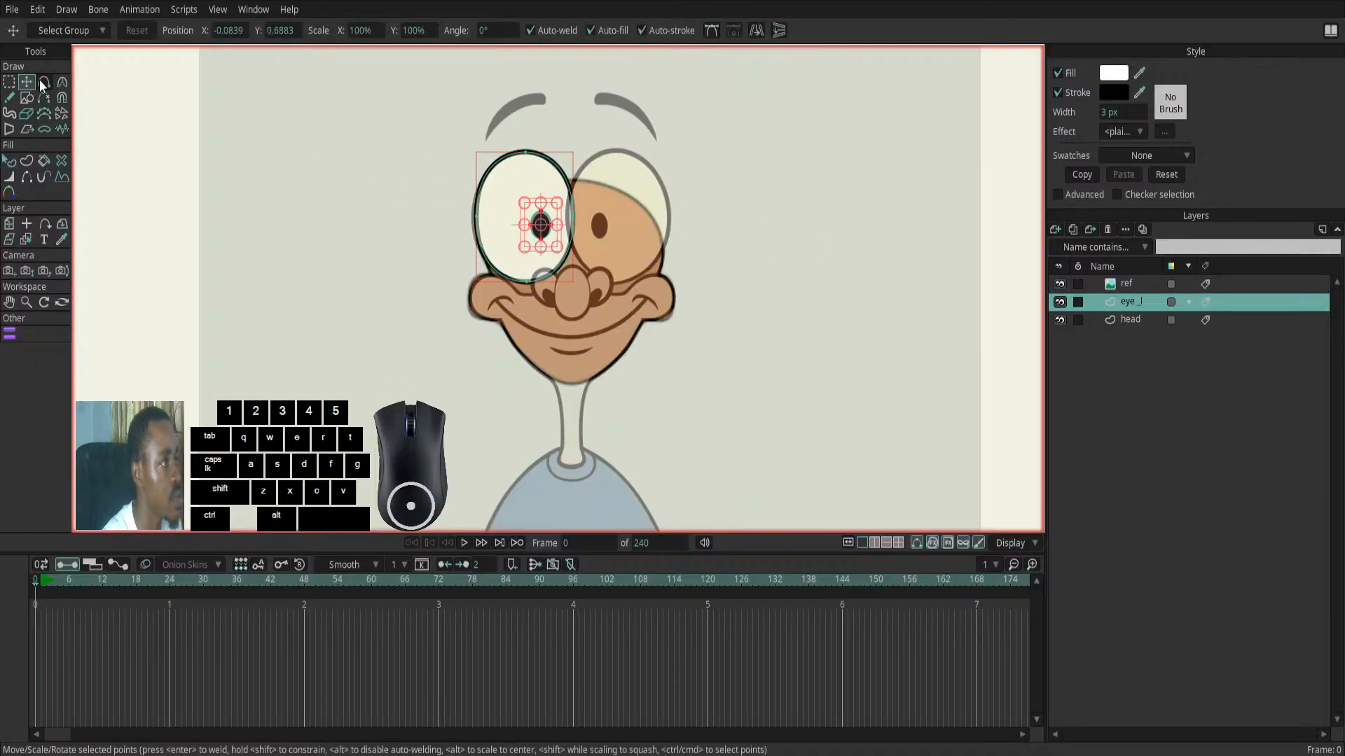
pyautogui.click(1073, 229)
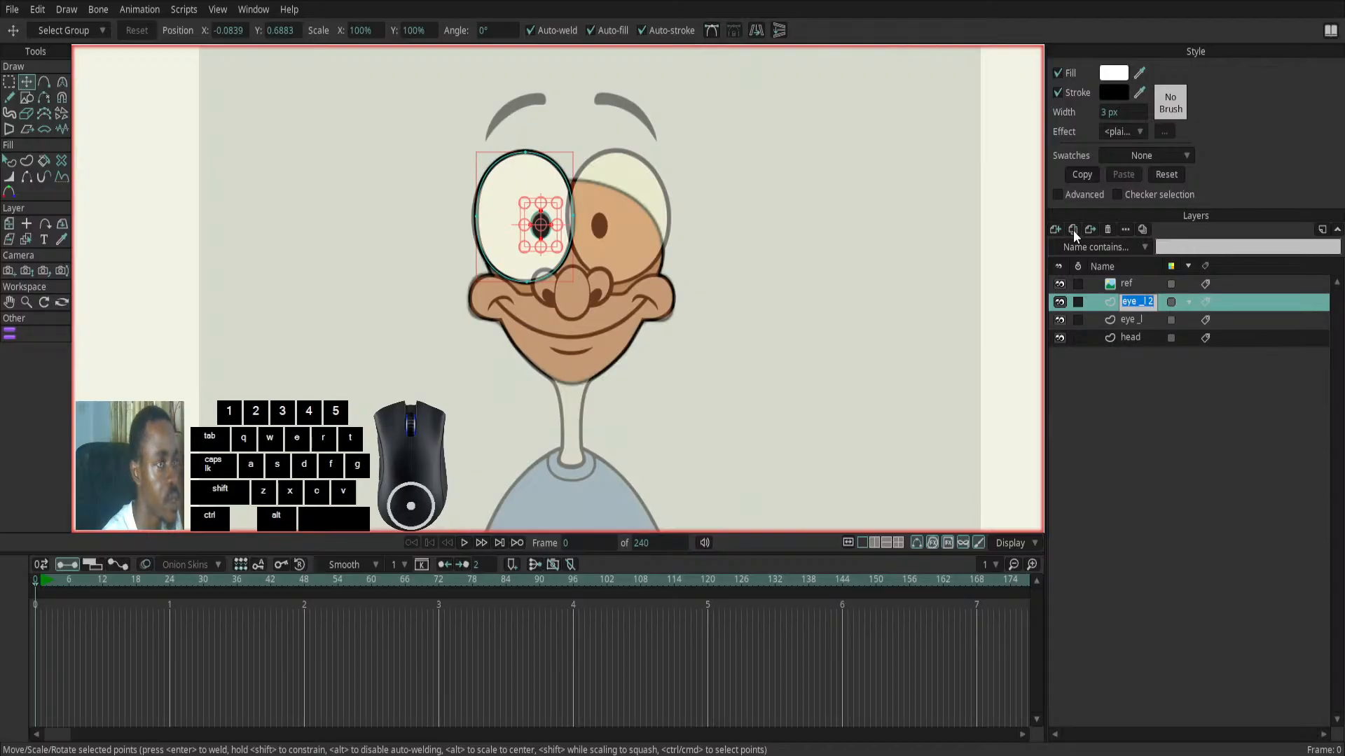
pyautogui.click(1154, 301)
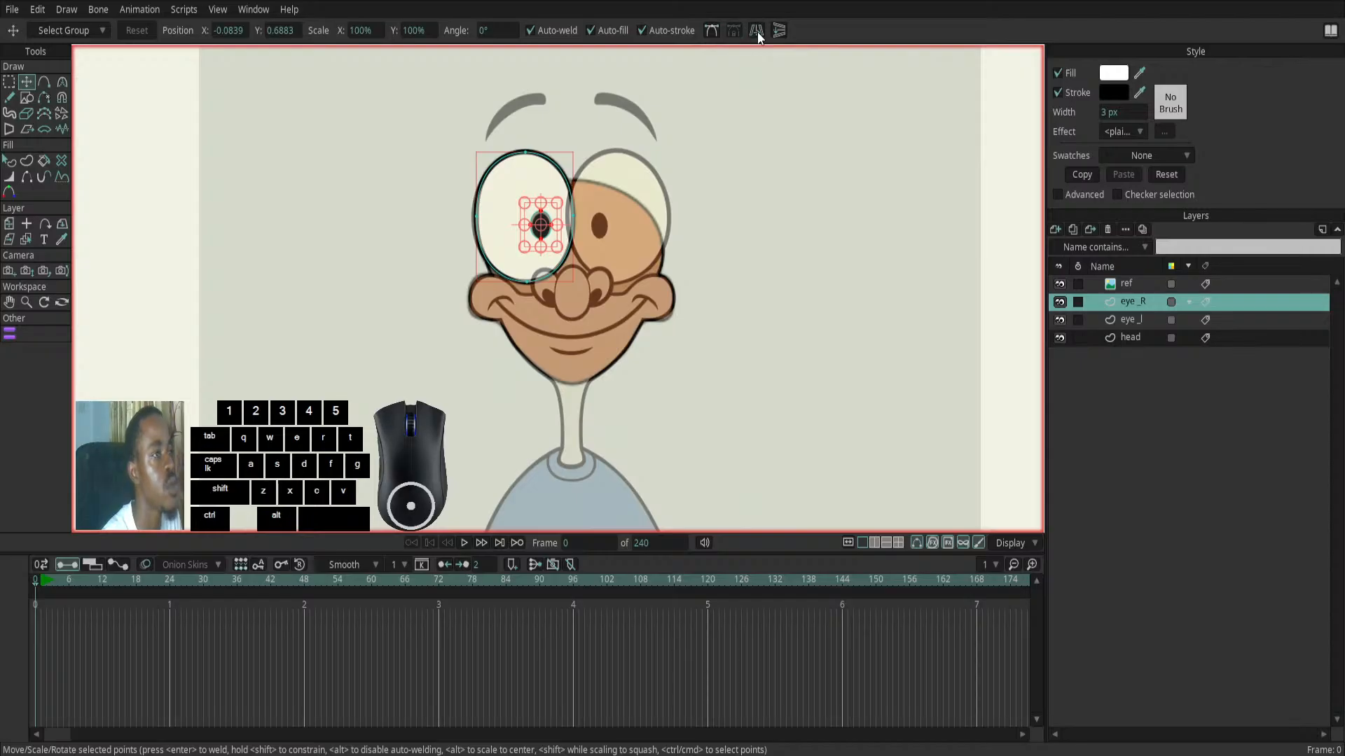
# - Set the eye_R layer's origin between the two reference eyes and flip the layer horizontally
pyautogui.scroll(-5, 729, 236)
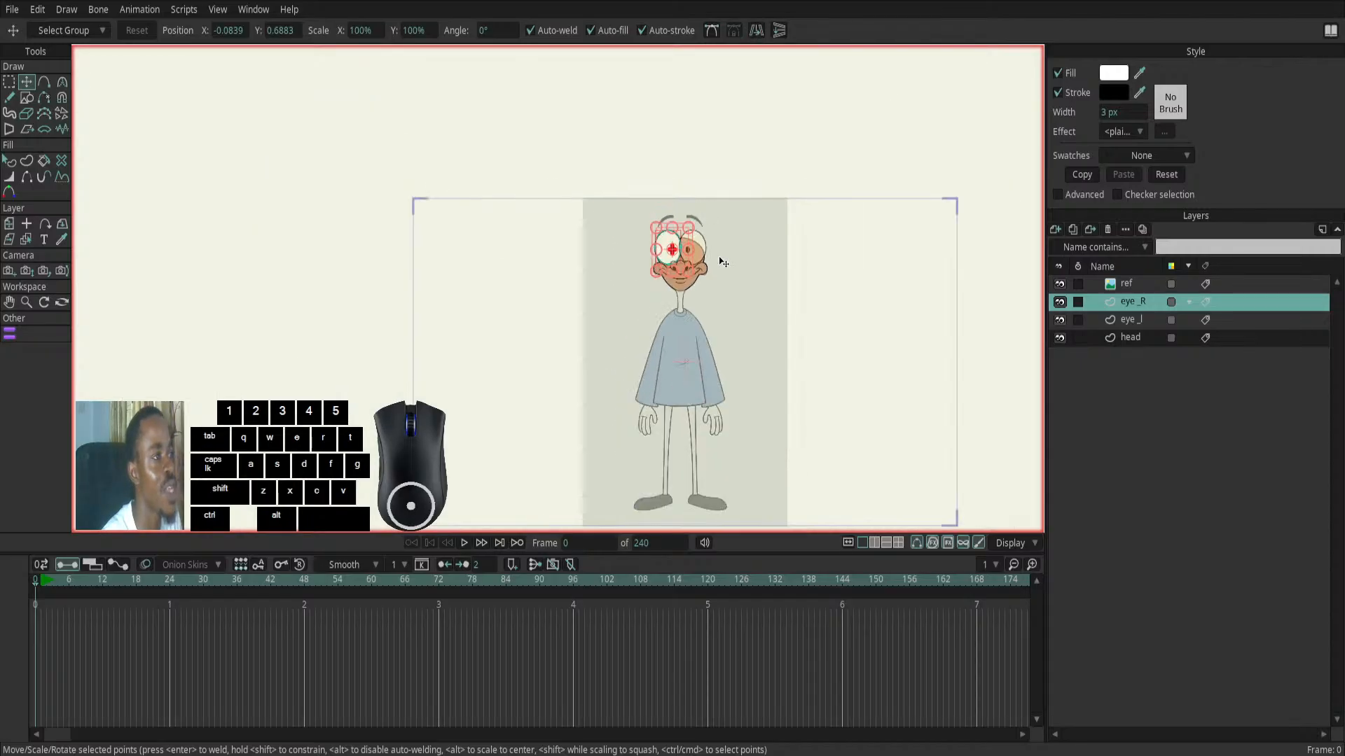
pyautogui.scroll(2, 720, 260)
pyautogui.scroll(3, 718, 258)
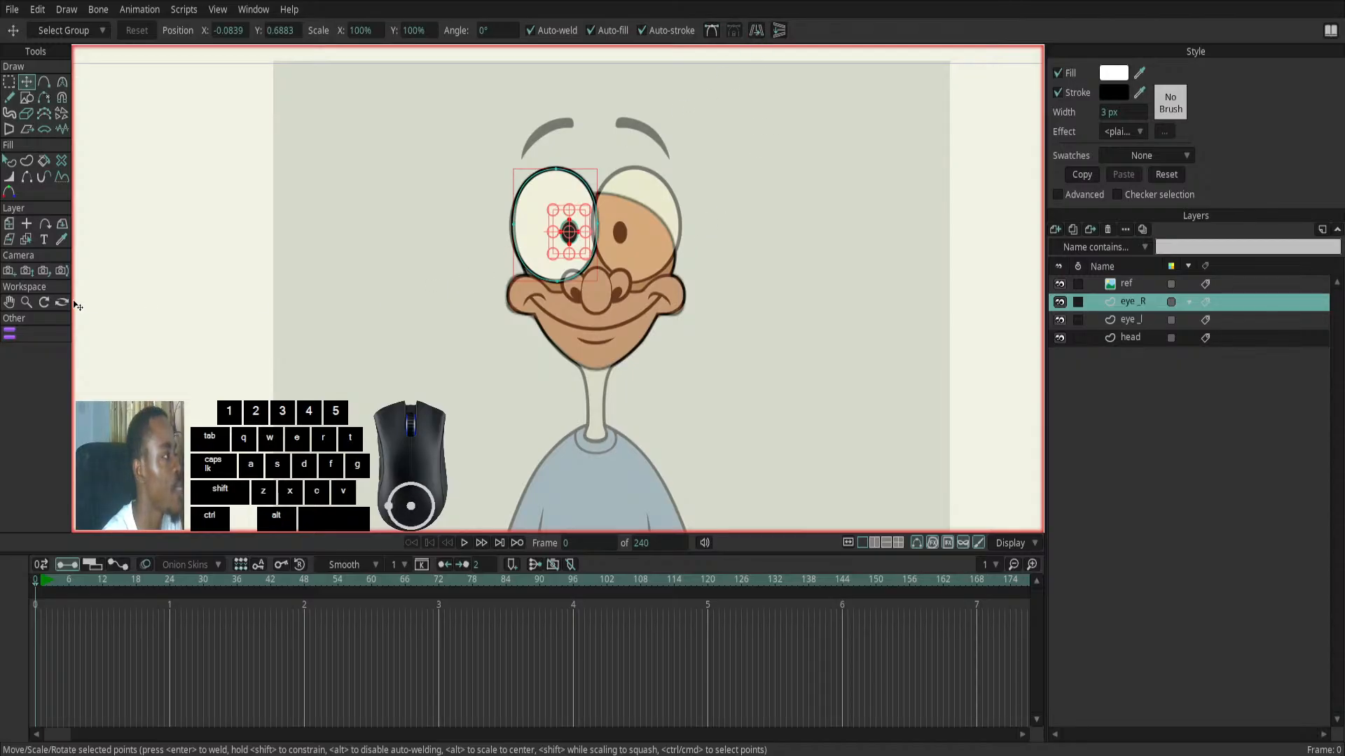
pyautogui.click(28, 226)
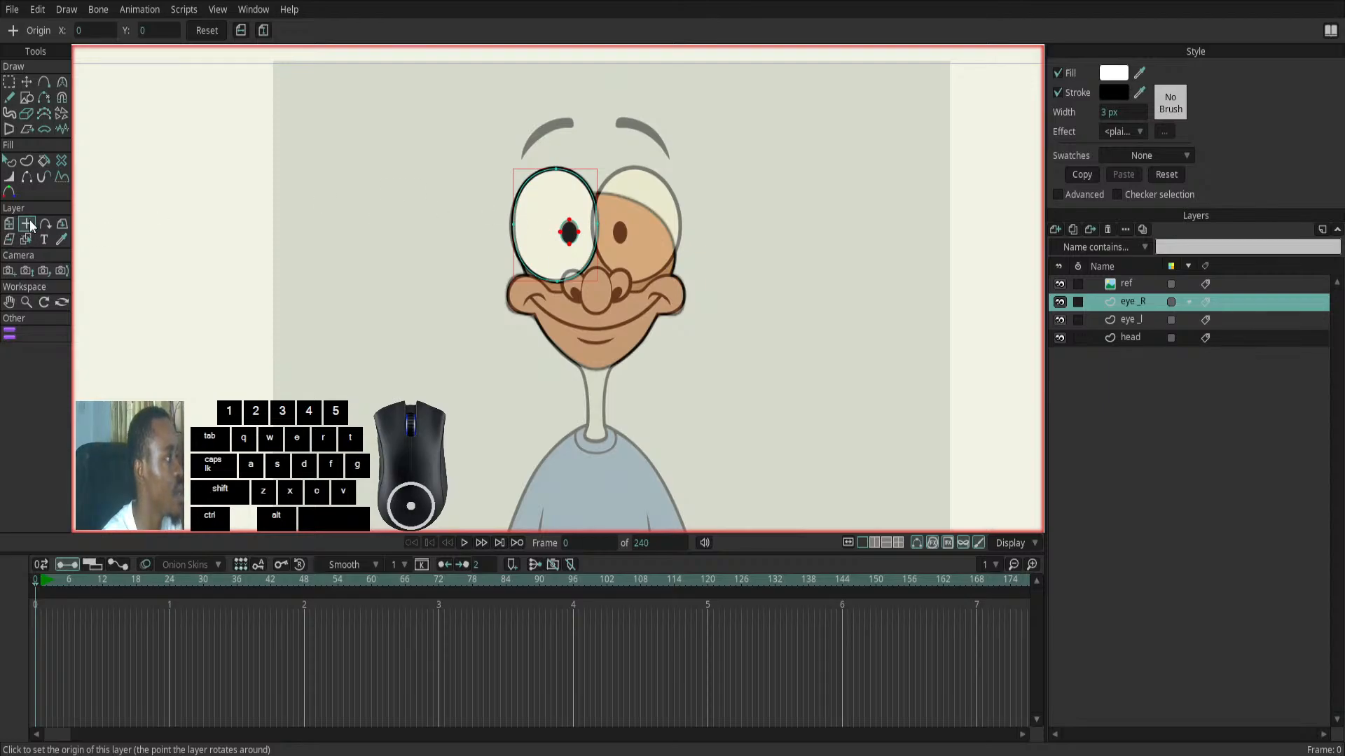
pyautogui.click(593, 228)
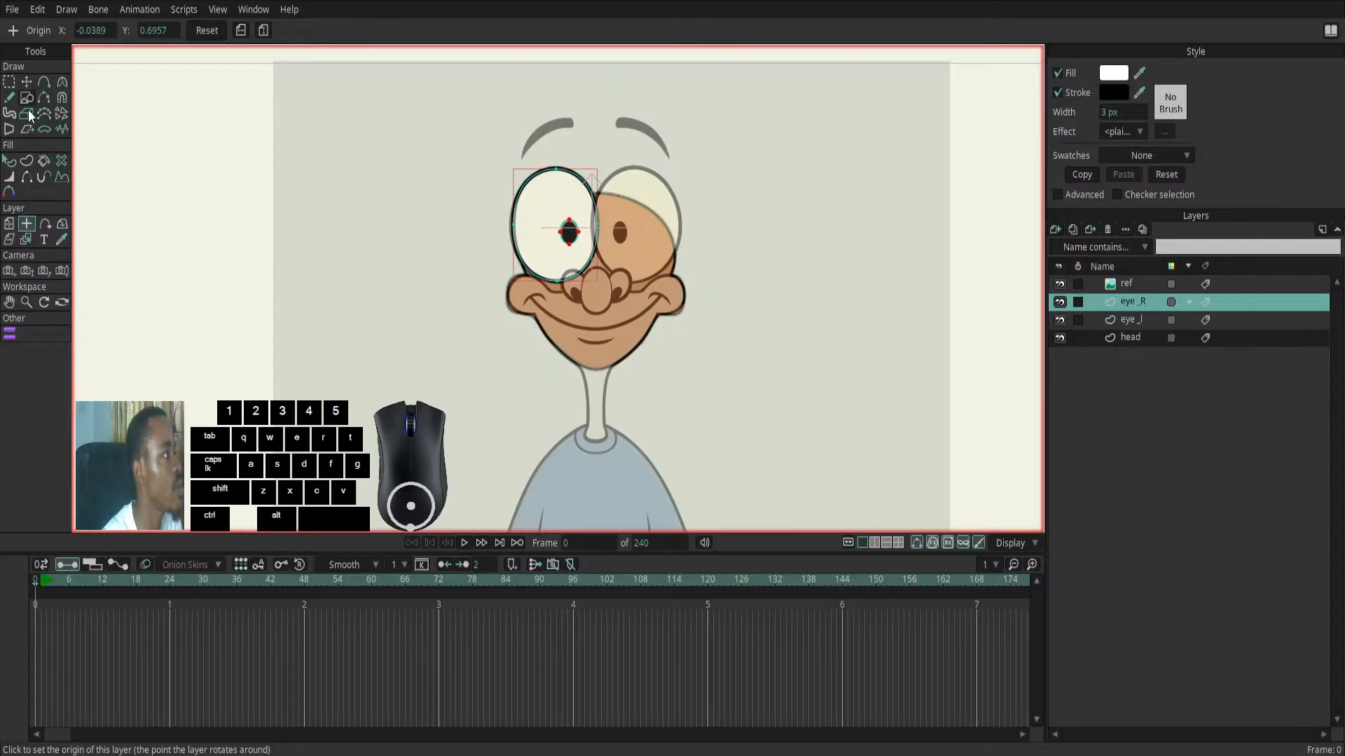
pyautogui.click(240, 30)
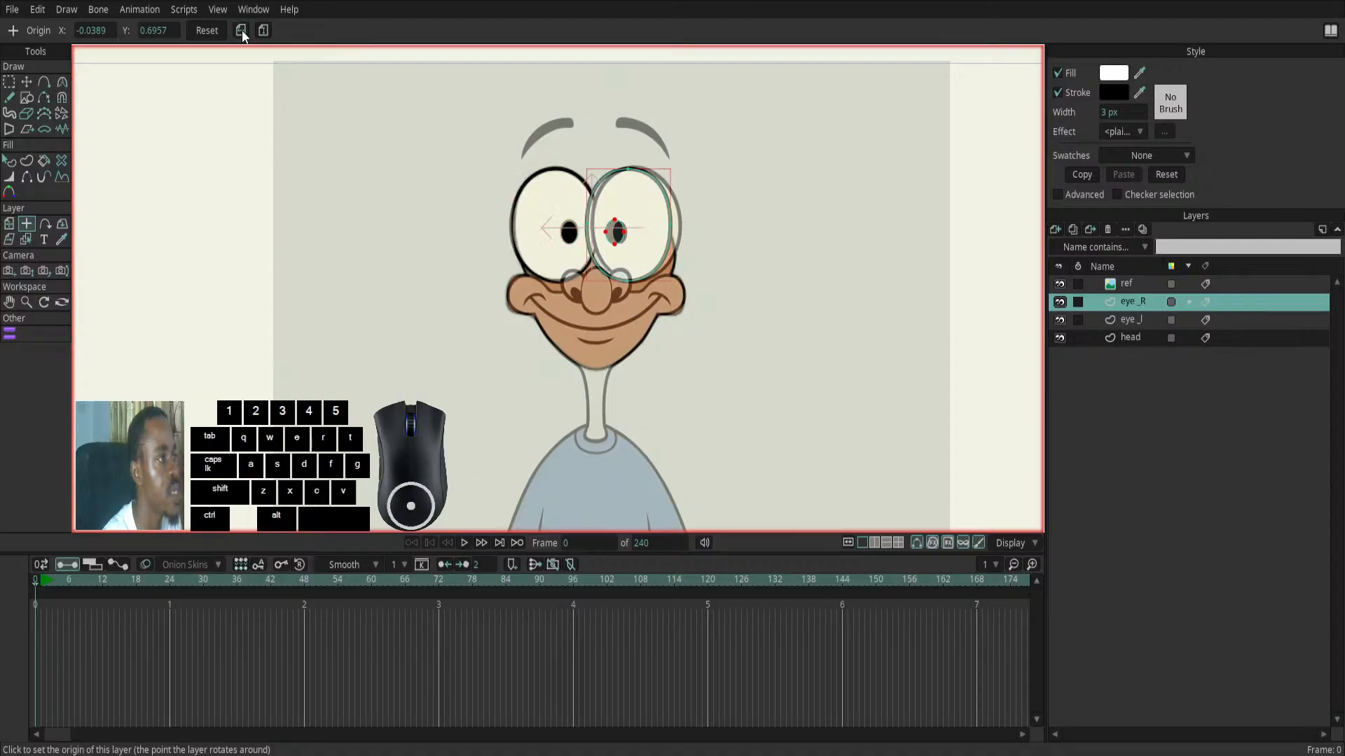
# - Move the eye white on the eye_R layer outward to line up with the reference's right-hand eye
pyautogui.click(31, 80)
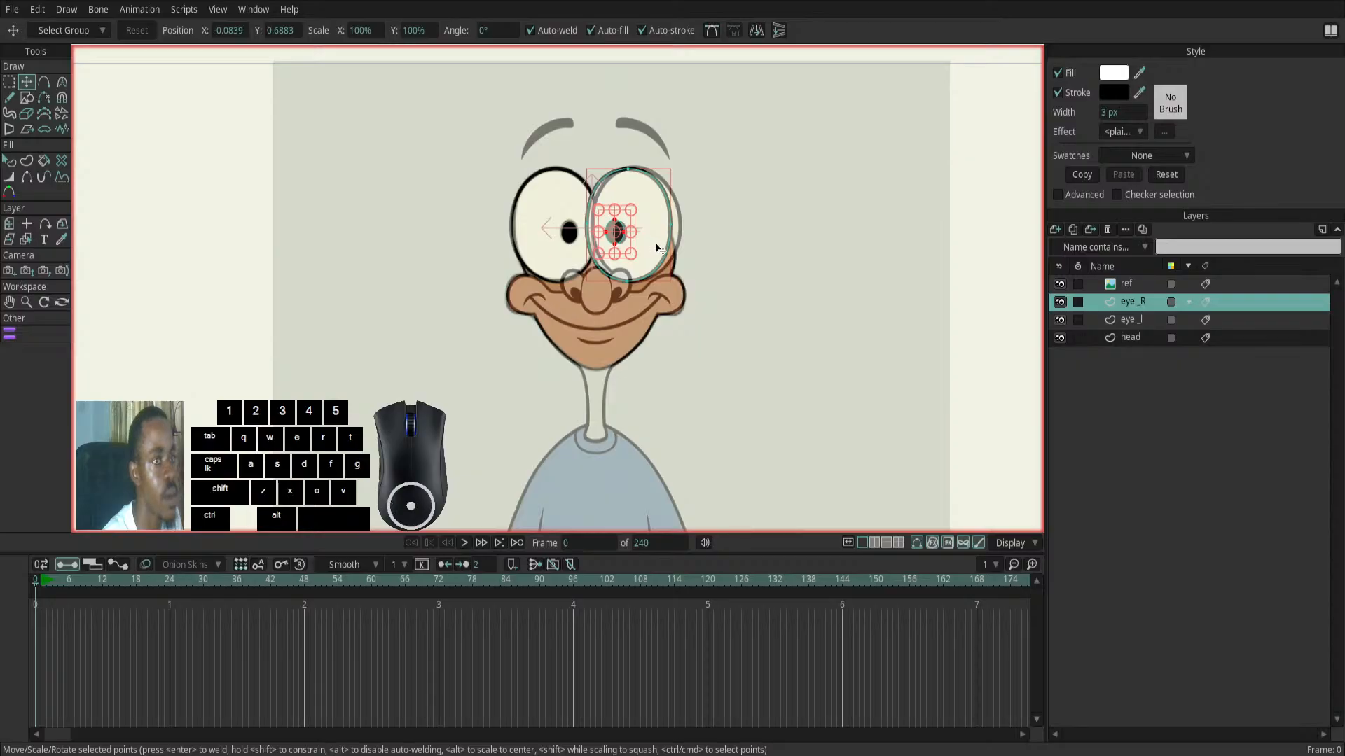
pyautogui.moveTo(658, 249); pyautogui.dragTo(667, 250)
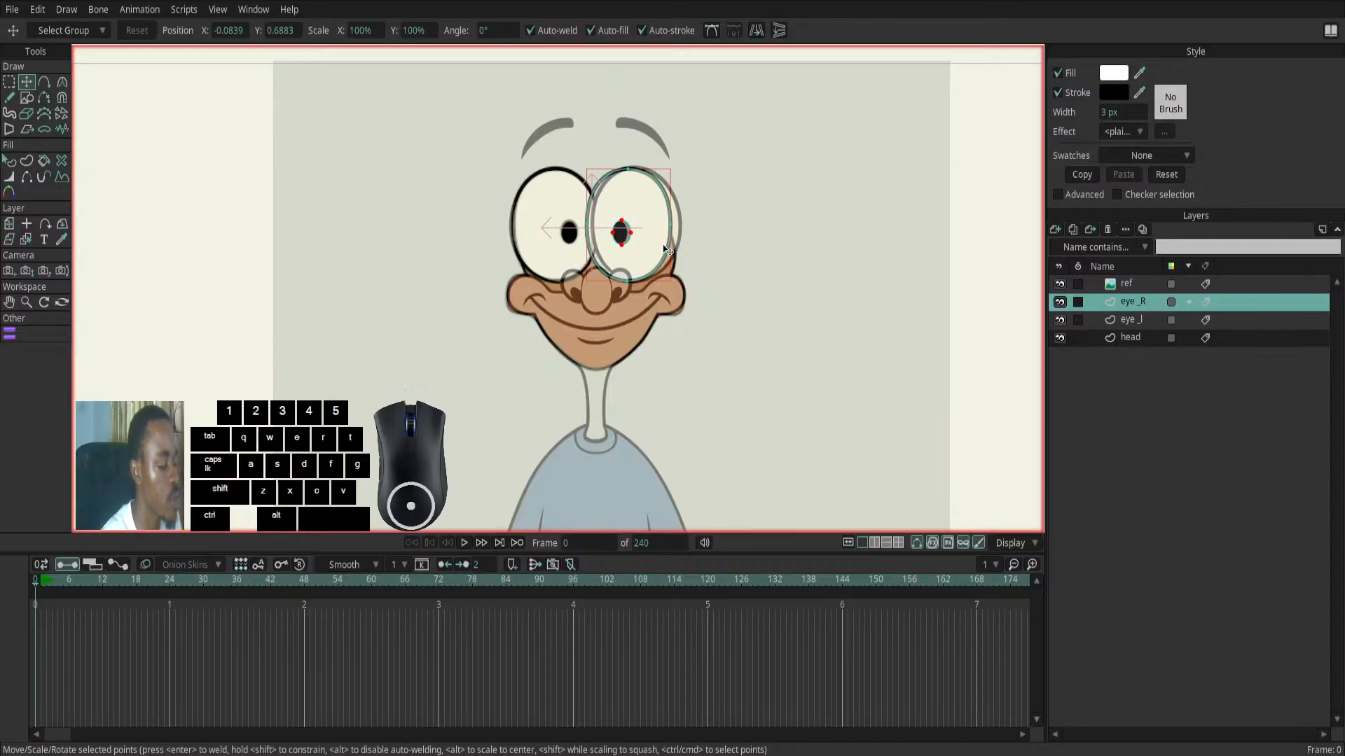
pyautogui.hotkey('ctrl', 'z')
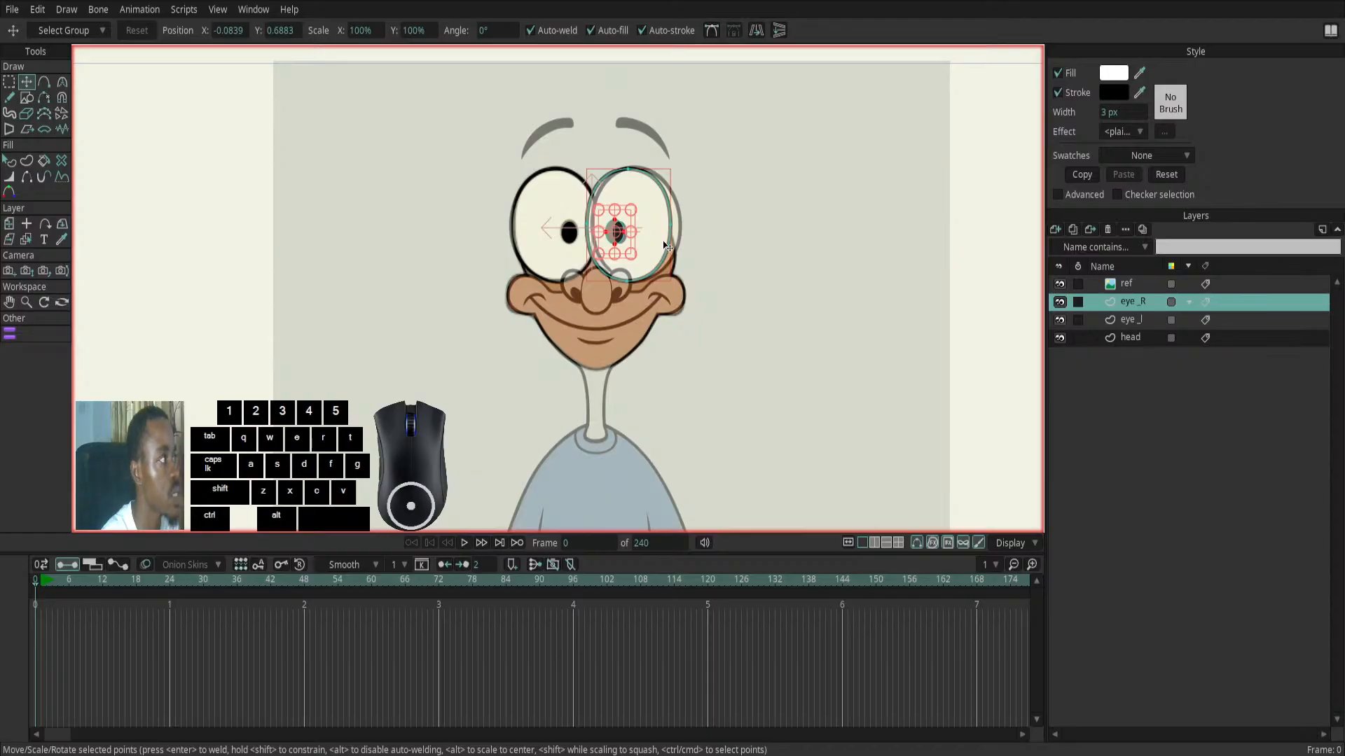
pyautogui.click(739, 259)
pyautogui.moveTo(658, 212); pyautogui.dragTo(658, 211)
# - Move the black pupil on the eye_R layer onto the reference's right-hand pupil
pyautogui.click(615, 232)
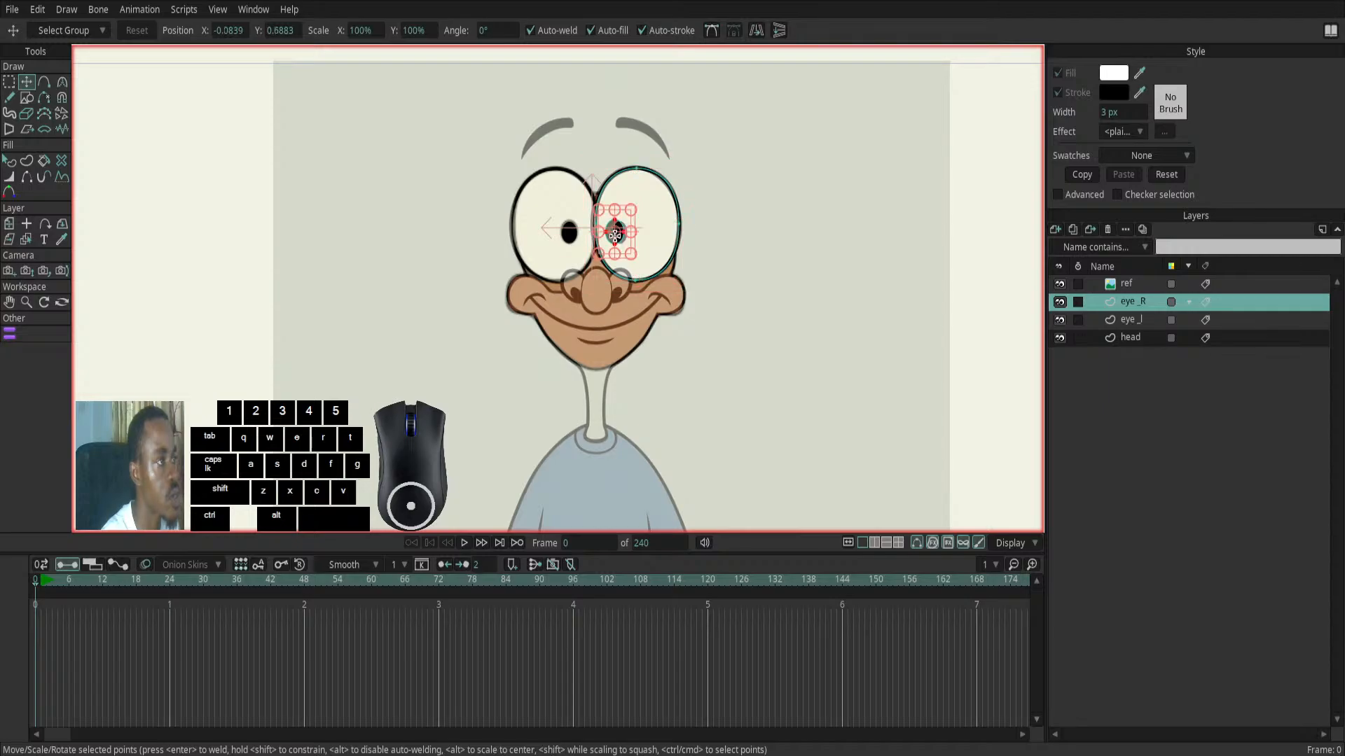
pyautogui.click(727, 254)
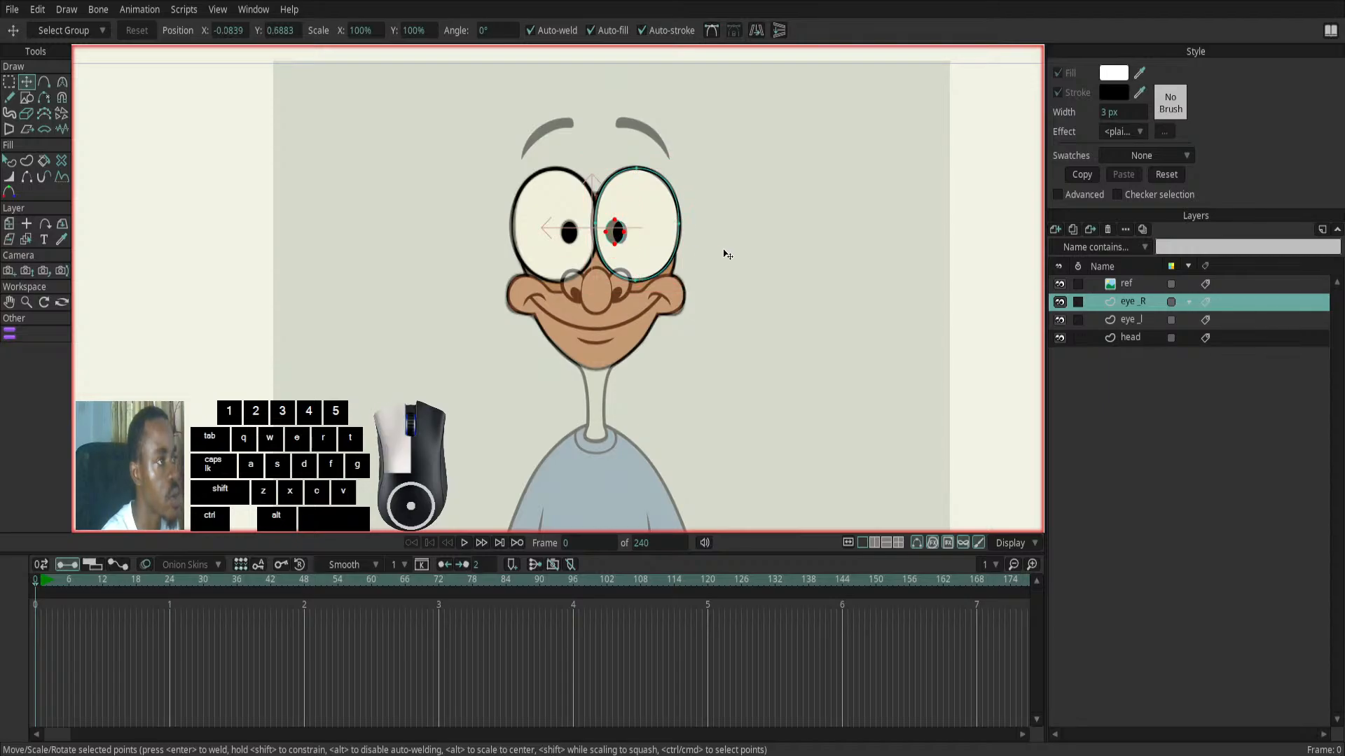
pyautogui.click(615, 237)
pyautogui.scroll(3, 615, 241)
pyautogui.scroll(2, 615, 242)
pyautogui.moveTo(625, 231)
pyautogui.mouseDown()
pyautogui.moveTo(649, 202)
pyautogui.moveTo(615, 230)
pyautogui.mouseUp()
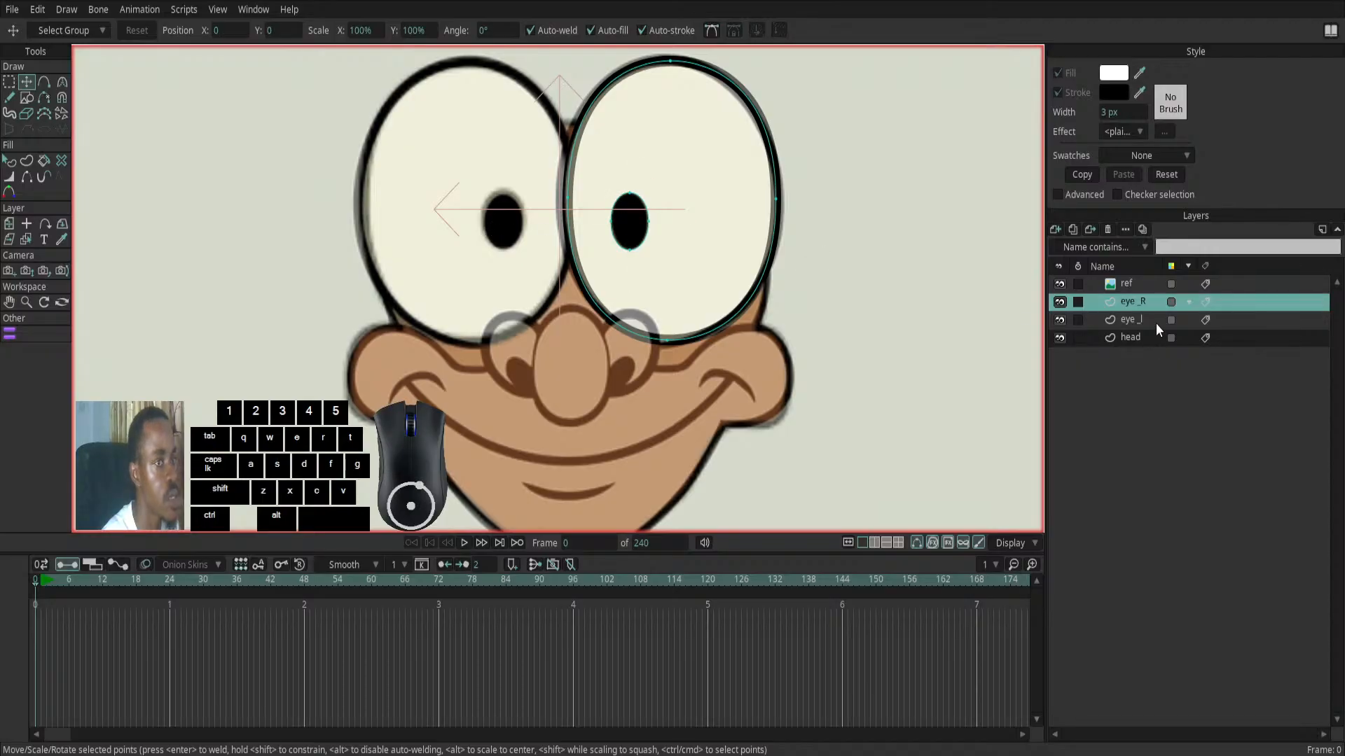
# - Move the pupil on the eye_l layer slightly down to line up with the reference pupil
pyautogui.click(1079, 321)
pyautogui.click(525, 201)
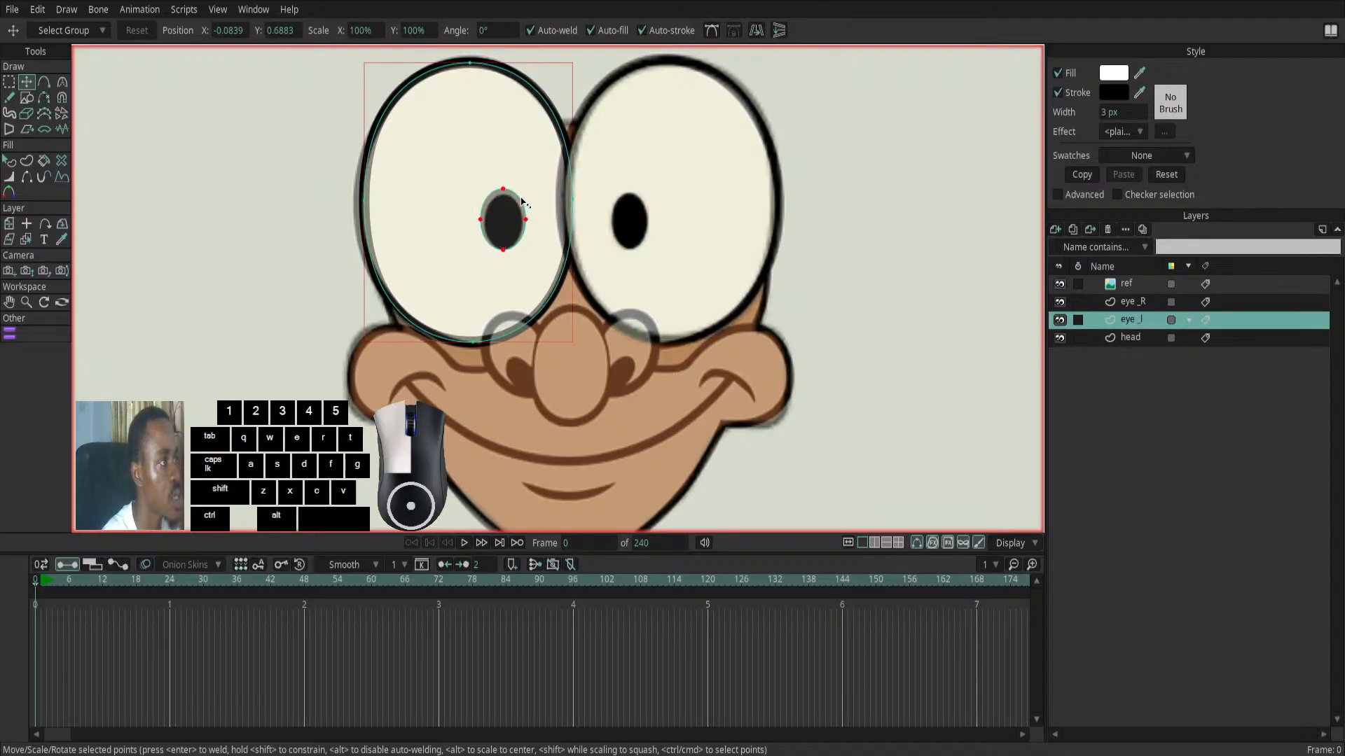
pyautogui.moveTo(525, 201); pyautogui.dragTo(487, 224)
pyautogui.scroll(-3, 464, 293)
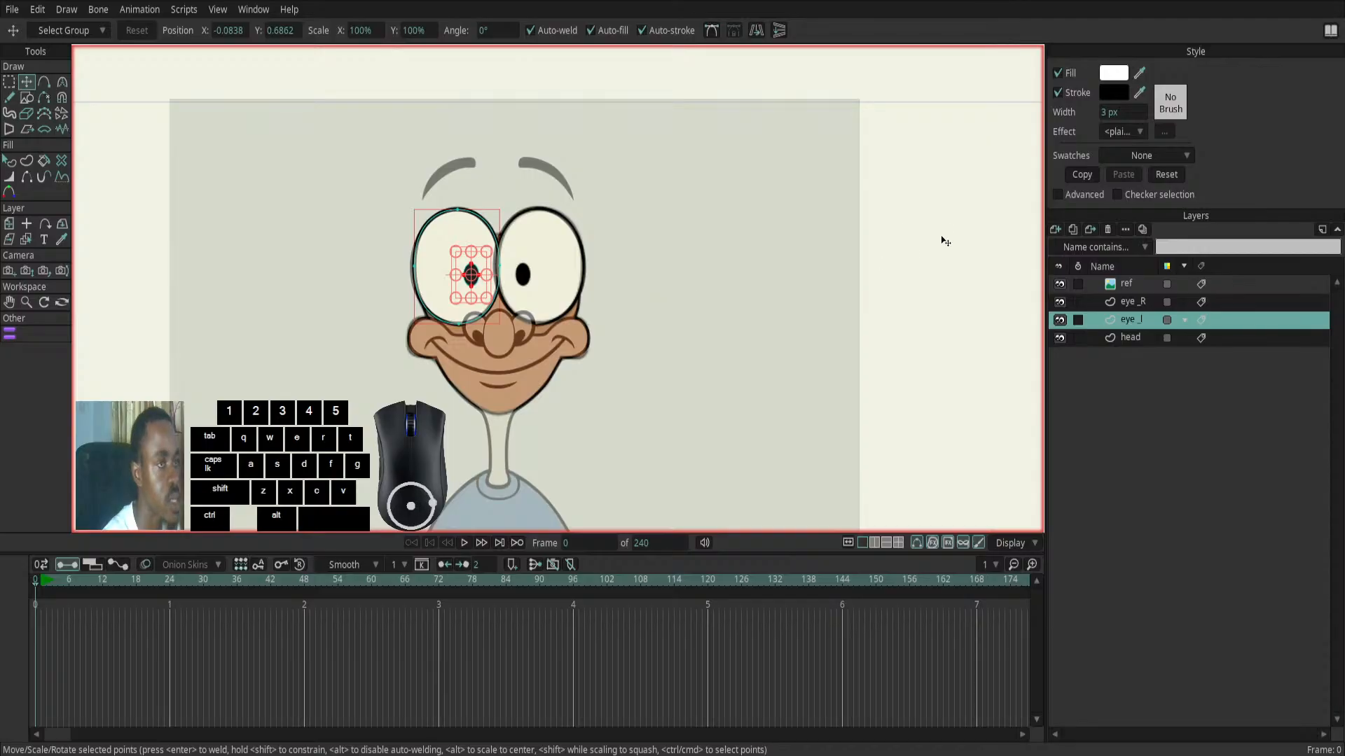
# - Check both eyes with the ref layer hidden, select the head layer, and show the ref layer again
pyautogui.click(1060, 284)
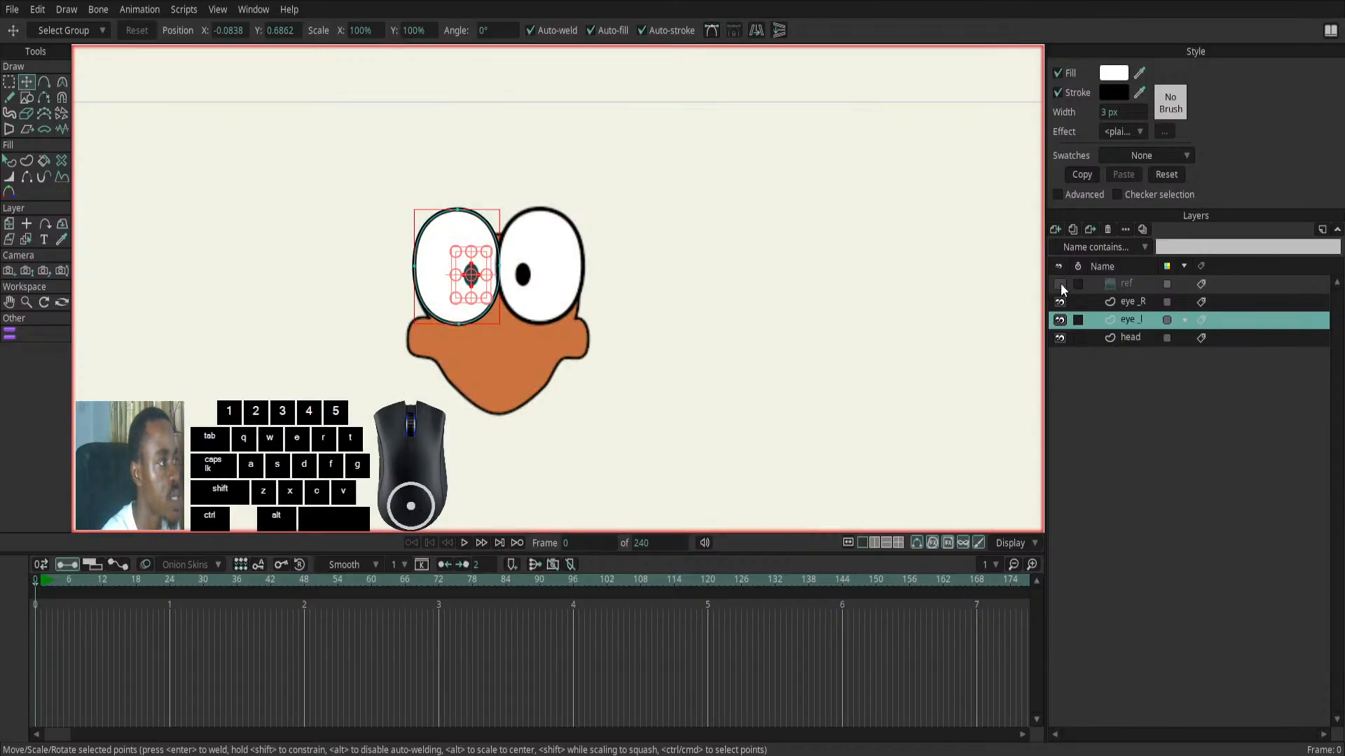
pyautogui.click(1136, 348)
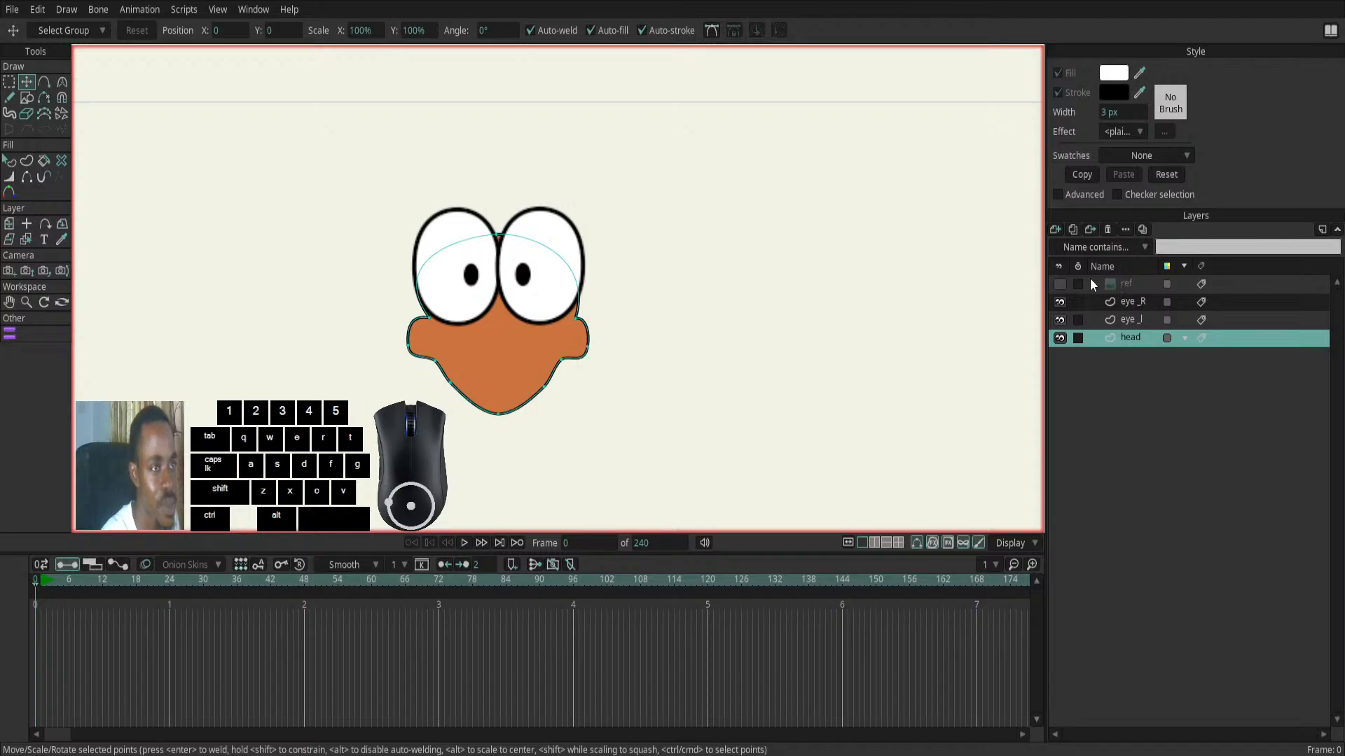
pyautogui.click(1060, 284)
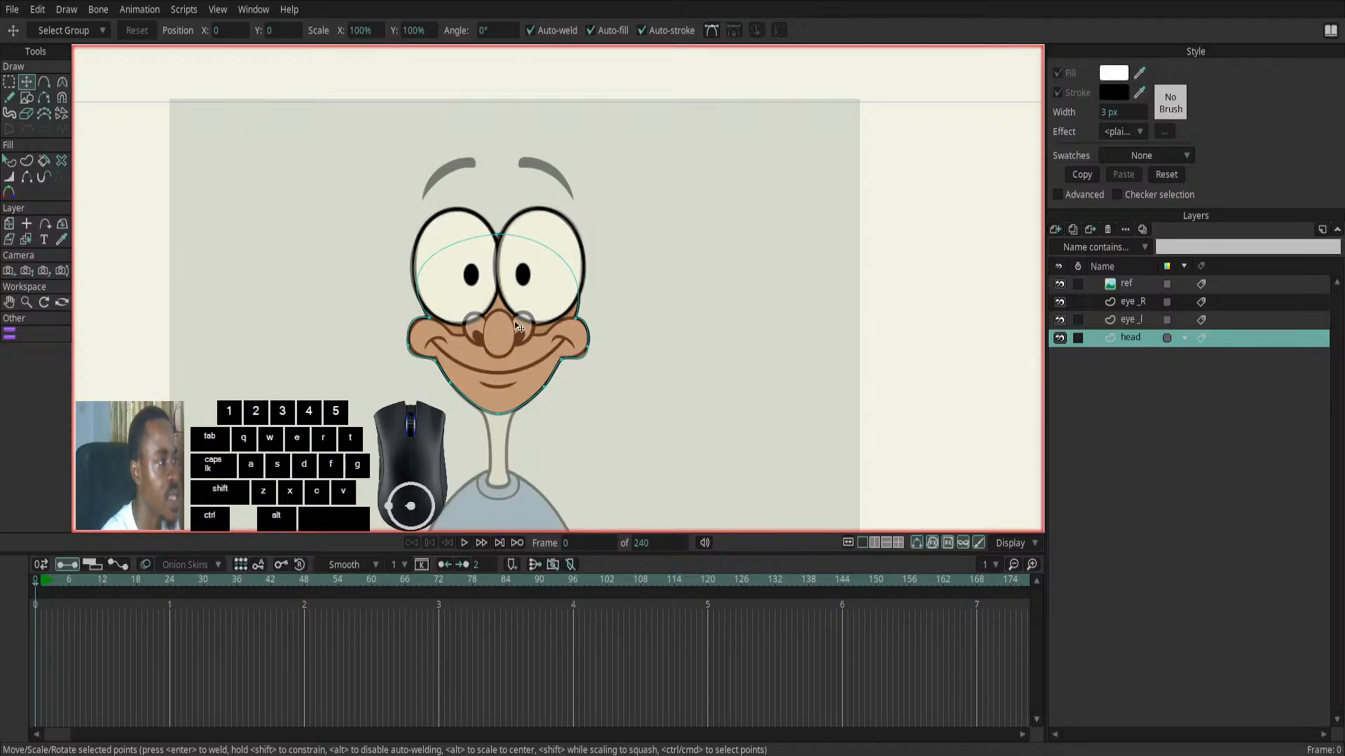
pyautogui.scroll(3, 476, 320)
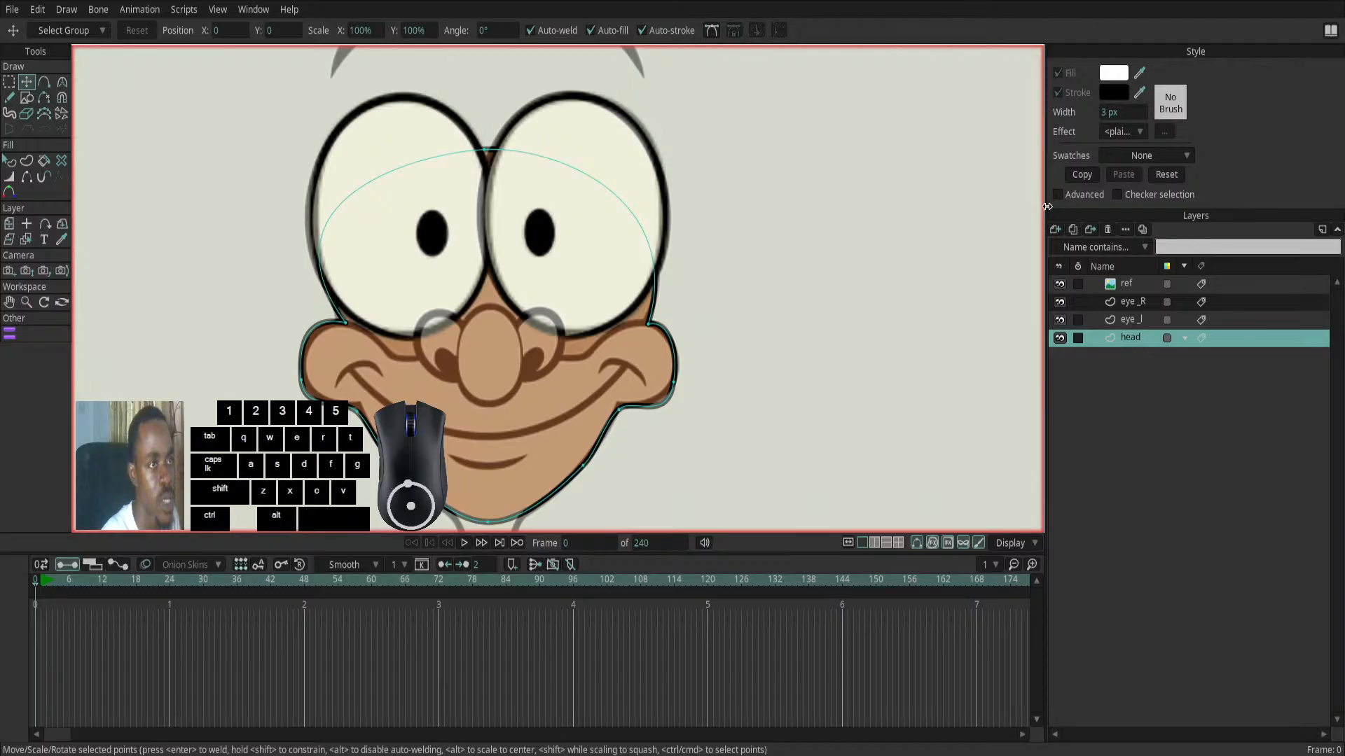
# - Add a new vector layer directly above the head layer and name it nose
pyautogui.click(1060, 230)
pyautogui.click(1067, 242)
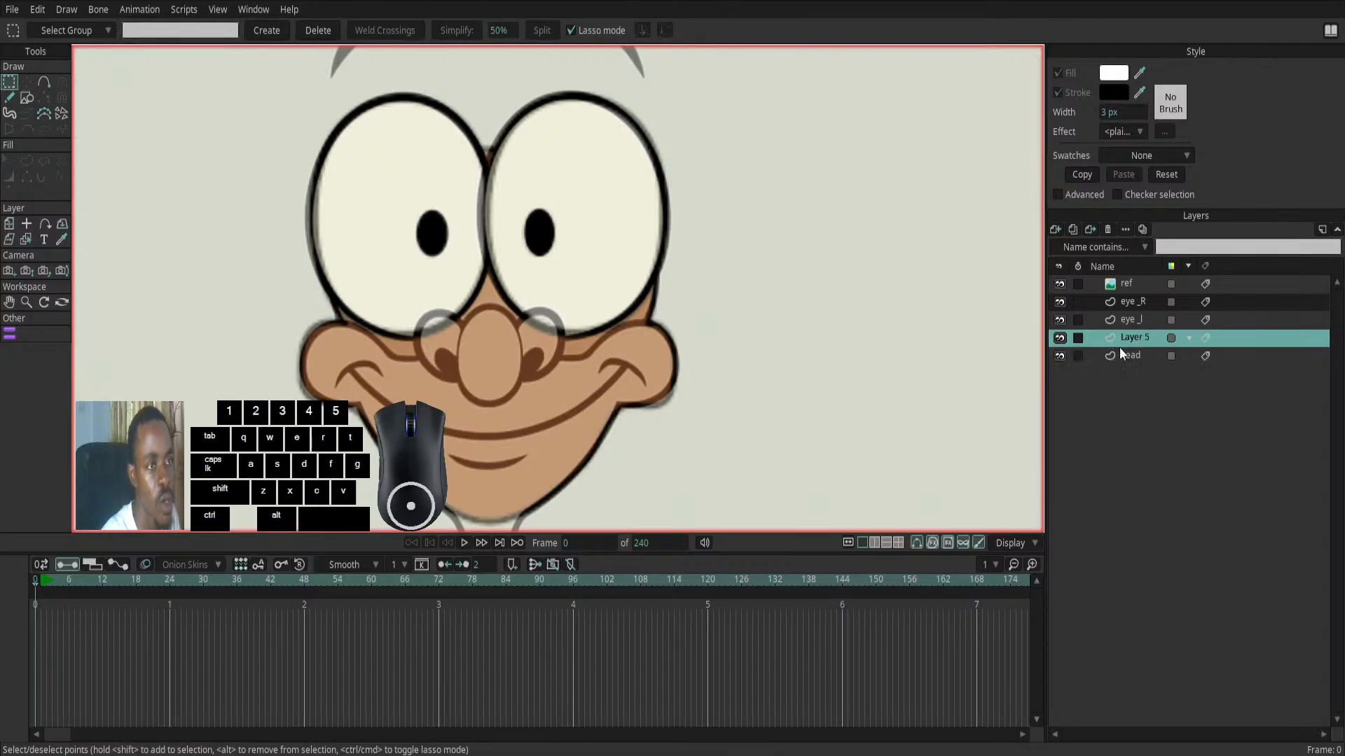
pyautogui.doubleClick(1132, 335)
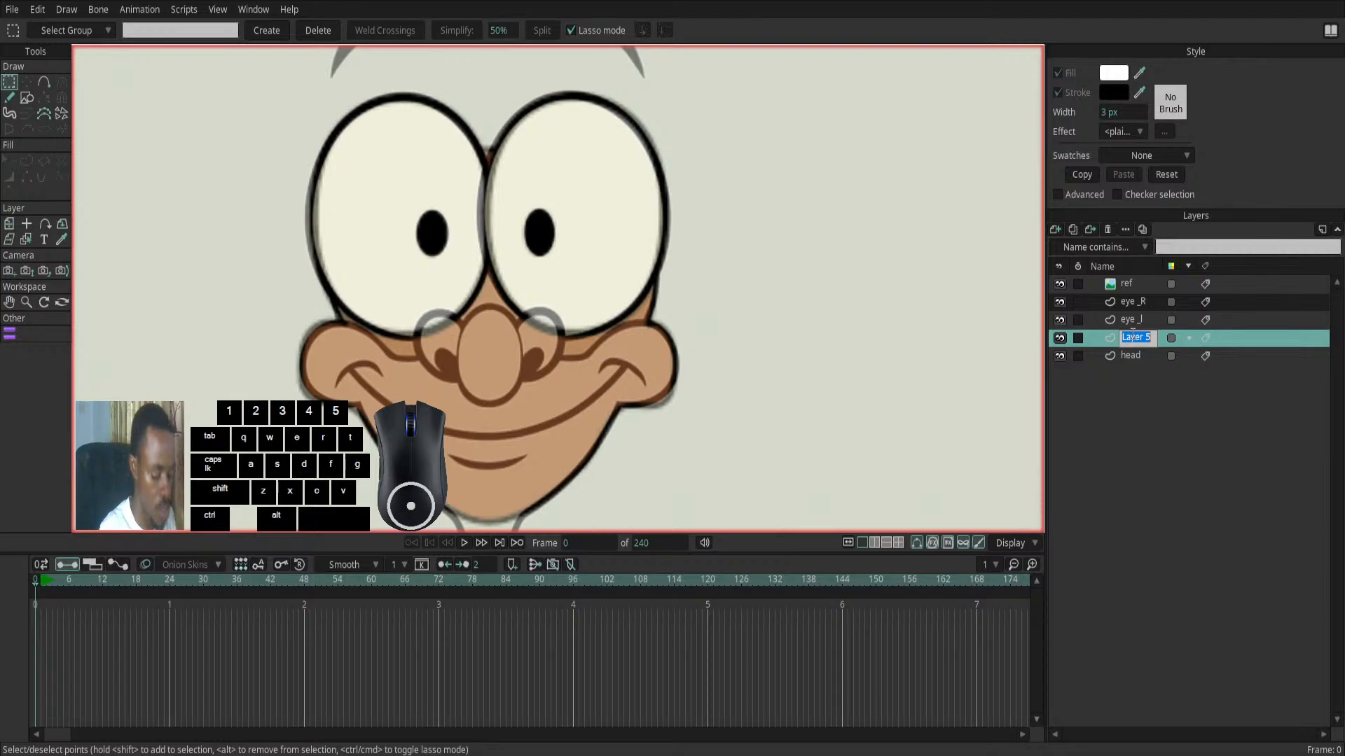
pyautogui.write('nose')
pyautogui.press('Return')
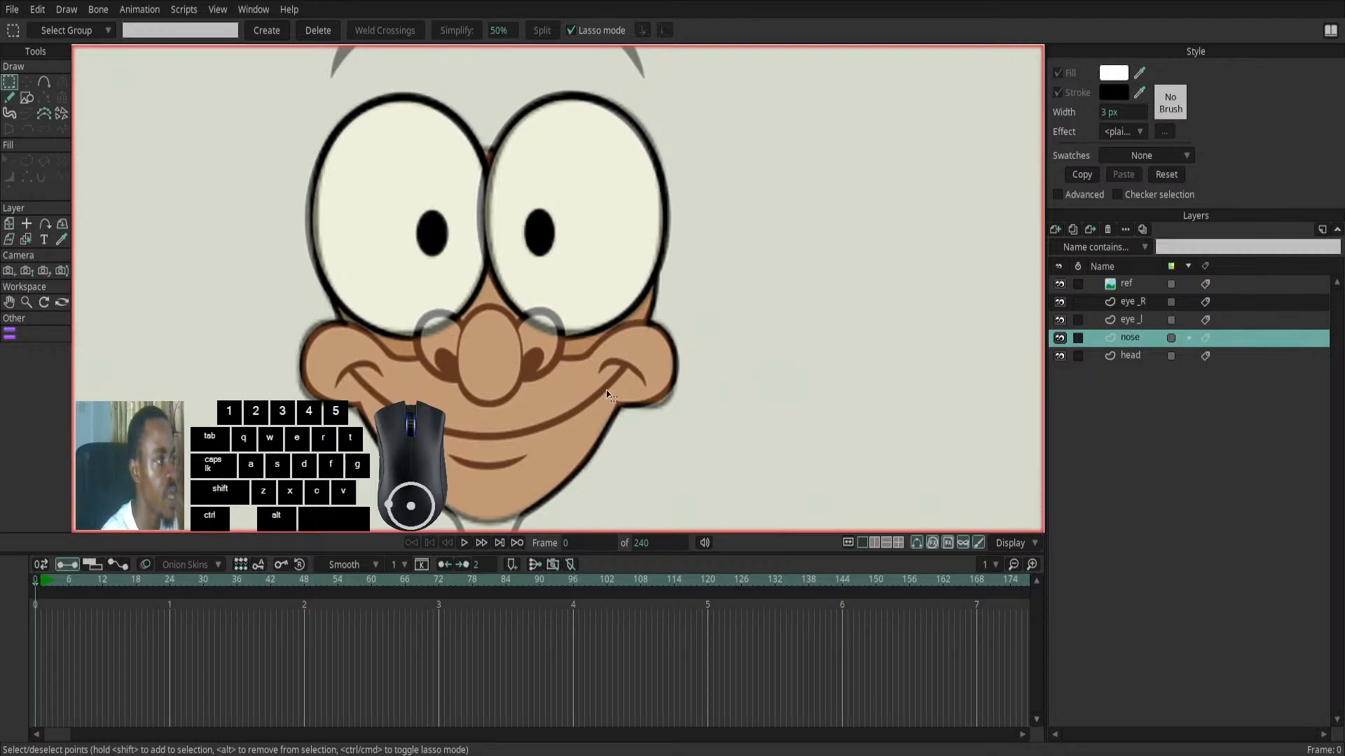
# - Hide the eye_l and eye_R layers and draw a filled, strokeless ellipse over the reference's central nose bulb
pyautogui.click(1061, 320)
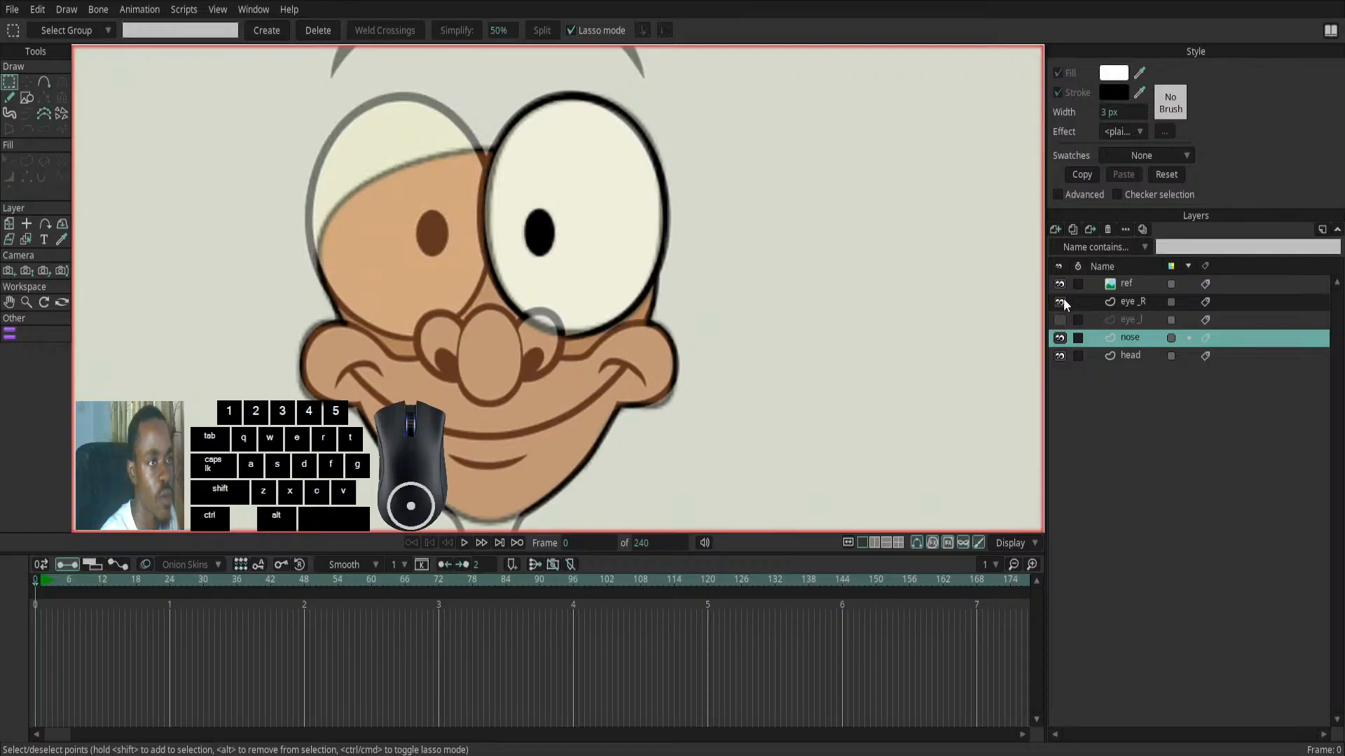
pyautogui.click(1061, 301)
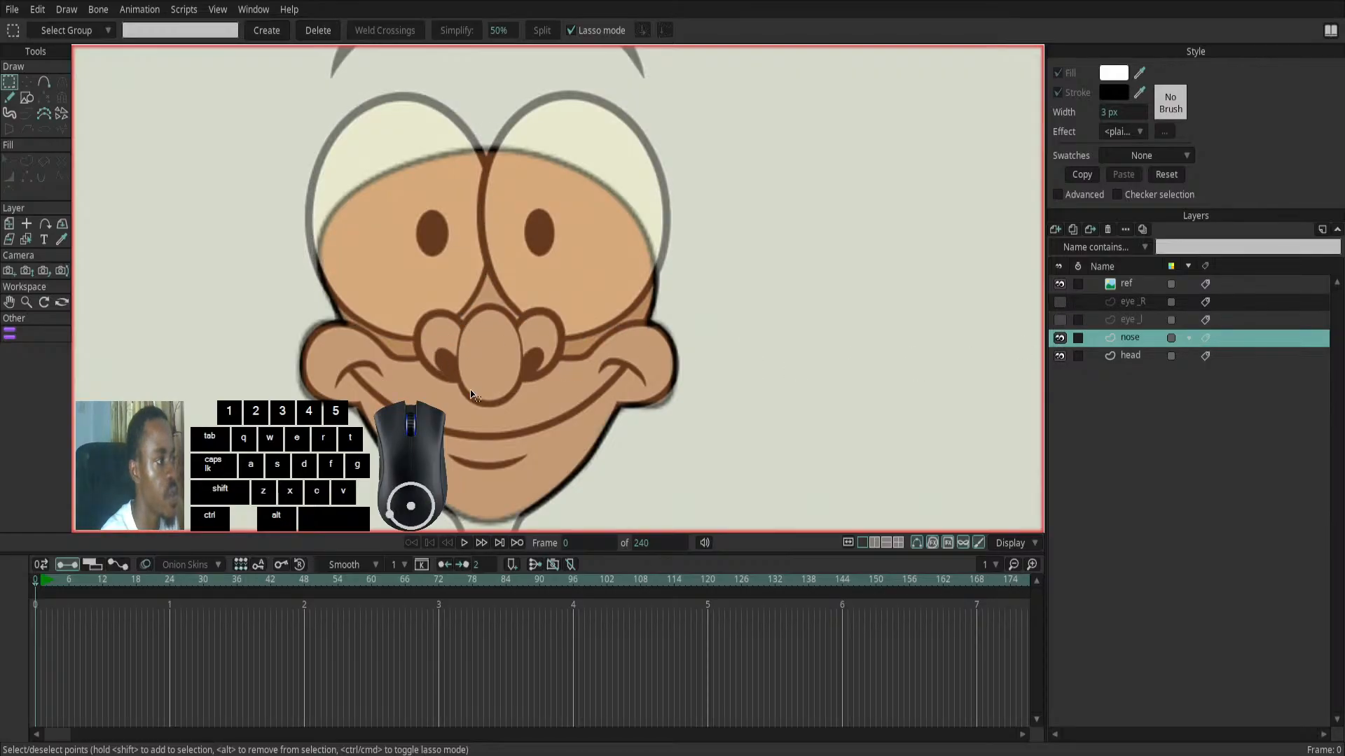
pyautogui.click(27, 99)
pyautogui.click(172, 32)
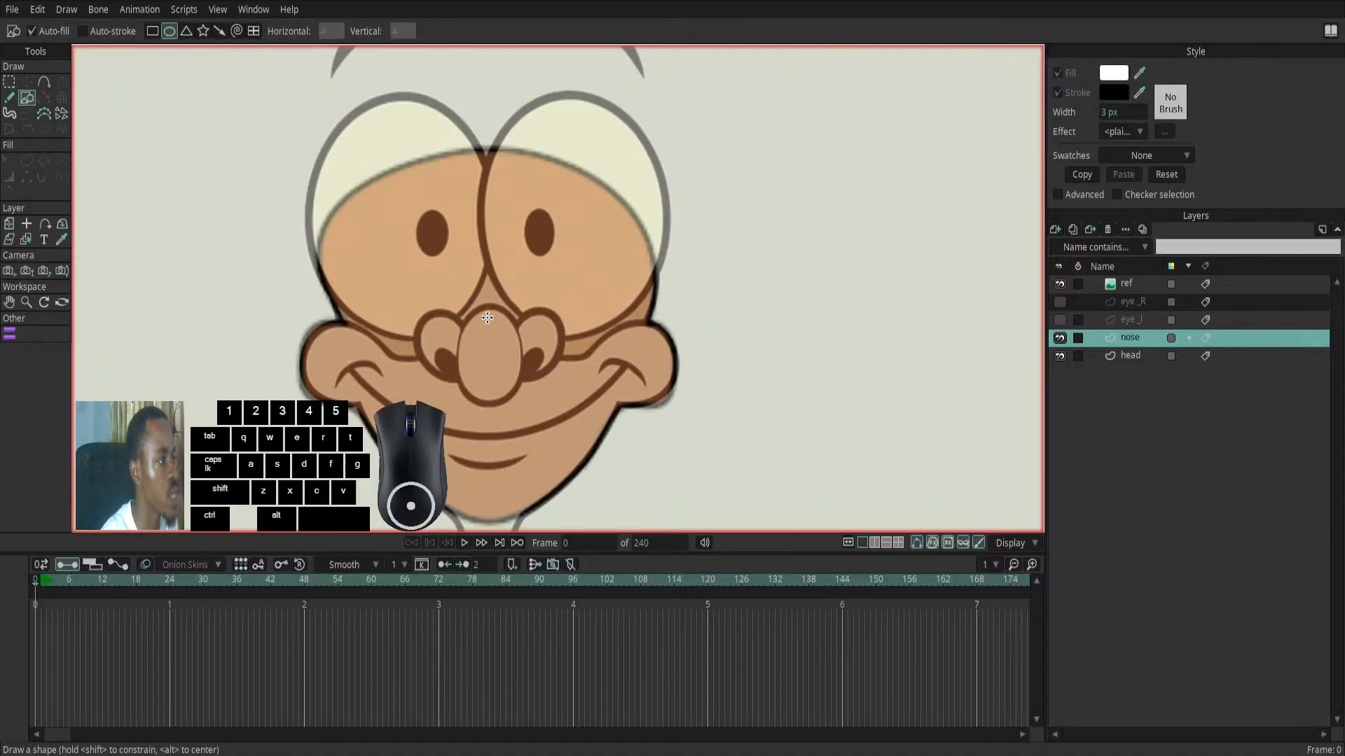
pyautogui.moveTo(477, 312); pyautogui.dragTo(529, 406)
# - Reposition and widen the ellipse on the nose layer to match the outline of the reference's central nose bulb
pyautogui.press('t')
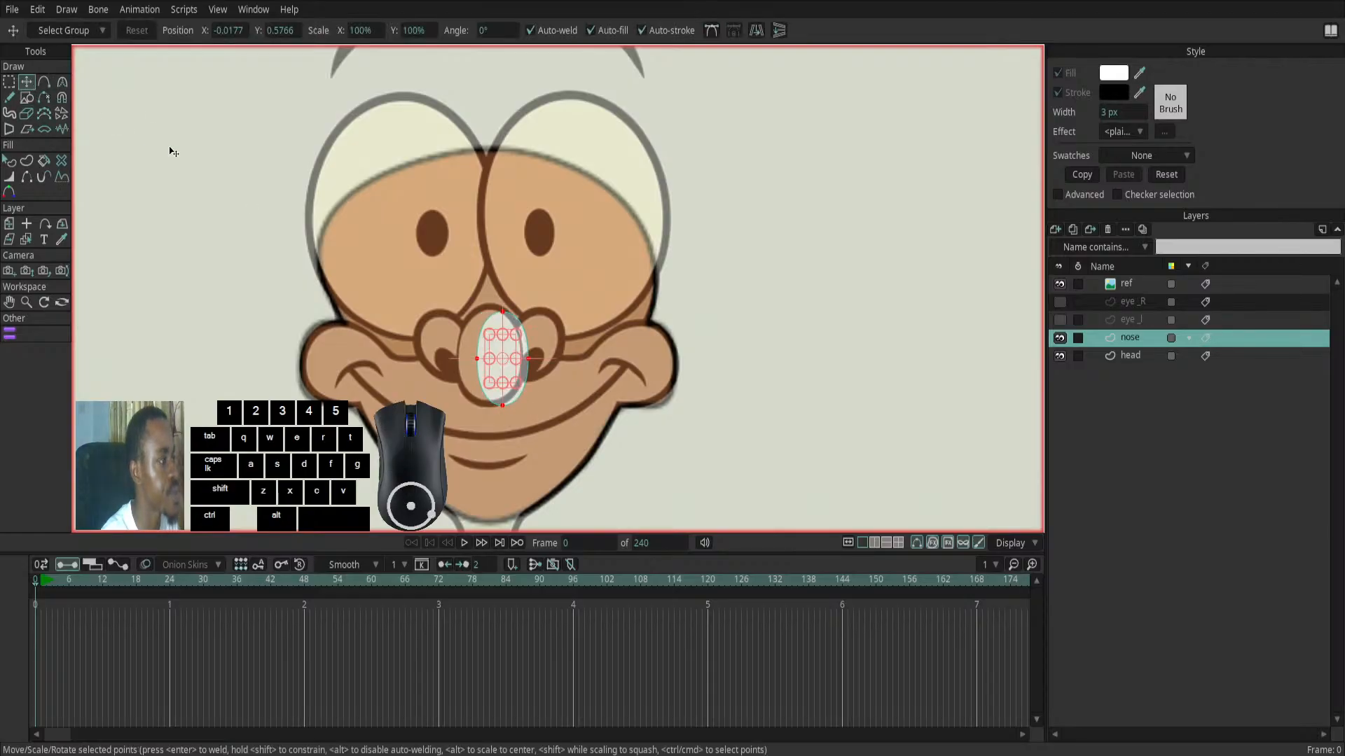
pyautogui.moveTo(500, 373); pyautogui.dragTo(483, 368)
pyautogui.moveTo(485, 367); pyautogui.dragTo(461, 356)
pyautogui.moveTo(488, 307); pyautogui.dragTo(488, 313)
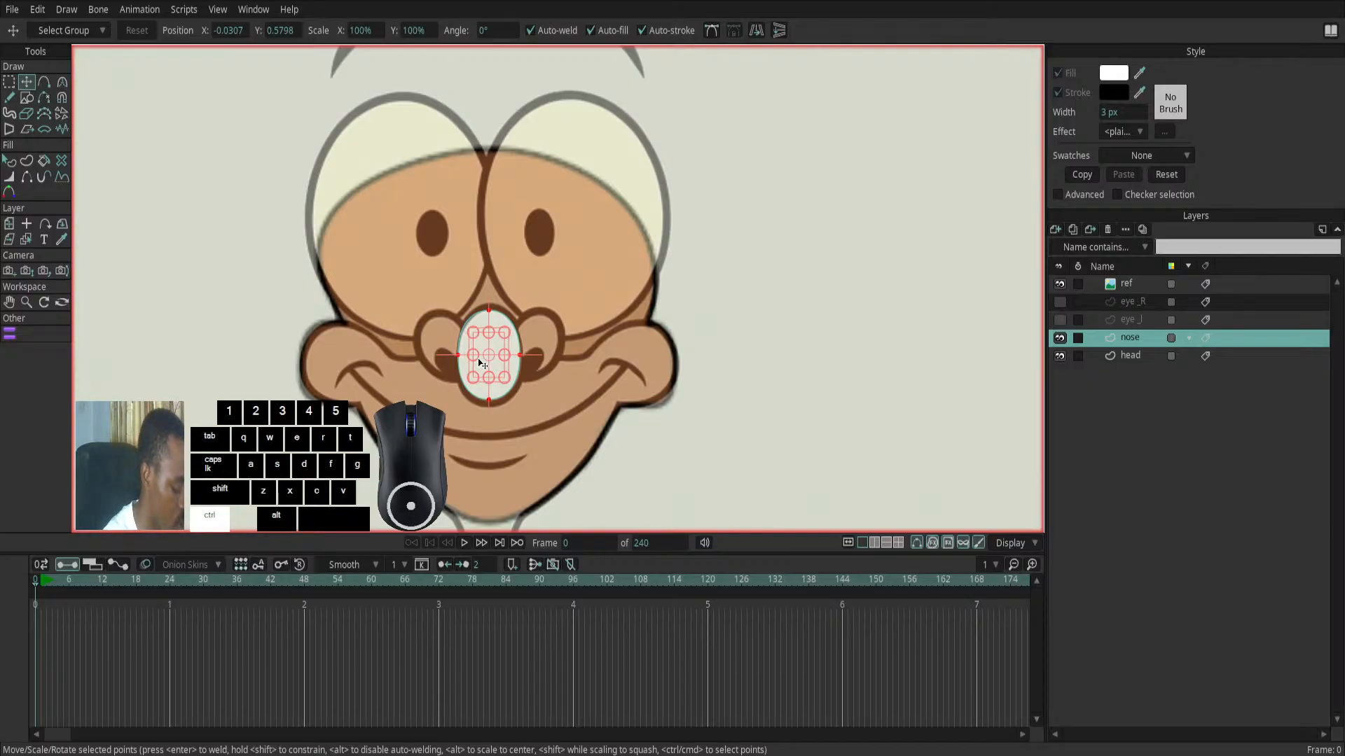
# - Duplicate the nose ellipse, then shrink, tilt and position the copy over the reference's right-hand nostril
pyautogui.hotkey('ctrl', 'c')
pyautogui.hotkey('ctrl', 'c')
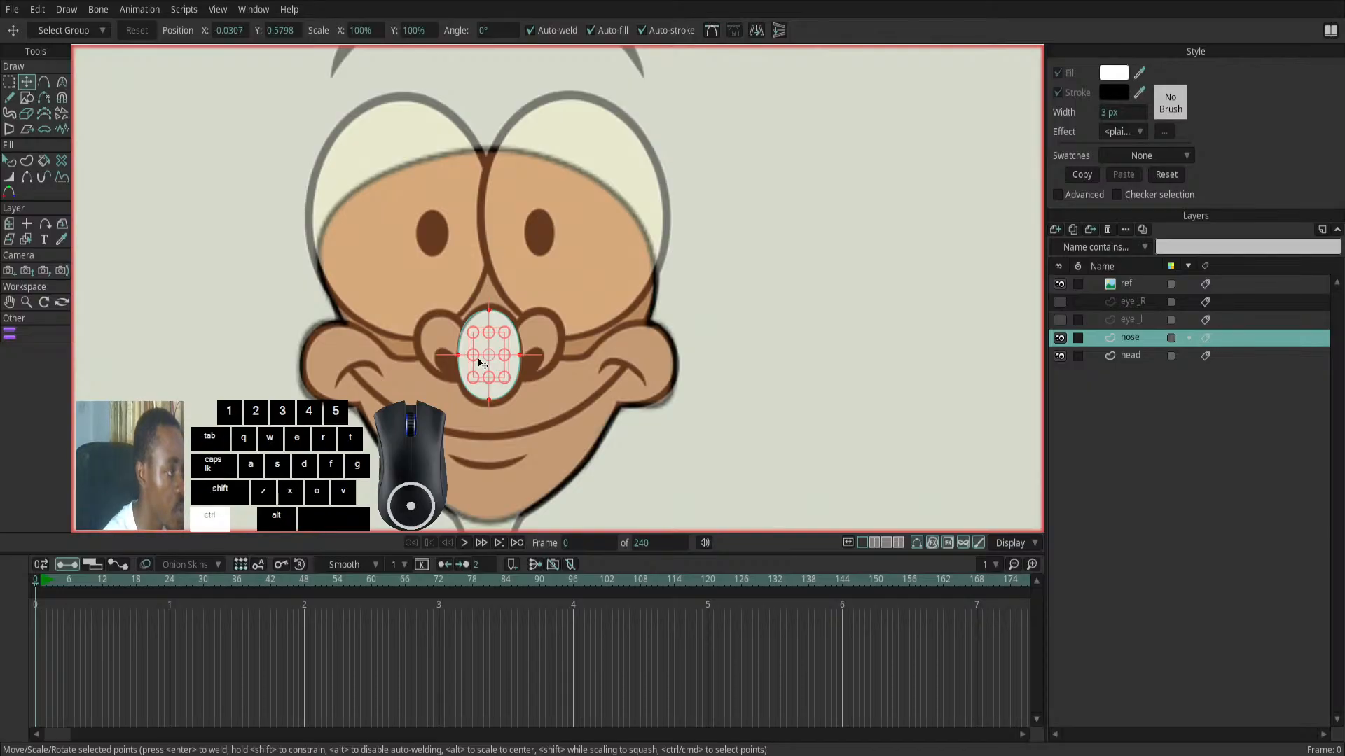
pyautogui.hotkey('ctrl', 'v')
pyautogui.moveTo(481, 362); pyautogui.dragTo(522, 344)
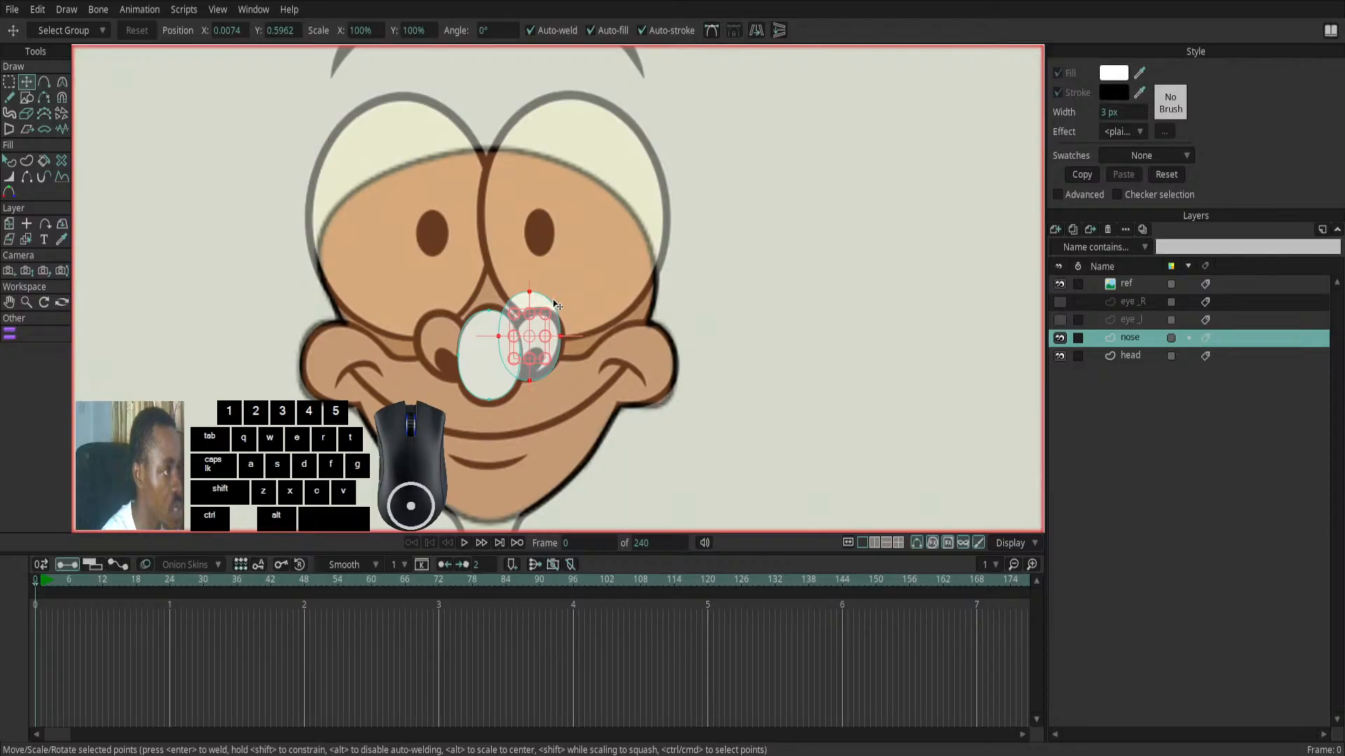
pyautogui.scroll(3, 554, 309)
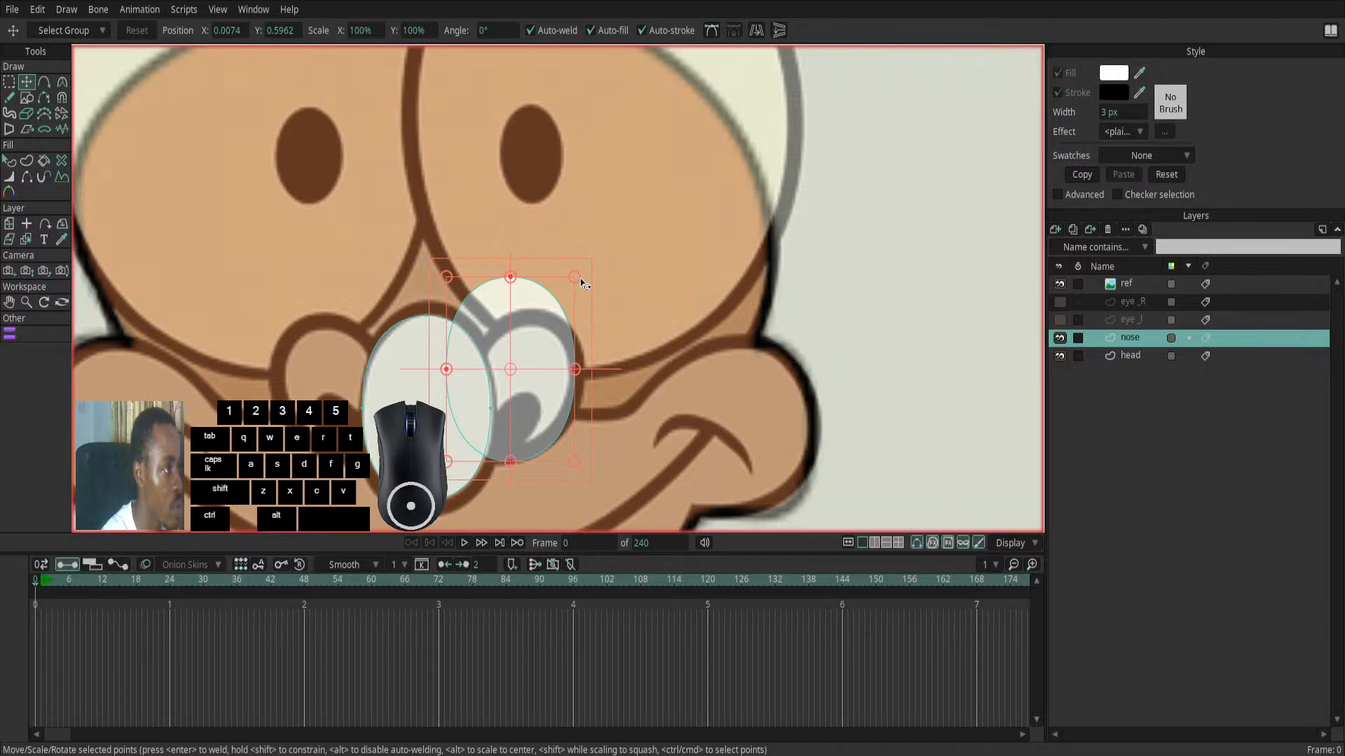
pyautogui.moveTo(580, 281); pyautogui.dragTo(590, 350)
pyautogui.moveTo(567, 293); pyautogui.dragTo(558, 363)
pyautogui.moveTo(562, 316); pyautogui.dragTo(558, 371)
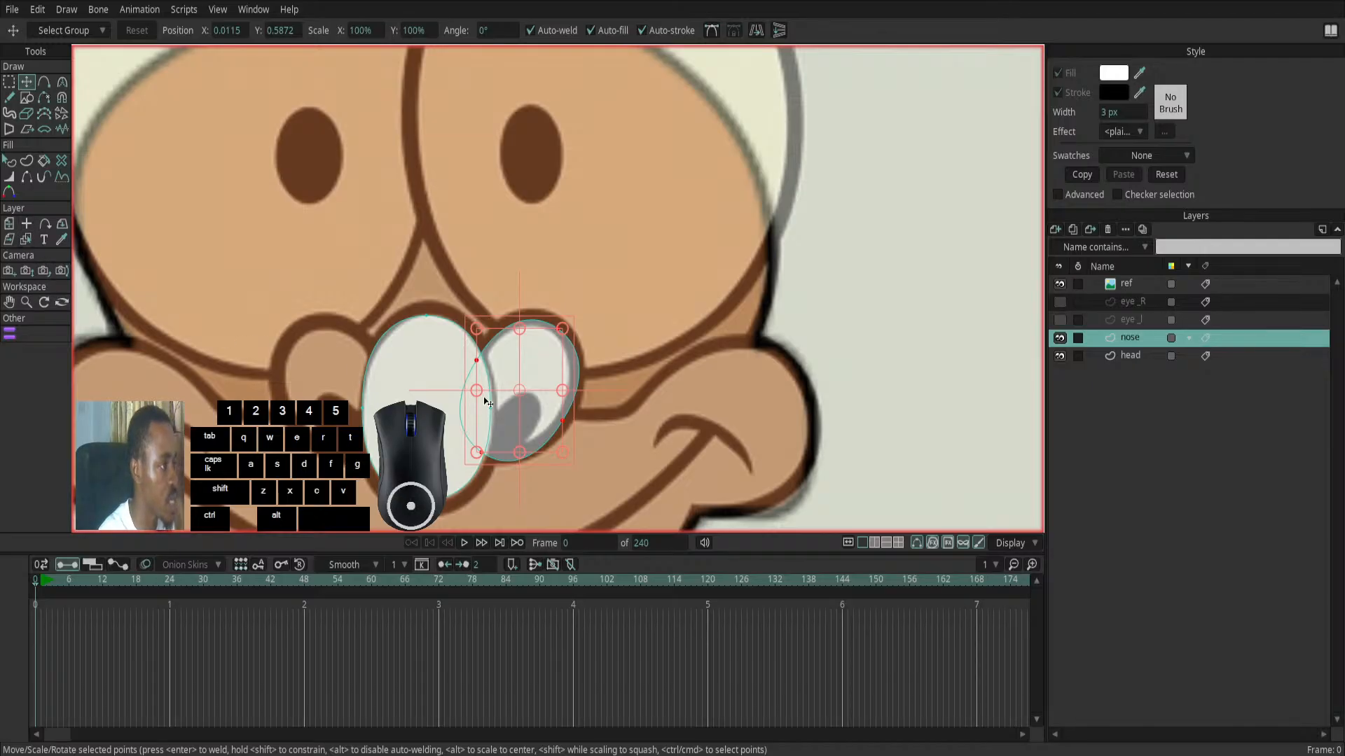
# - Duplicate the right-hand nostril shape, mirror its tilt and fit the copy over the reference's left-hand nostril
pyautogui.hotkey('ctrl', 'c')
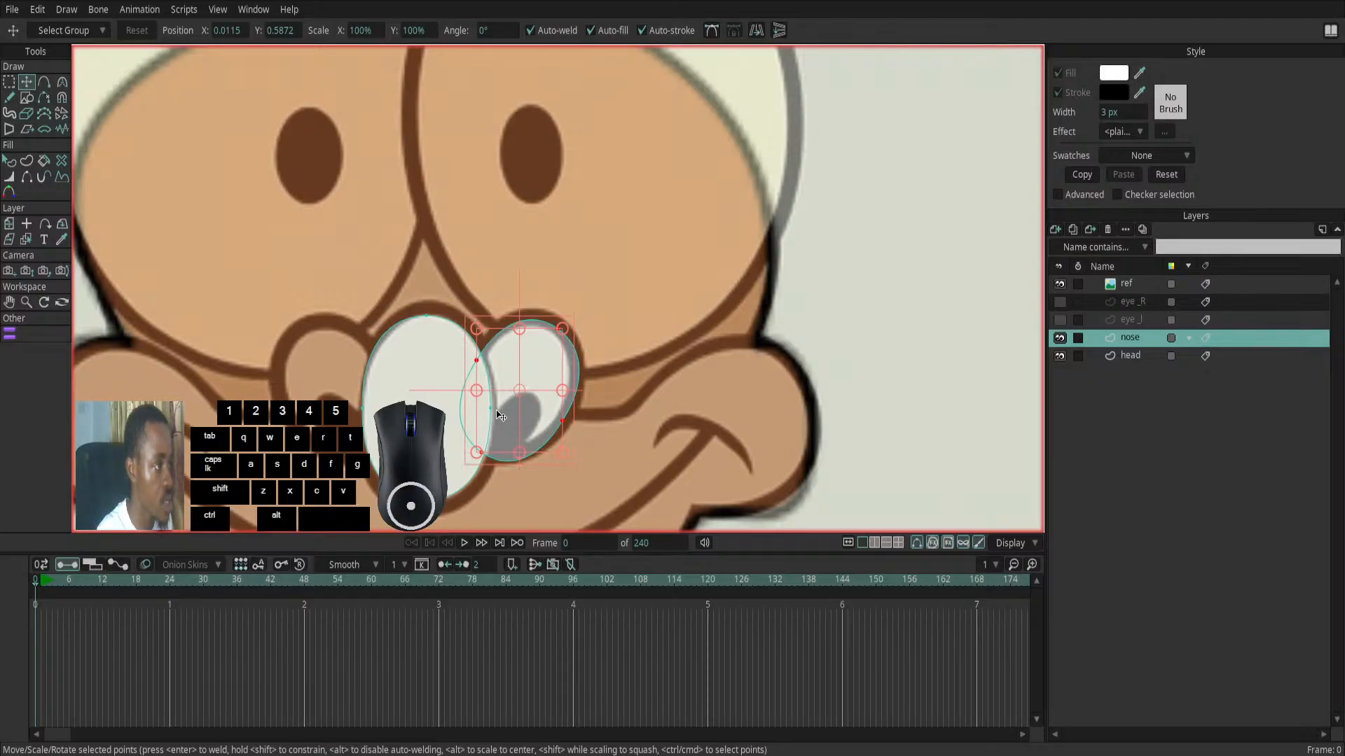
pyautogui.hotkey('ctrl', 'v')
pyautogui.moveTo(504, 414); pyautogui.dragTo(359, 381)
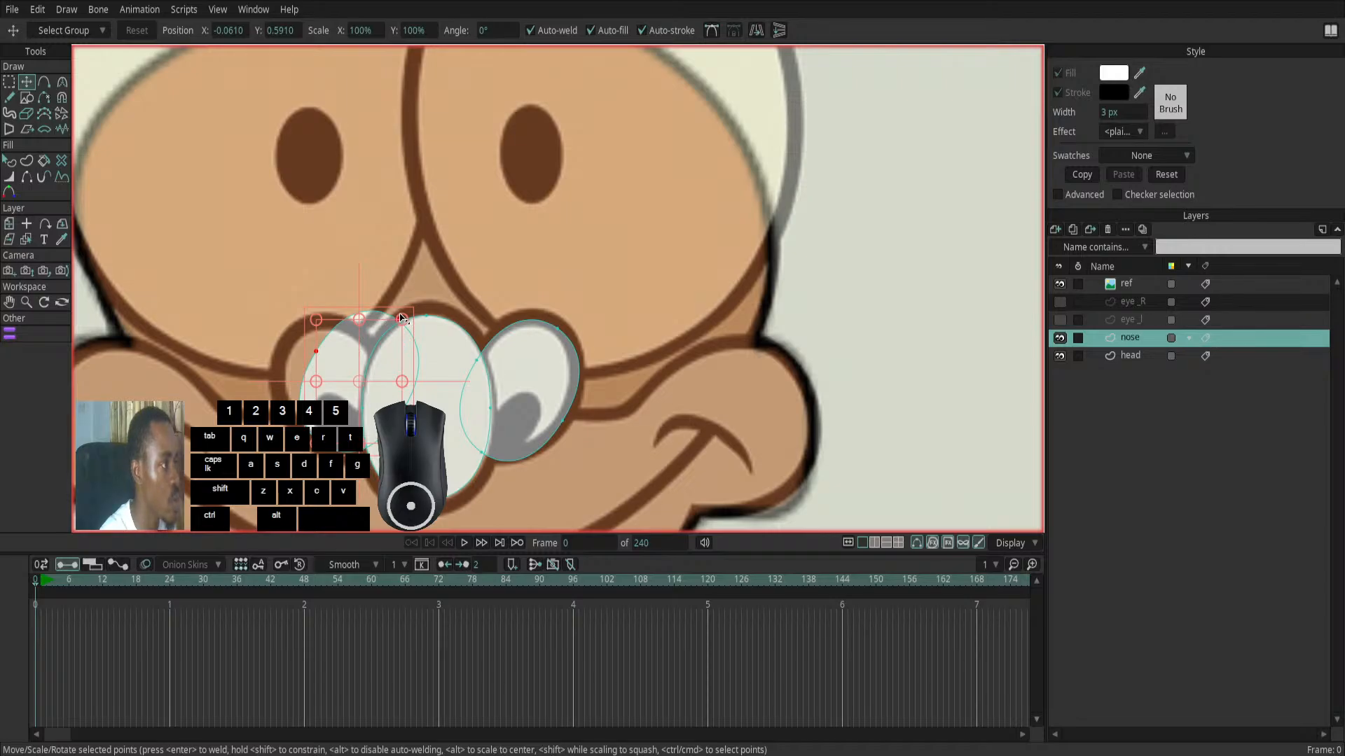
pyautogui.scroll(1, 402, 318)
pyautogui.moveTo(413, 317); pyautogui.dragTo(292, 343)
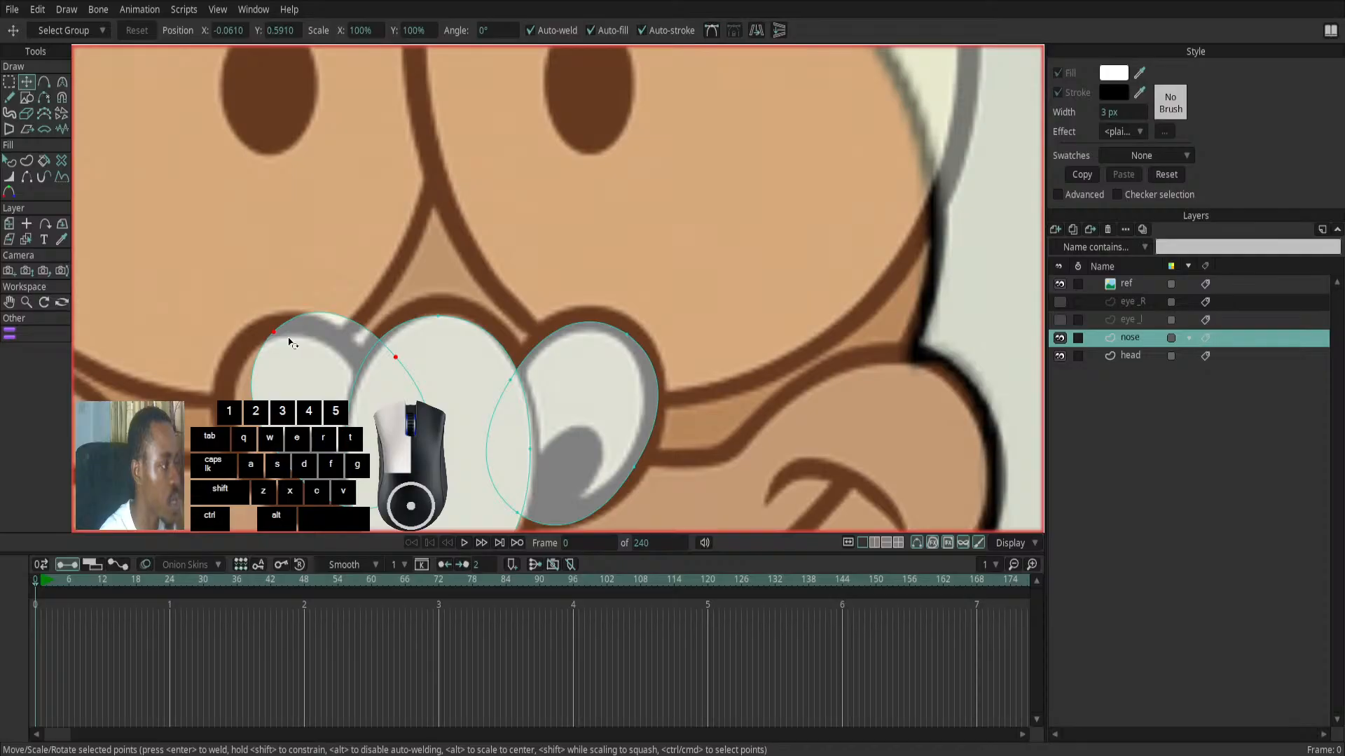
pyautogui.scroll(-2, 285, 399)
pyautogui.moveTo(278, 393); pyautogui.dragTo(280, 400)
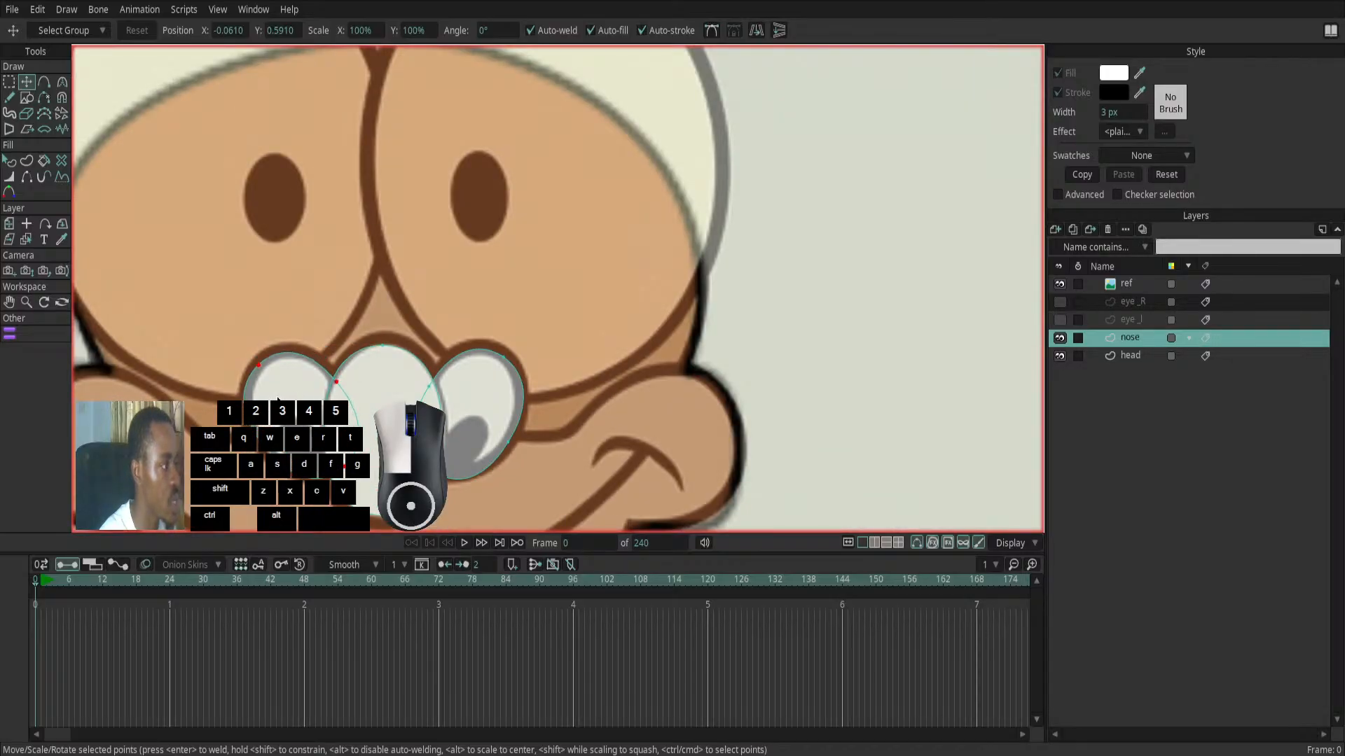
pyautogui.moveTo(278, 400); pyautogui.dragTo(274, 402)
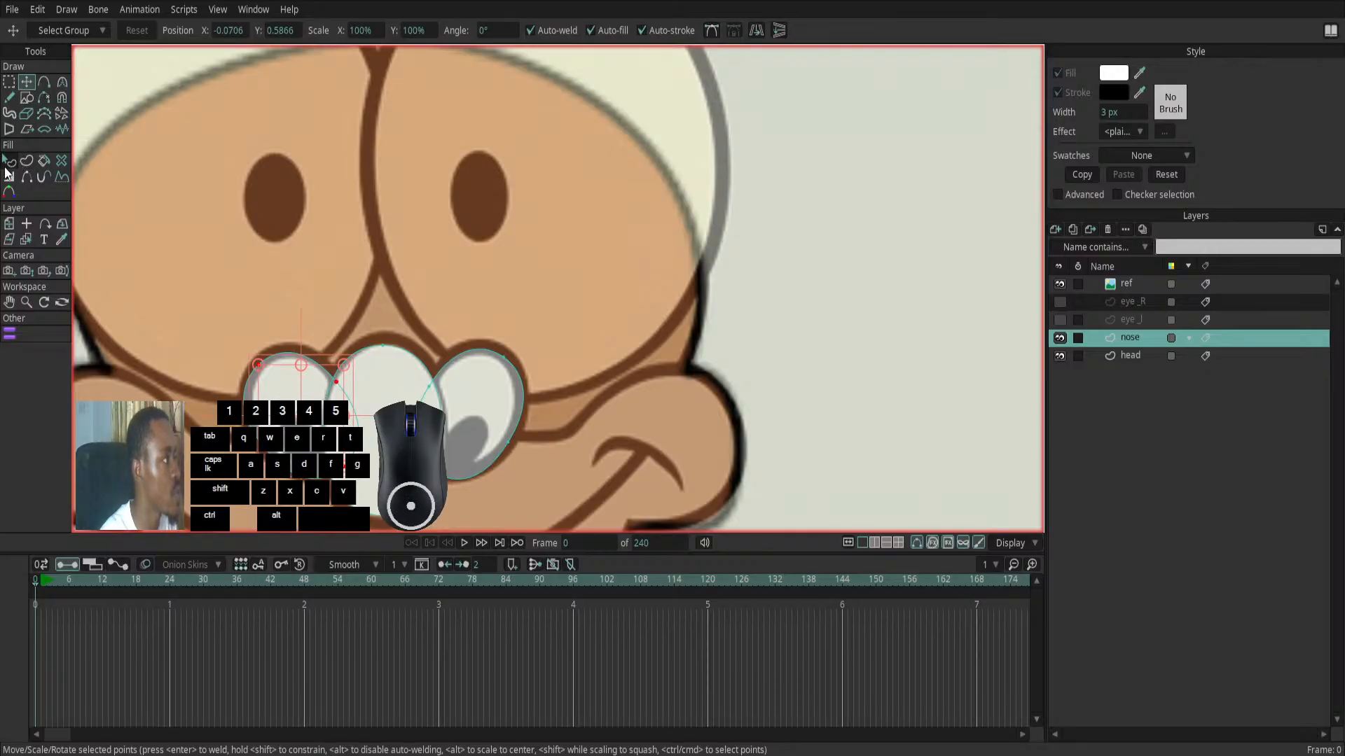
# - Try to recolour the central nose ellipse's fill by sampling a skin tone from the canvas, and undo the change
pyautogui.click(9, 161)
pyautogui.click(373, 405)
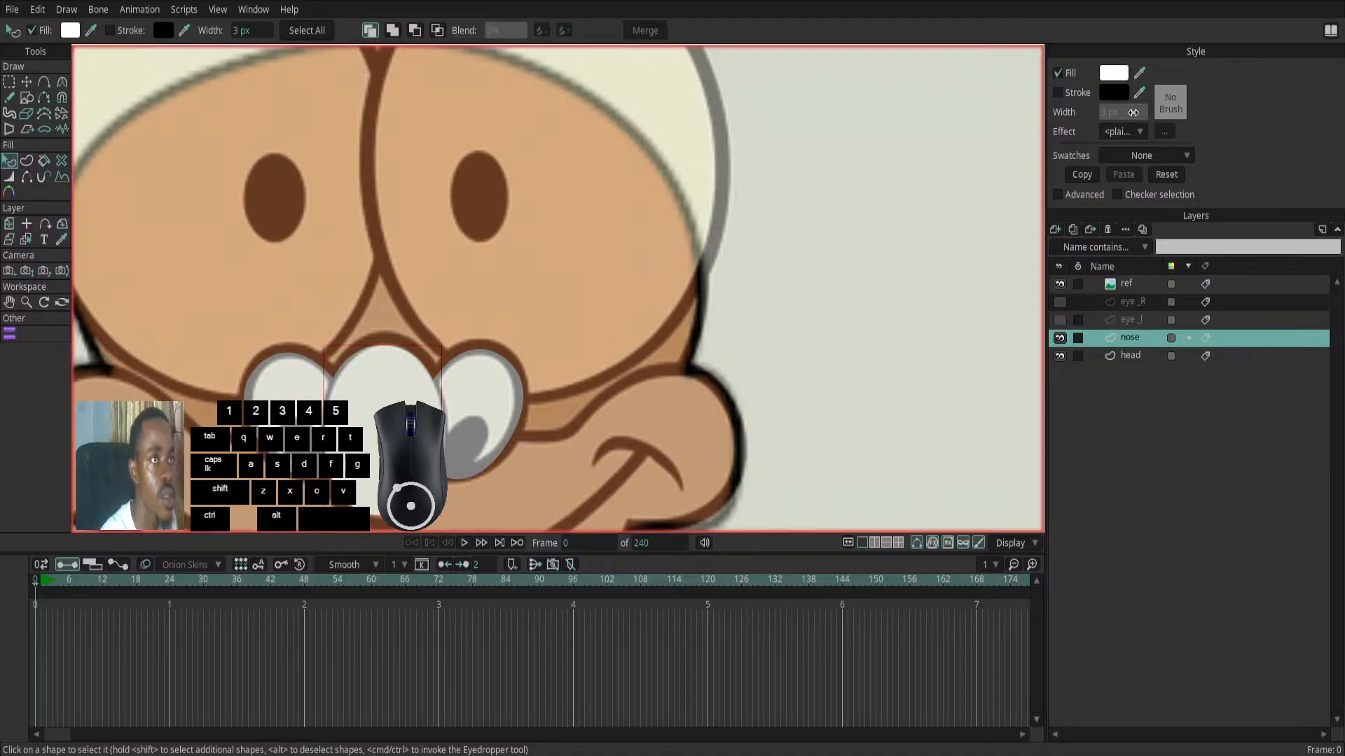
pyautogui.click(1109, 77)
pyautogui.click(852, 358)
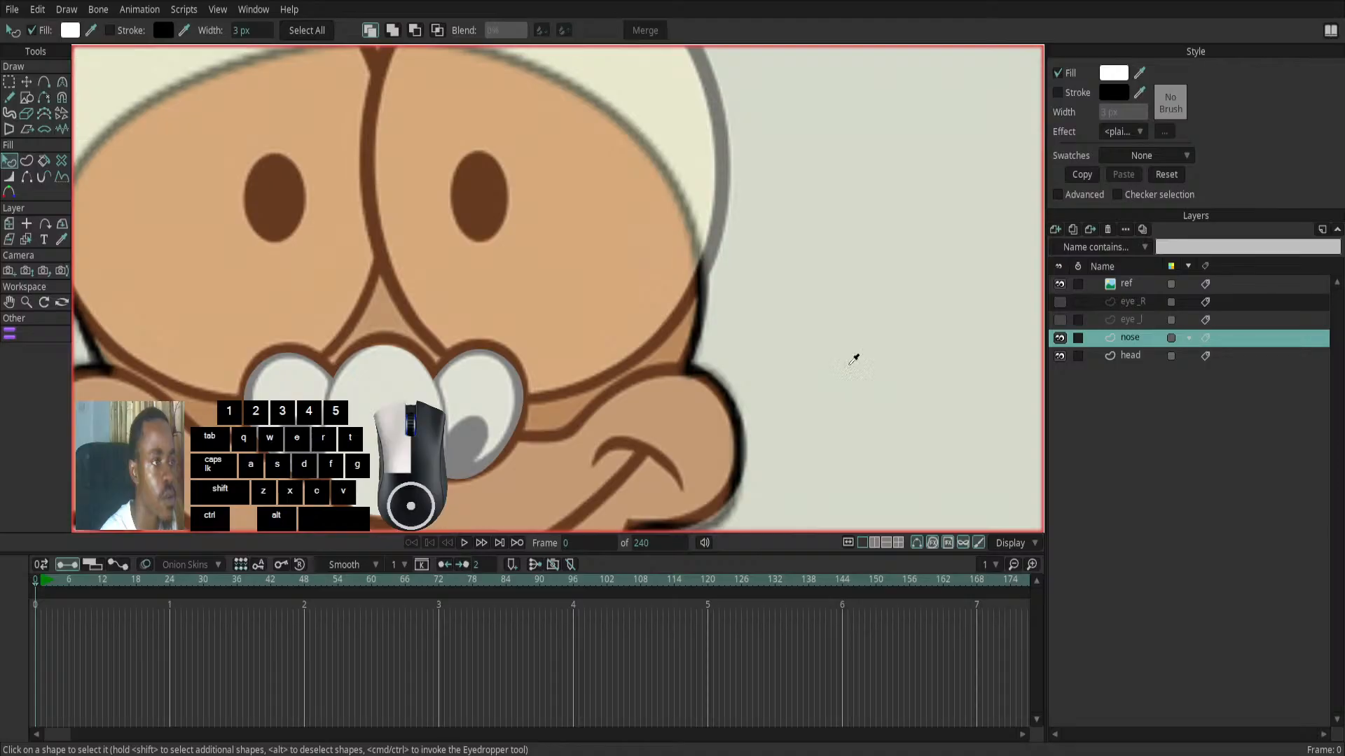
pyautogui.hotkey('ctrl', 'z')
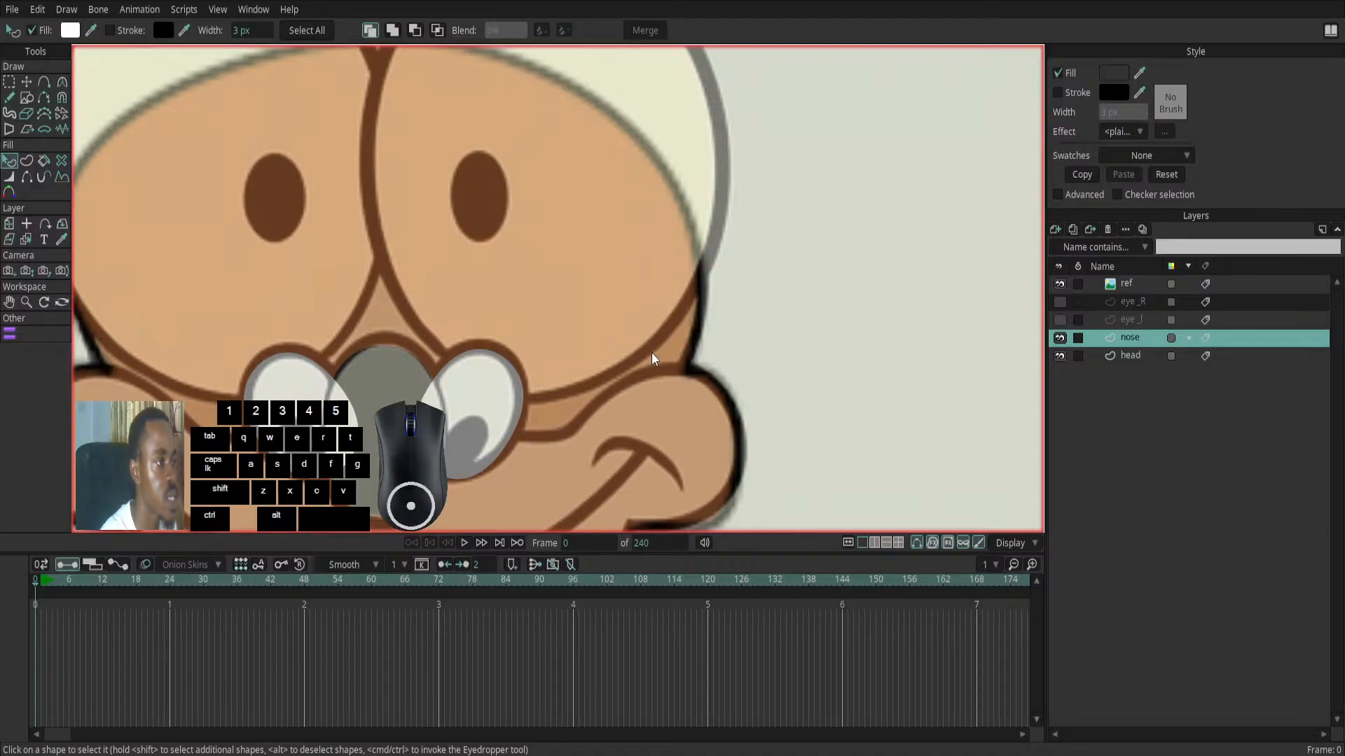
pyautogui.hotkey('ctrl', 'z')
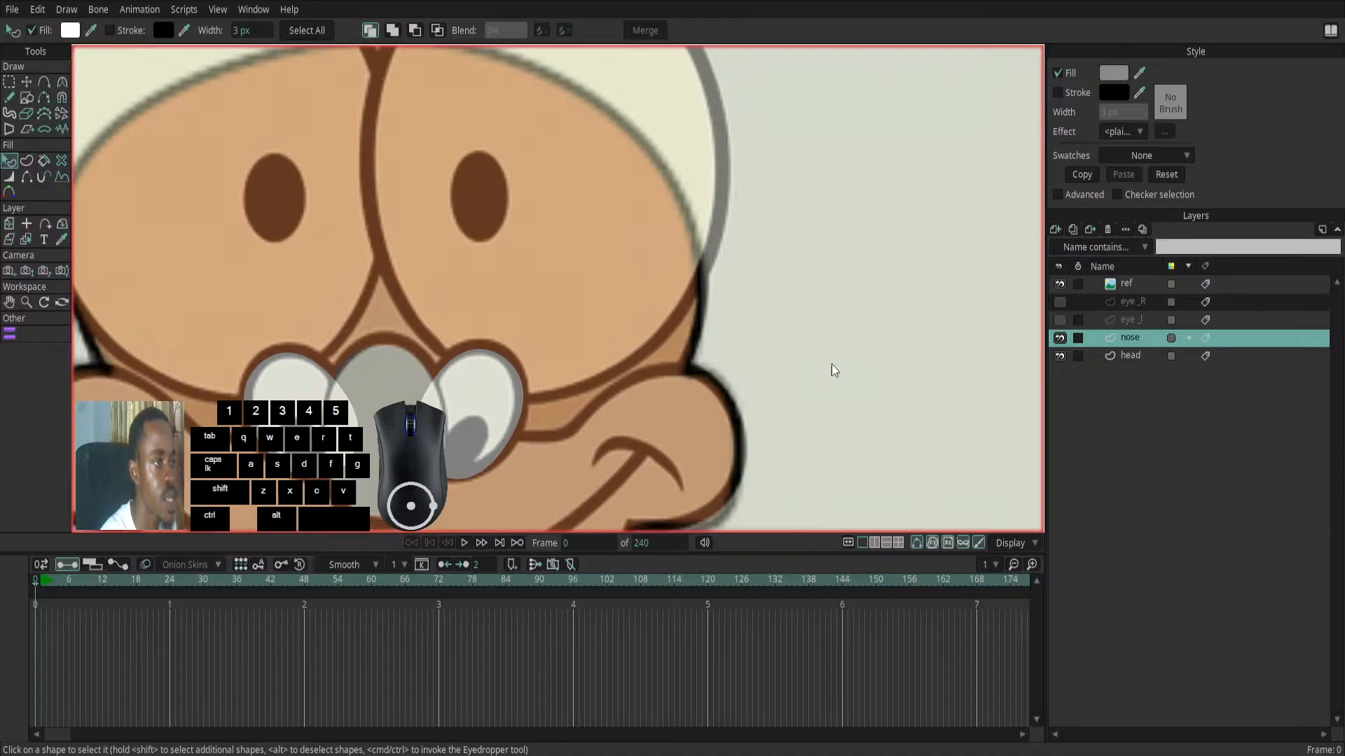
pyautogui.keyDown('ctrl'); pyautogui.click(644, 346); pyautogui.keyUp('ctrl')
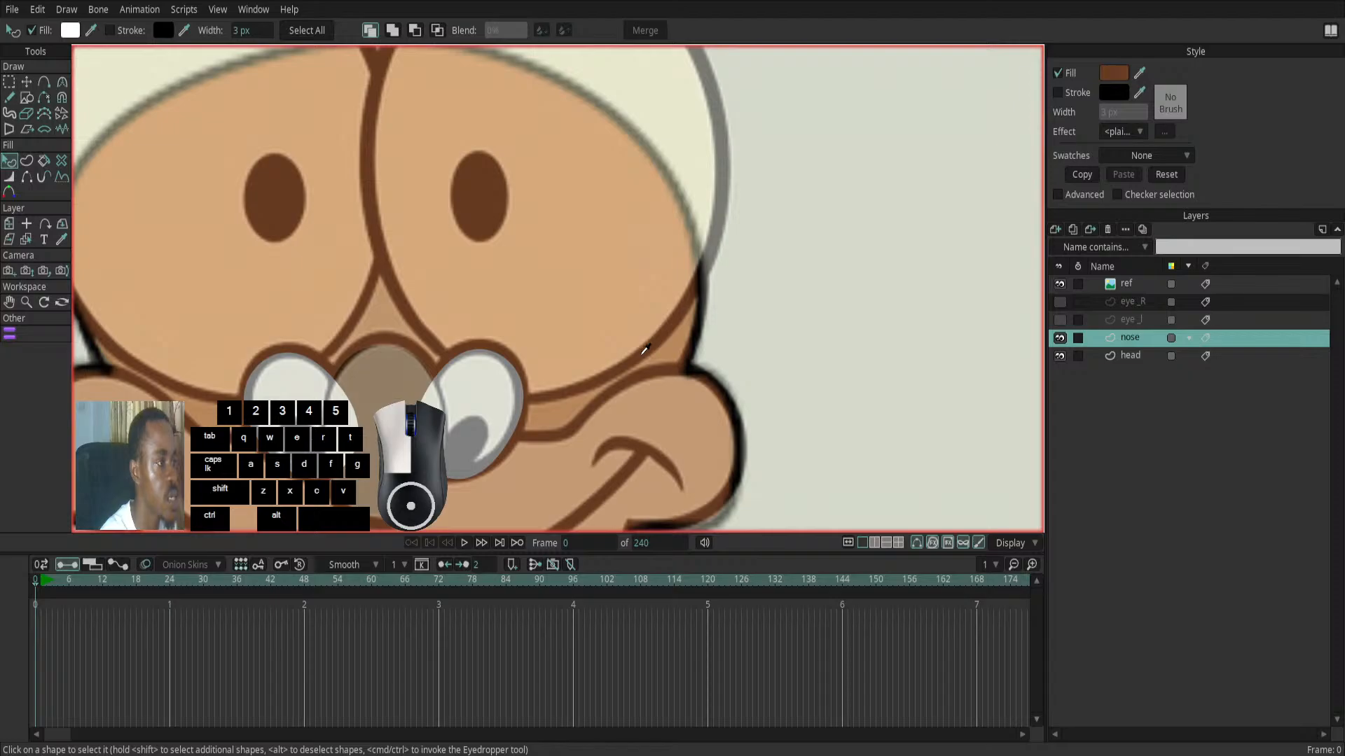
pyautogui.keyDown('ctrl'); pyautogui.click(669, 386); pyautogui.keyUp('ctrl')
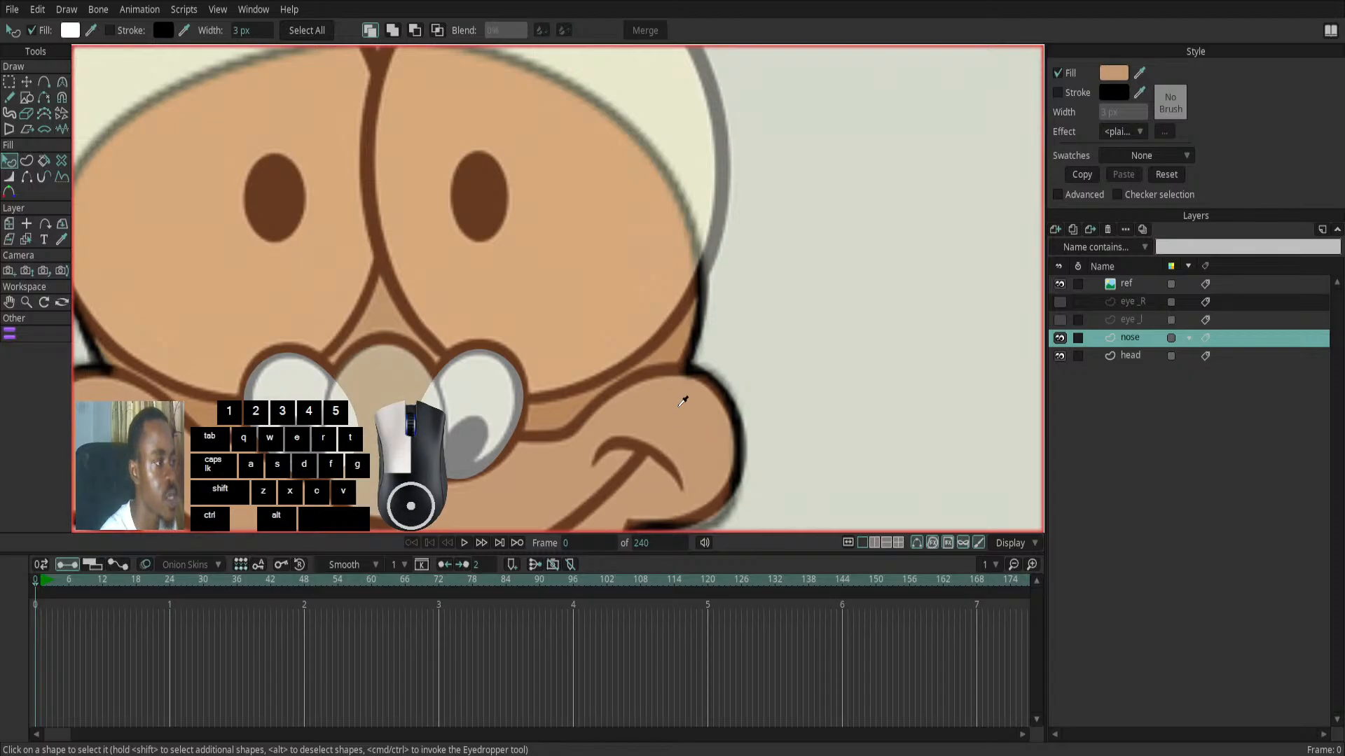
pyautogui.moveTo(987, 179); pyautogui.dragTo(987, 419)
pyautogui.hotkey('ctrl', 'z')
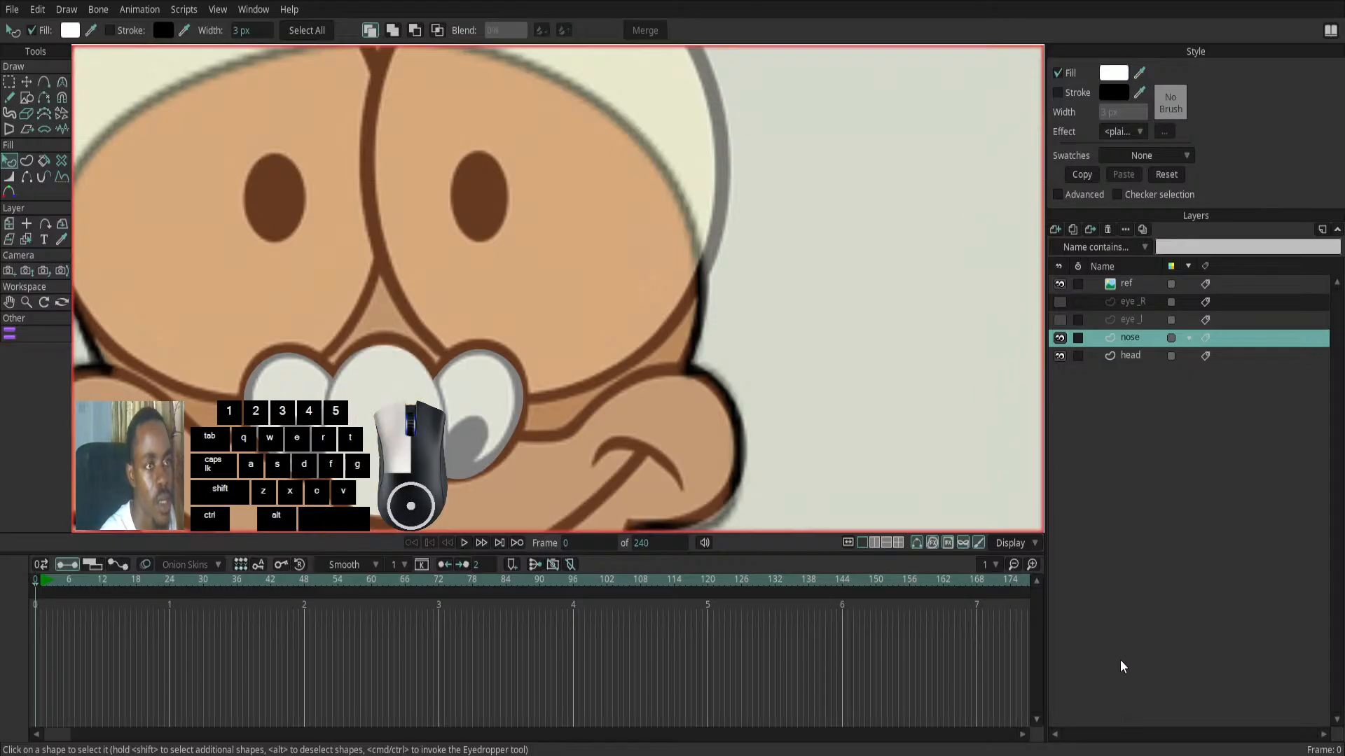
# - Copy the style of the shape on the head layer and paste it onto the central ellipse of the nose layer
pyautogui.click(1129, 284)
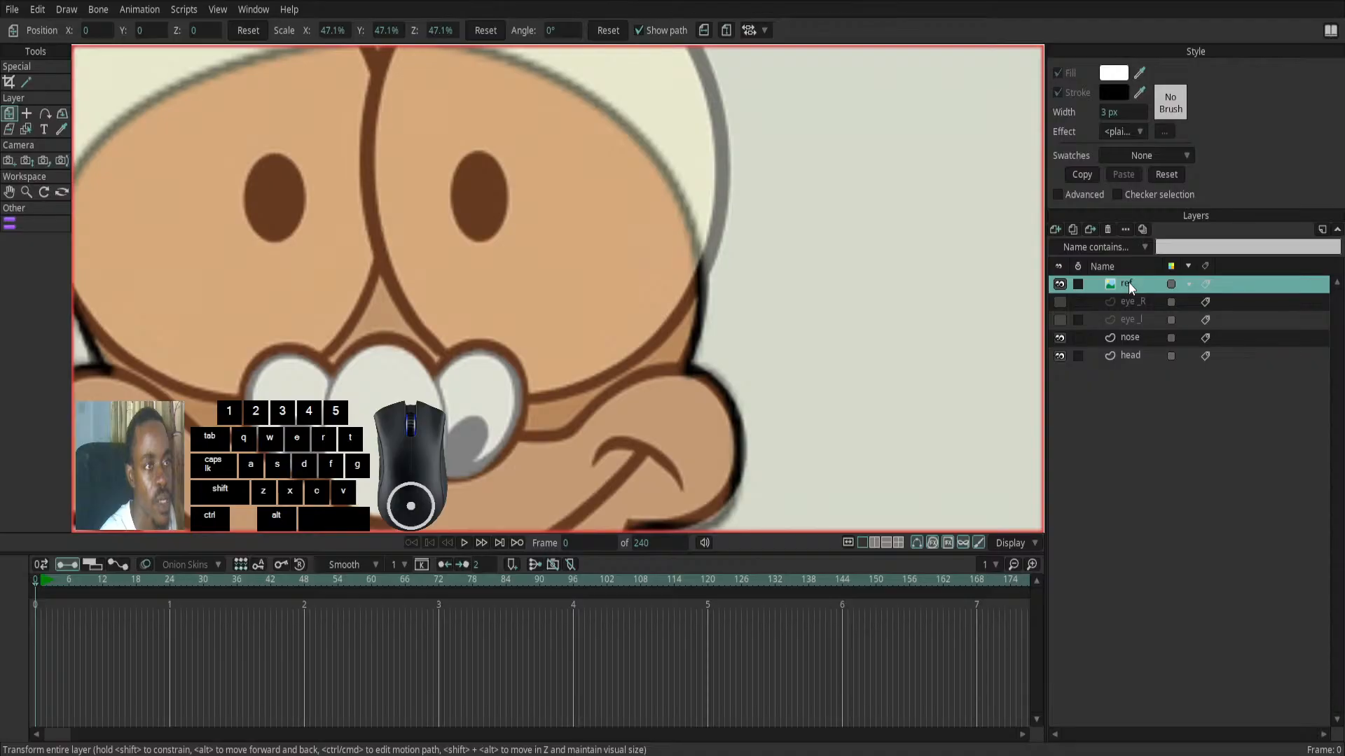
pyautogui.click(1126, 355)
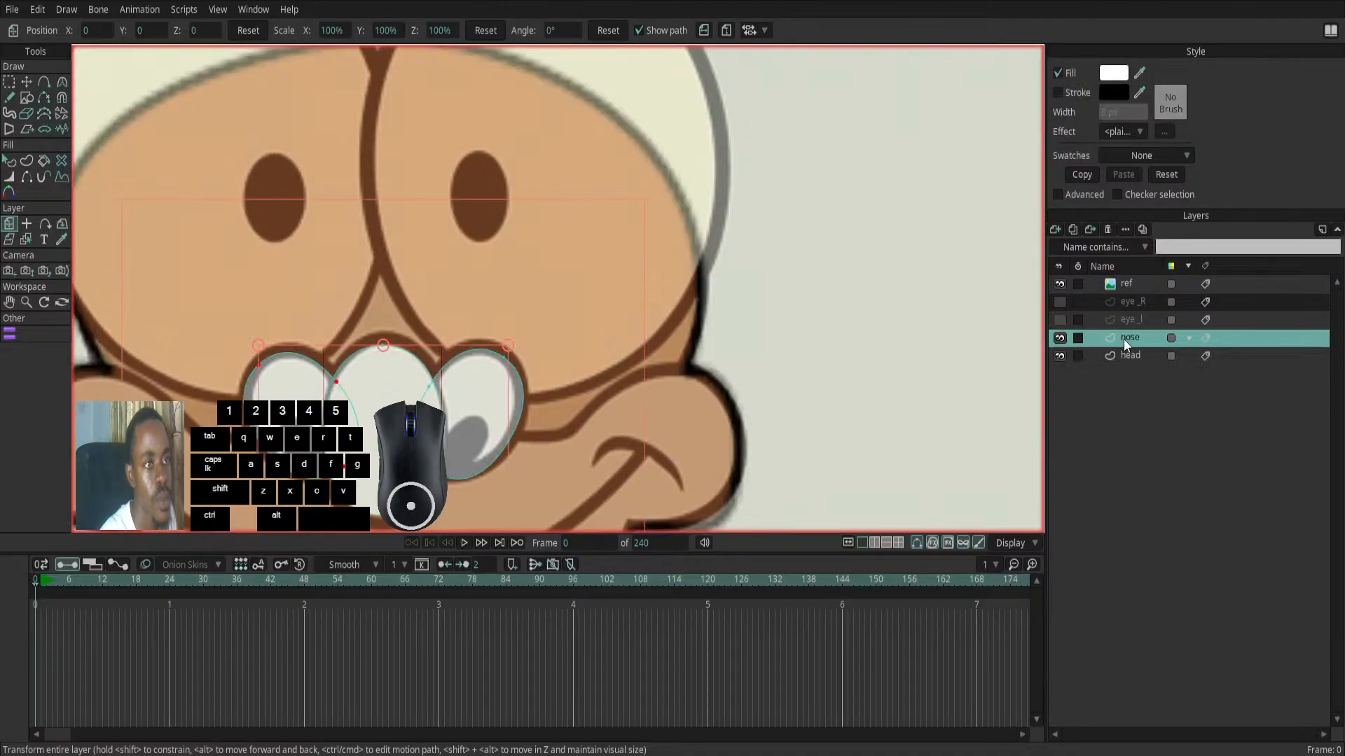
pyautogui.click(9, 160)
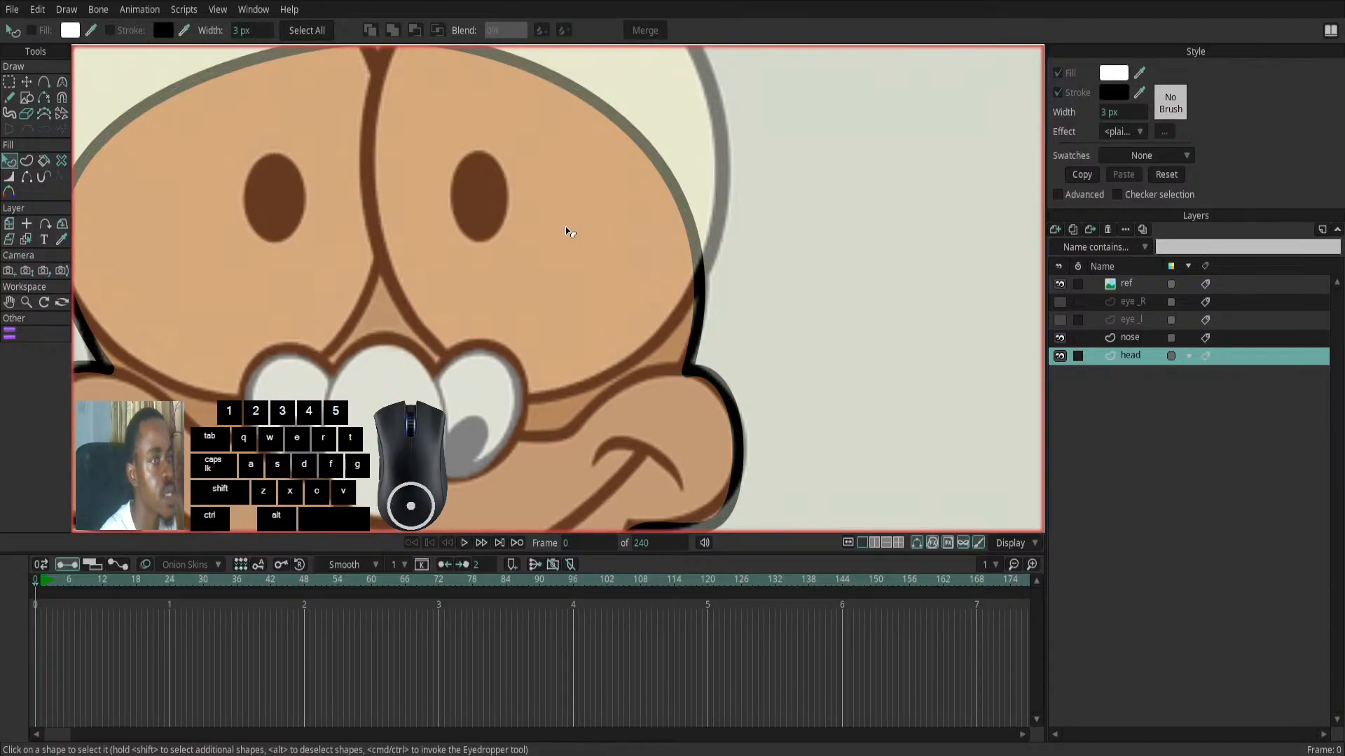
pyautogui.scroll(-3, 564, 225)
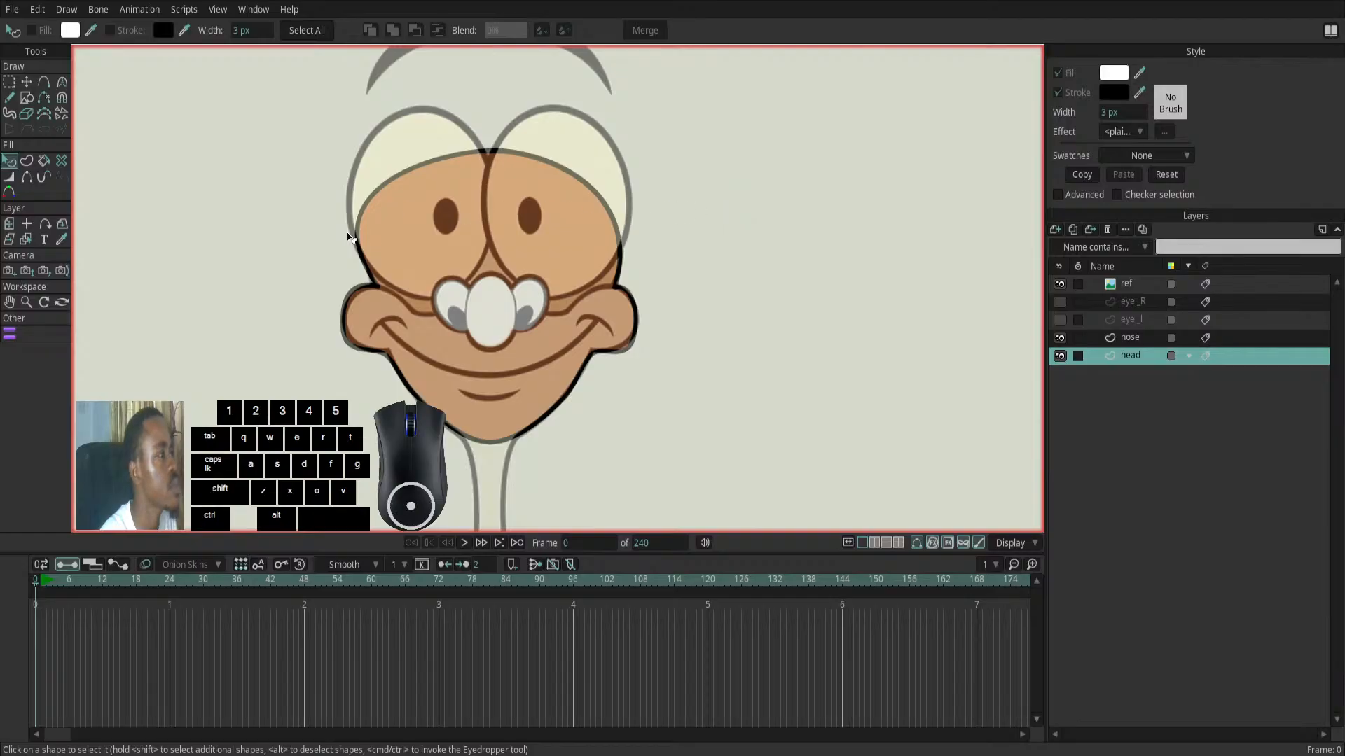
pyautogui.click(403, 348)
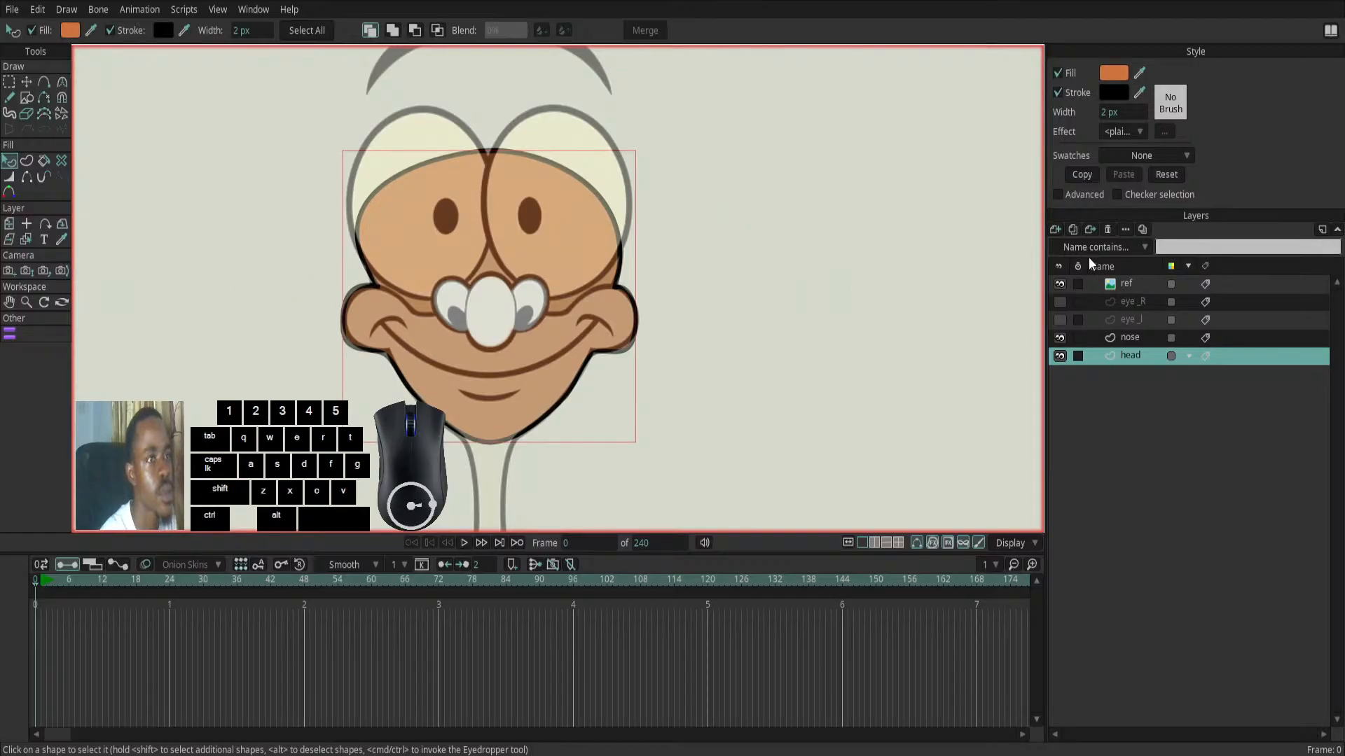
pyautogui.click(1082, 176)
pyautogui.click(1081, 175)
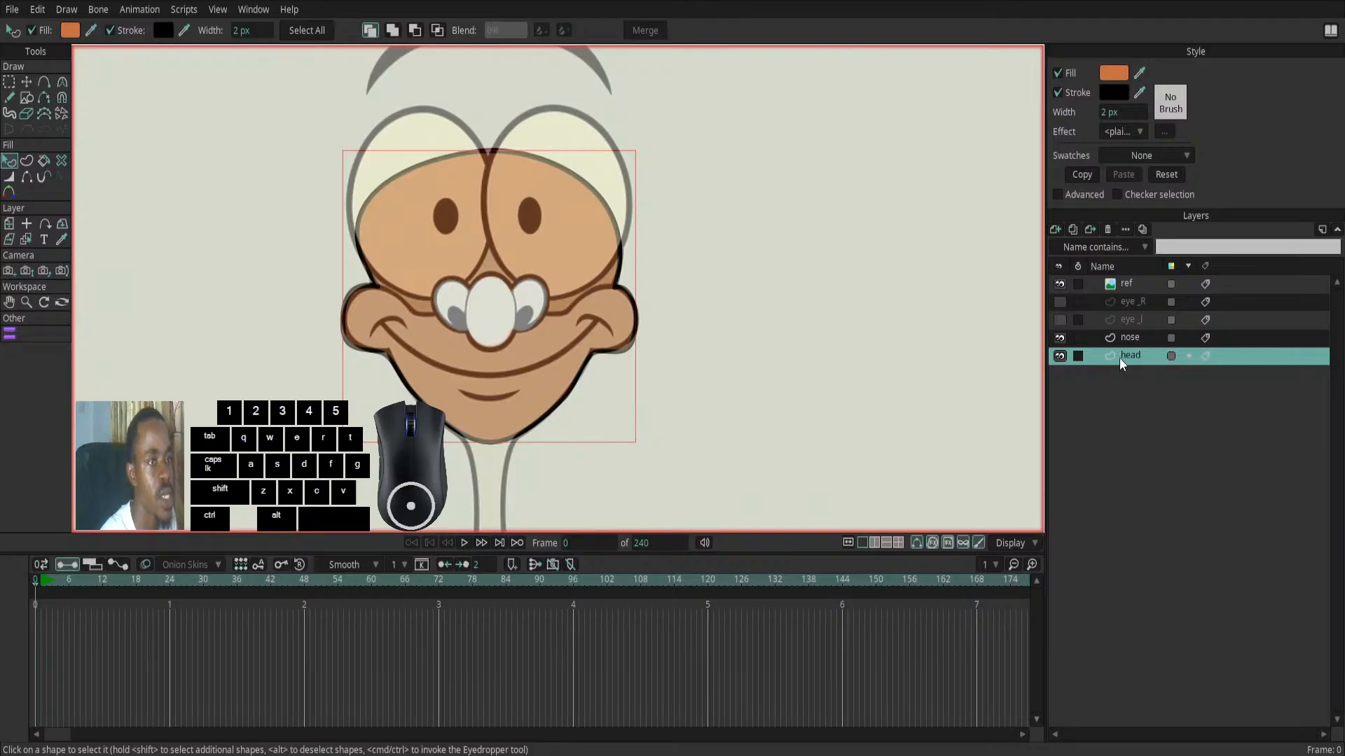
pyautogui.click(1138, 339)
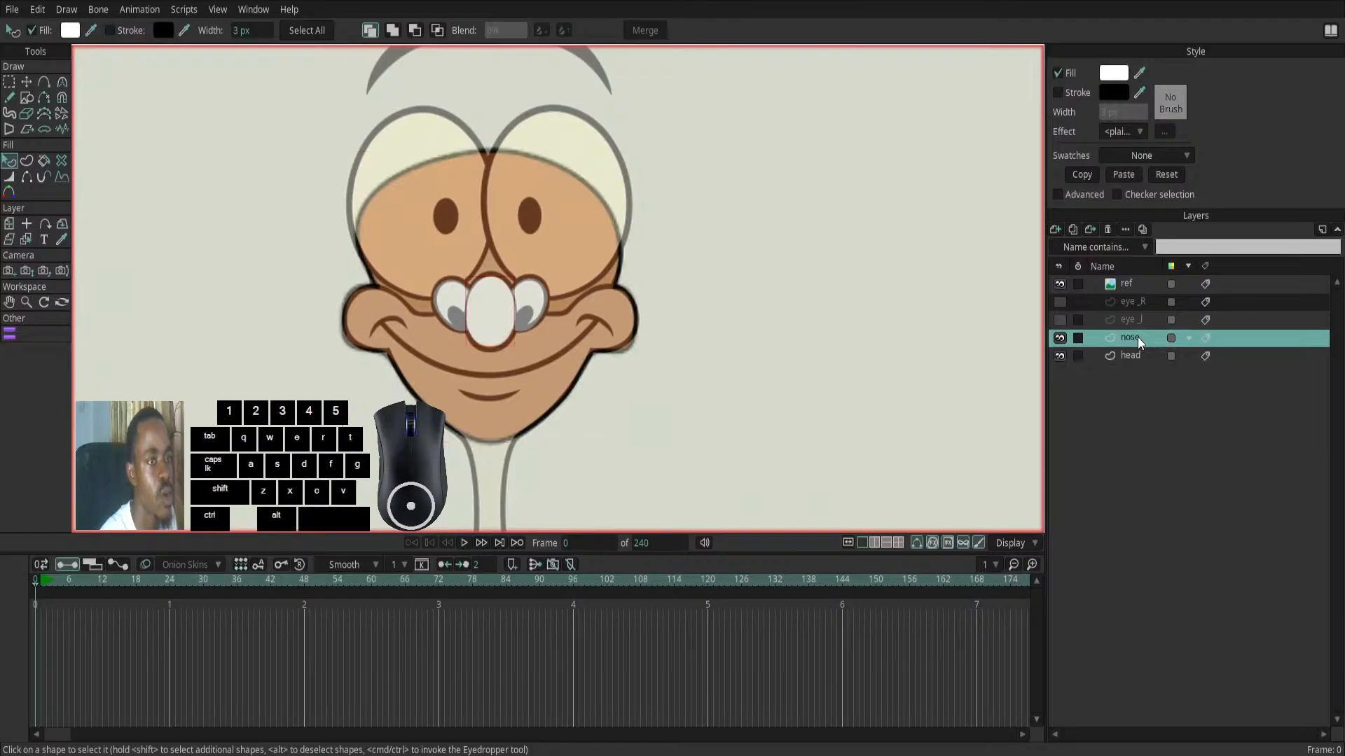
pyautogui.click(1131, 181)
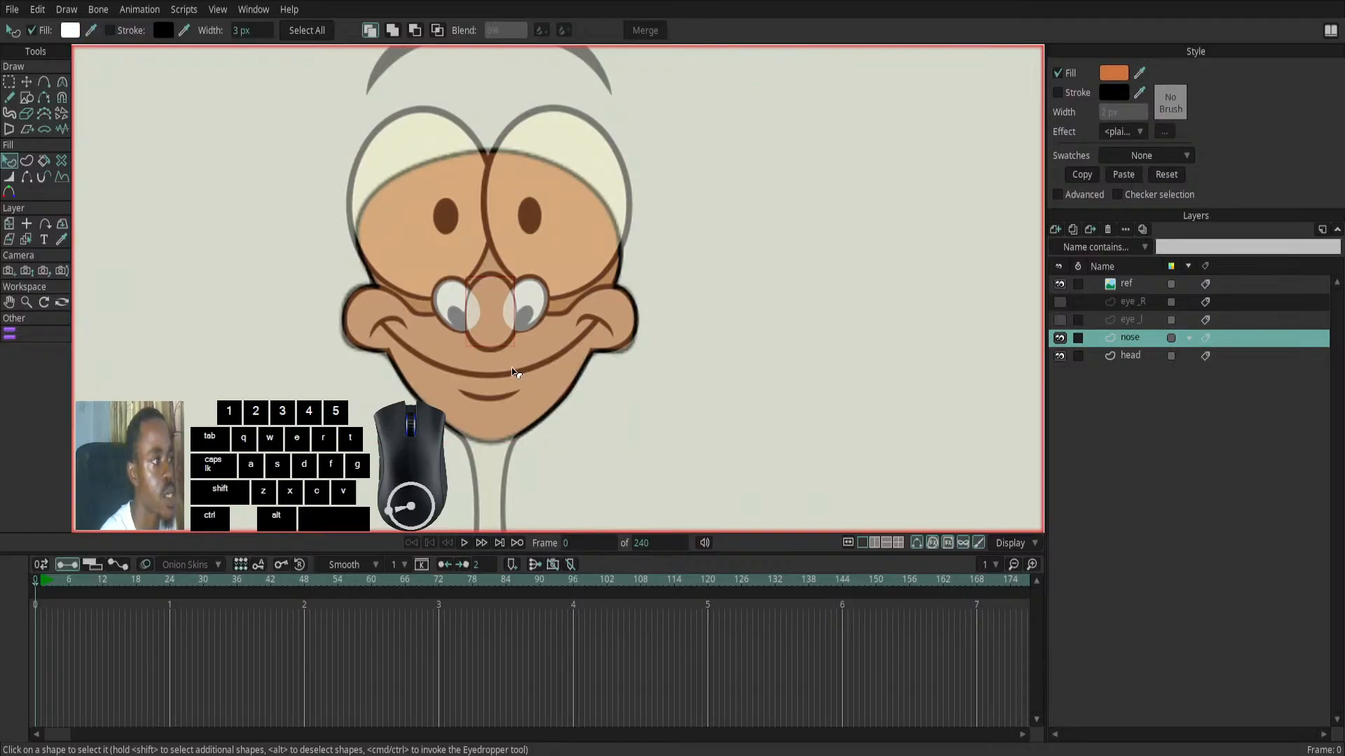
# - Hide the head and ref layers to show the nose shapes on their own
pyautogui.scroll(3, 464, 335)
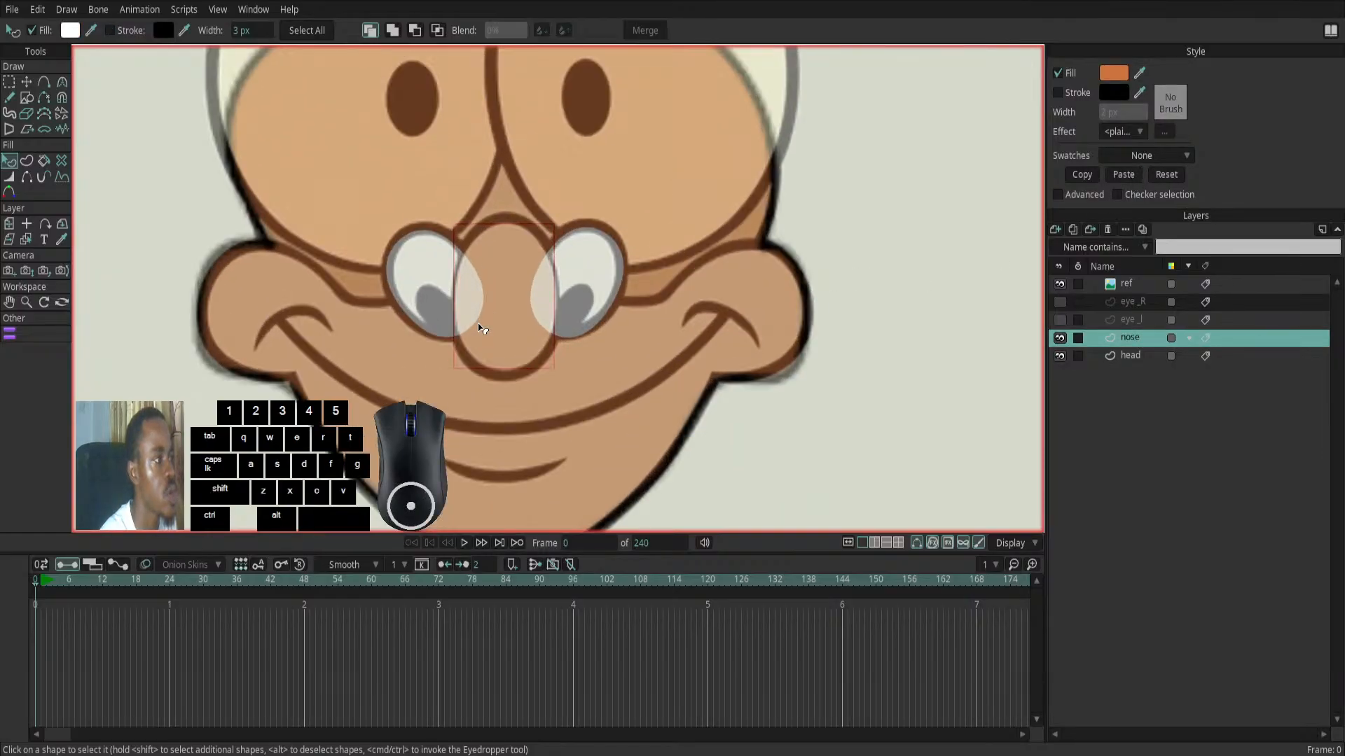
pyautogui.click(1060, 356)
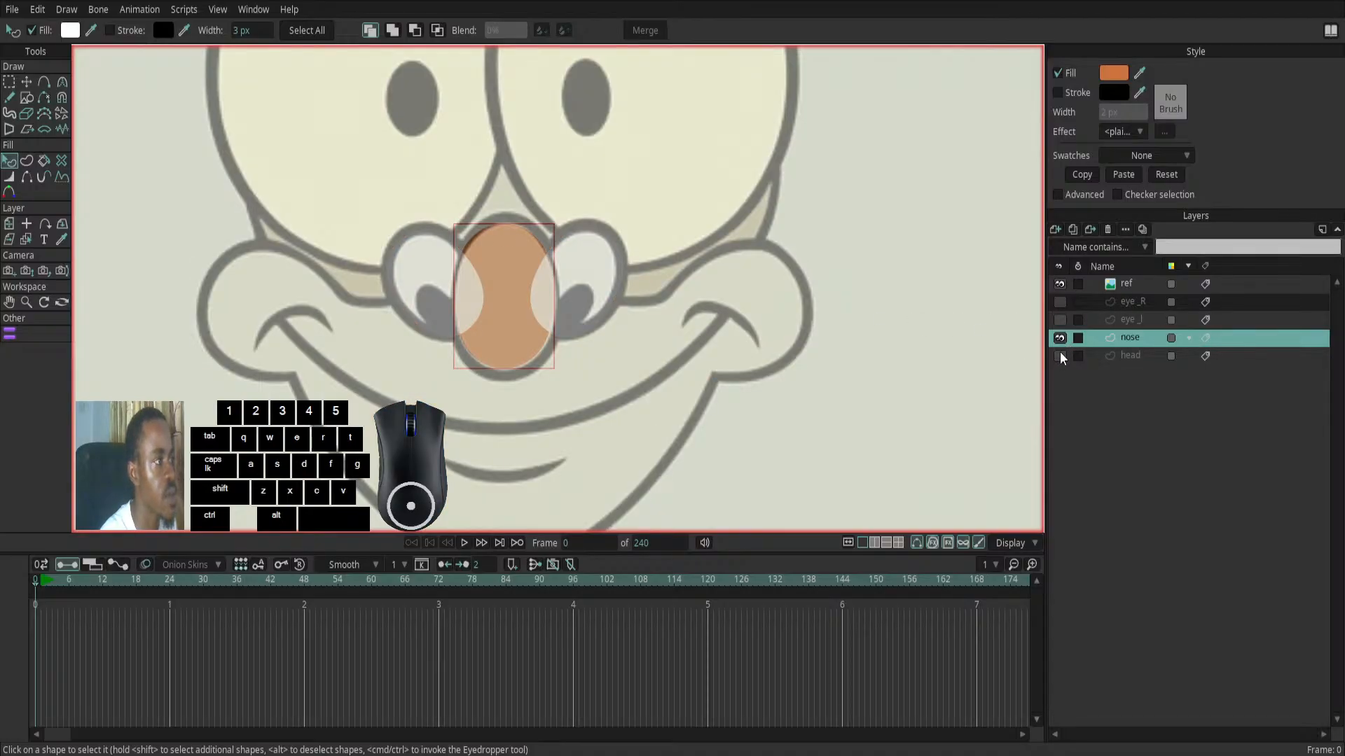
pyautogui.click(1059, 284)
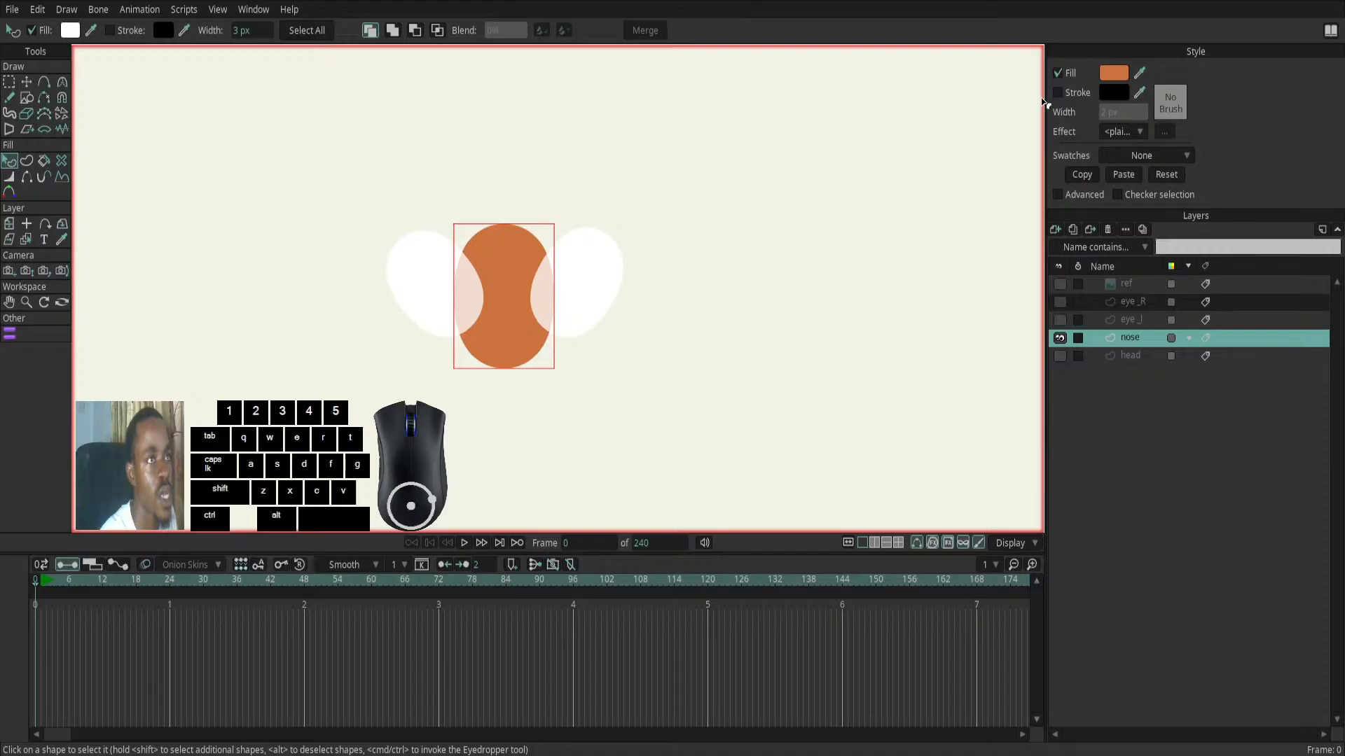
# - Give the central nose ellipse a 1 px black stroke and apply the copied orange style plus the same stroke to the right-hand nostril
pyautogui.click(1058, 94)
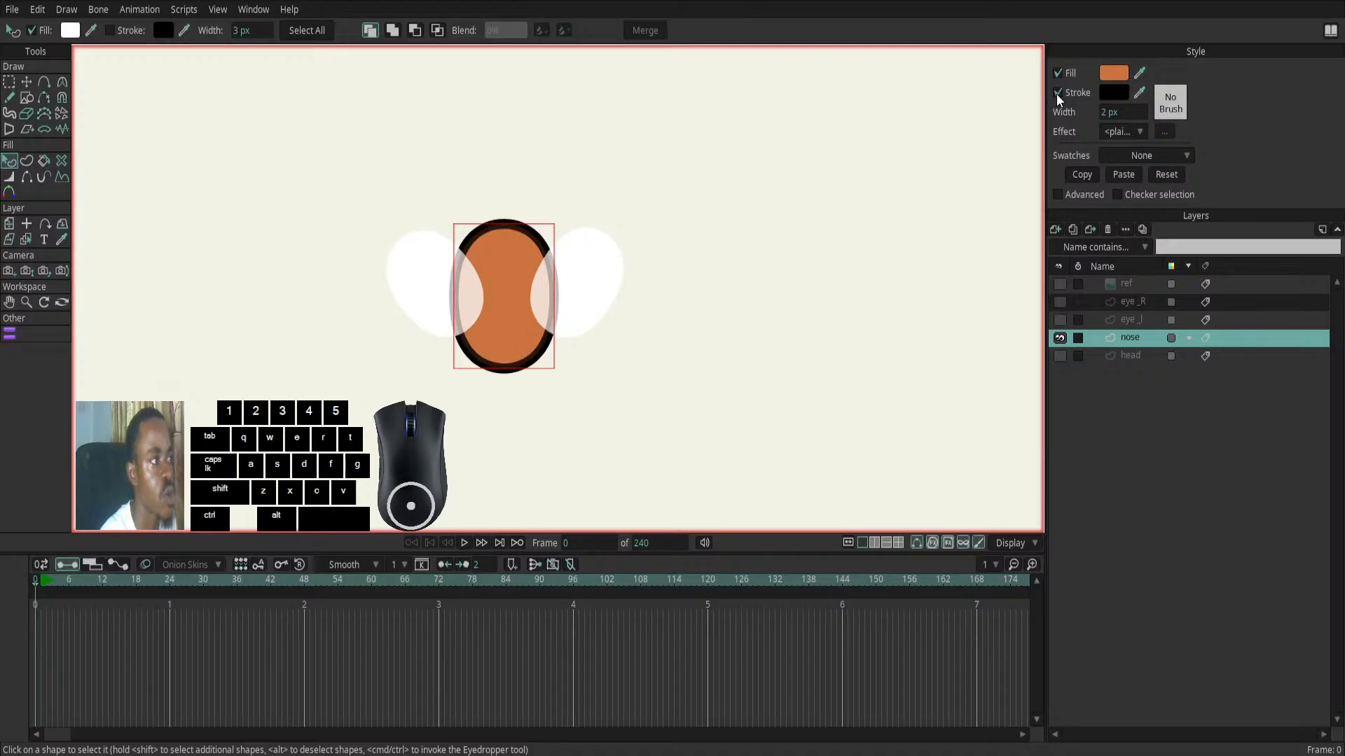
pyautogui.moveTo(1105, 113); pyautogui.dragTo(1098, 117)
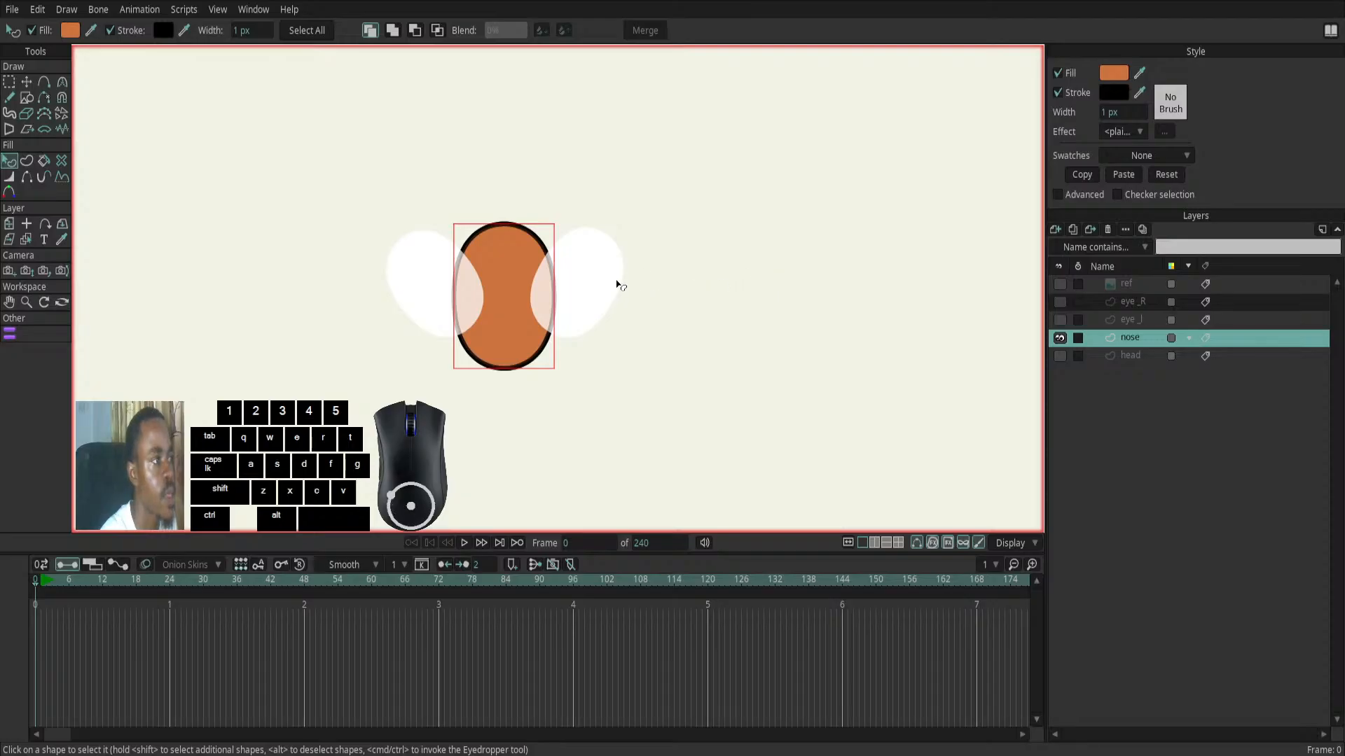
pyautogui.click(611, 285)
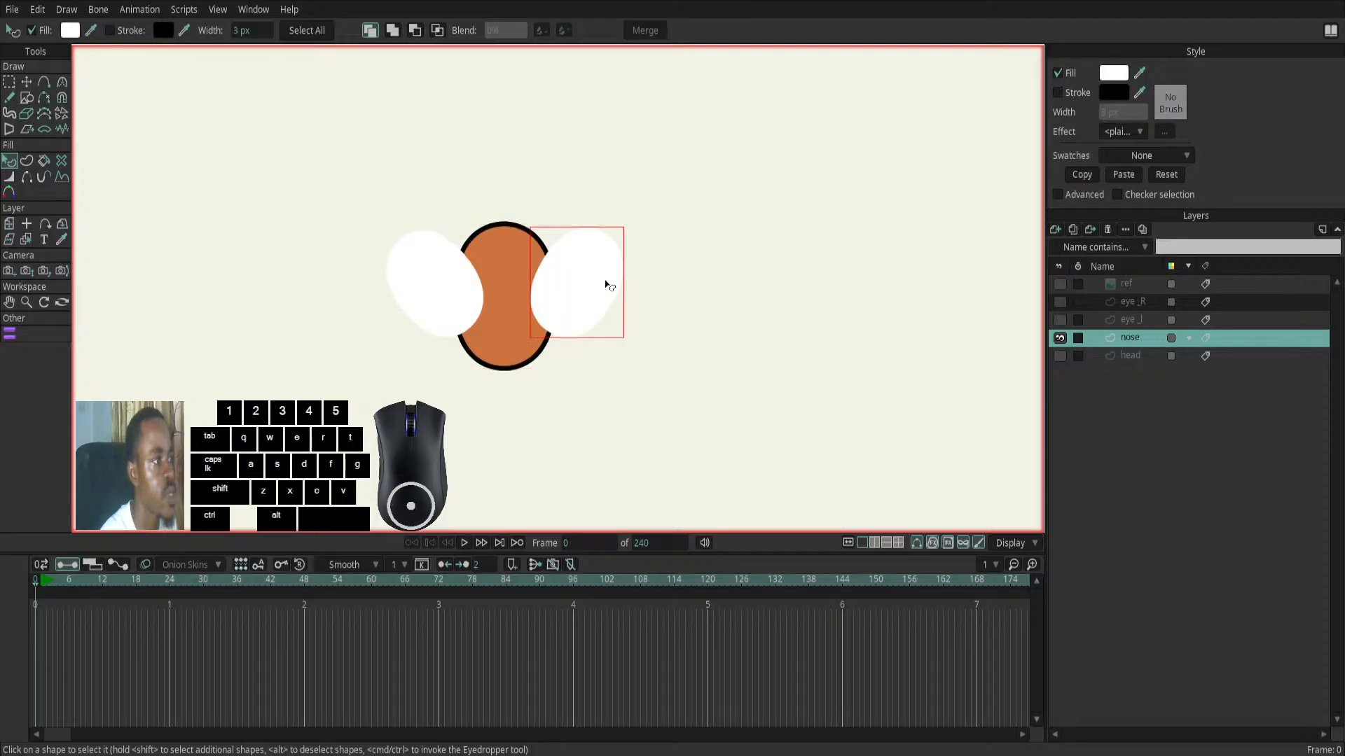
pyautogui.click(1129, 176)
pyautogui.click(1057, 92)
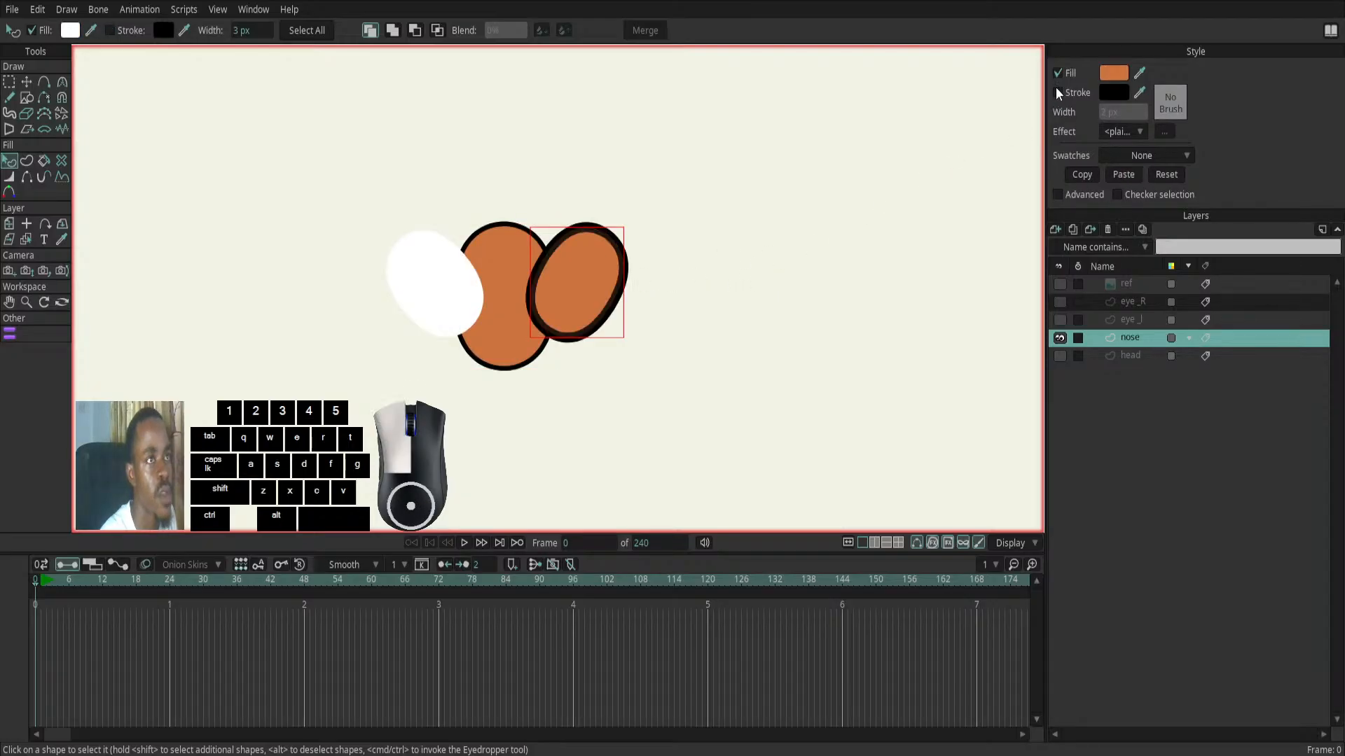
pyautogui.moveTo(1101, 113); pyautogui.dragTo(1094, 112)
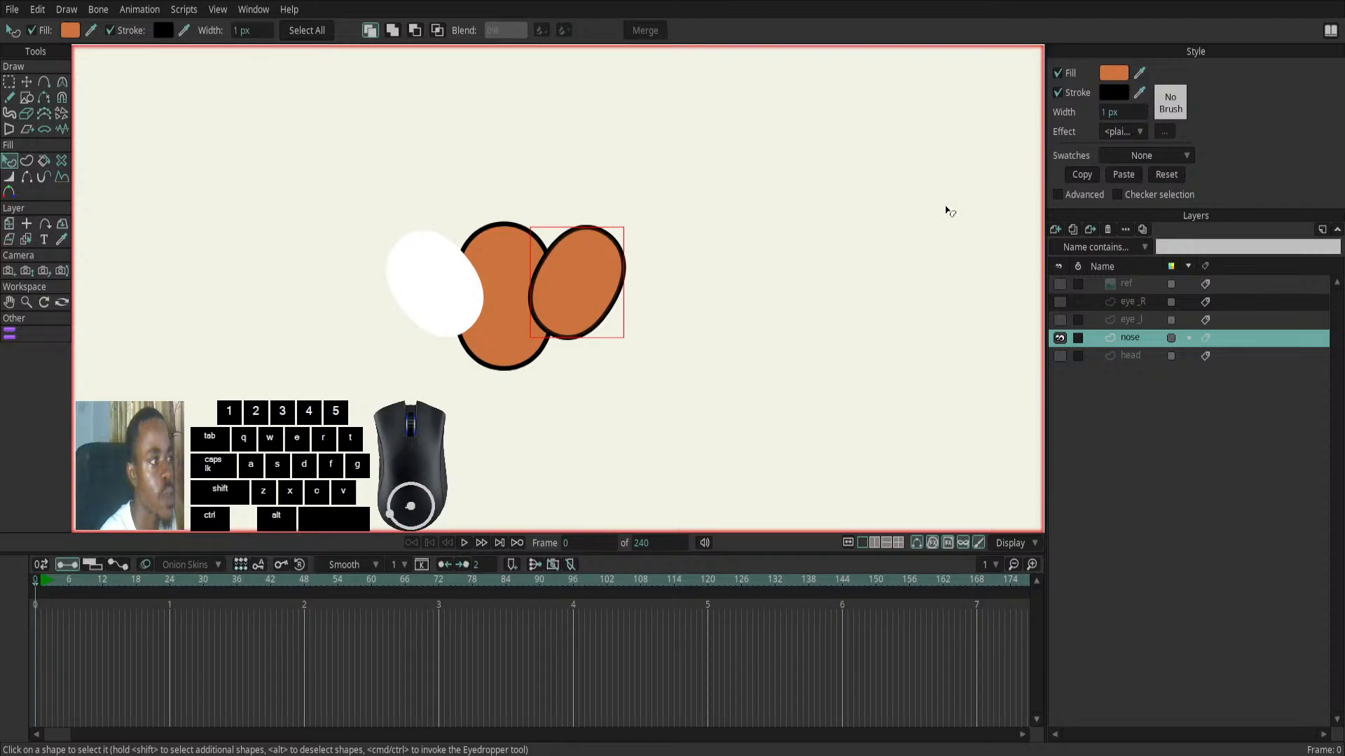
# - Paste the copied orange style onto the left-hand nostril and add a 1 px black stroke
pyautogui.click(465, 287)
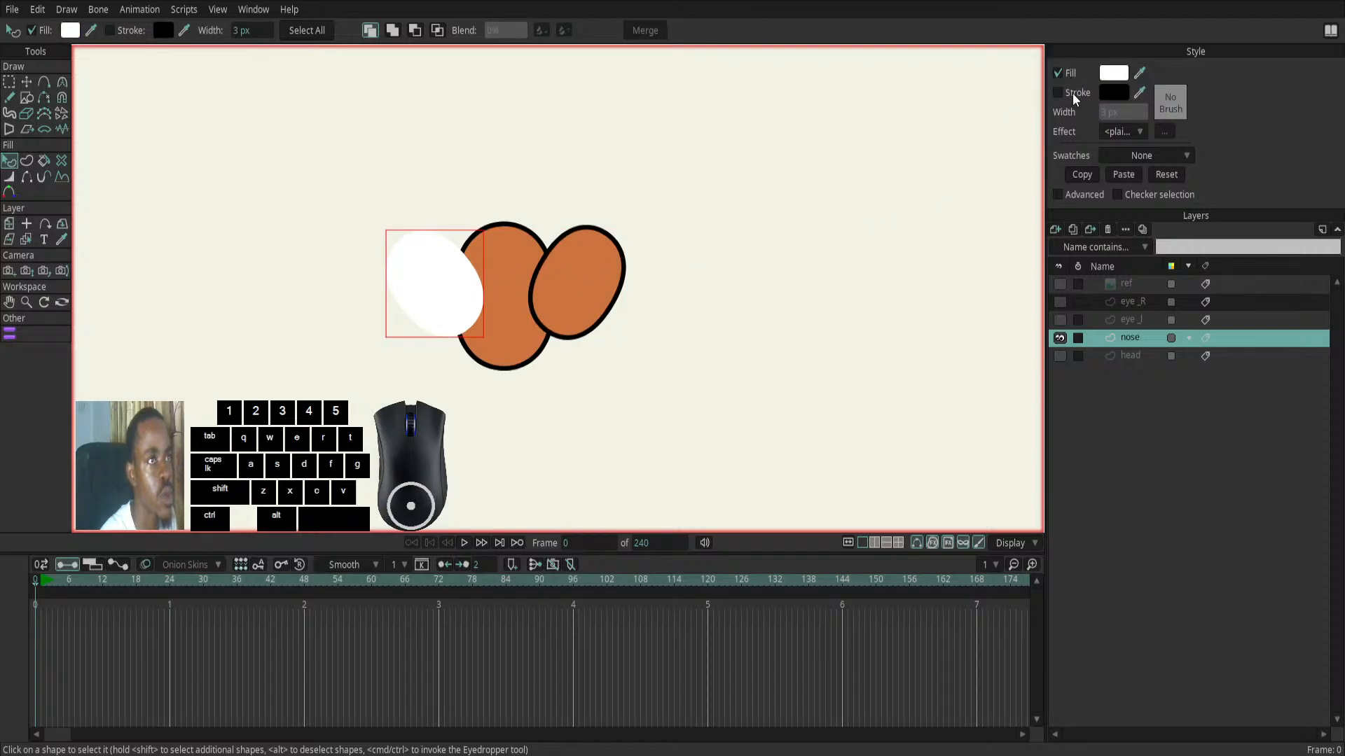
pyautogui.click(1119, 174)
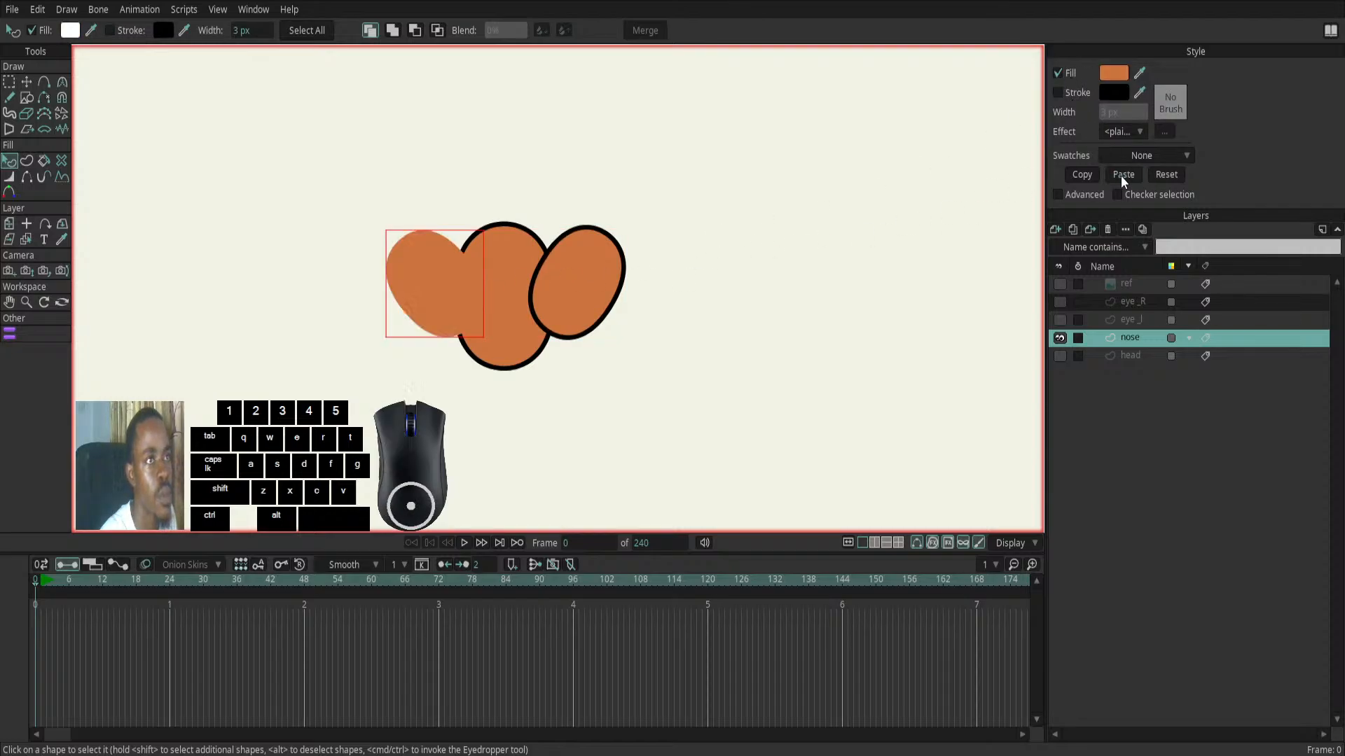
pyautogui.click(1058, 93)
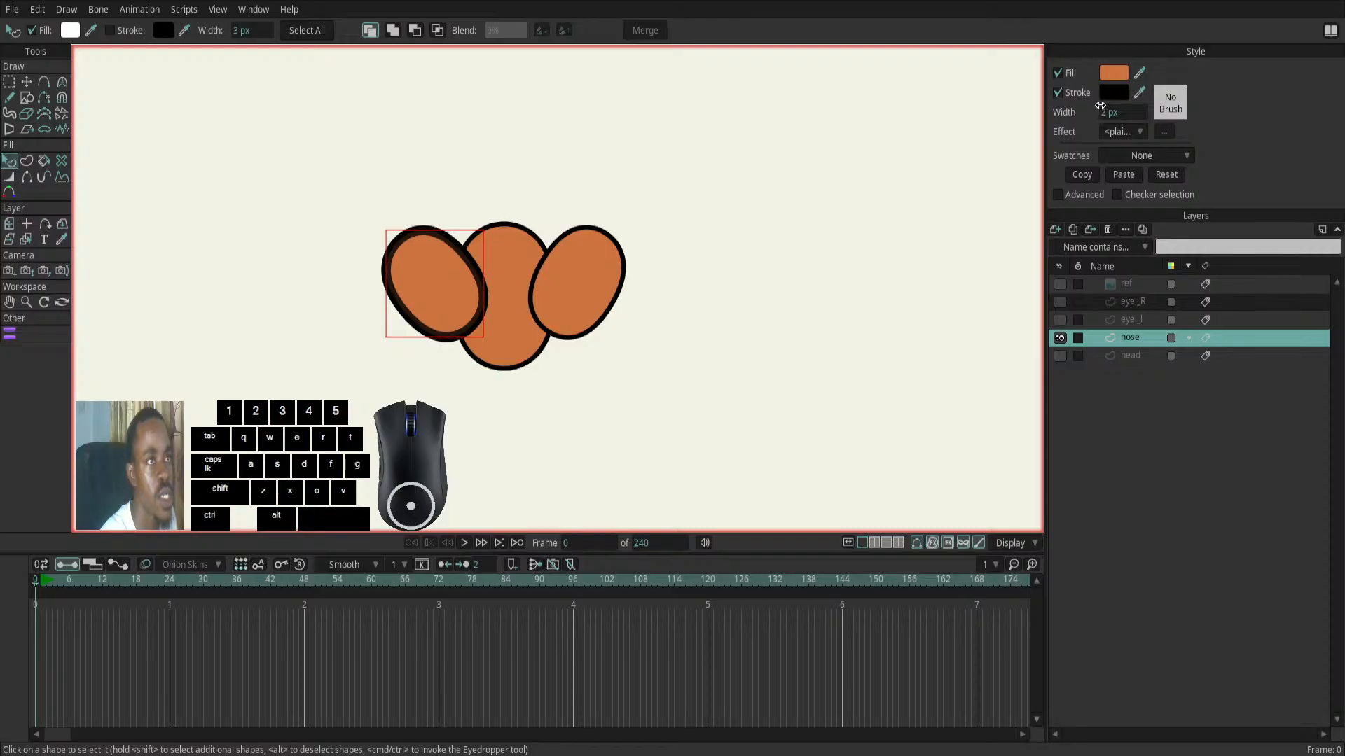
pyautogui.moveTo(1105, 112); pyautogui.dragTo(1096, 119)
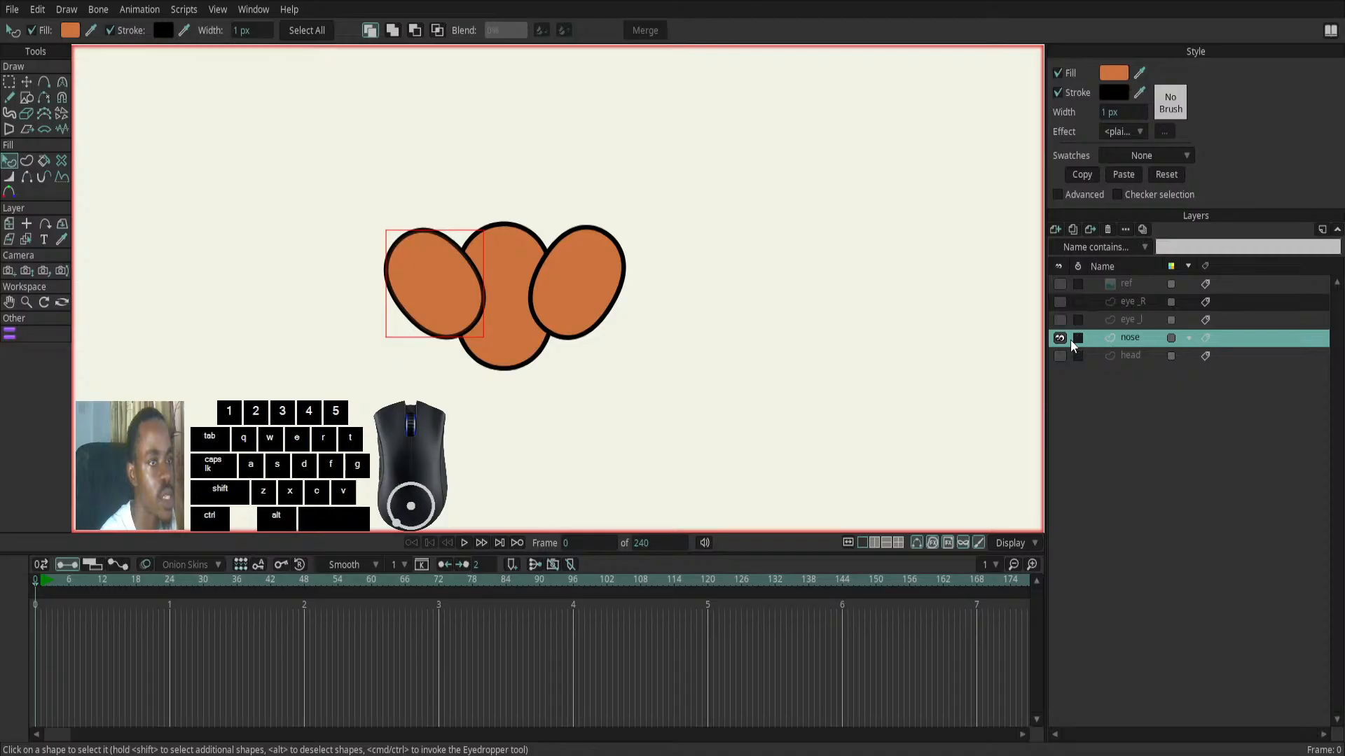
# - Show the ref layer and compare the reference nose with the drawn shapes by toggling the nose layer's visibility
pyautogui.click(1059, 286)
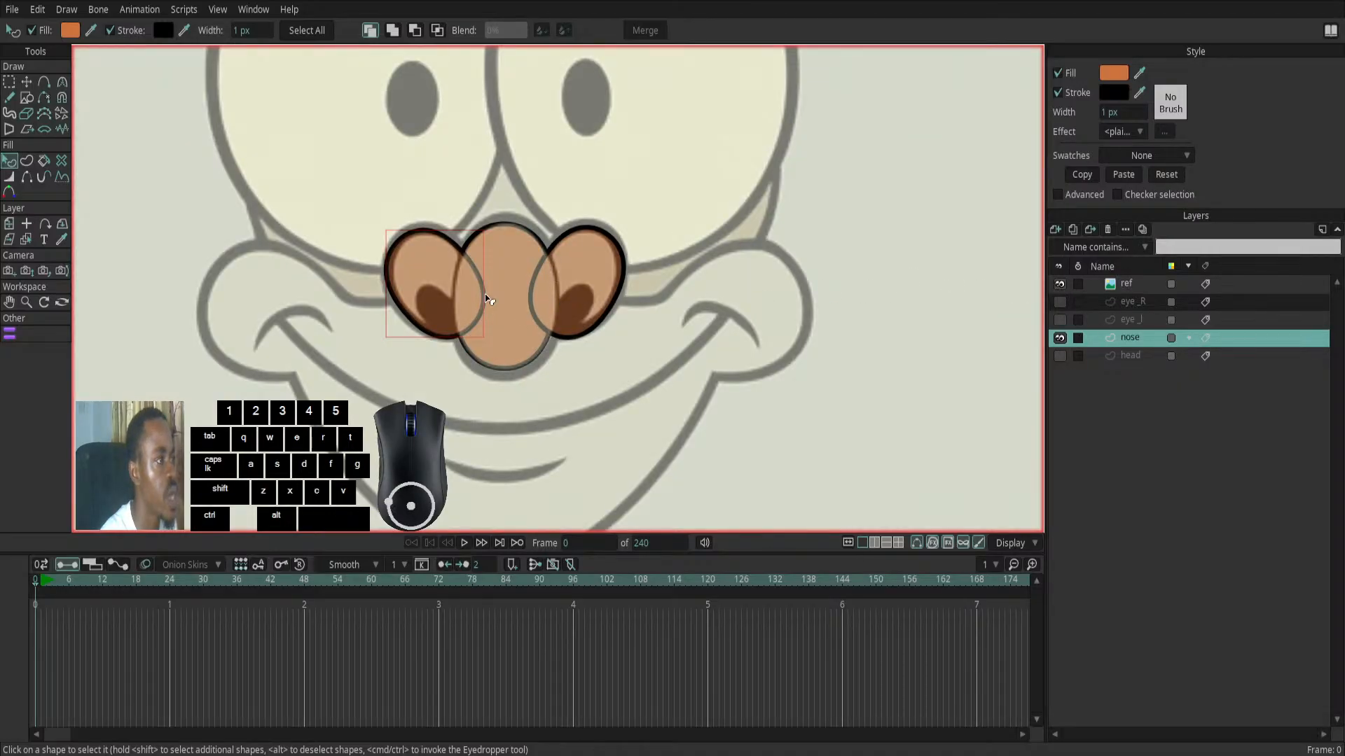
pyautogui.click(1060, 339)
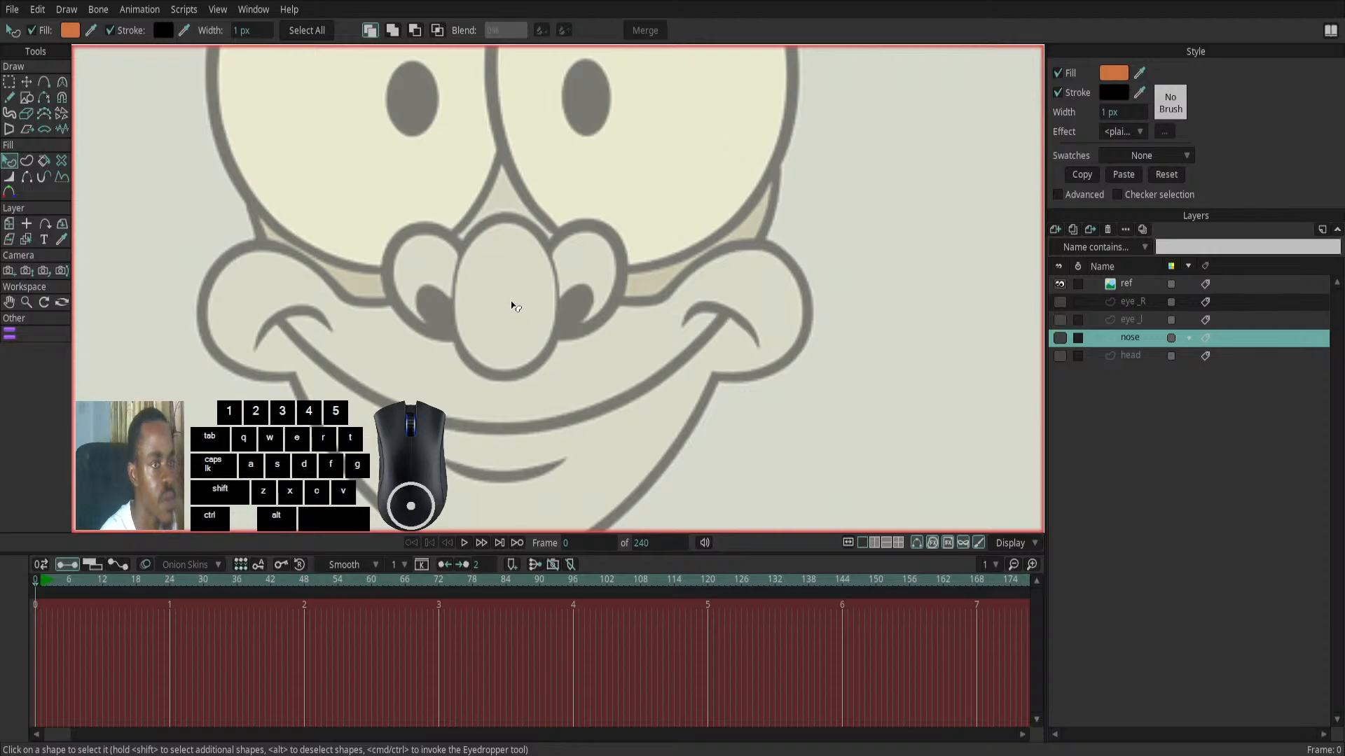
pyautogui.click(1060, 337)
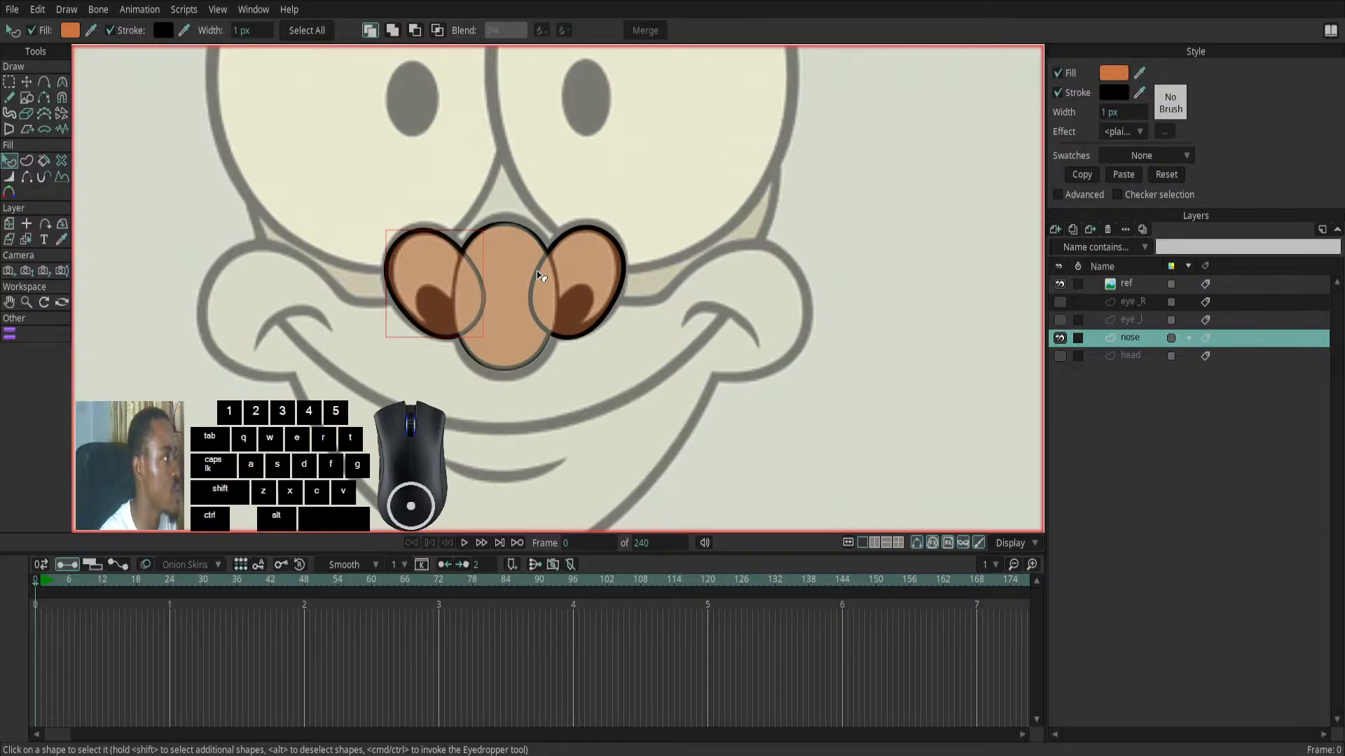
# - Send the right-hand nostril shape behind the central nose ellipse
pyautogui.click(591, 274)
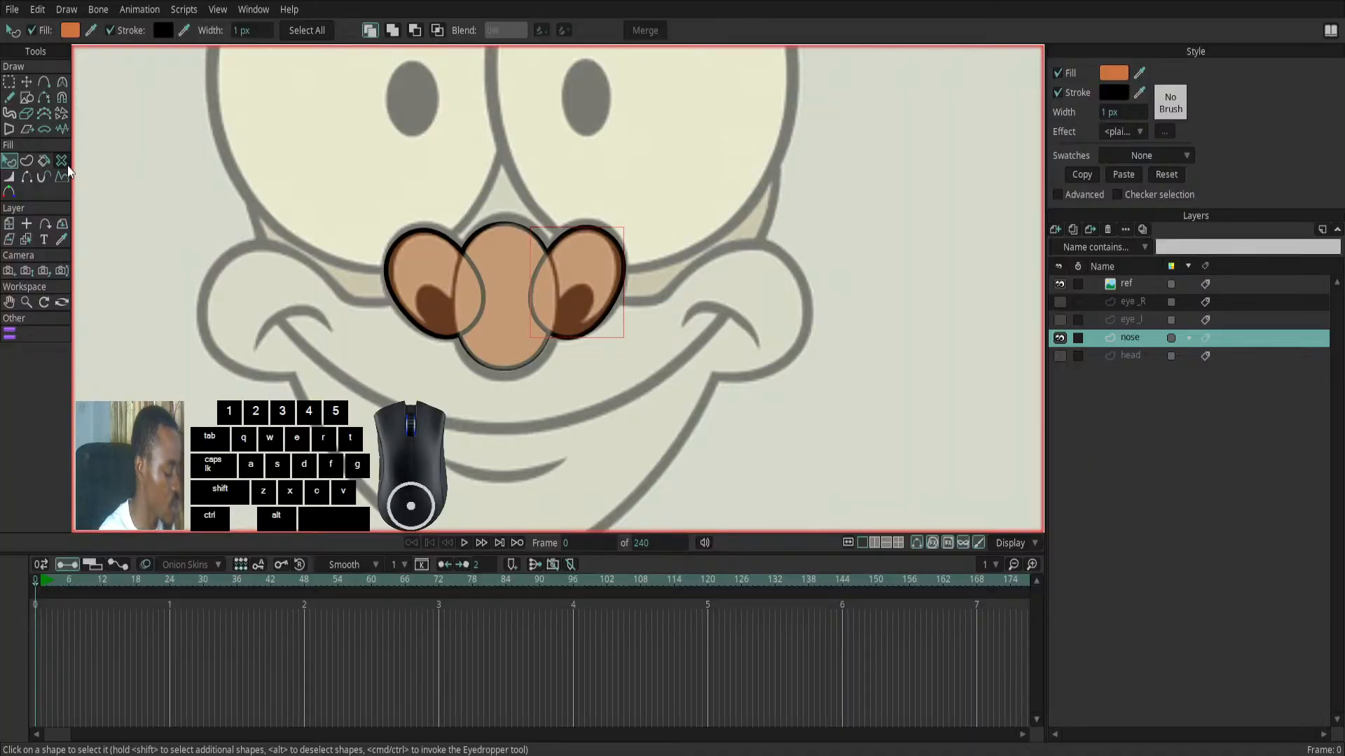
pyautogui.press('alt')
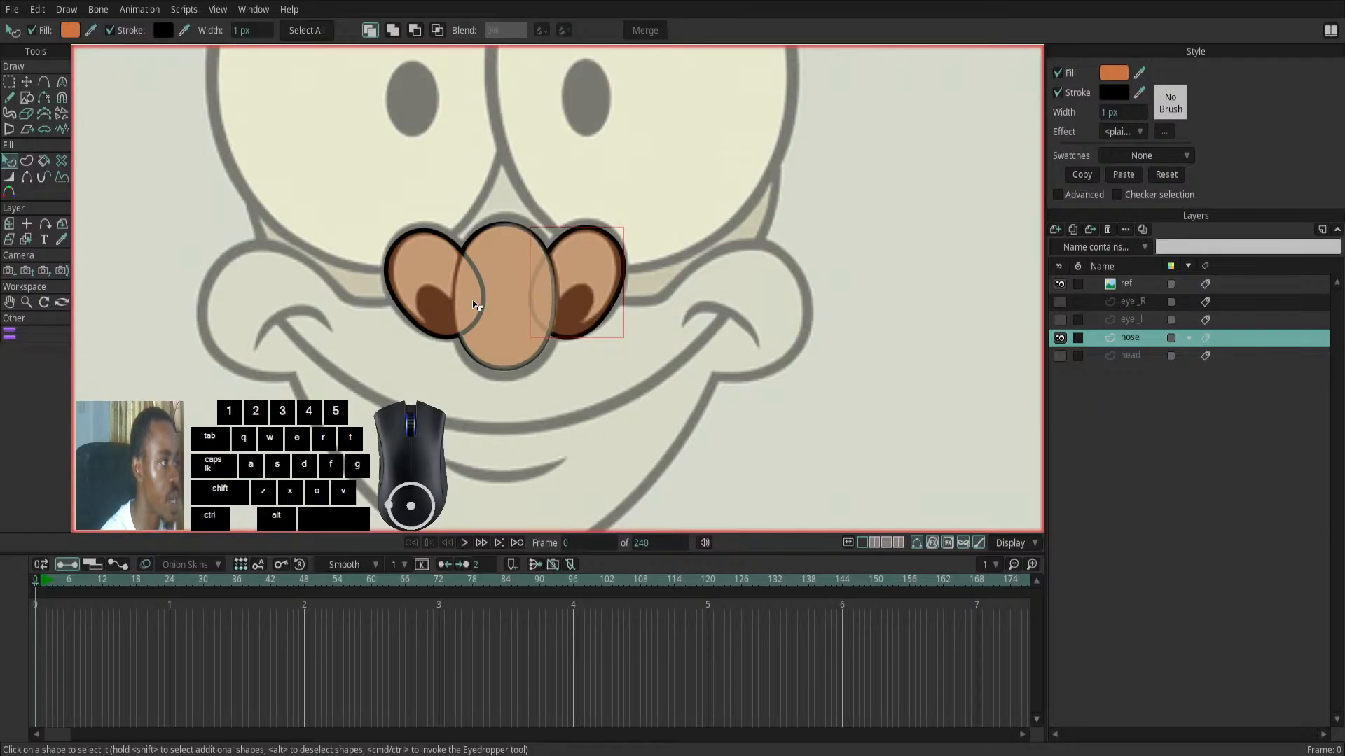
# - Try to hide the left-hand nostril's edge where it overlaps the central ellipse, and undo the change
pyautogui.click(443, 275)
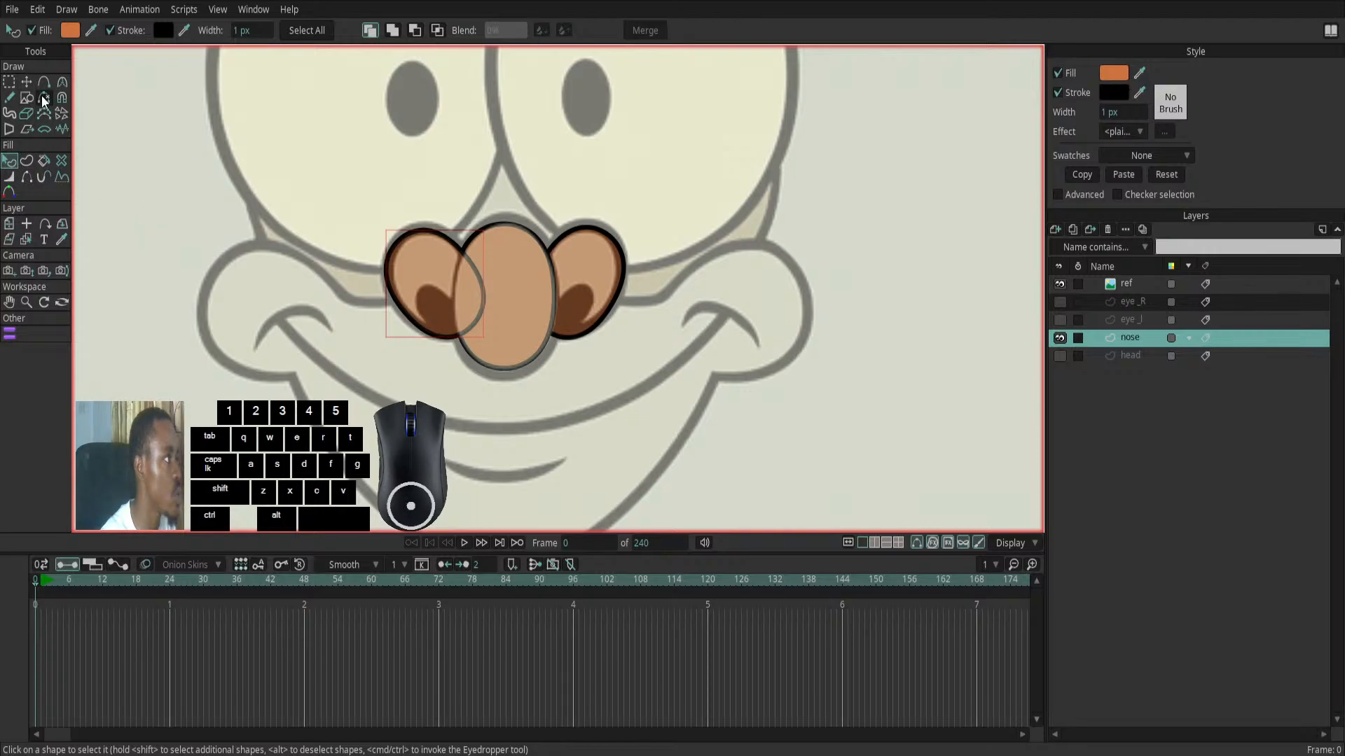
pyautogui.click(26, 179)
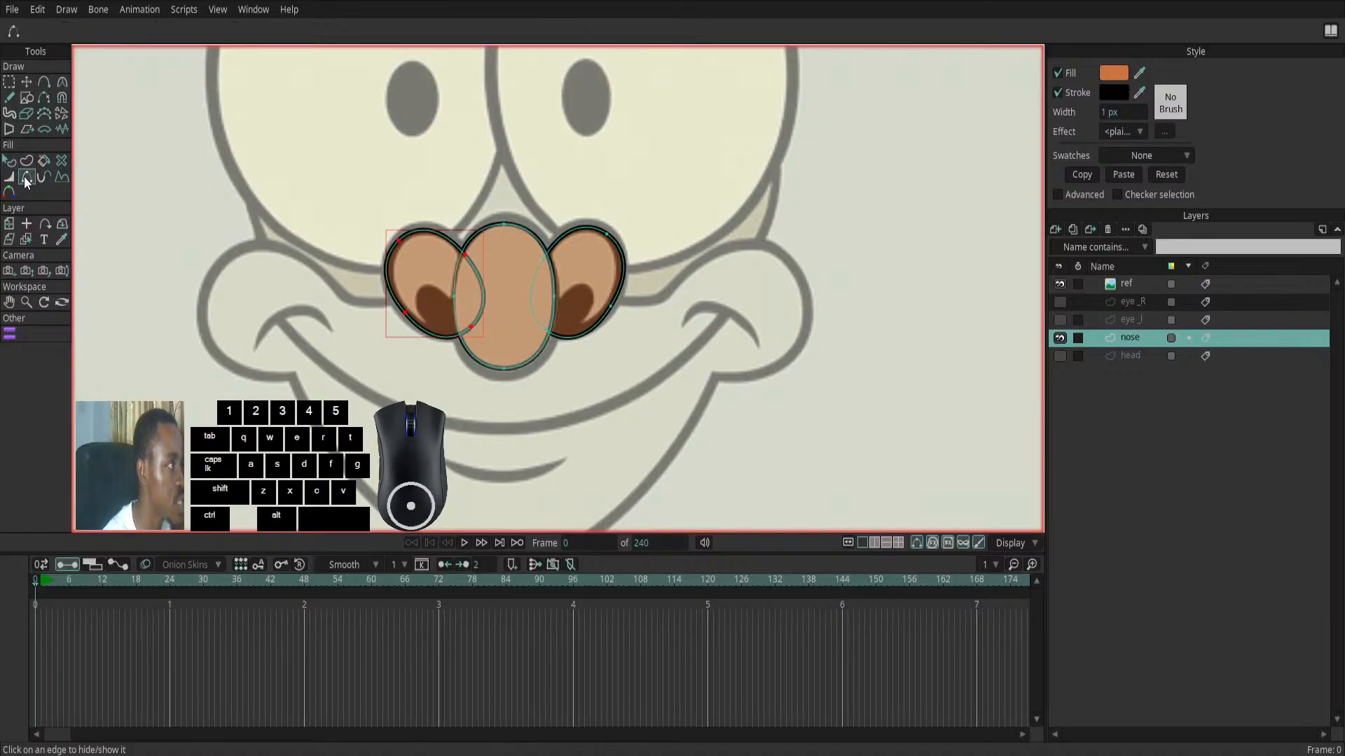
pyautogui.click(484, 291)
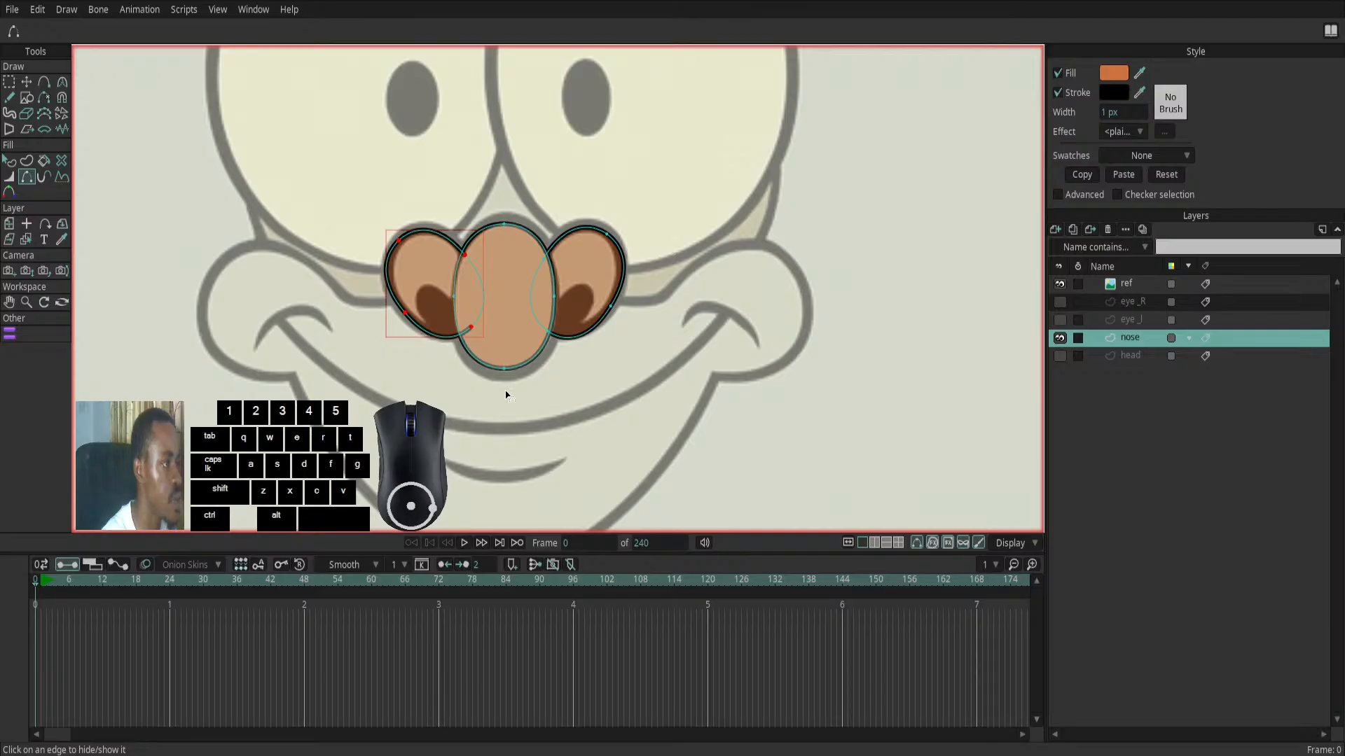
pyautogui.click(1129, 357)
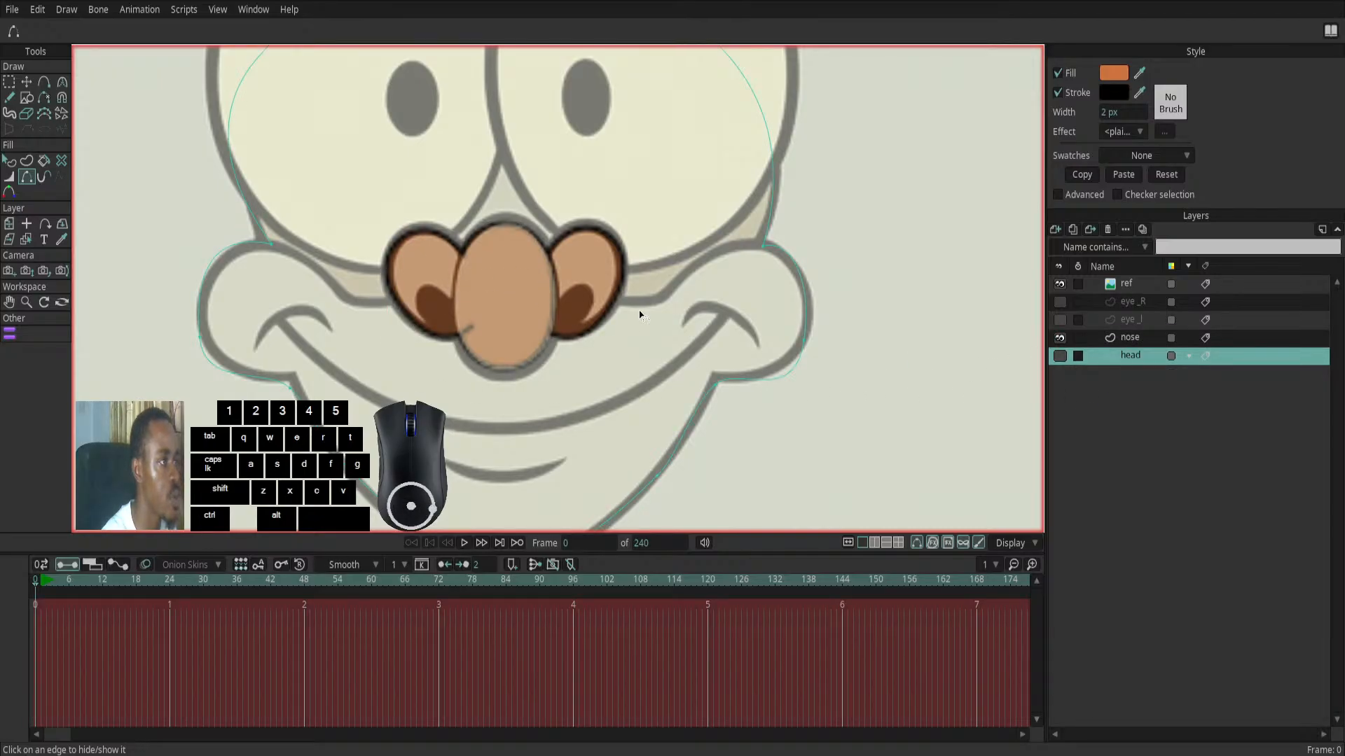
pyautogui.scroll(-1, 606, 321)
pyautogui.scroll(-3, 606, 322)
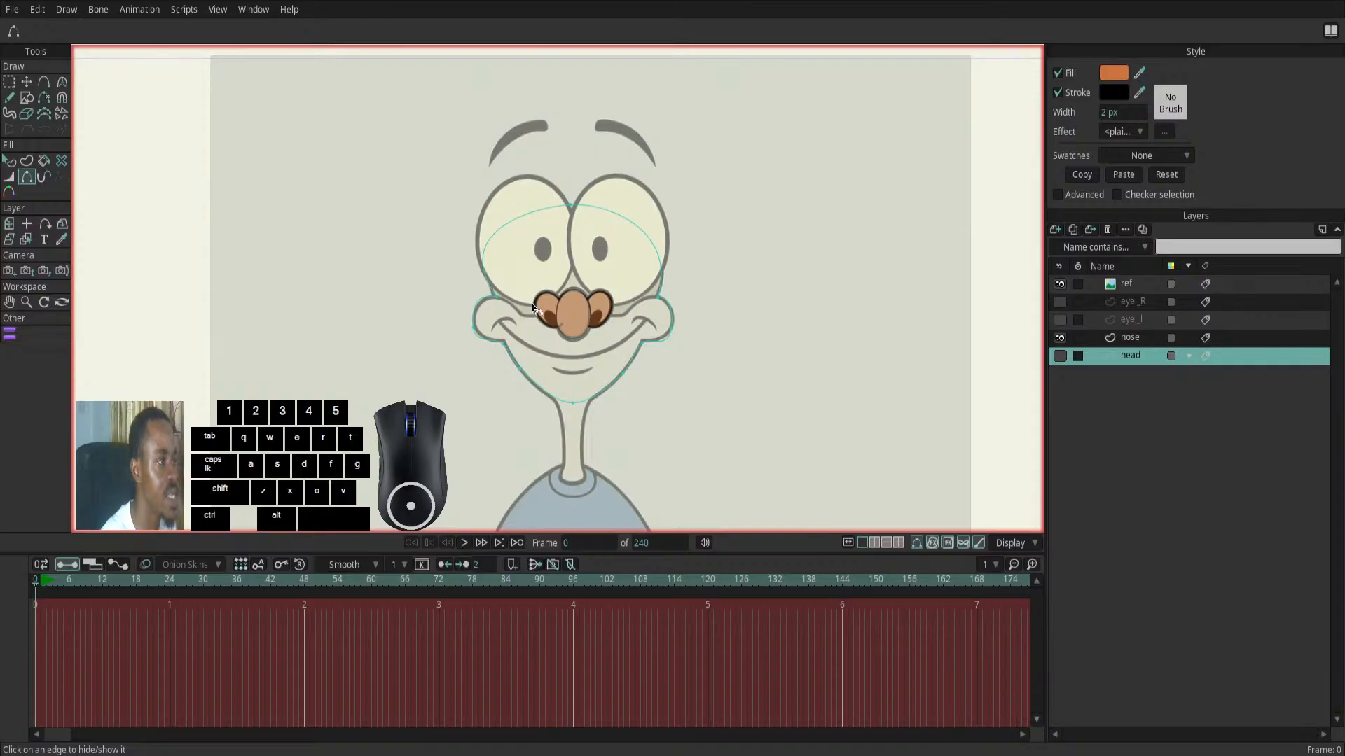
pyautogui.scroll(3, 553, 328)
pyautogui.scroll(3, 554, 328)
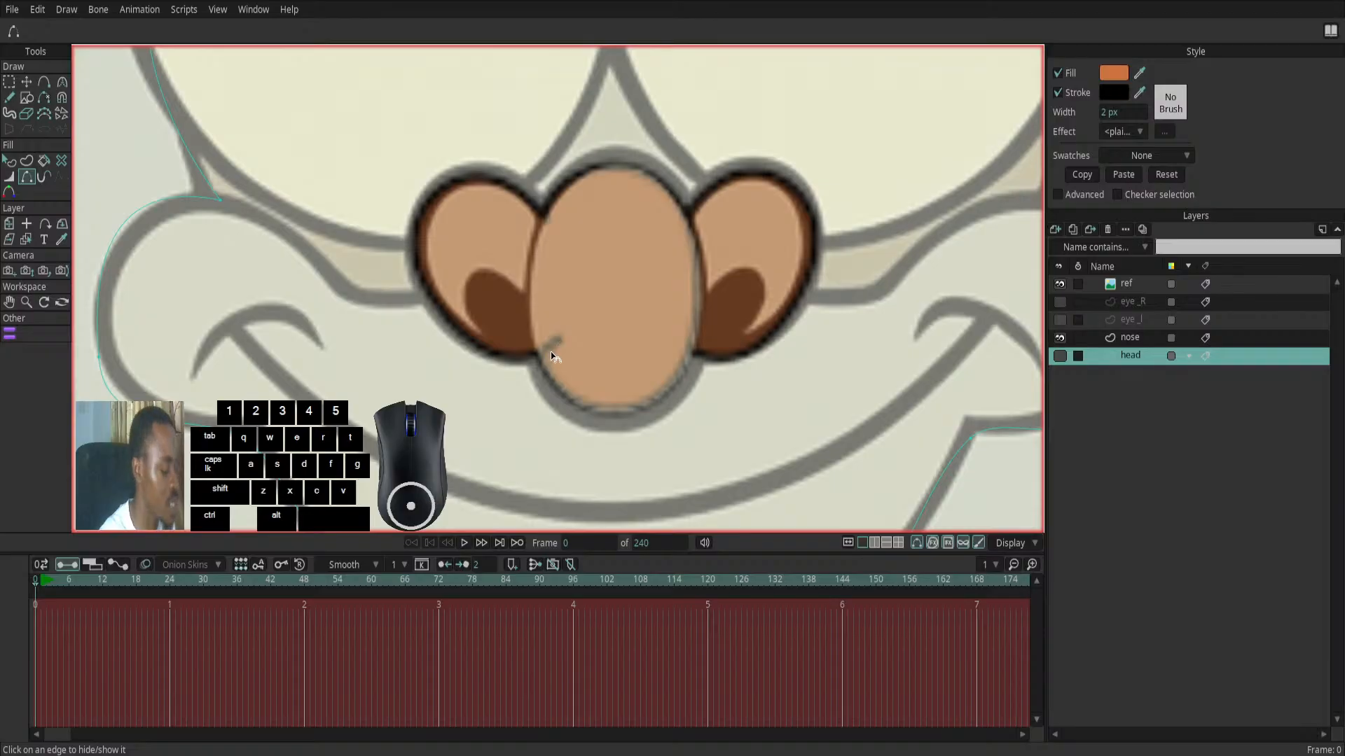
pyautogui.hotkey('ctrl', 'z')
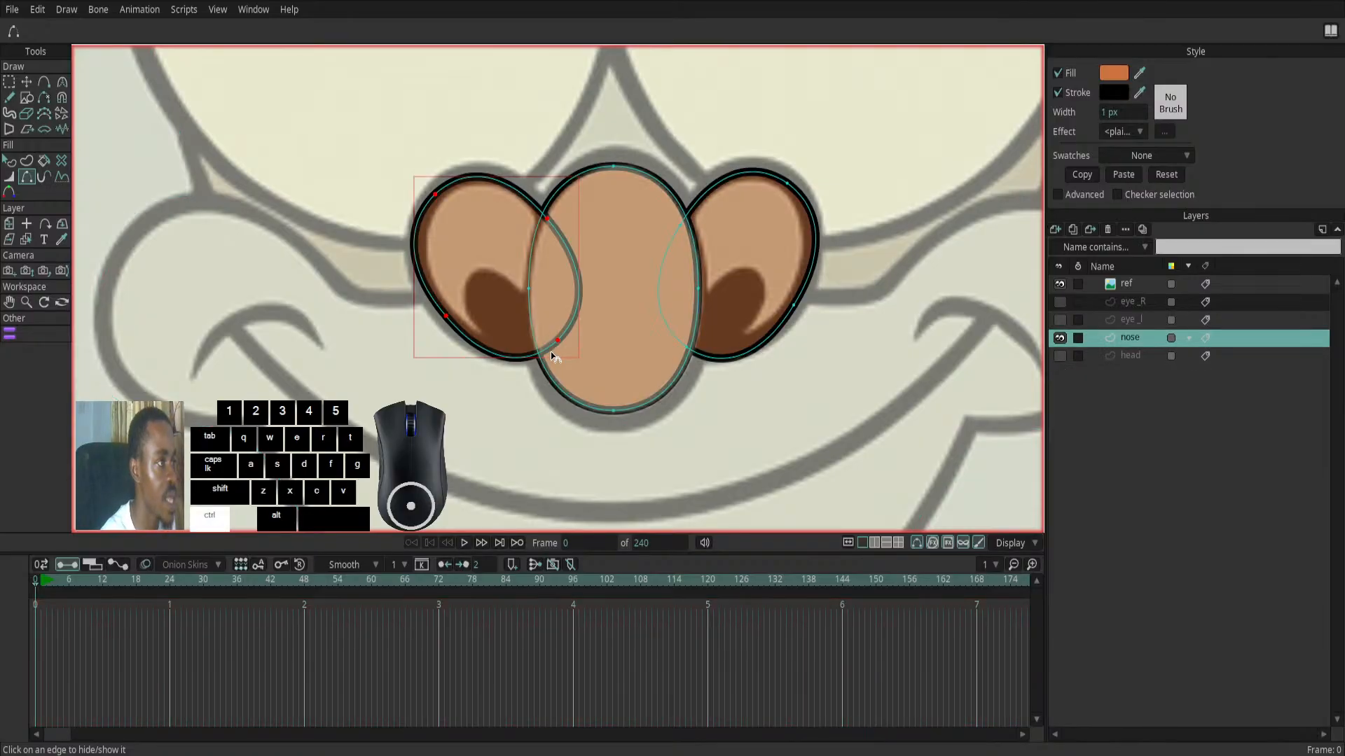
# - Send the left-hand nostril shape behind the central nose ellipse
pyautogui.click(9, 161)
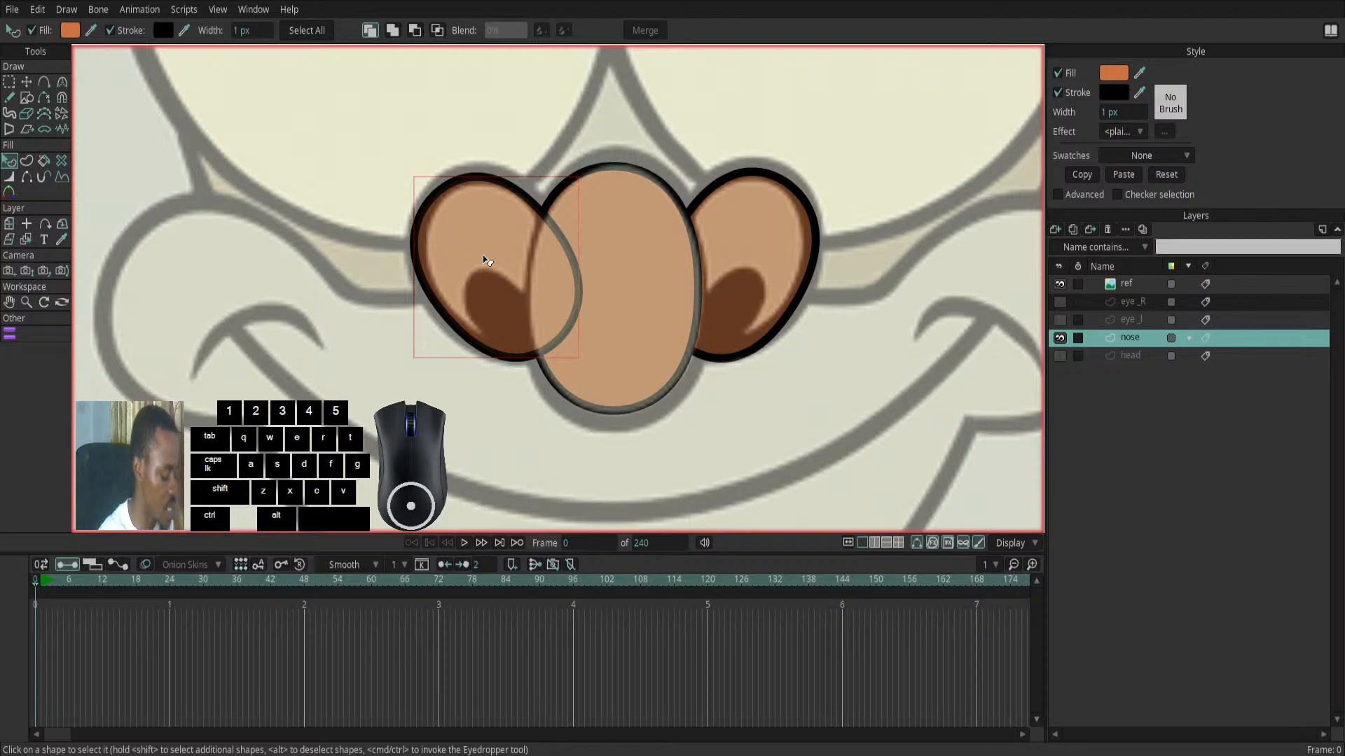
pyautogui.press('alt')
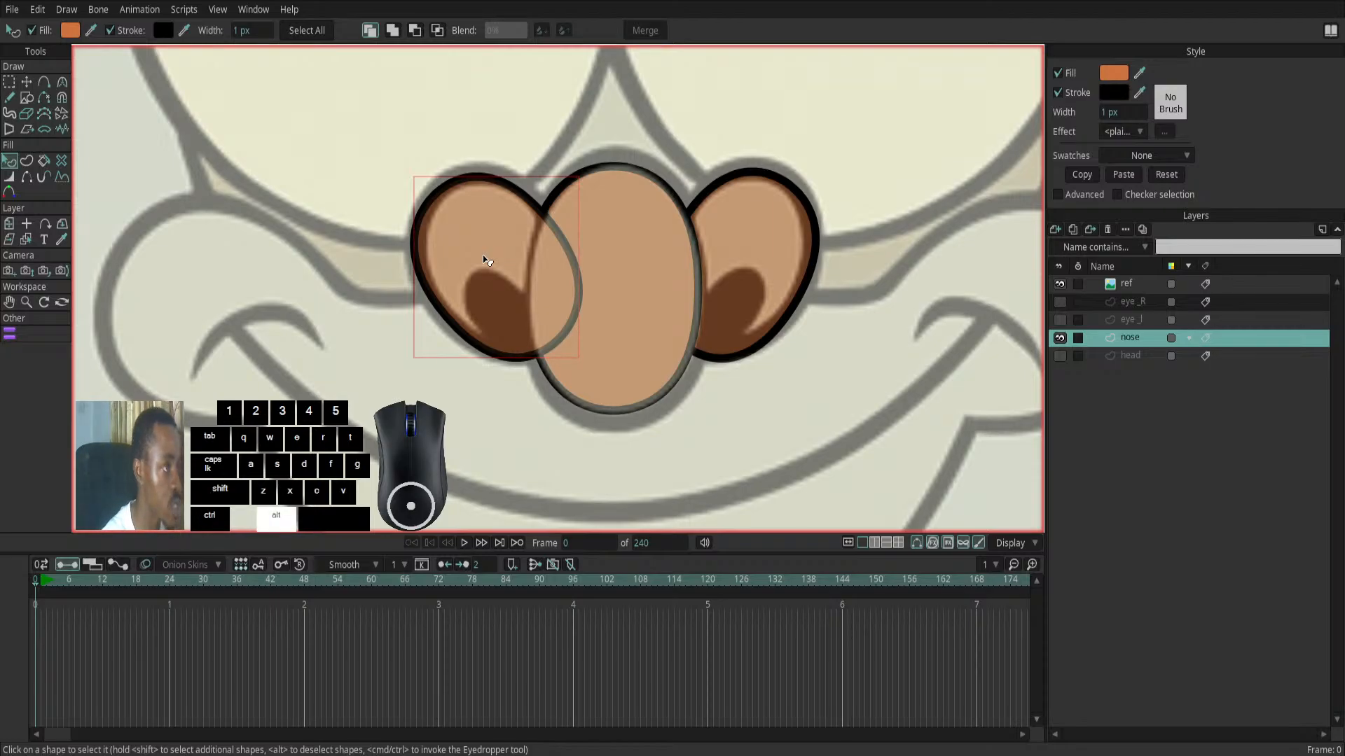
pyautogui.hotkey('alt', 'Down')
pyautogui.scroll(-5, 485, 260)
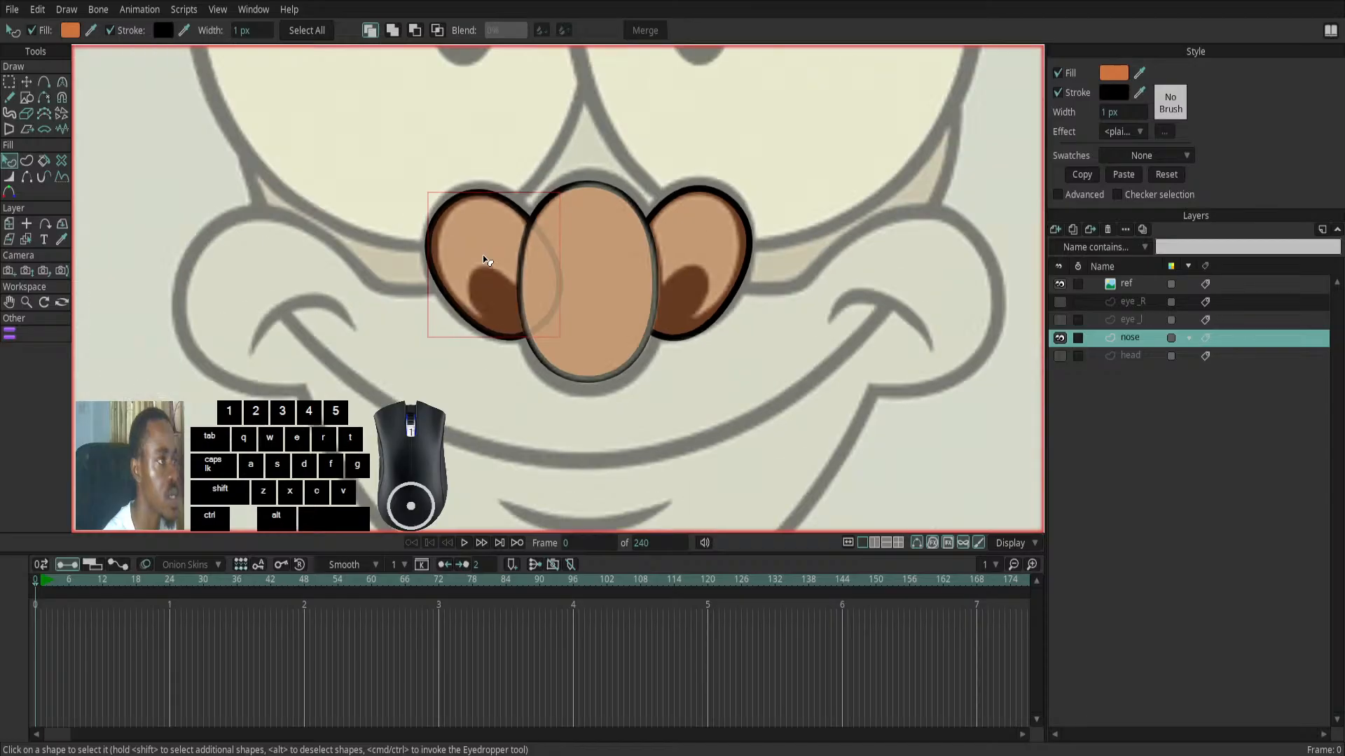
# - Hide the ref layer and keep only the nose layer visible to show its shapes on their own
pyautogui.click(1141, 359)
pyautogui.click(1130, 342)
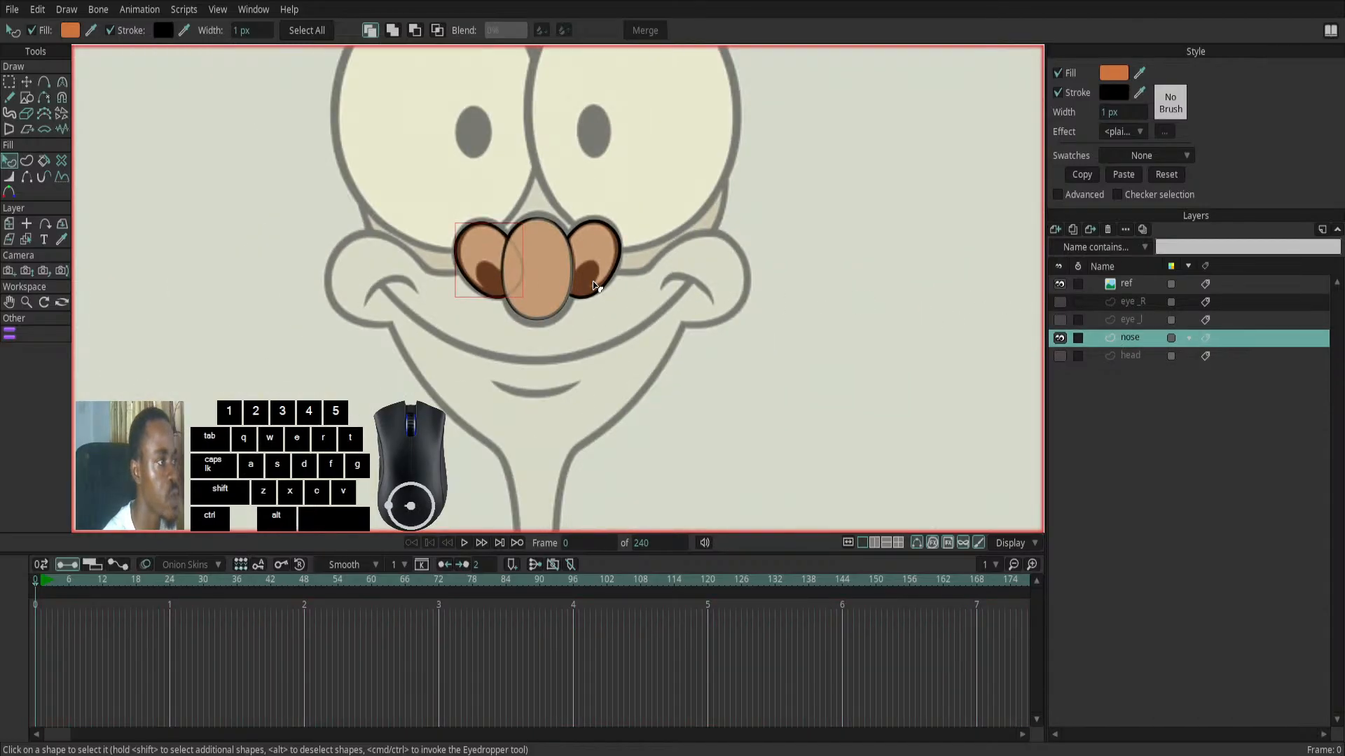
pyautogui.scroll(2, 577, 283)
pyautogui.click(1060, 339)
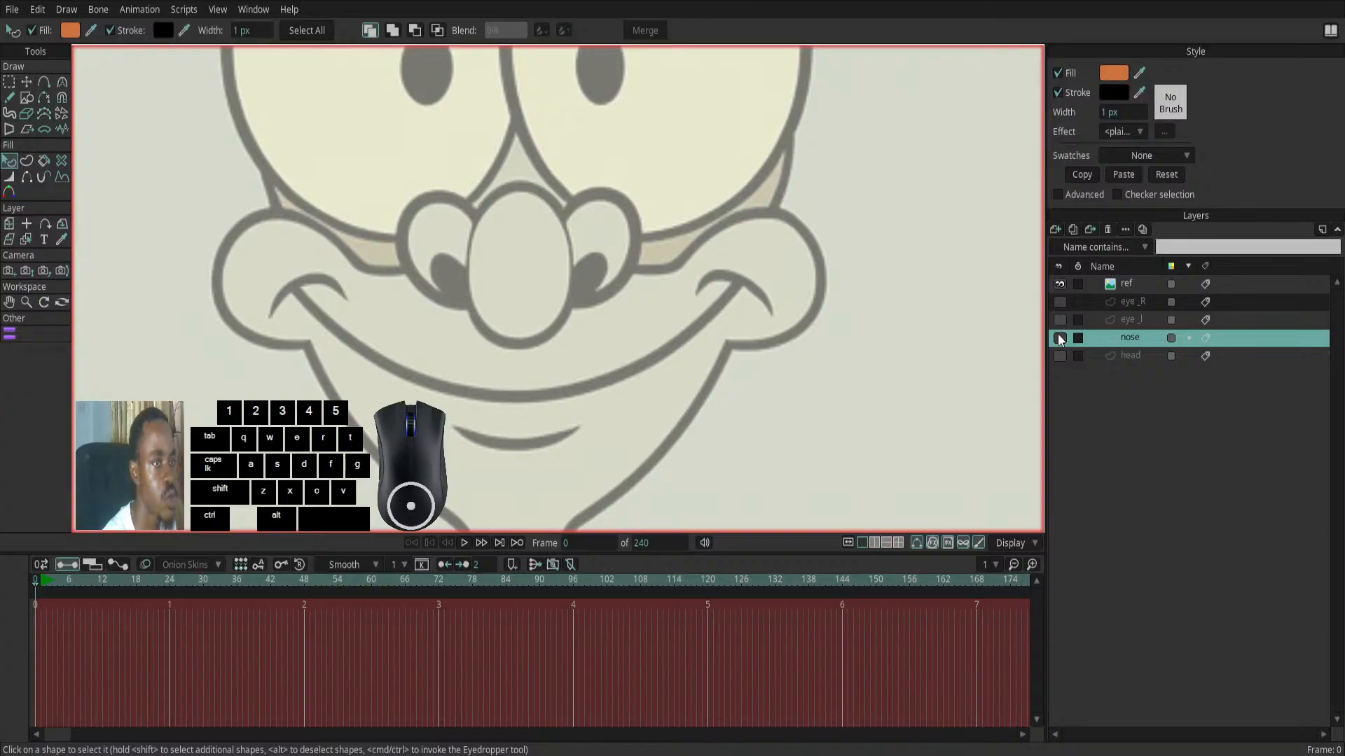
pyautogui.click(1060, 285)
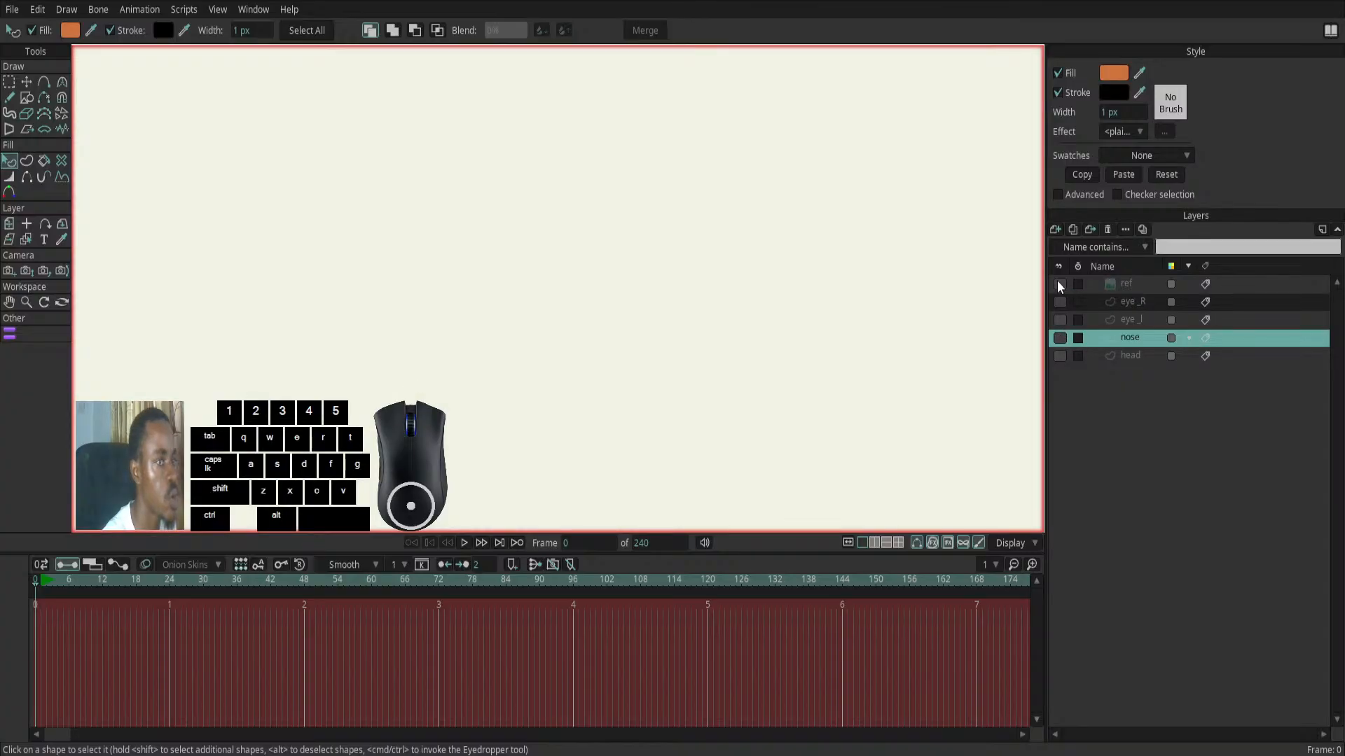
pyautogui.click(1060, 337)
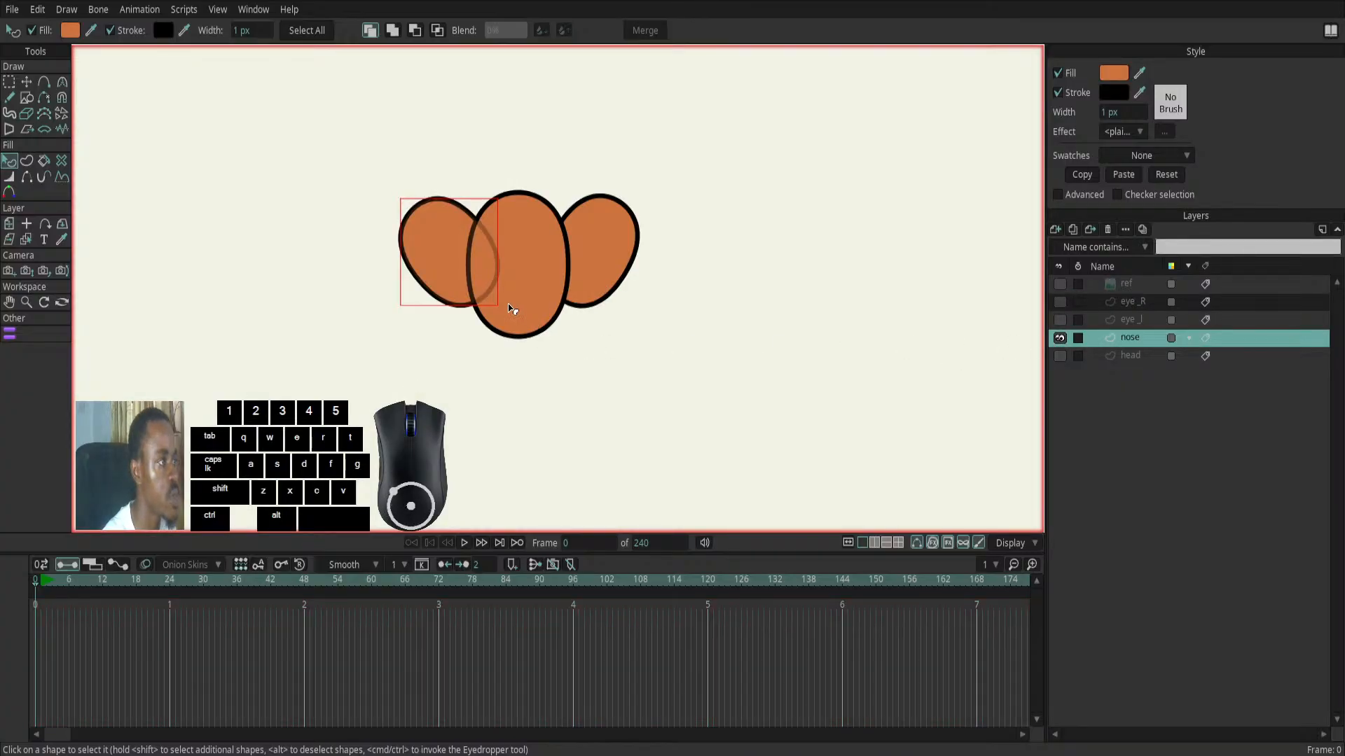
pyautogui.scroll(3, 512, 310)
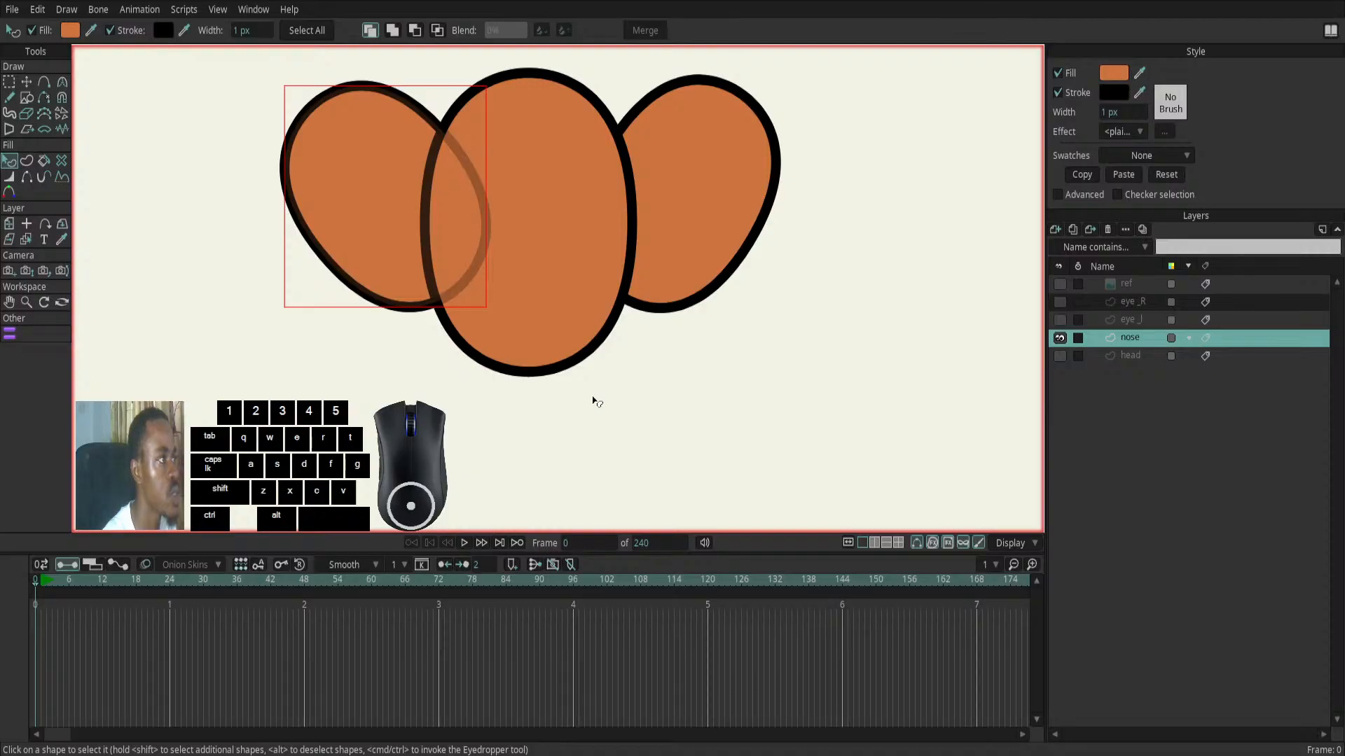
# - Select the two points at the left and right sides of the central nose ellipse
pyautogui.click(576, 270)
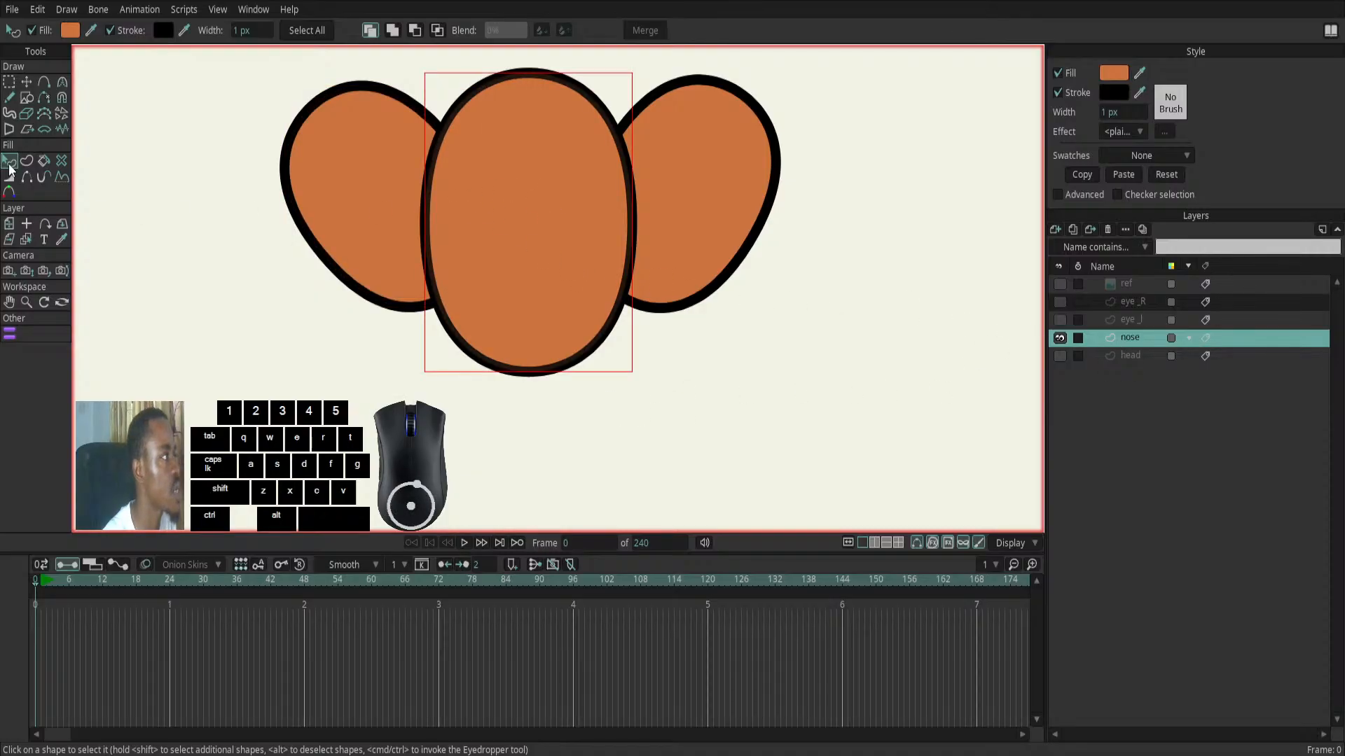
pyautogui.click(29, 85)
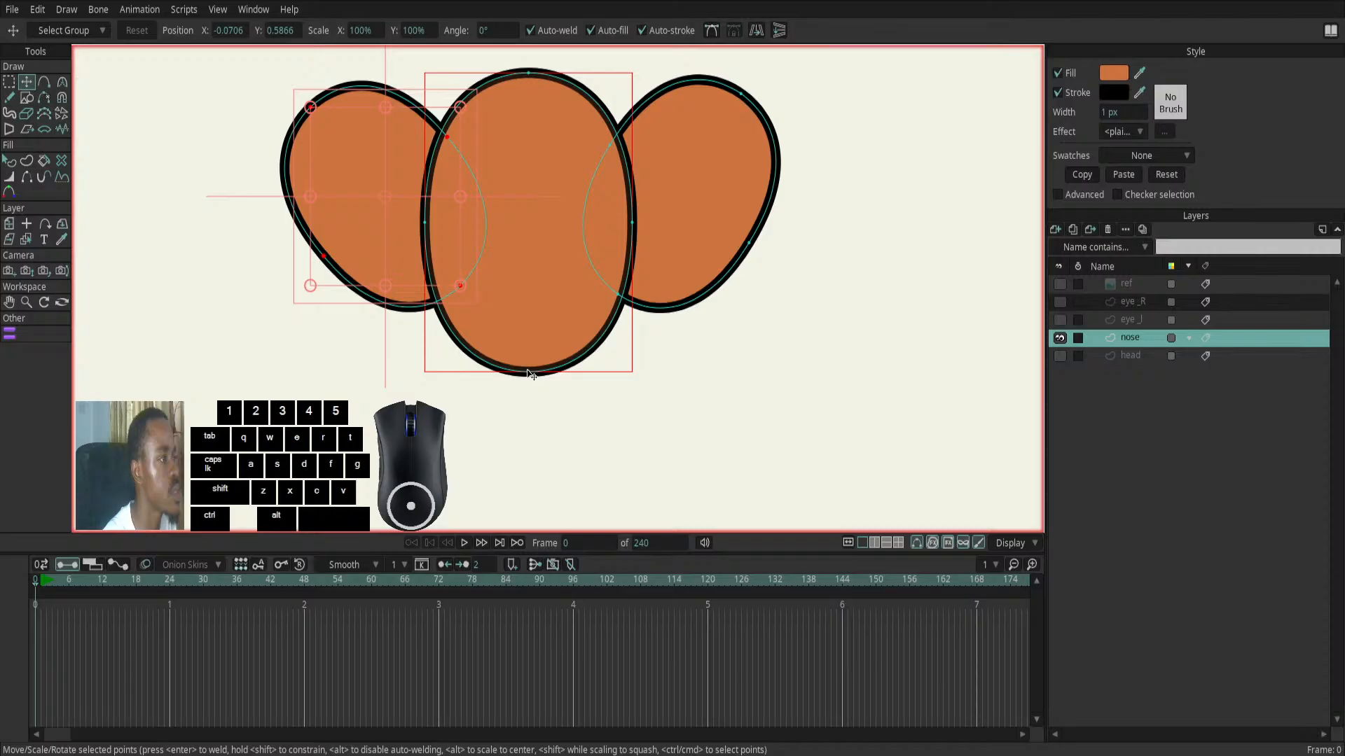
pyautogui.click(633, 225)
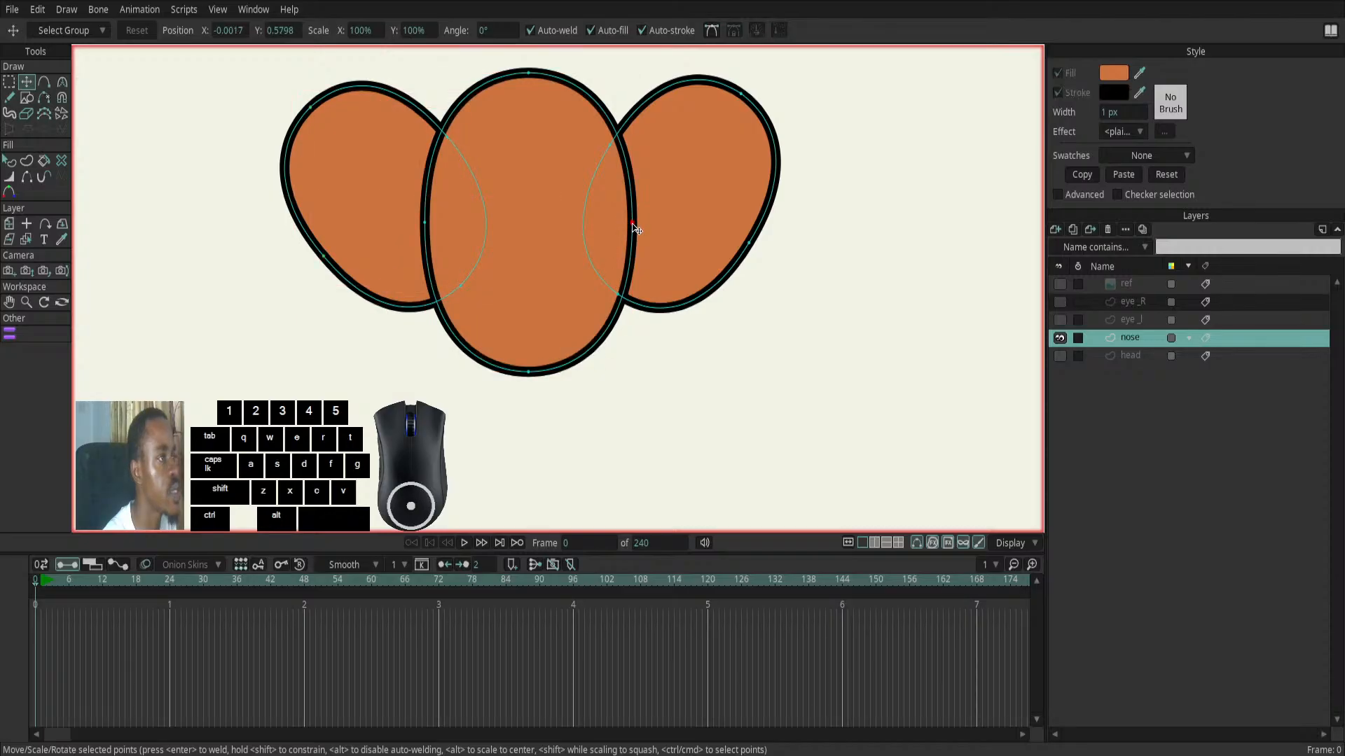
pyautogui.click(408, 211)
pyautogui.click(429, 225)
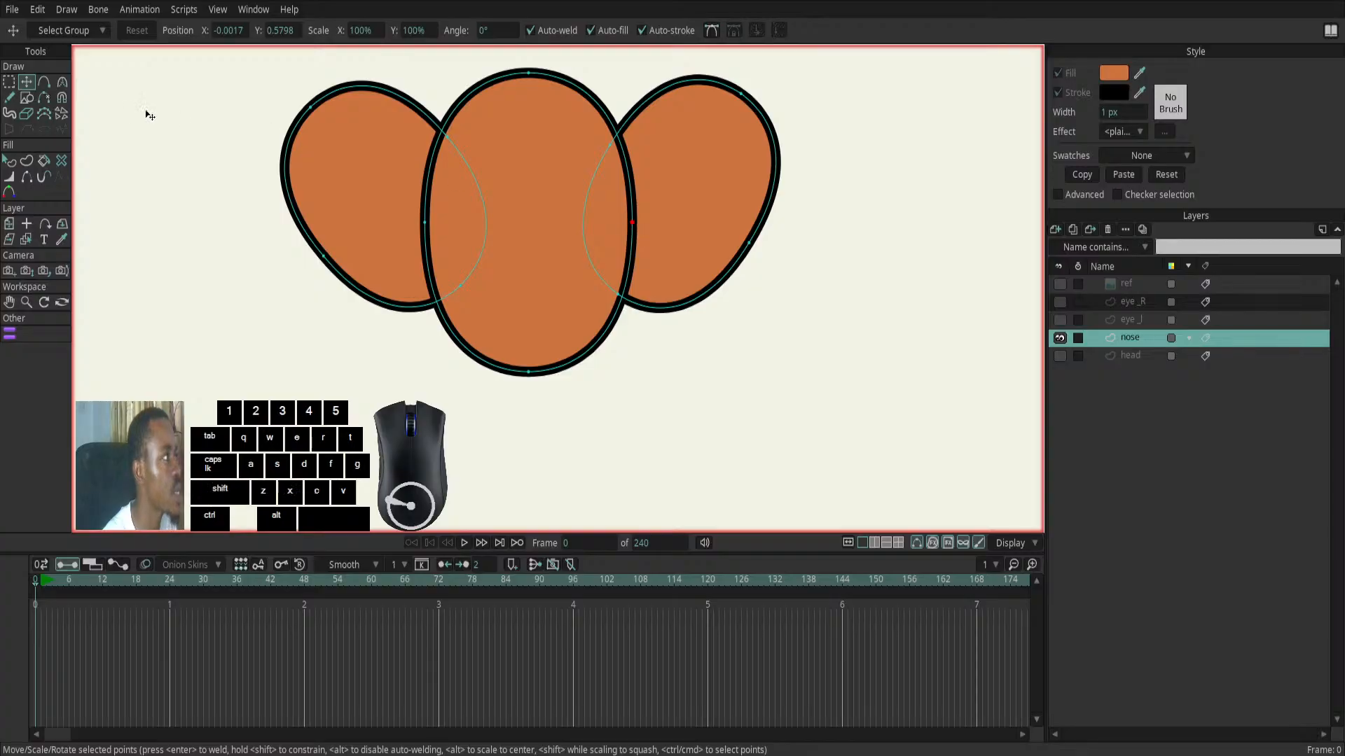
pyautogui.click(9, 81)
pyautogui.moveTo(404, 199); pyautogui.dragTo(506, 227)
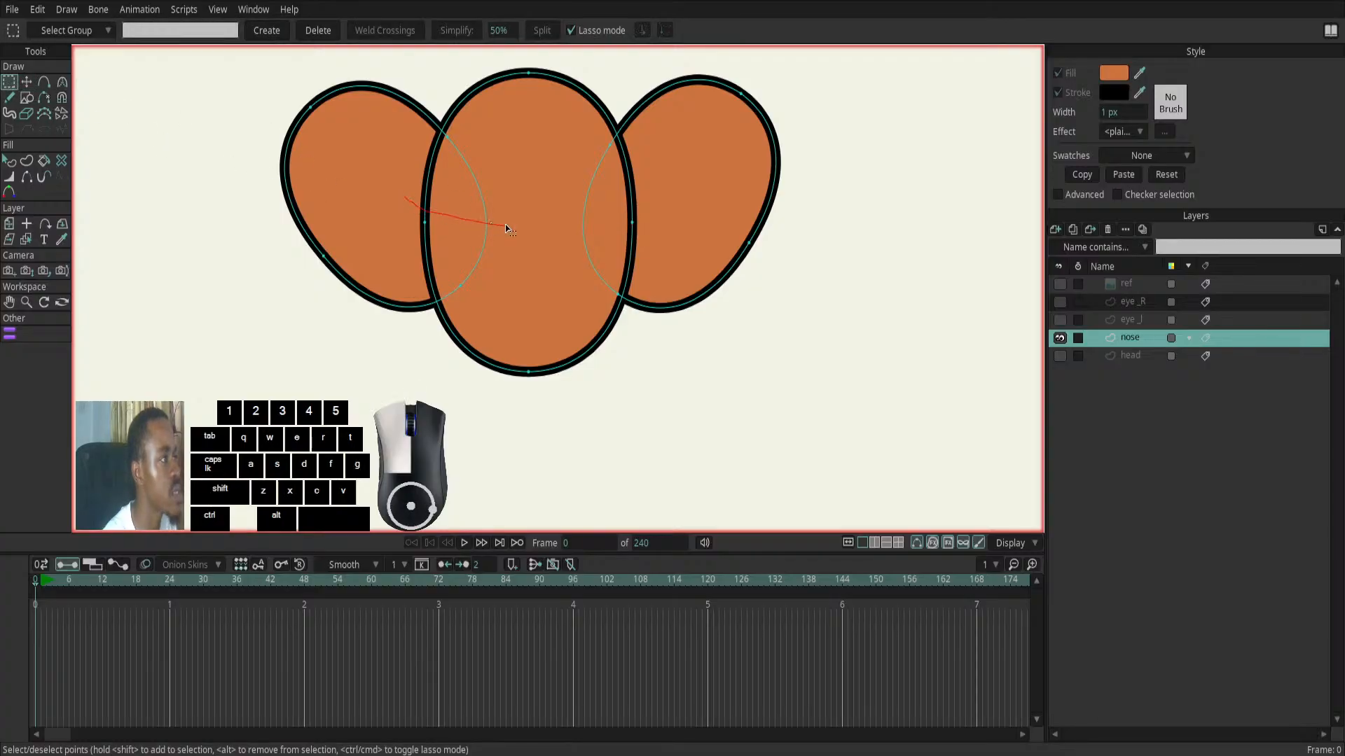
pyautogui.moveTo(615, 245); pyautogui.dragTo(618, 245)
pyautogui.moveTo(373, 201)
pyautogui.mouseDown()
pyautogui.moveTo(393, 222)
pyautogui.moveTo(503, 252)
pyautogui.moveTo(653, 243)
pyautogui.moveTo(659, 215)
pyautogui.moveTo(538, 183)
pyautogui.moveTo(420, 183)
pyautogui.moveTo(380, 229)
pyautogui.mouseUp()
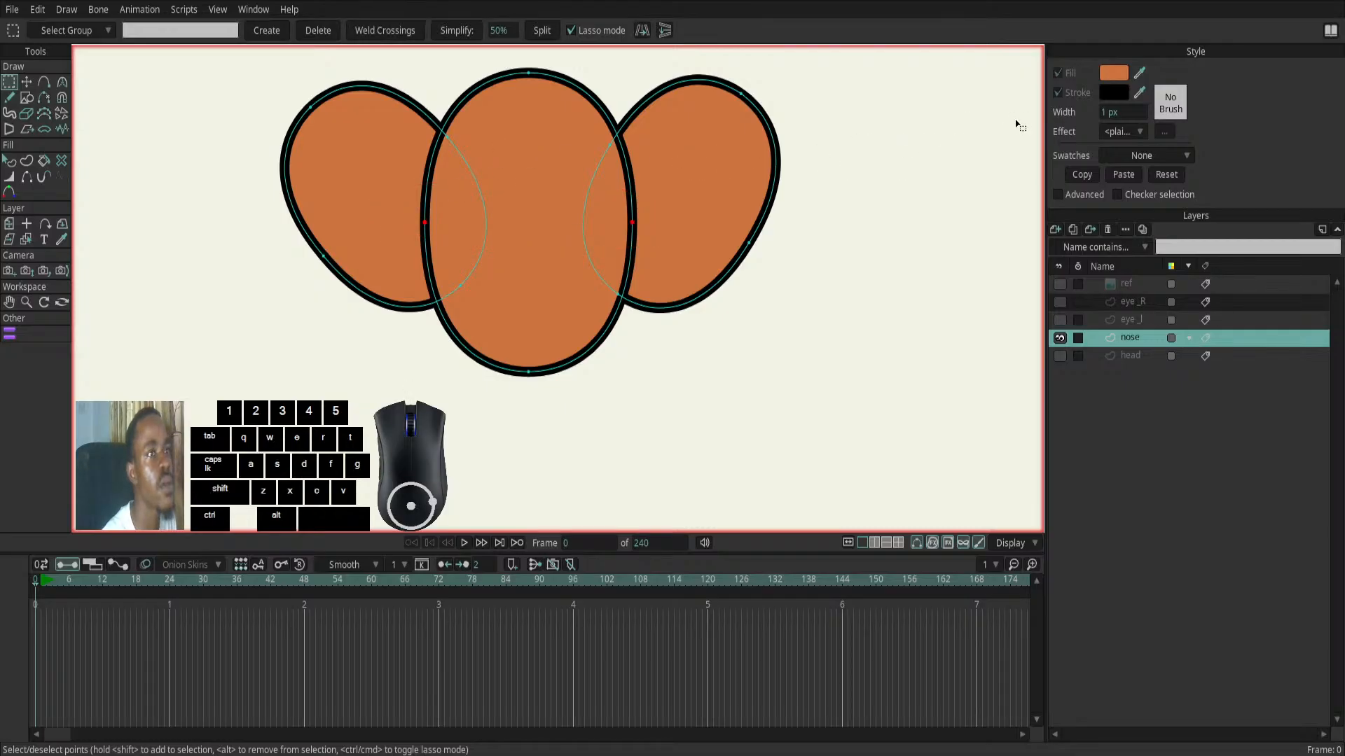
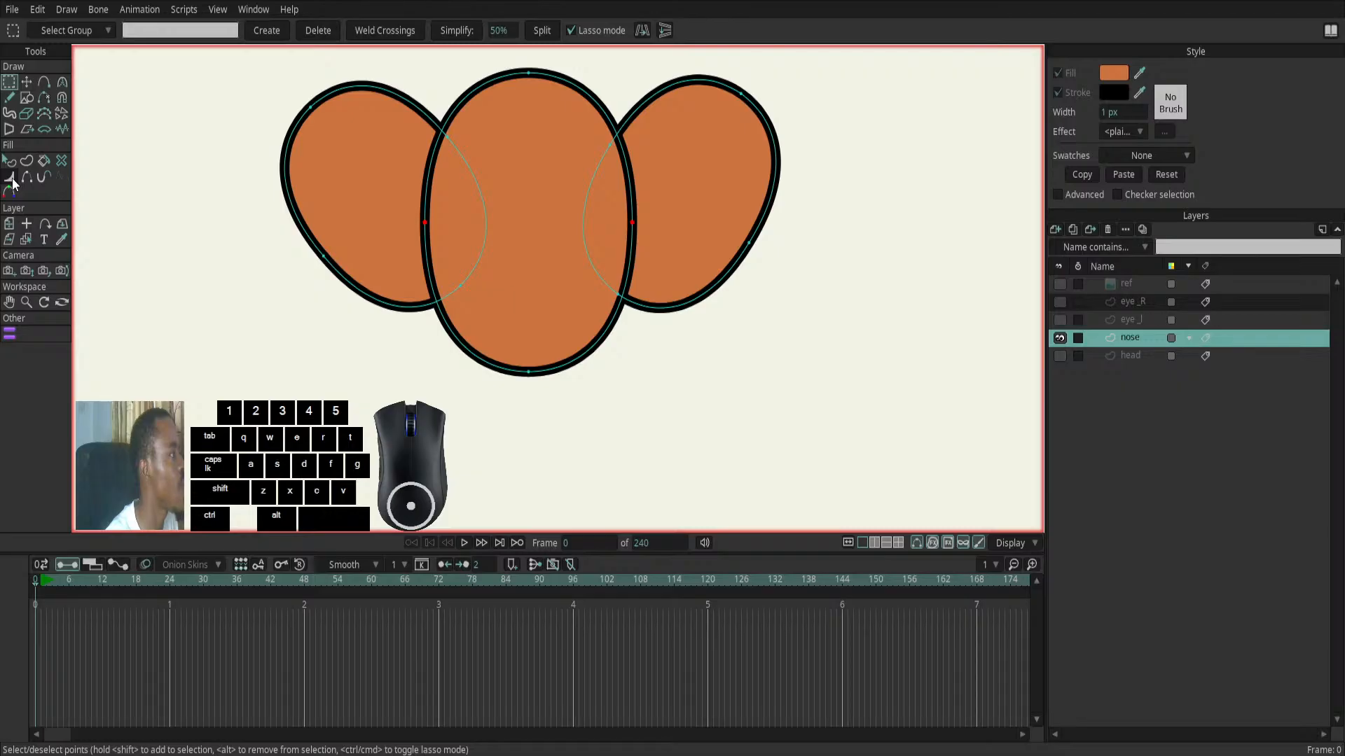
# - Thin the central nose ellipse's outline to 24% width at its two side points
pyautogui.click(11, 179)
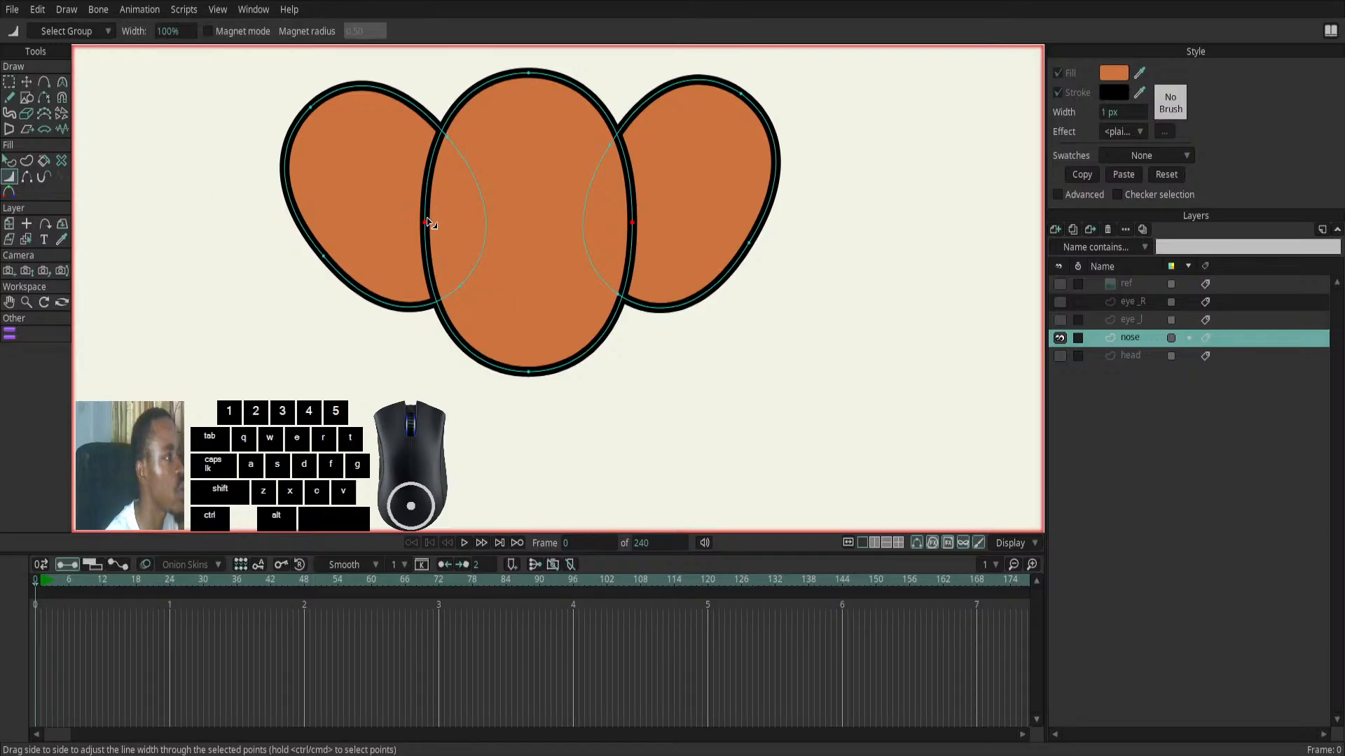
pyautogui.moveTo(426, 224); pyautogui.dragTo(415, 225)
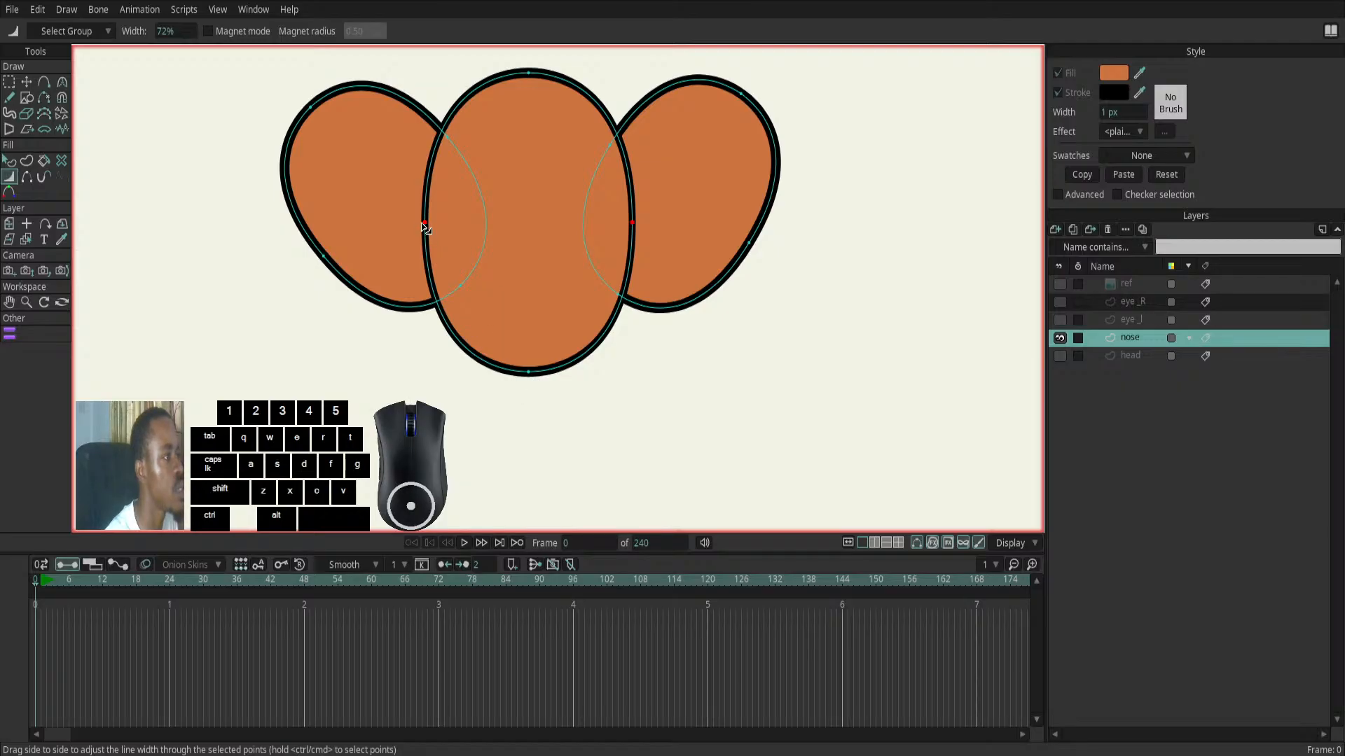
pyautogui.moveTo(429, 228); pyautogui.dragTo(411, 231)
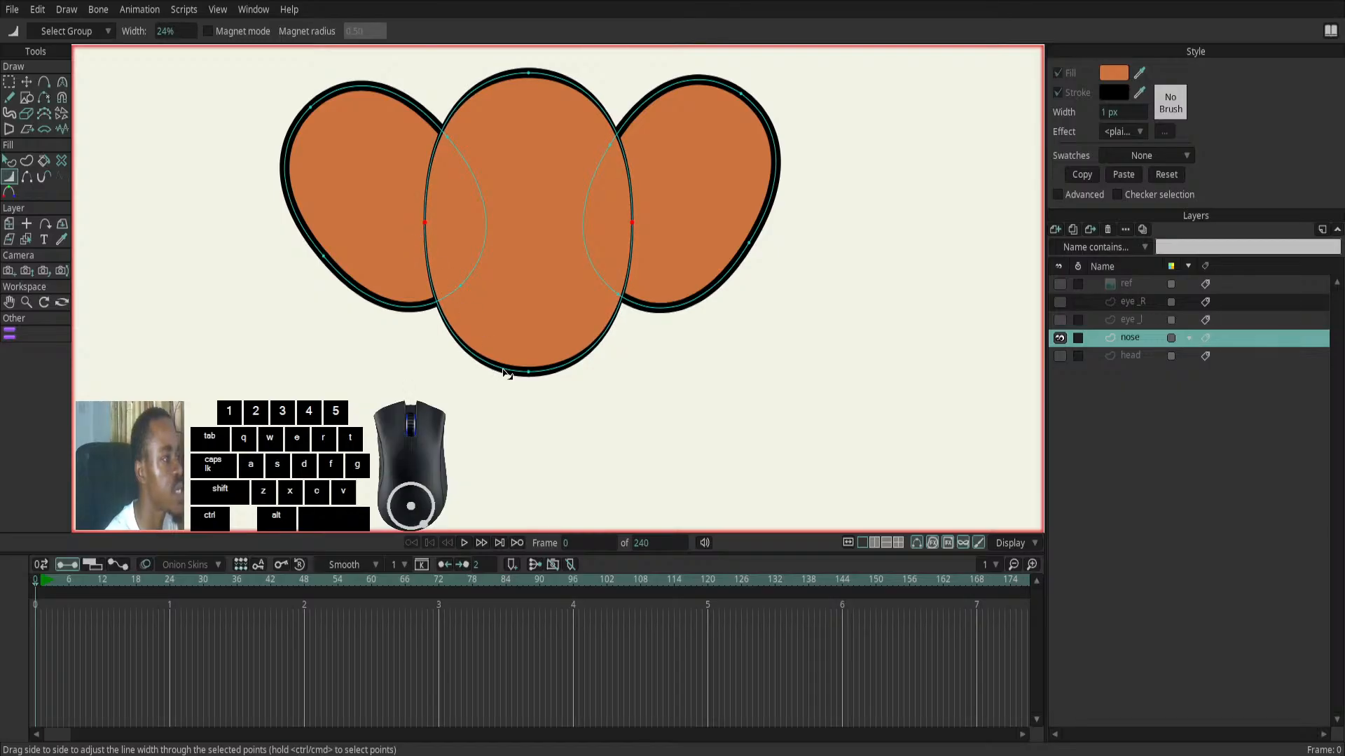
# - Thicken the central nose ellipse's outline to 186% at its bottom point and 138% at its top point
pyautogui.click(28, 81)
pyautogui.click(529, 373)
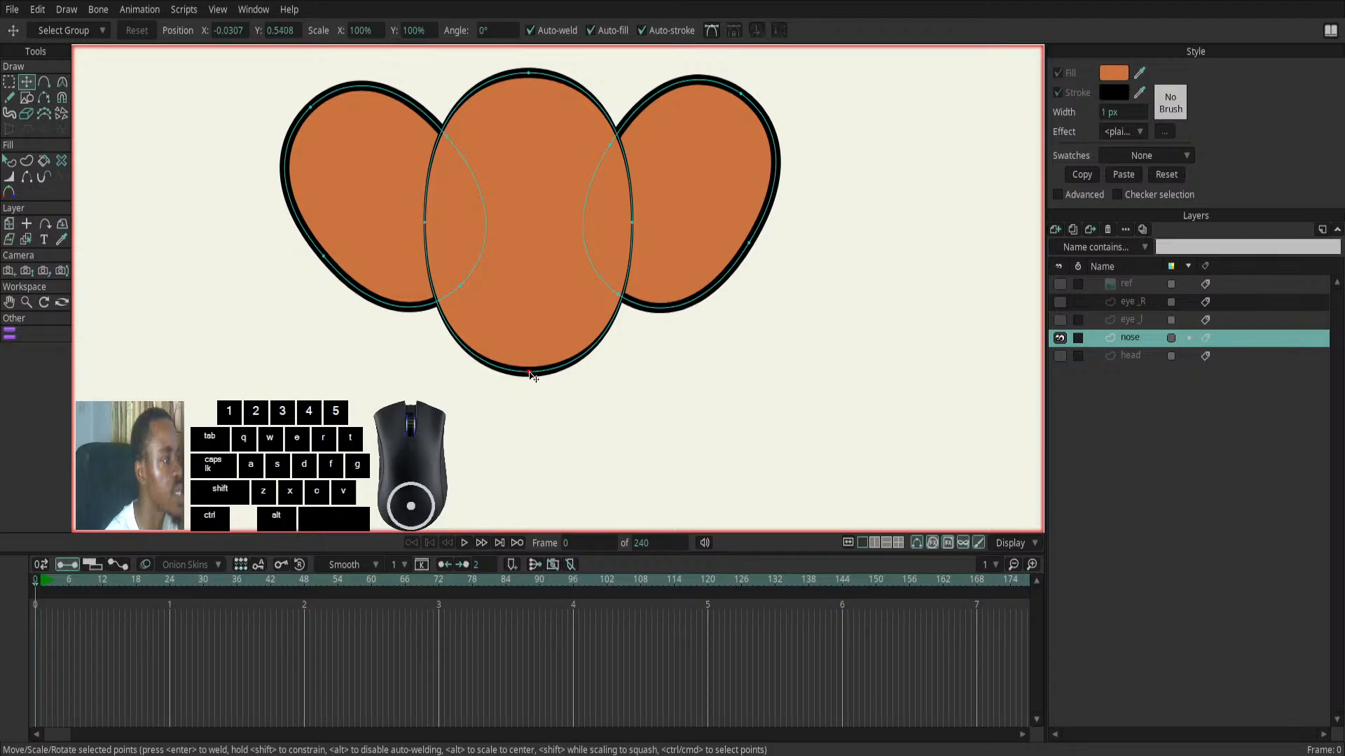
pyautogui.click(9, 177)
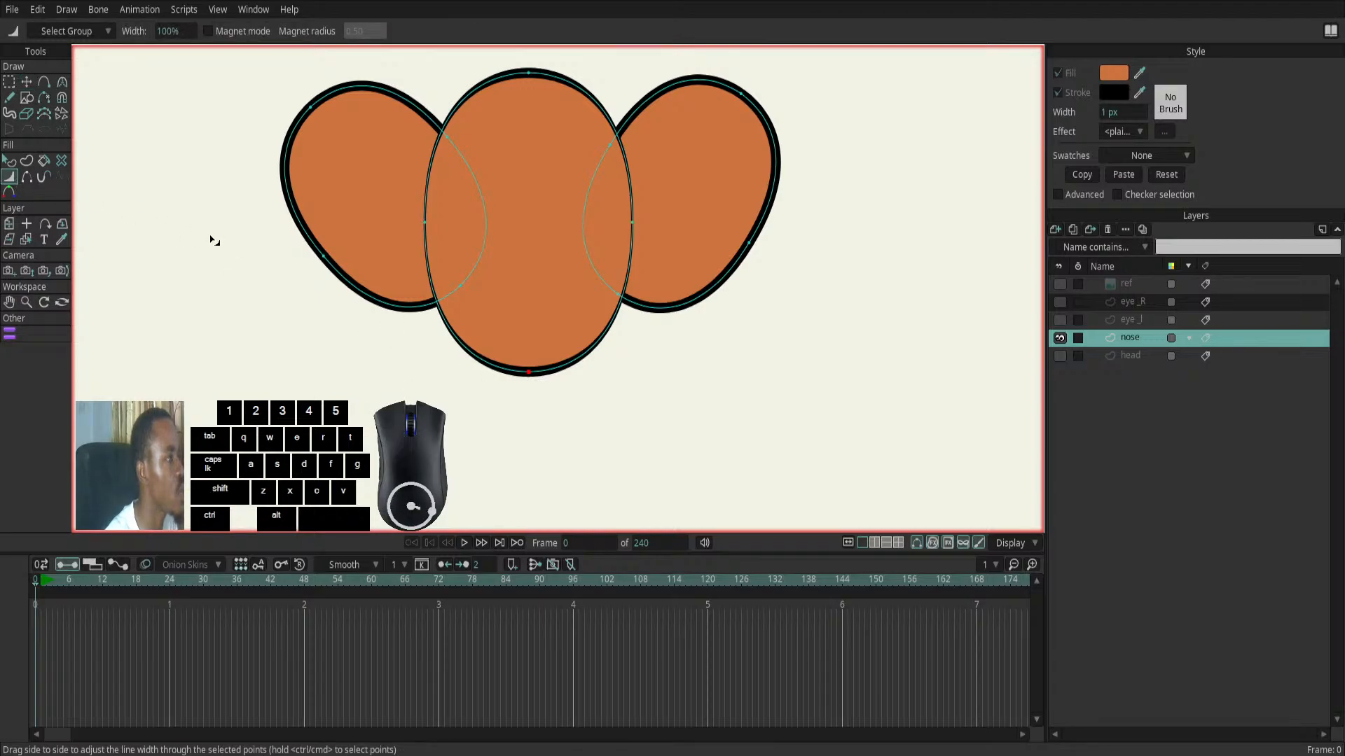
pyautogui.moveTo(529, 372)
pyautogui.mouseDown()
pyautogui.moveTo(526, 317)
pyautogui.moveTo(519, 402)
pyautogui.moveTo(531, 331)
pyautogui.moveTo(597, 369)
pyautogui.moveTo(560, 362)
pyautogui.mouseUp()
pyautogui.scroll(5, 526, 244)
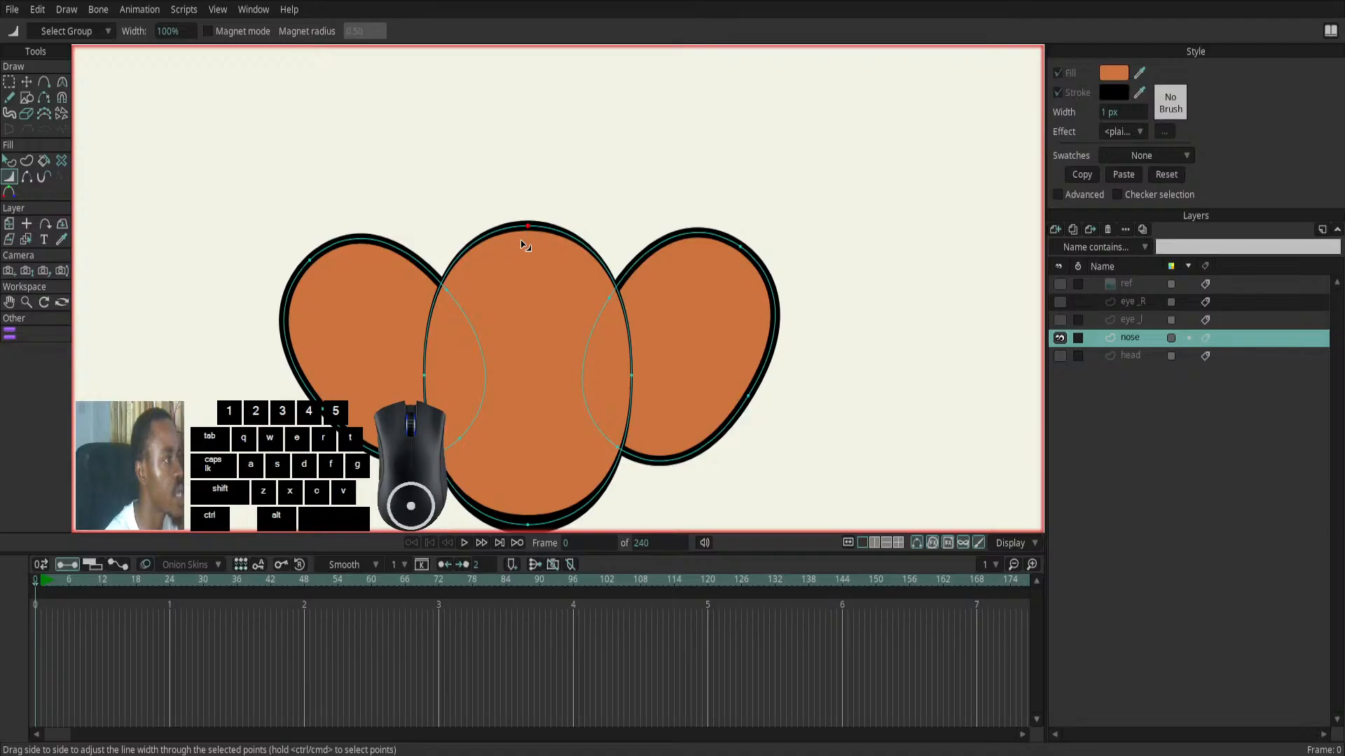
pyautogui.moveTo(530, 225); pyautogui.dragTo(548, 228)
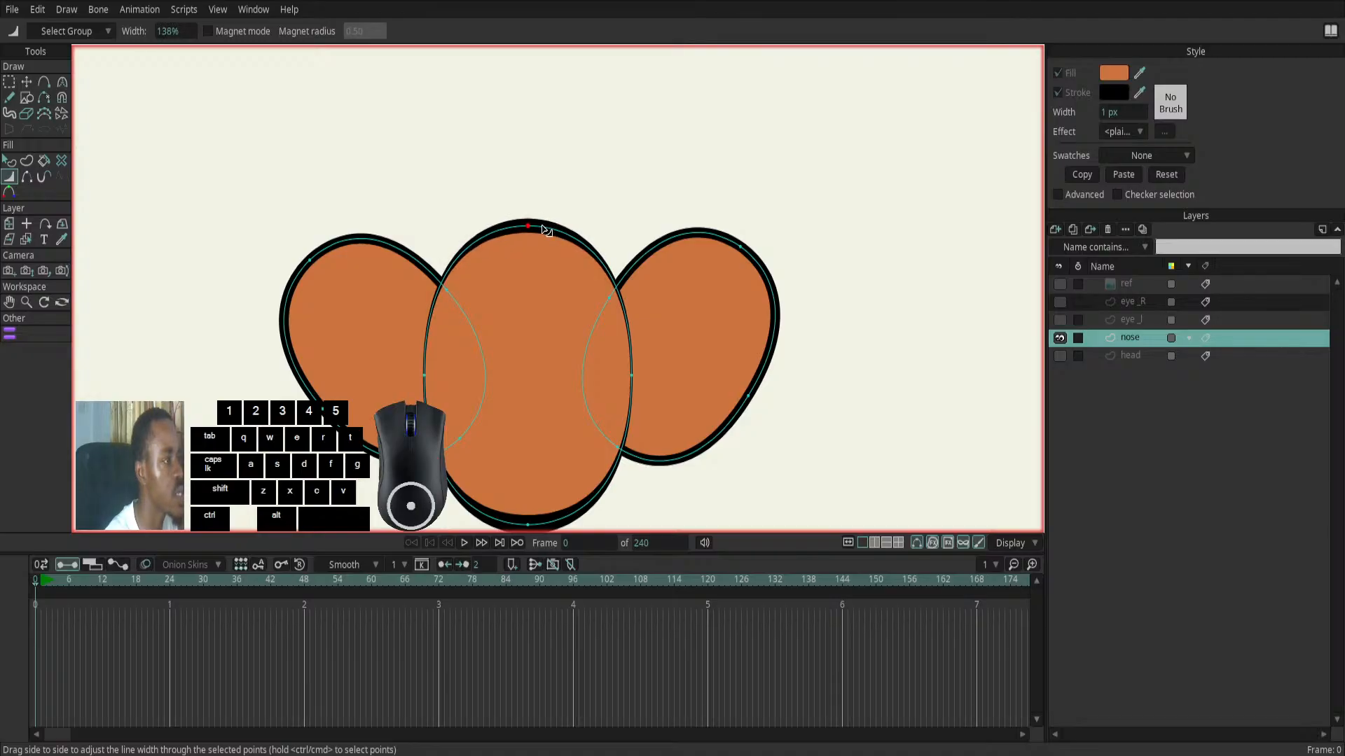
# - Show the ref layer and thicken the outline further at the central nose ellipse's bottom point
pyautogui.click(1059, 284)
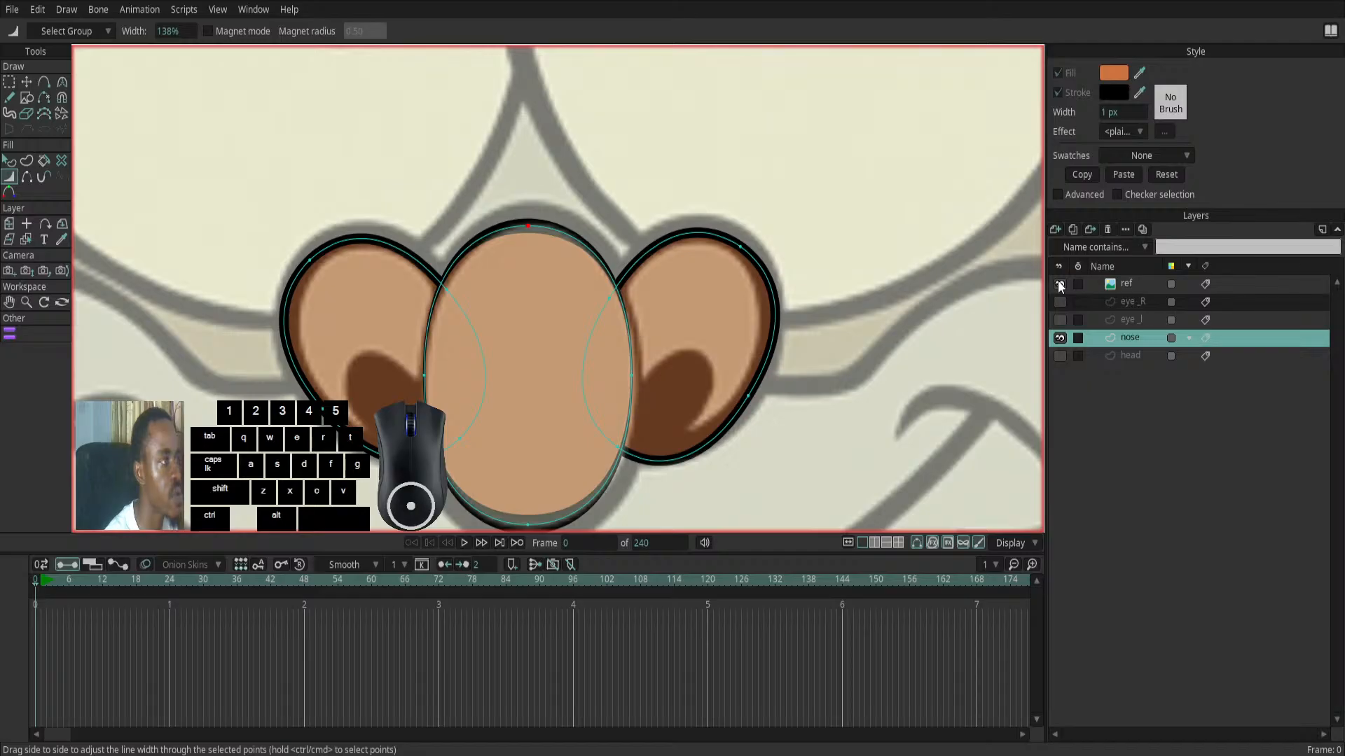
pyautogui.scroll(-5, 805, 310)
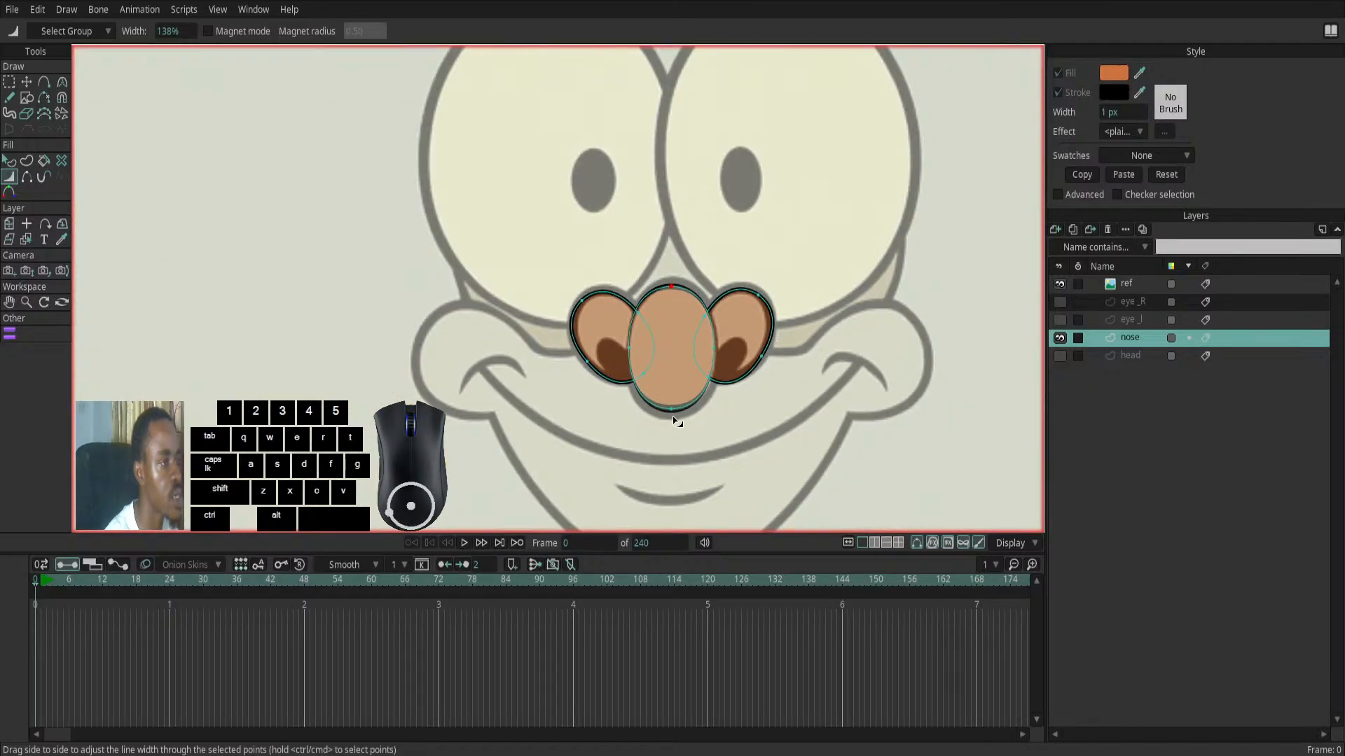
pyautogui.scroll(3, 676, 419)
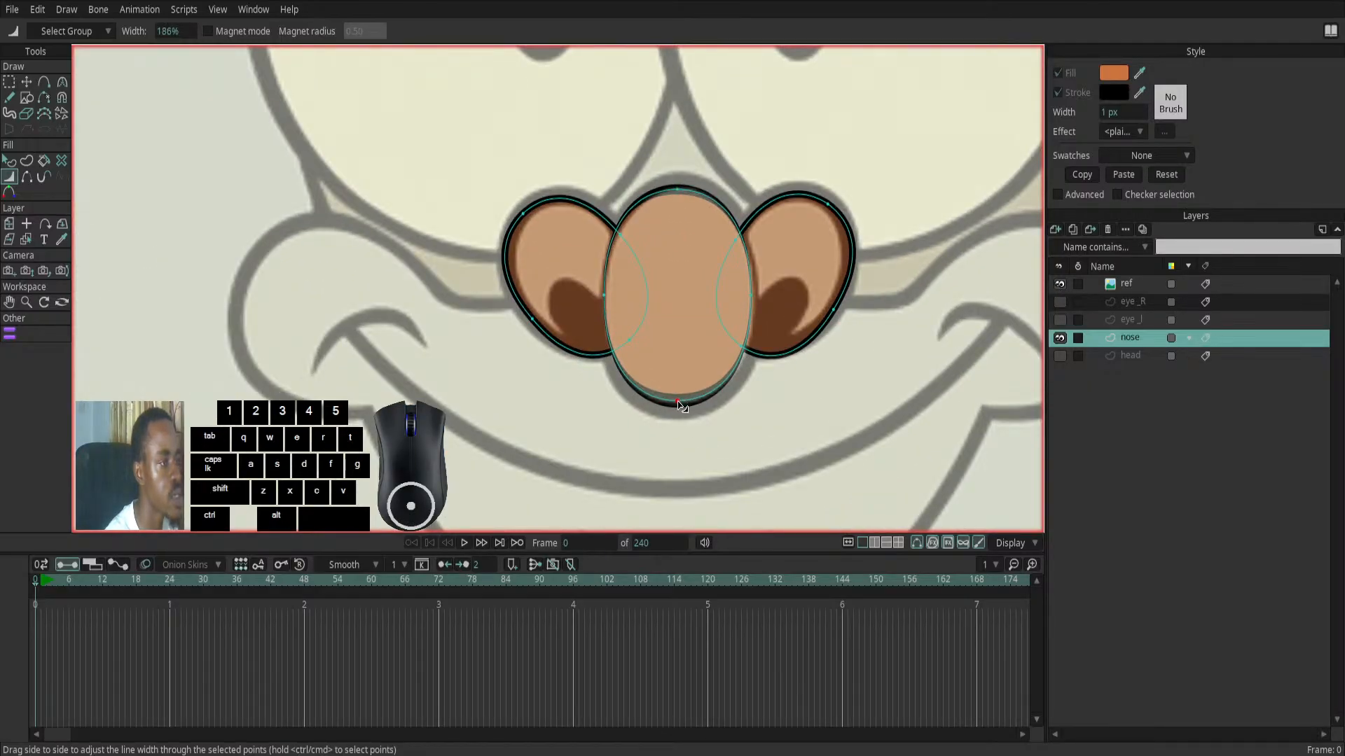
pyautogui.moveTo(681, 404); pyautogui.dragTo(706, 403)
# - Reshape the central nose ellipse to match the reference by moving its bottom point down and its side points outward
pyautogui.click(26, 81)
pyautogui.doubleClick(706, 306)
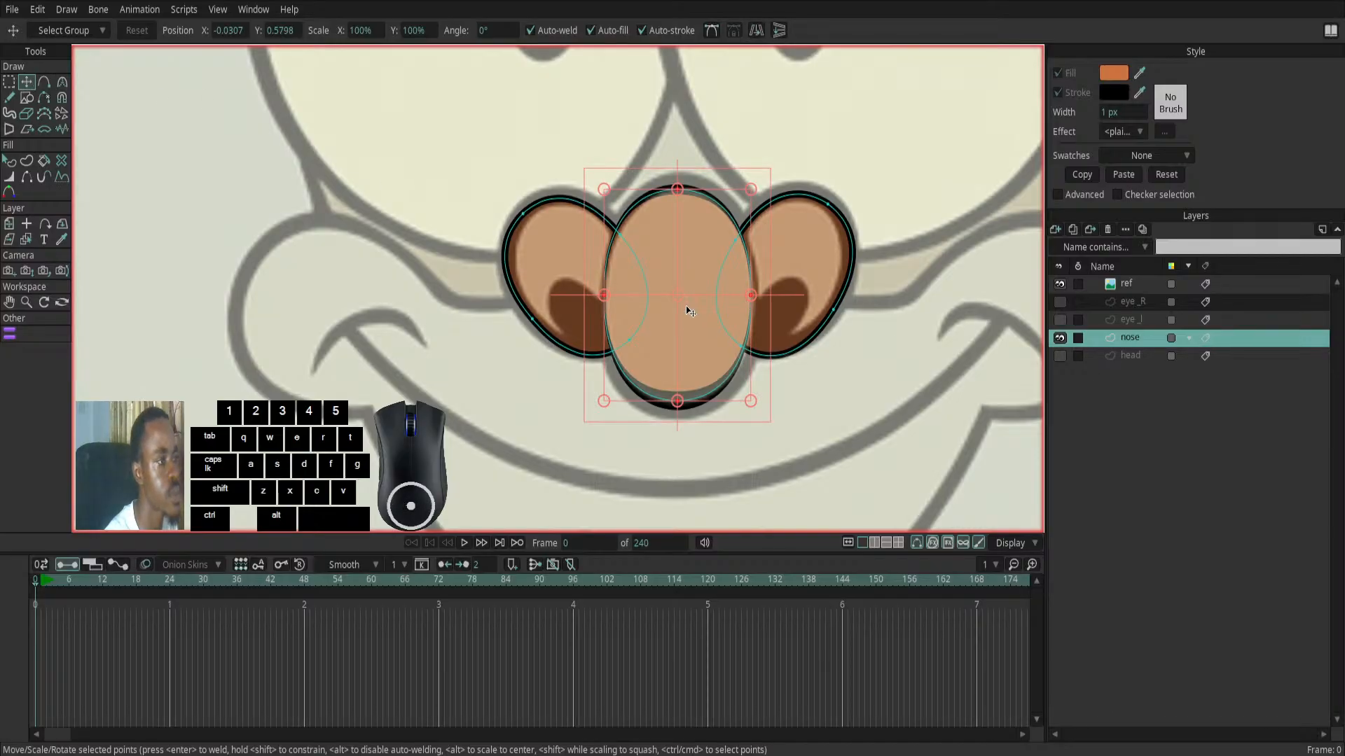
pyautogui.moveTo(677, 404); pyautogui.dragTo(676, 411)
pyautogui.moveTo(752, 306); pyautogui.dragTo(757, 302)
pyautogui.moveTo(600, 310); pyautogui.dragTo(600, 302)
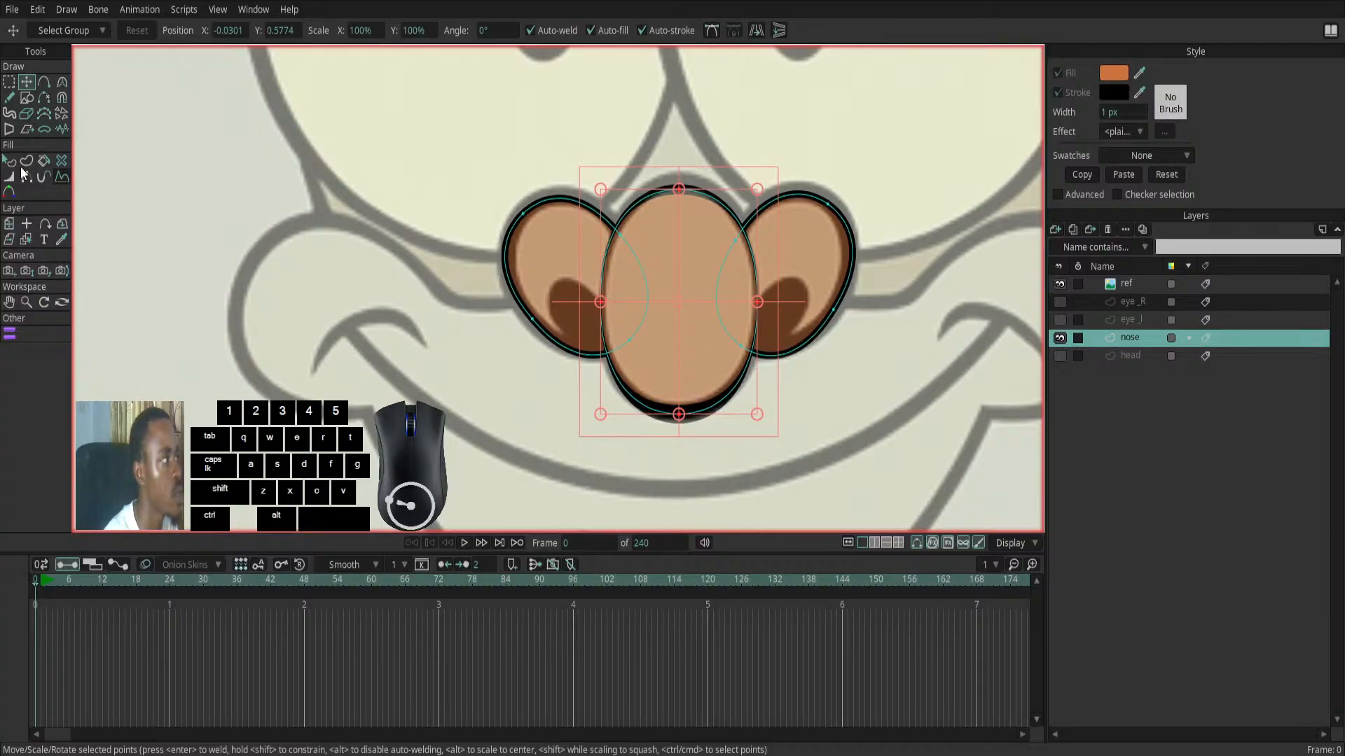
# - Draw a small upright filled ellipse without a stroke over the character's left-hand cheek on the nose layer
pyautogui.click(28, 95)
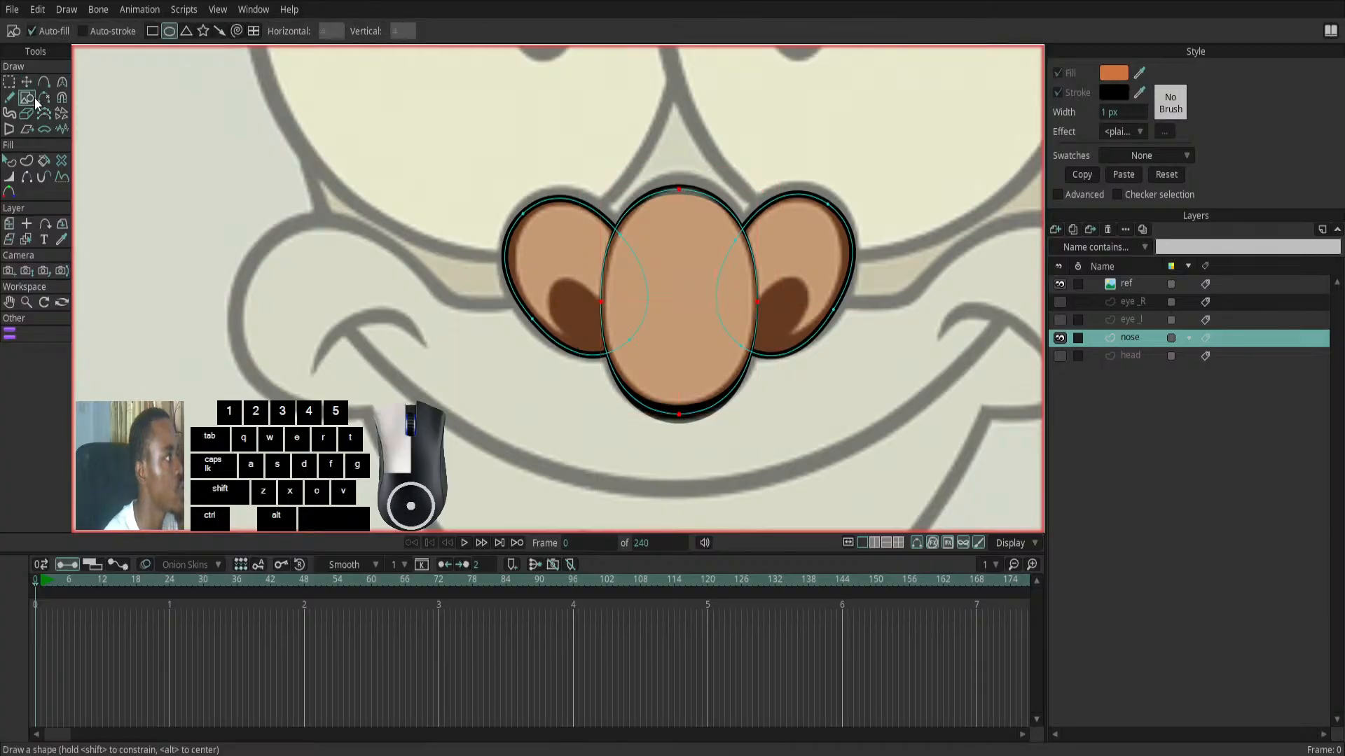
pyautogui.click(172, 35)
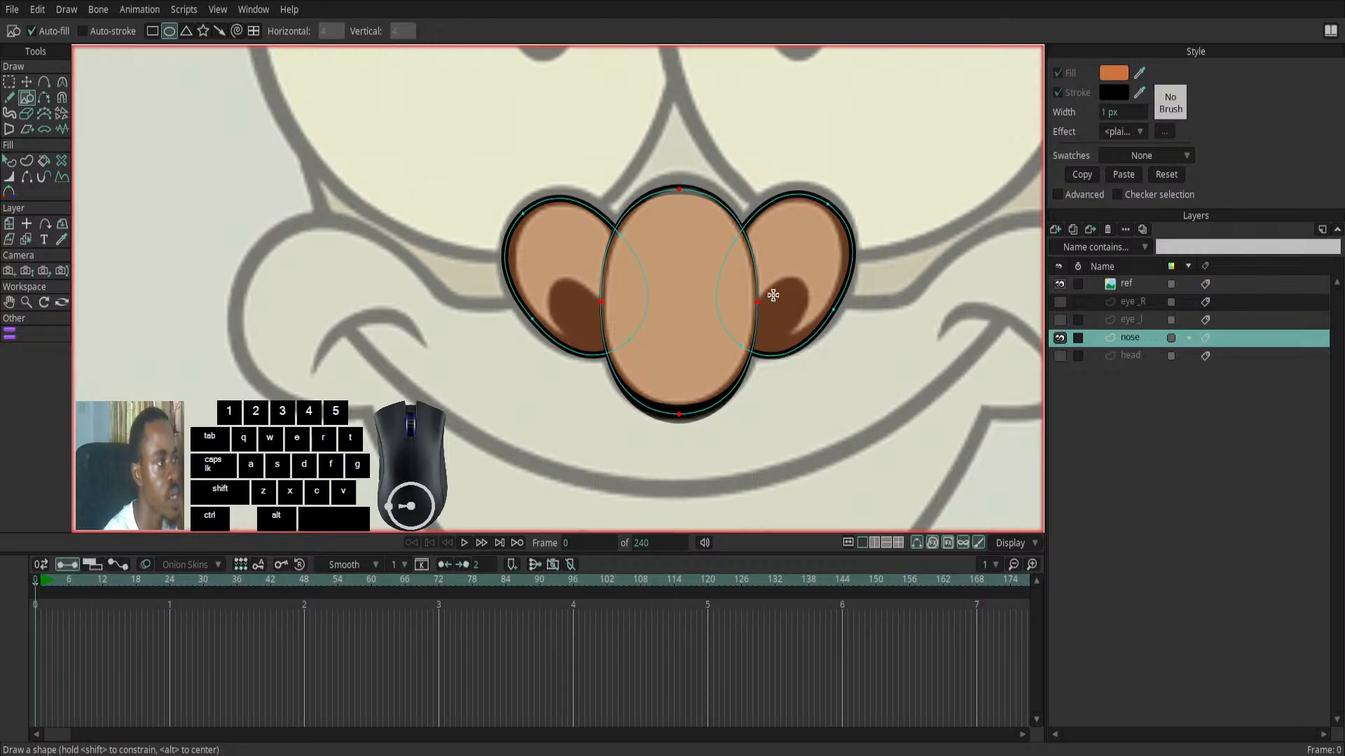
pyautogui.click(1131, 340)
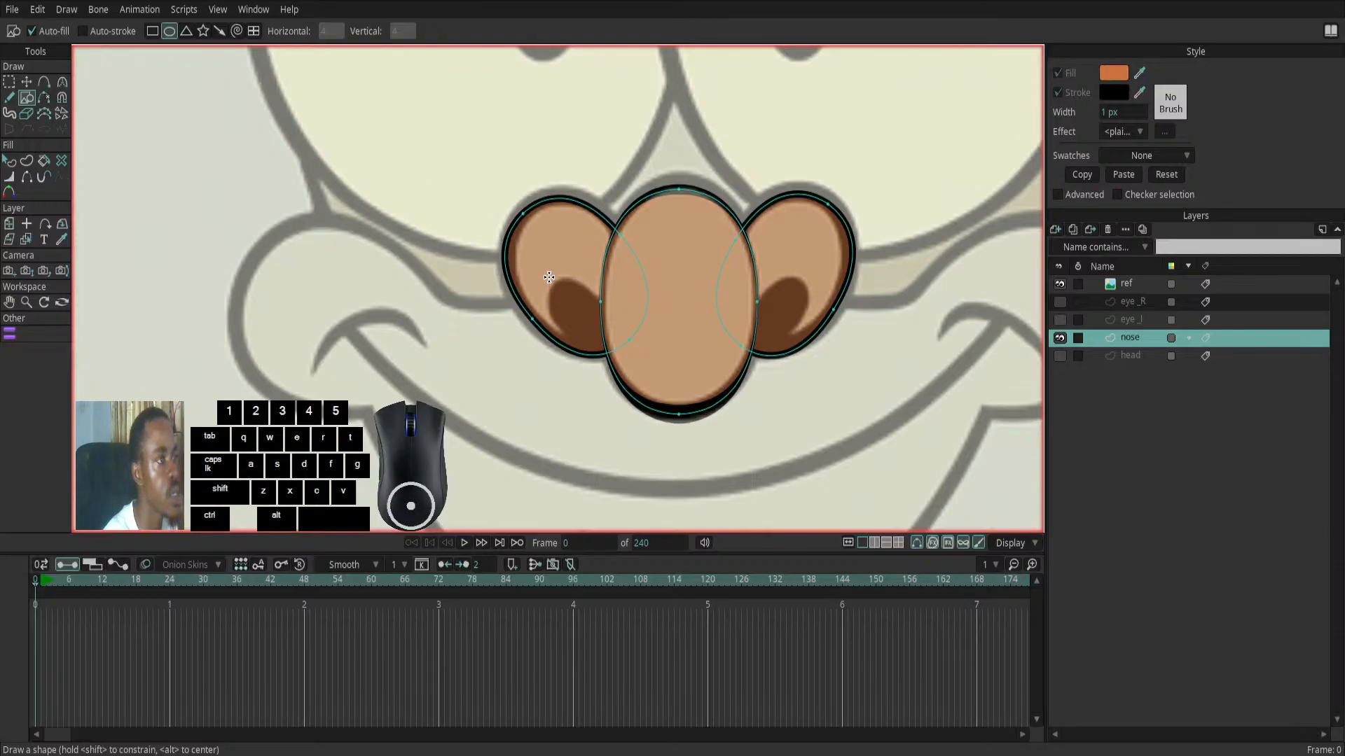
pyautogui.moveTo(273, 302); pyautogui.dragTo(331, 401)
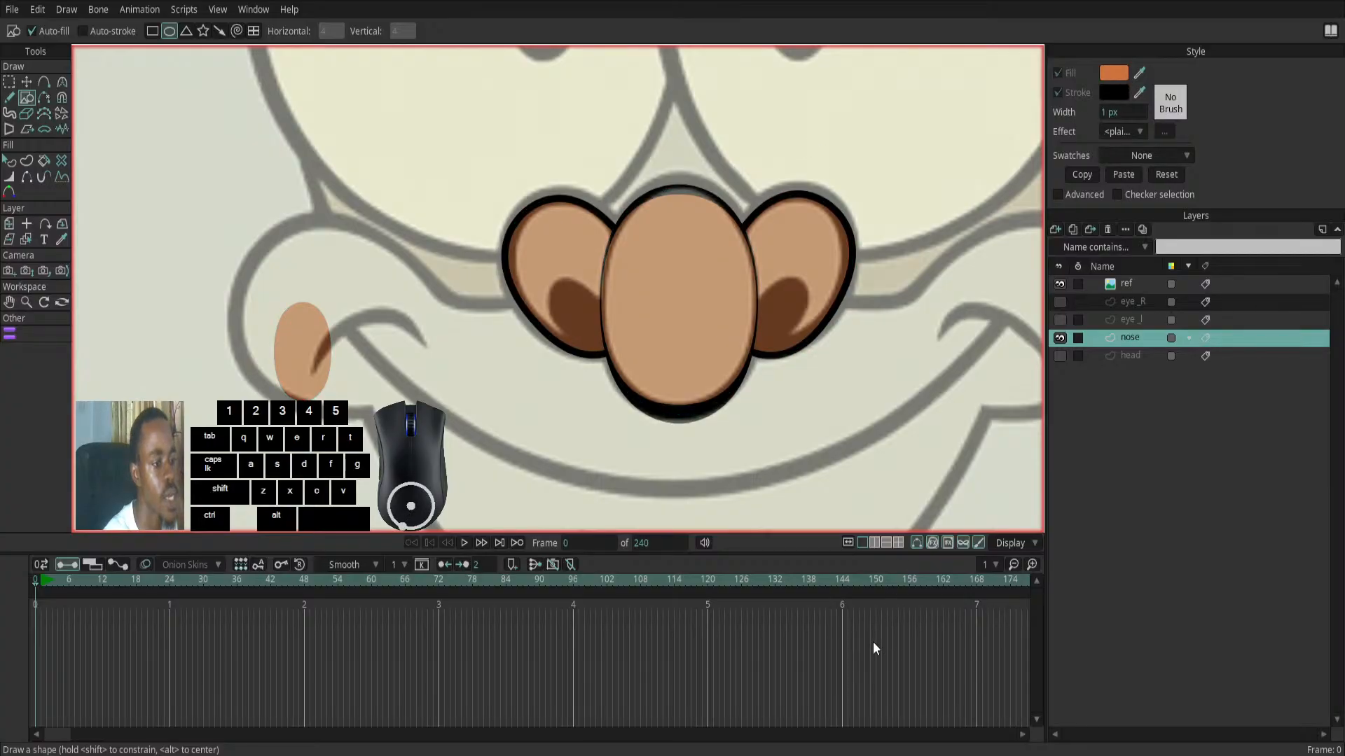
# - Change the small cheek ellipse's fill colour to black
pyautogui.click(823, 645)
pyautogui.click(10, 162)
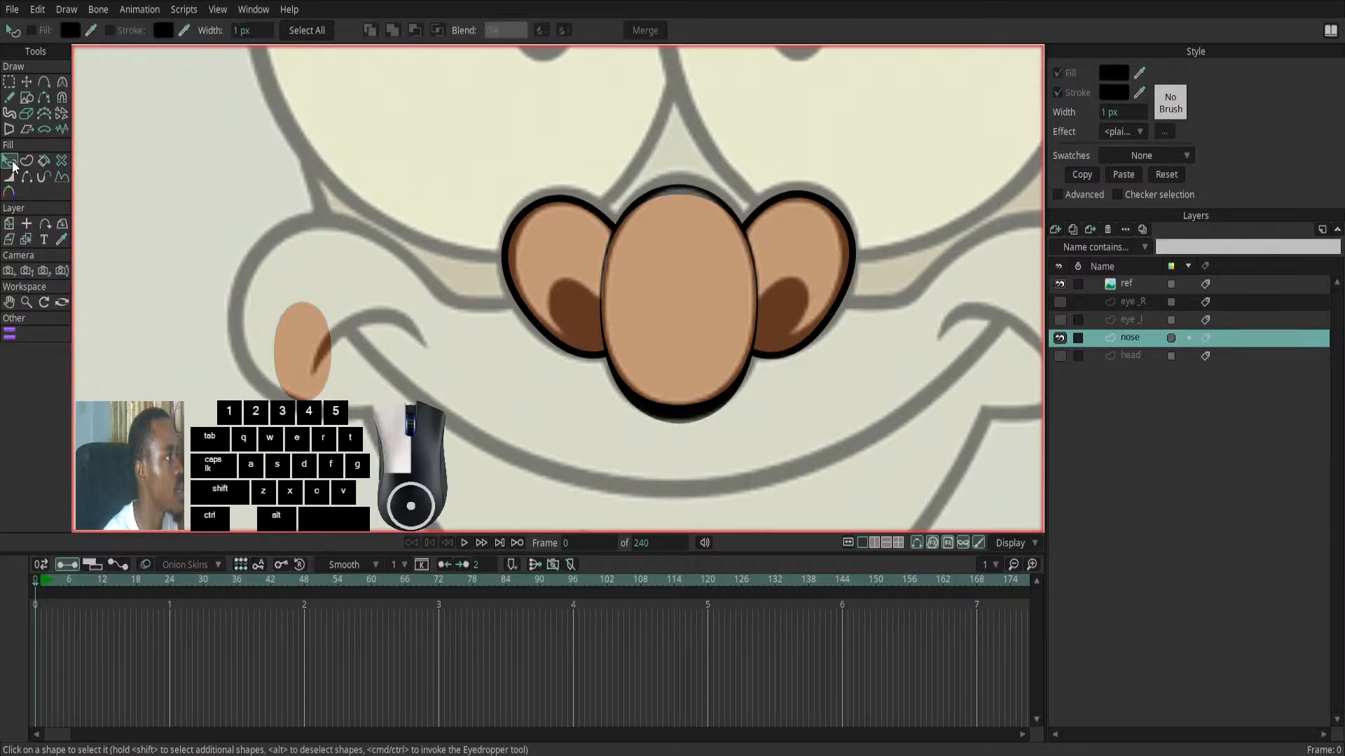
pyautogui.click(294, 350)
pyautogui.click(1113, 72)
pyautogui.click(832, 638)
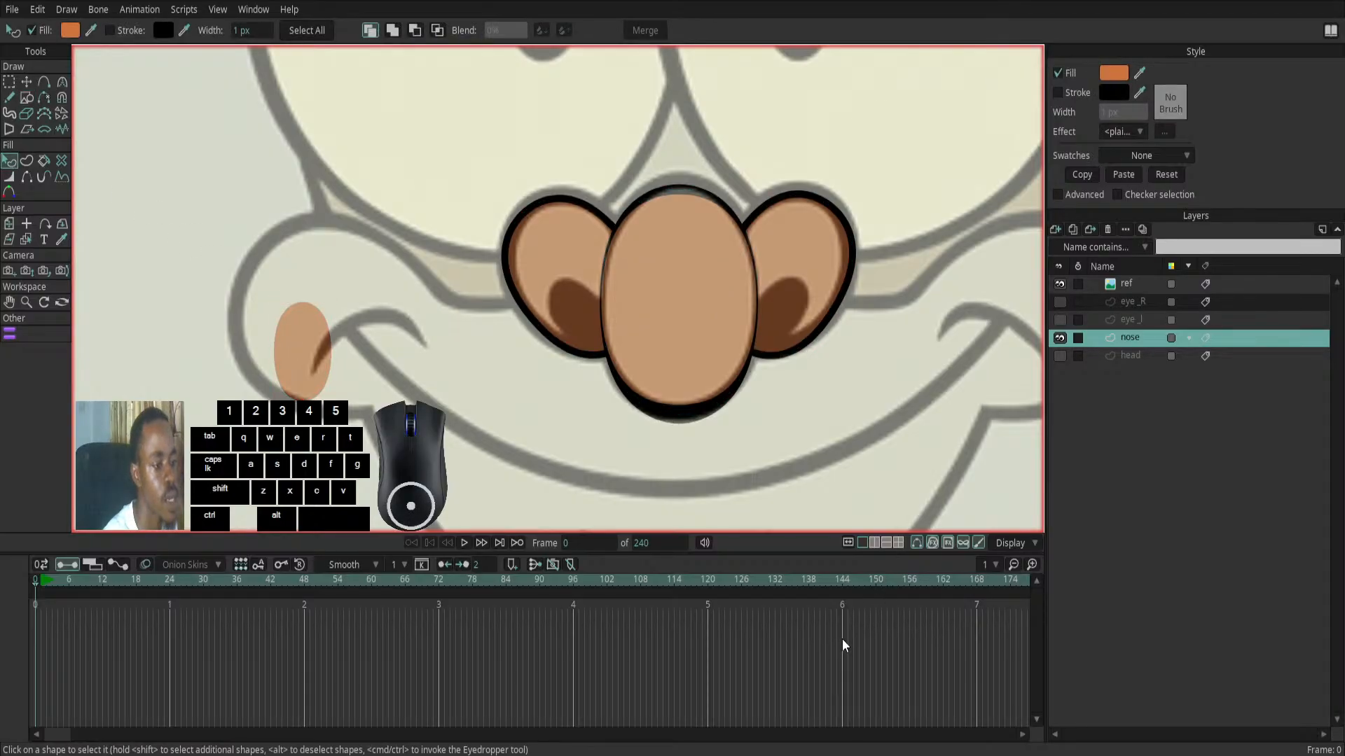
pyautogui.click(843, 639)
pyautogui.click(1055, 662)
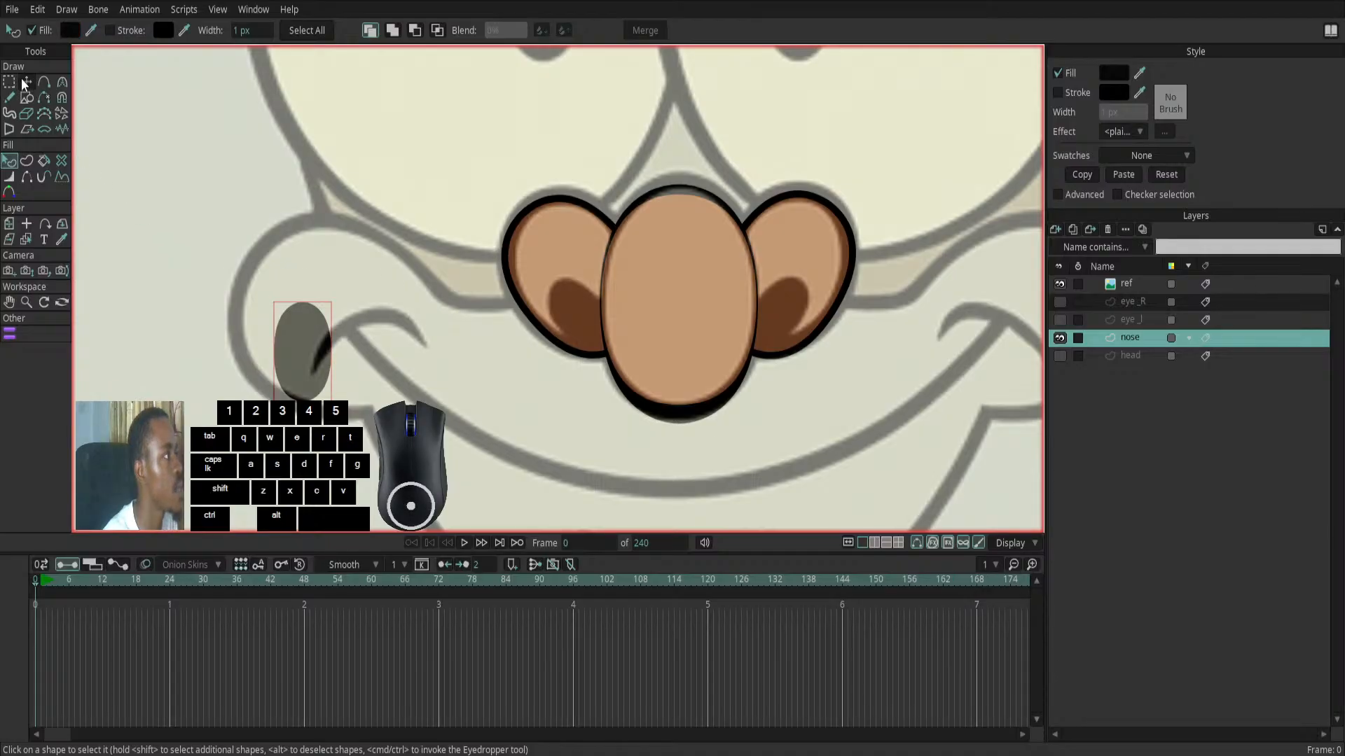
# - Move, shrink and tilt the black ellipse so it covers the dark nostril opening in the left-hand nose shape
pyautogui.press('t')
pyautogui.click(342, 296)
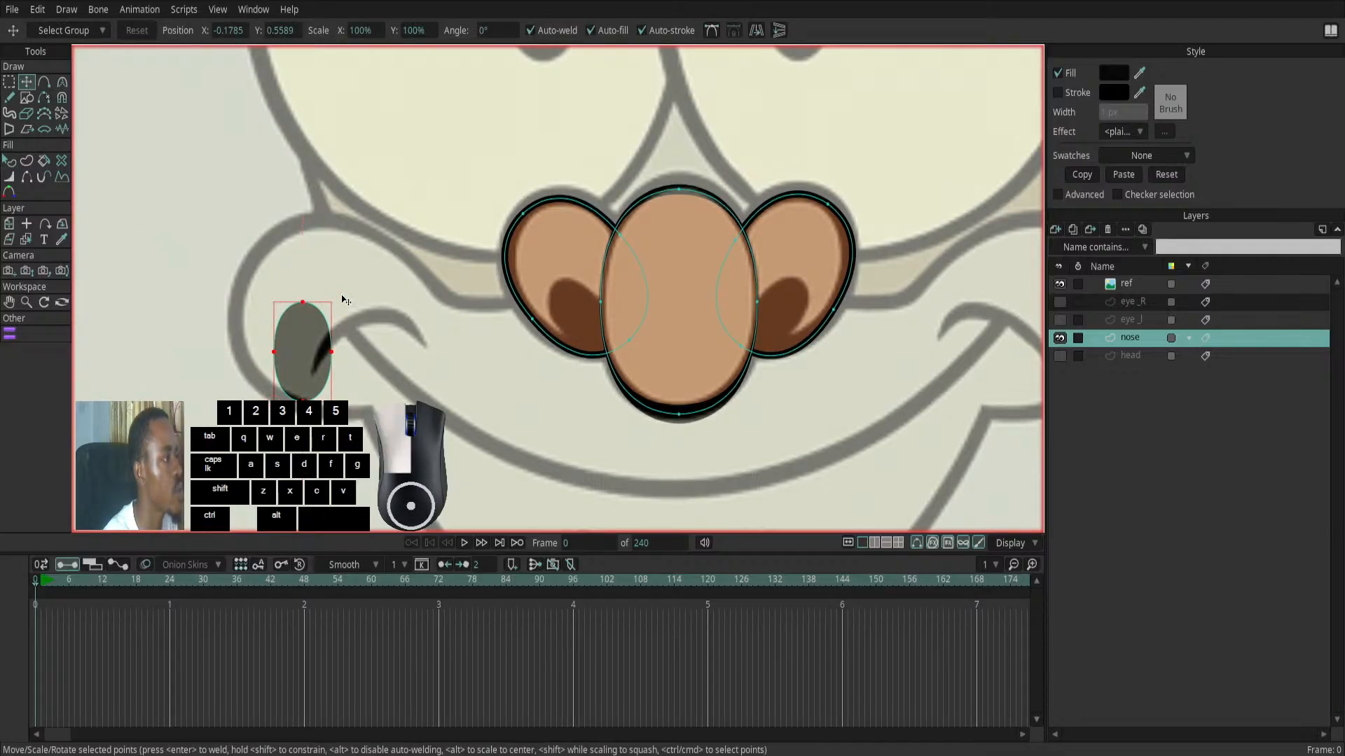
pyautogui.click(315, 319)
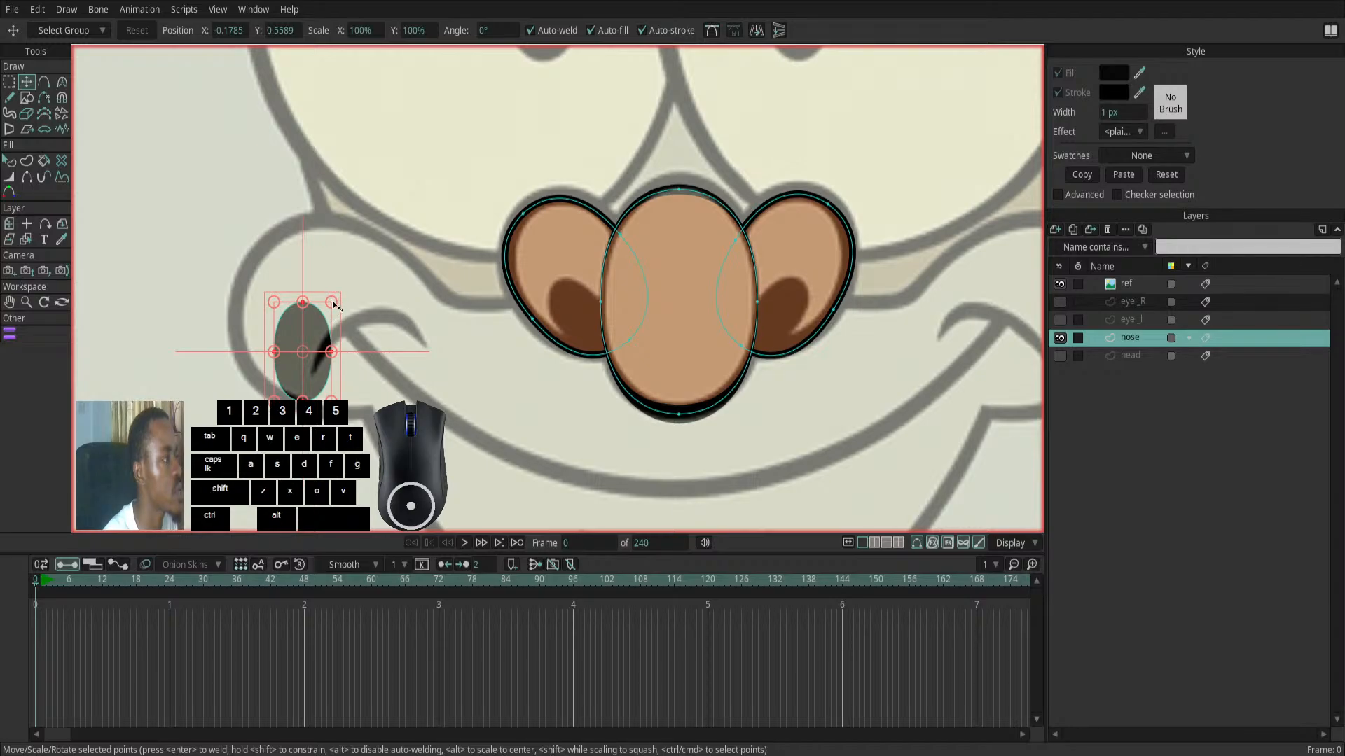
pyautogui.moveTo(342, 301); pyautogui.dragTo(563, 294)
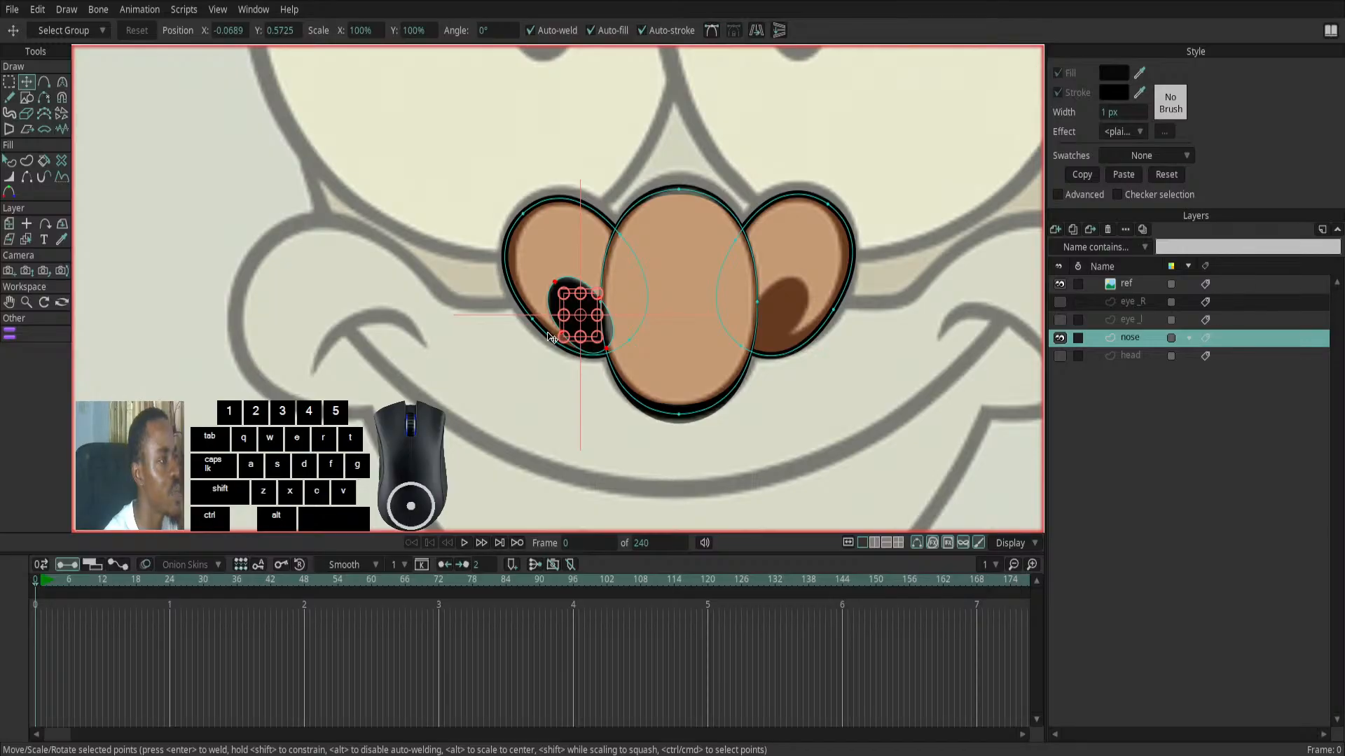
pyautogui.scroll(3, 549, 338)
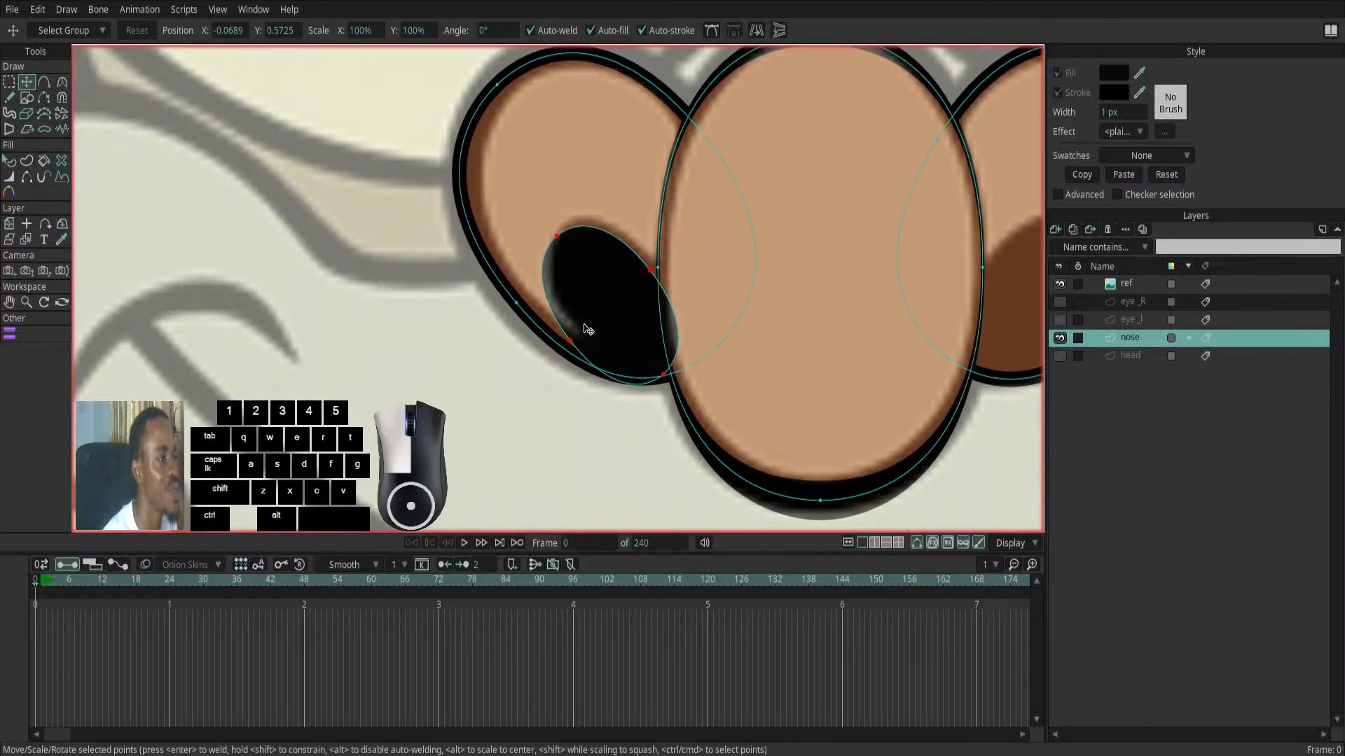
pyautogui.scroll(-4, 587, 327)
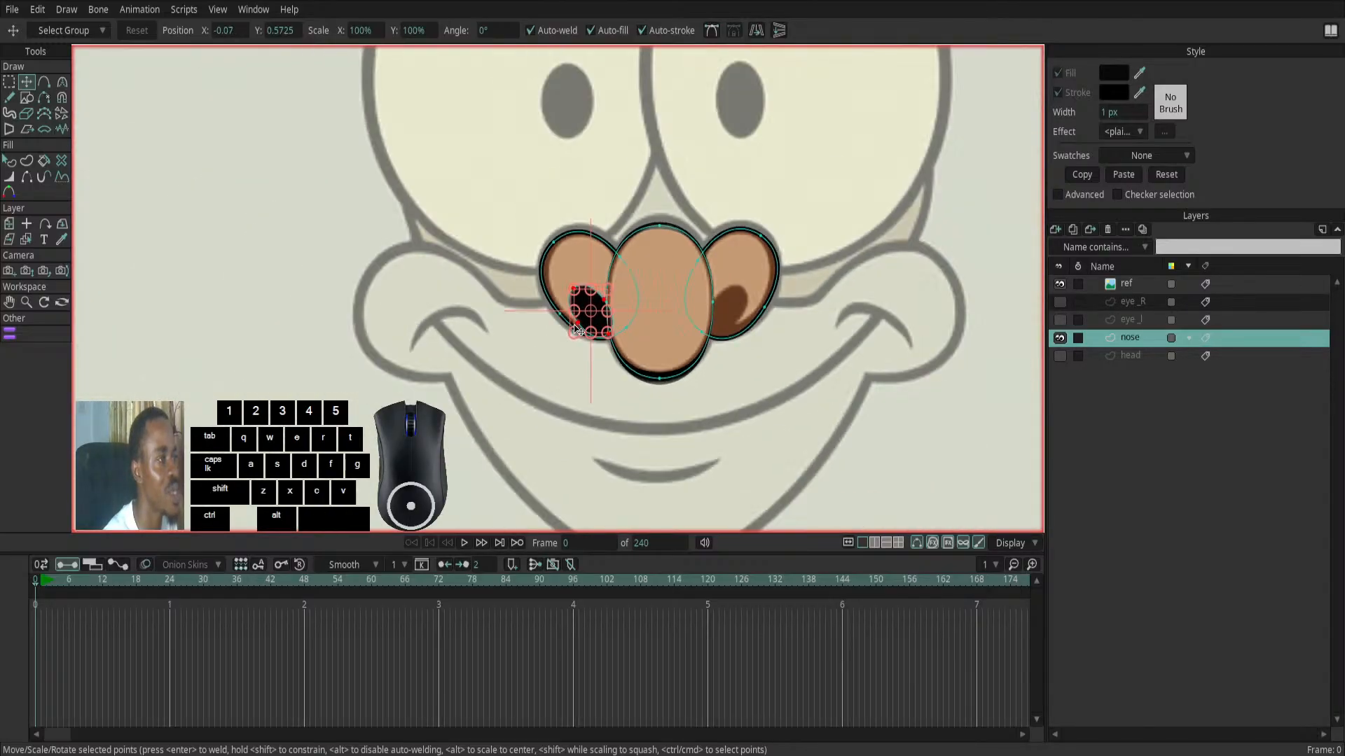
pyautogui.scroll(2, 573, 332)
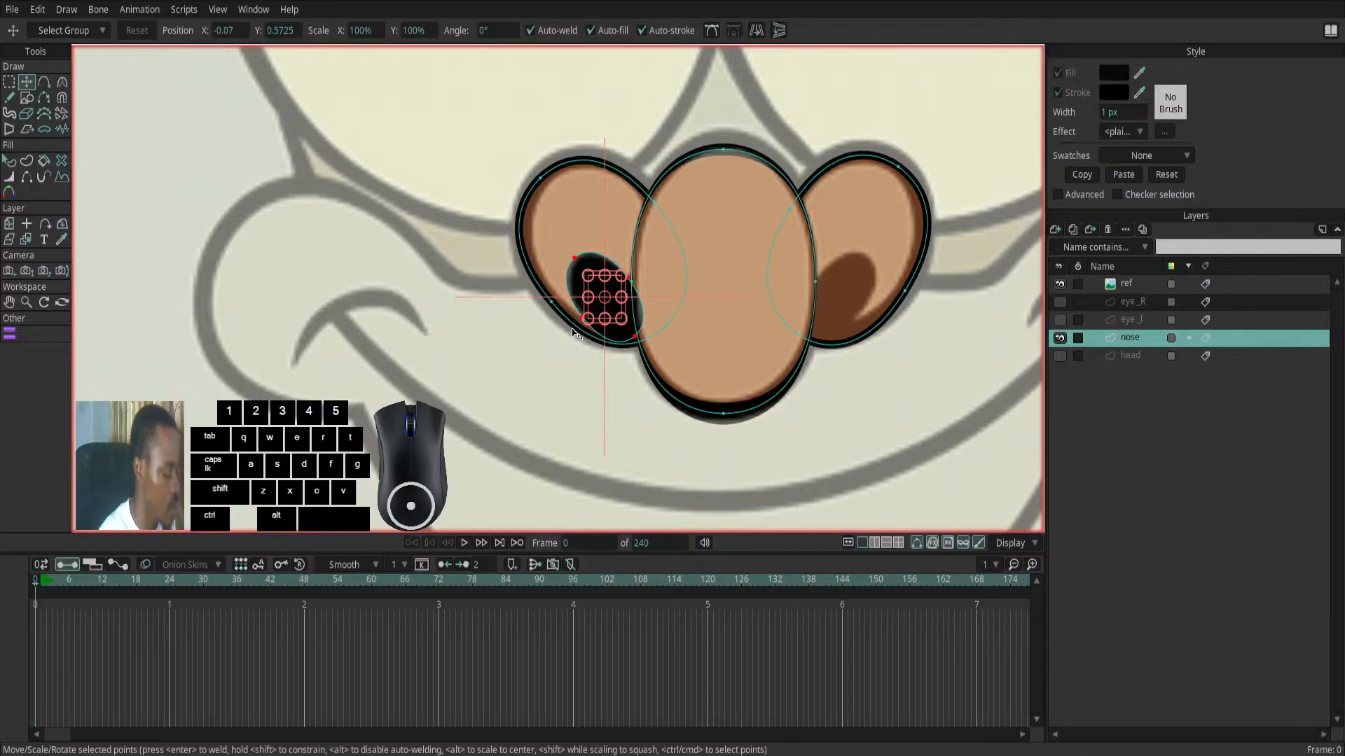
# - Duplicate the black nostril ellipse onto the right-hand nose shape and rotate it to lean the opposite way, matching the reference opening
pyautogui.hotkey('ctrl', 'c')
pyautogui.hotkey('ctrl', 'c')
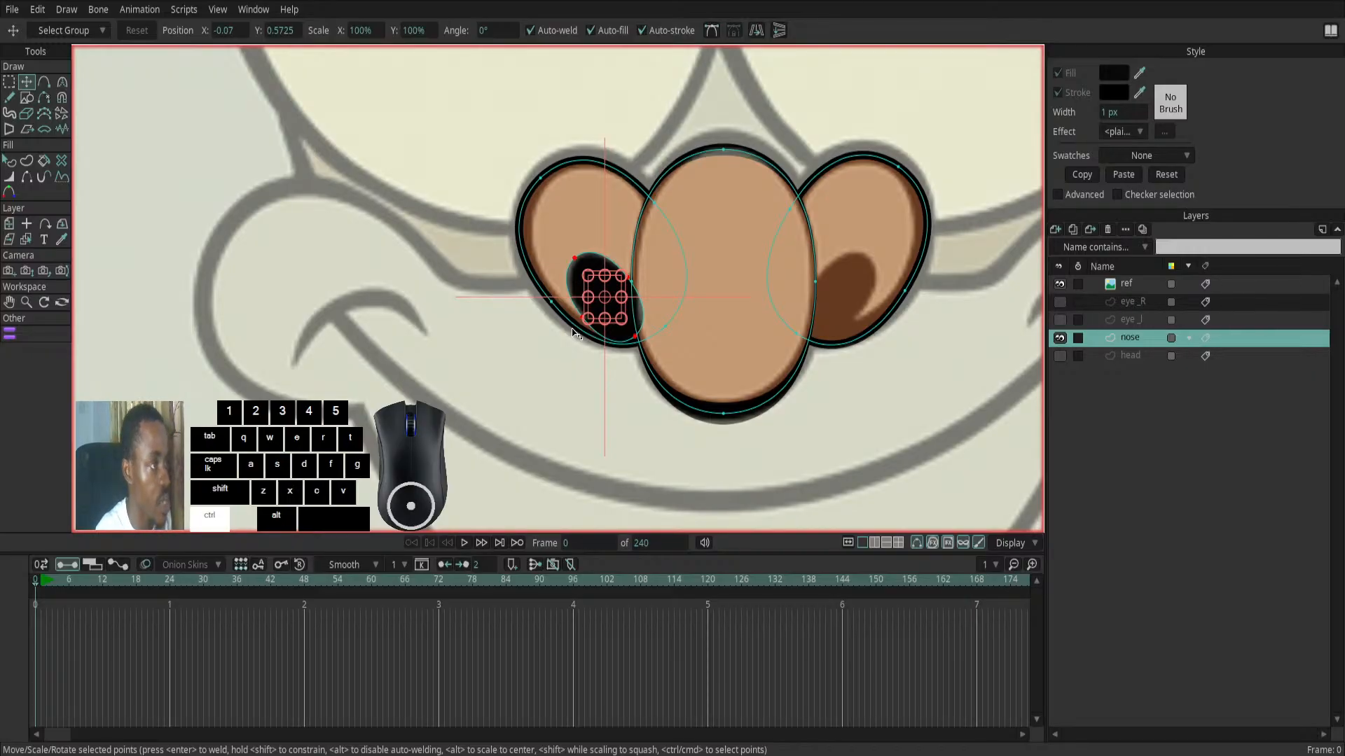
pyautogui.click(600, 309)
pyautogui.moveTo(600, 309); pyautogui.dragTo(821, 291)
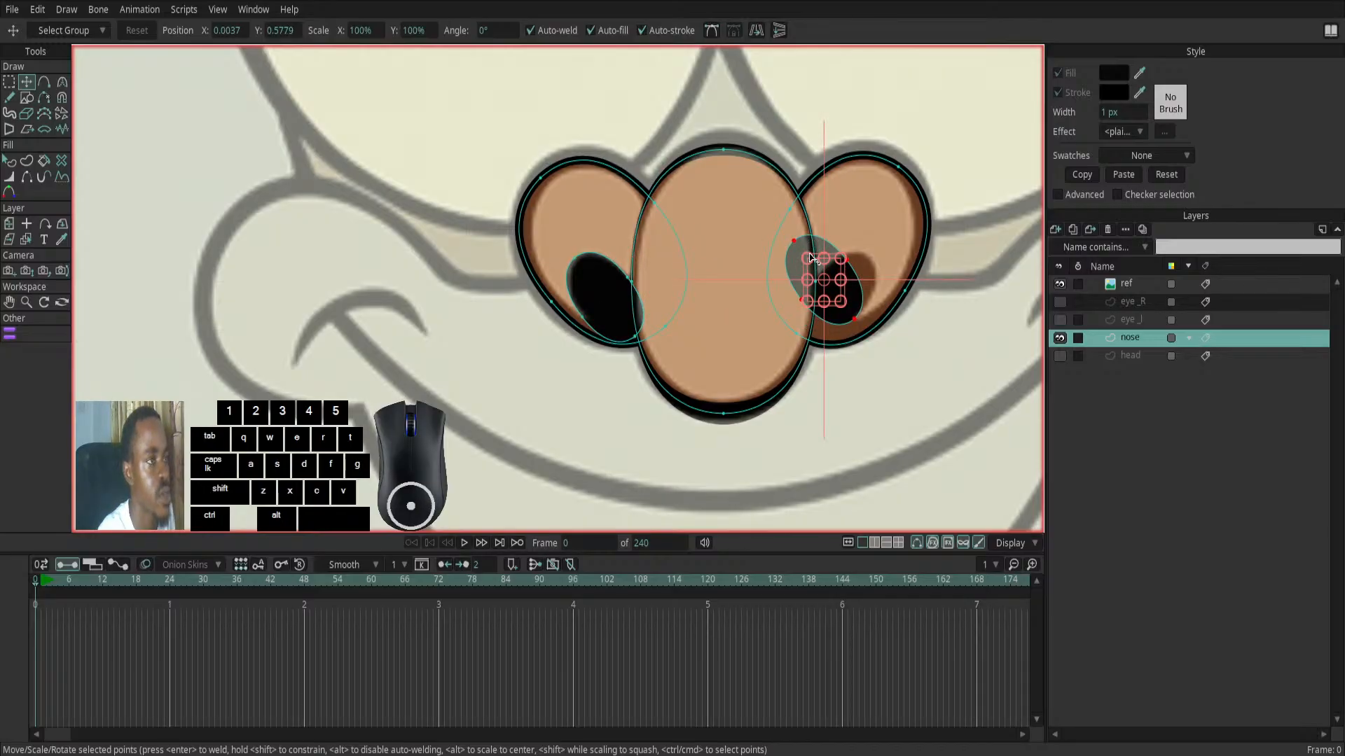
pyautogui.scroll(2, 848, 253)
pyautogui.moveTo(865, 231); pyautogui.dragTo(845, 346)
pyautogui.moveTo(894, 245)
pyautogui.mouseDown()
pyautogui.moveTo(888, 288)
pyautogui.moveTo(879, 261)
pyautogui.mouseUp()
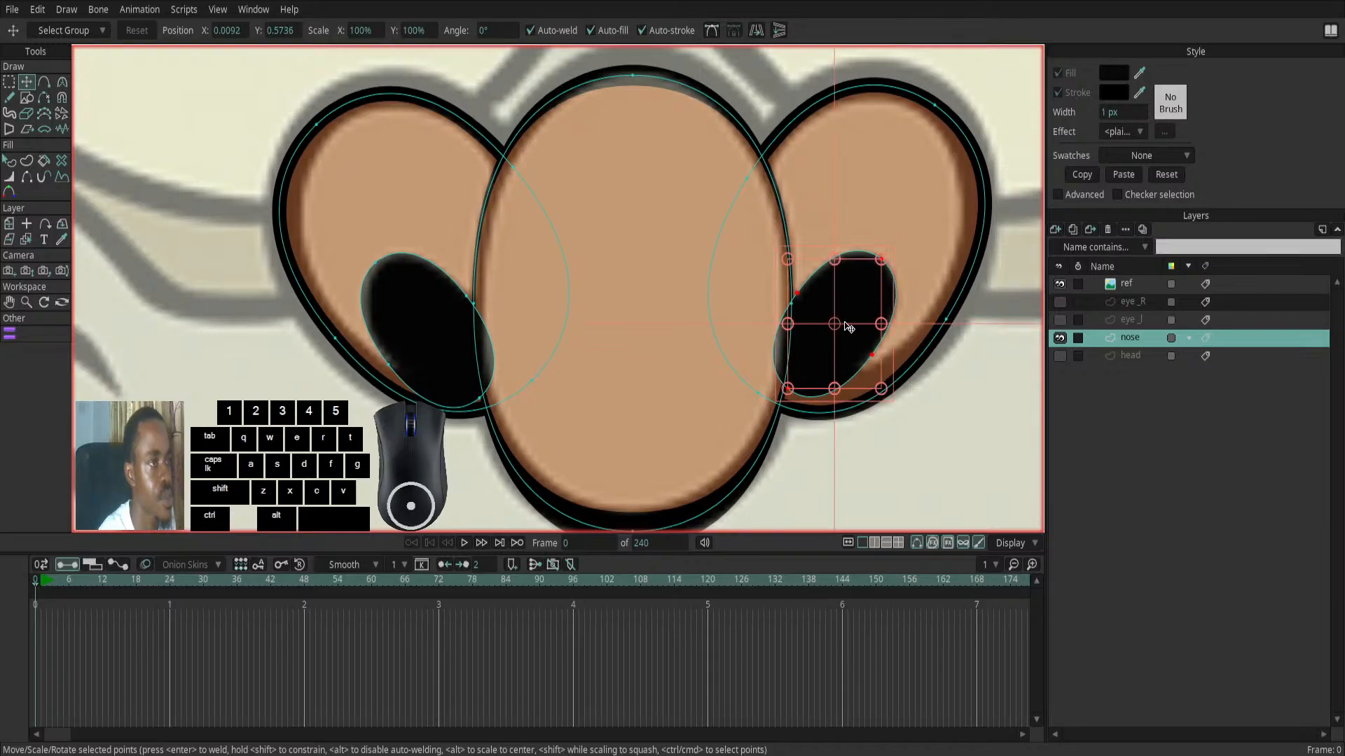
pyautogui.moveTo(854, 342); pyautogui.dragTo(852, 339)
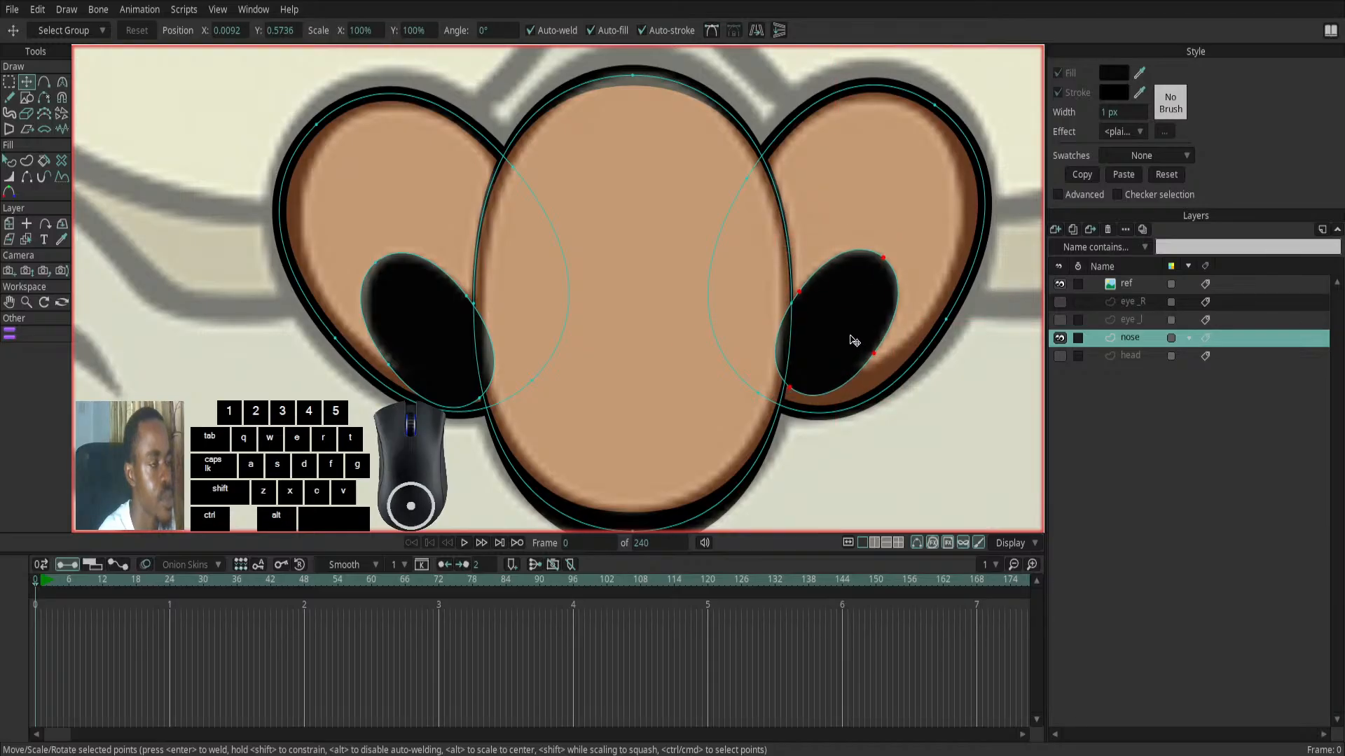
# - Show both eye layers and the head layer, hide the ref layer, and deselect the nostril points to check the face
pyautogui.scroll(-2, 781, 375)
pyautogui.scroll(-2, 782, 375)
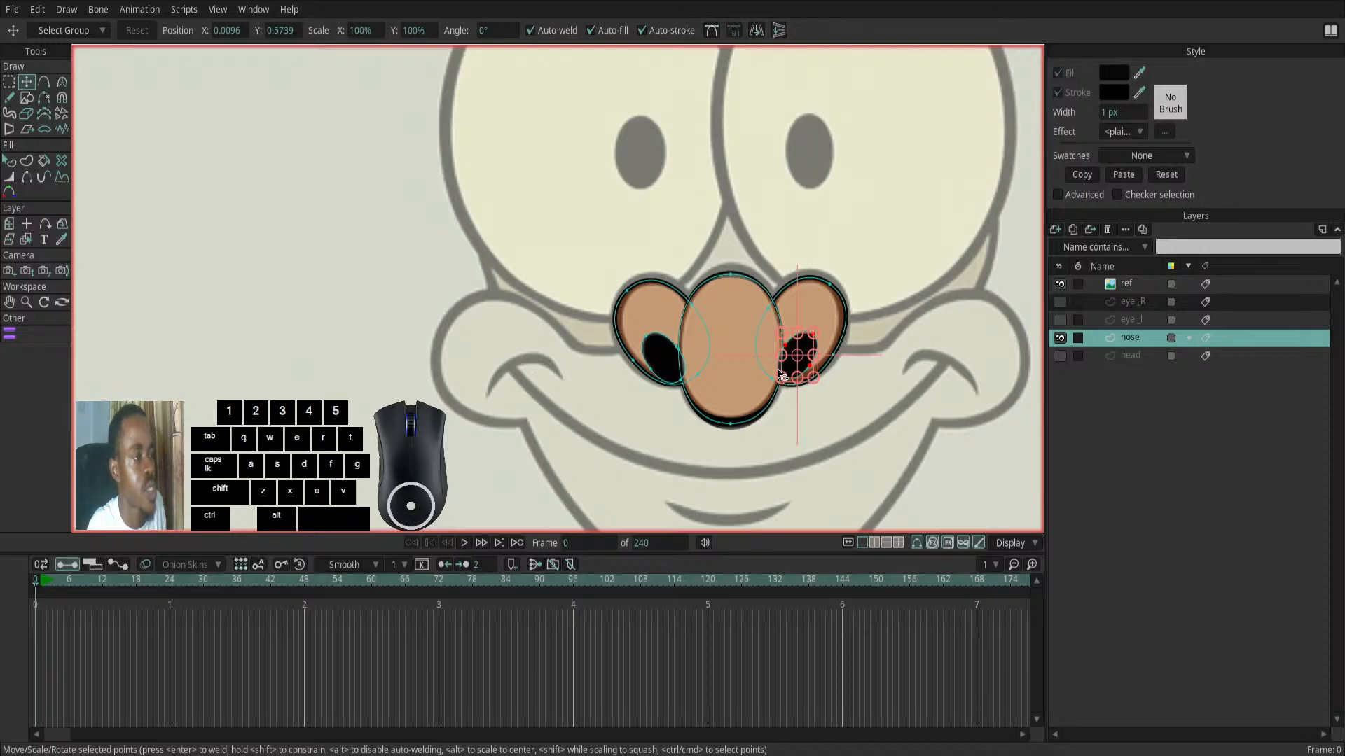
pyautogui.scroll(-2, 781, 376)
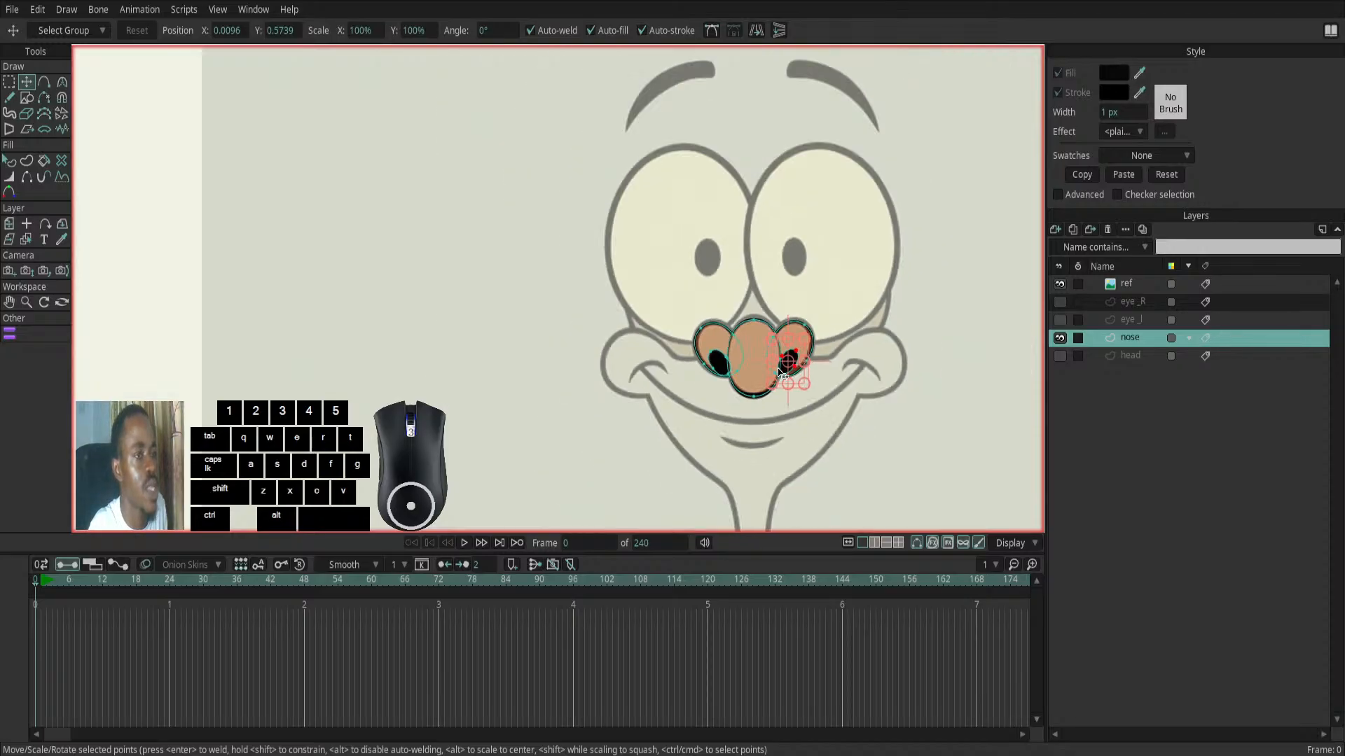
pyautogui.click(1059, 319)
pyautogui.click(1060, 301)
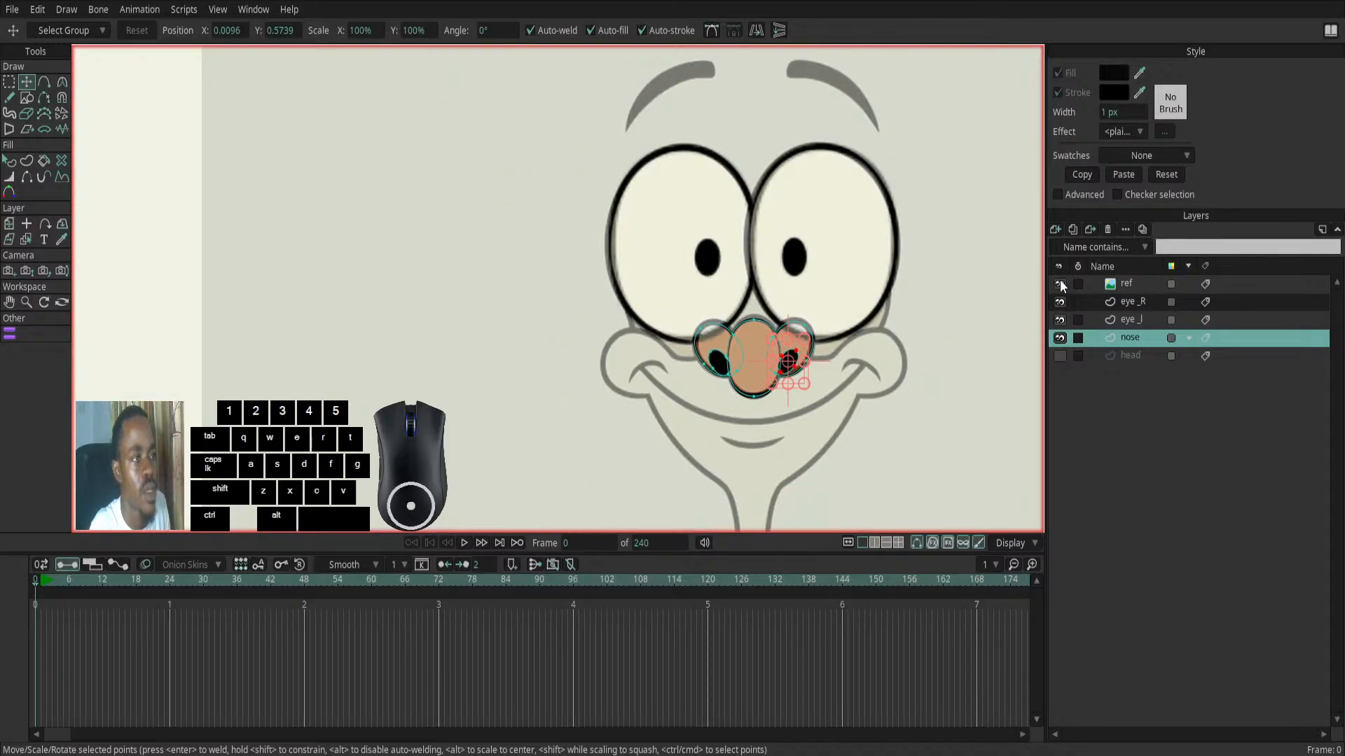
pyautogui.click(1059, 283)
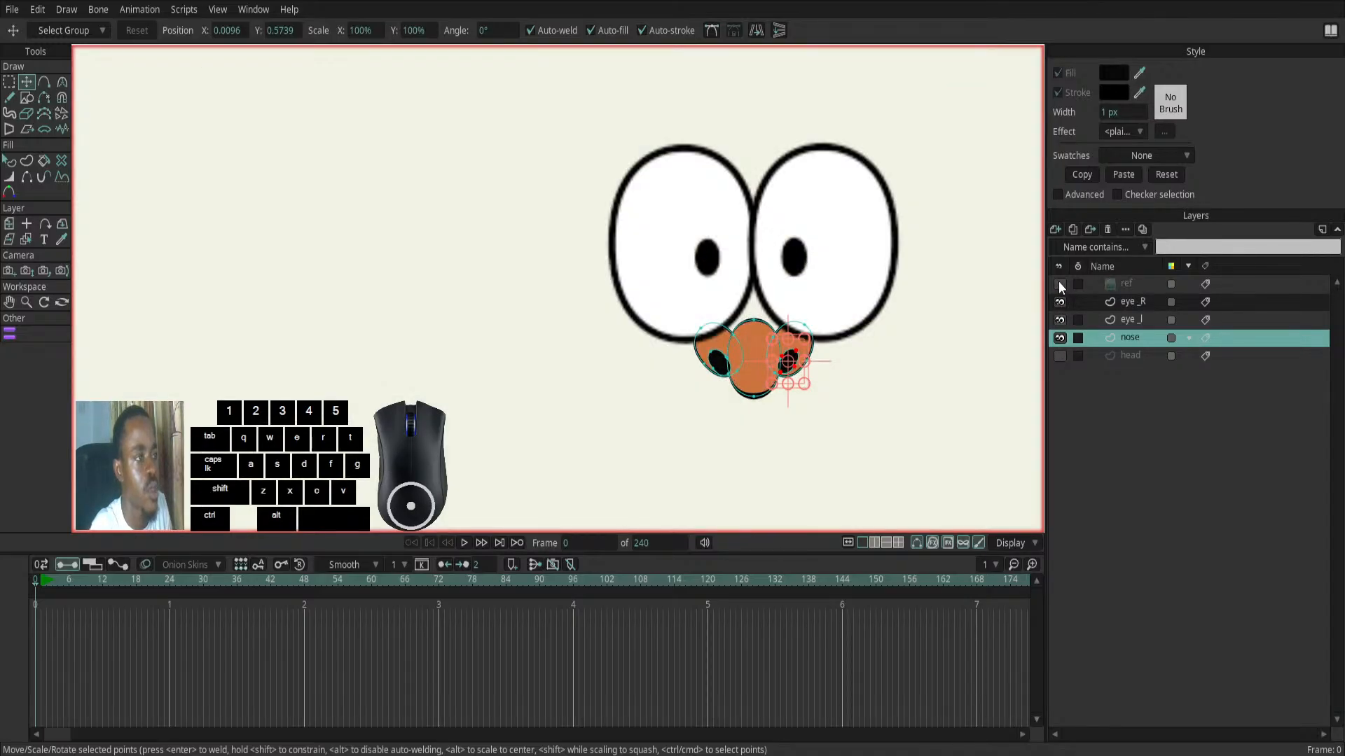
pyautogui.click(1060, 355)
pyautogui.click(931, 415)
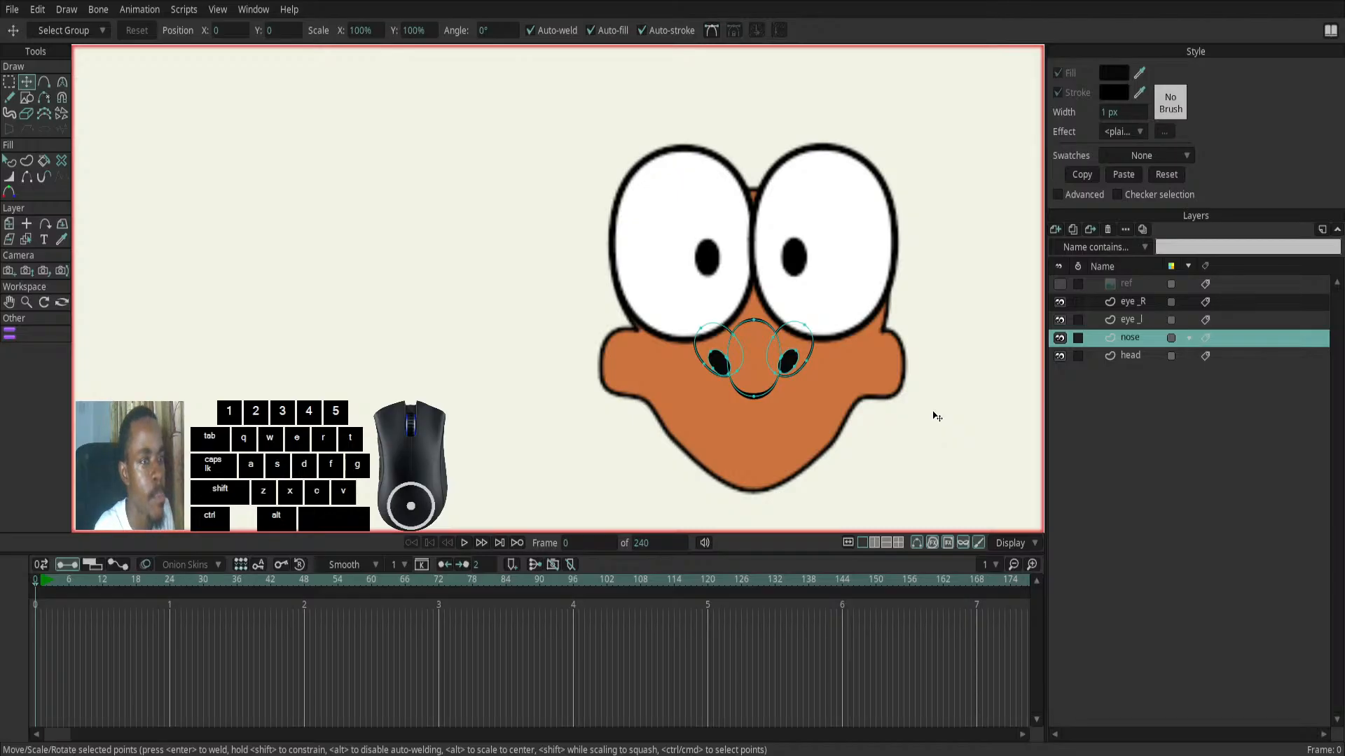
# - Move the nose layer above both eye layers so the nose overlaps the eyes, and select the head layer
pyautogui.moveTo(1133, 339); pyautogui.dragTo(1136, 297)
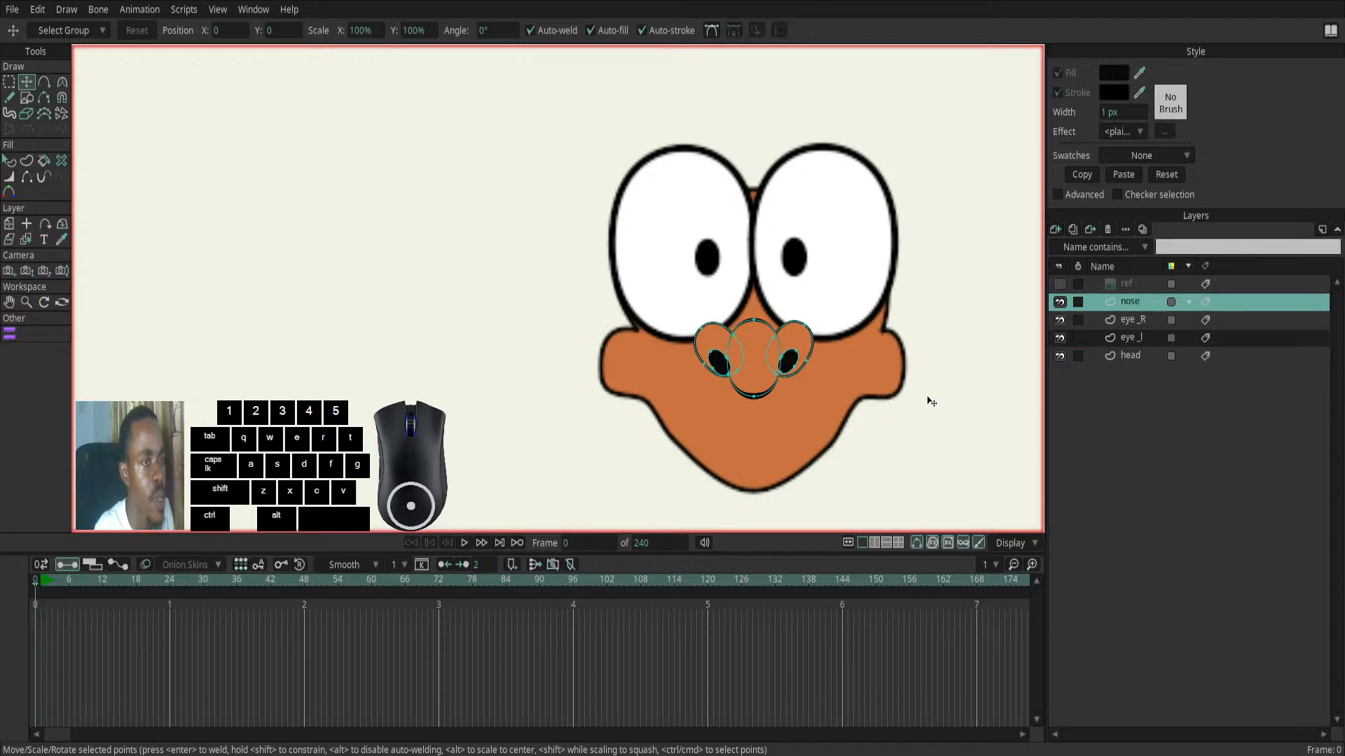
pyautogui.click(1115, 357)
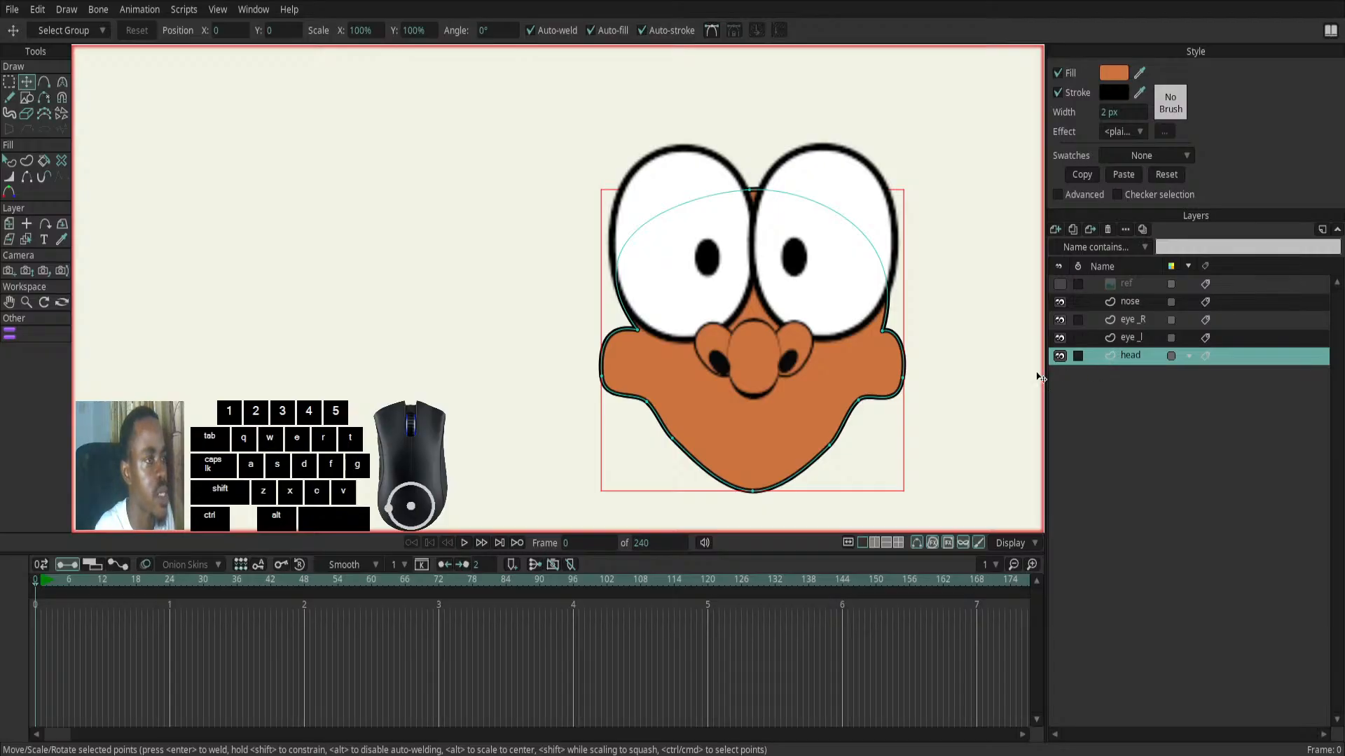
pyautogui.scroll(-1, 924, 385)
pyautogui.scroll(-2, 924, 385)
pyautogui.moveTo(942, 409); pyautogui.dragTo(735, 369)
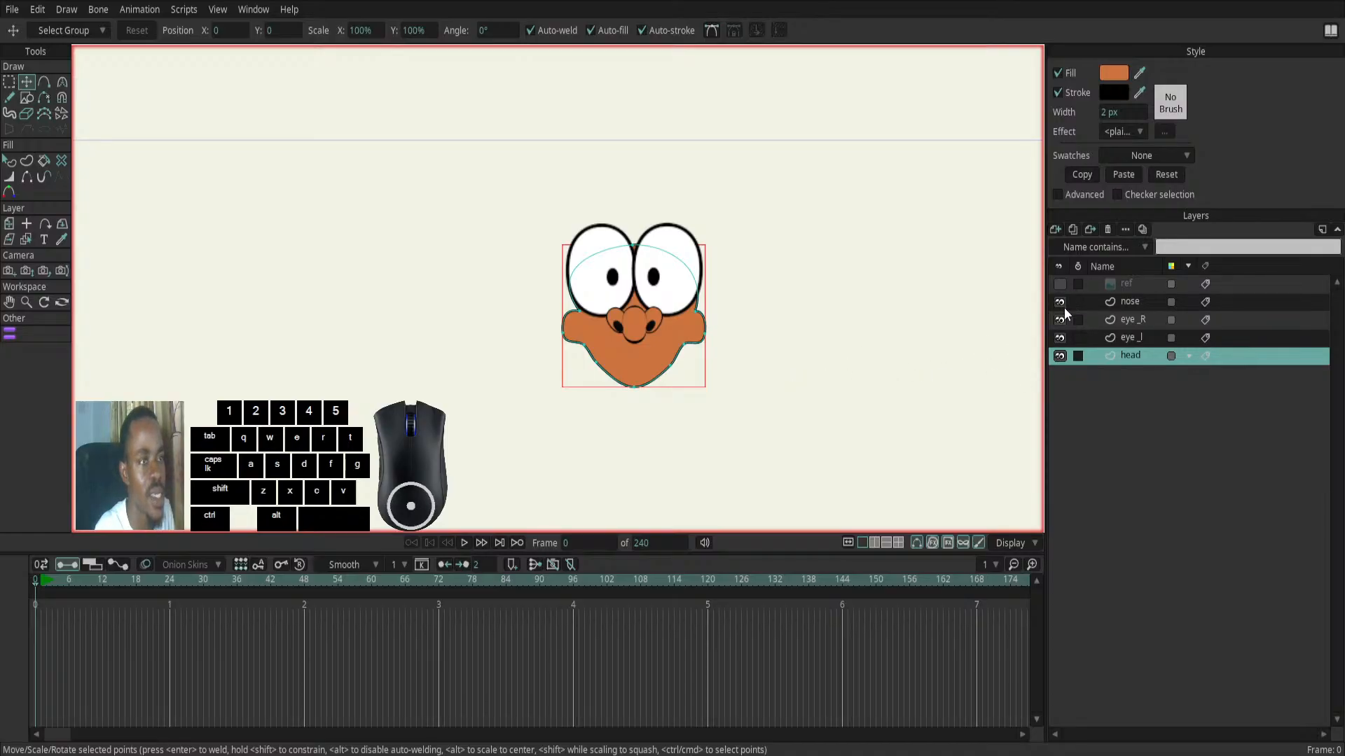
# - Toggle the ref layer's visibility repeatedly to compare the traced face with the reference picture, leaving the ref layer shown
pyautogui.click(1059, 284)
pyautogui.click(1058, 284)
pyautogui.click(1059, 284)
pyautogui.click(1058, 284)
pyautogui.click(1059, 284)
pyautogui.click(1059, 284)
pyautogui.click(1059, 284)
pyautogui.click(1059, 284)
pyautogui.click(1059, 285)
pyautogui.click(1059, 284)
pyautogui.click(1059, 284)
pyautogui.click(1059, 285)
pyautogui.click(1059, 284)
pyautogui.click(1059, 285)
pyautogui.click(1059, 284)
pyautogui.click(1059, 285)
pyautogui.click(1059, 285)
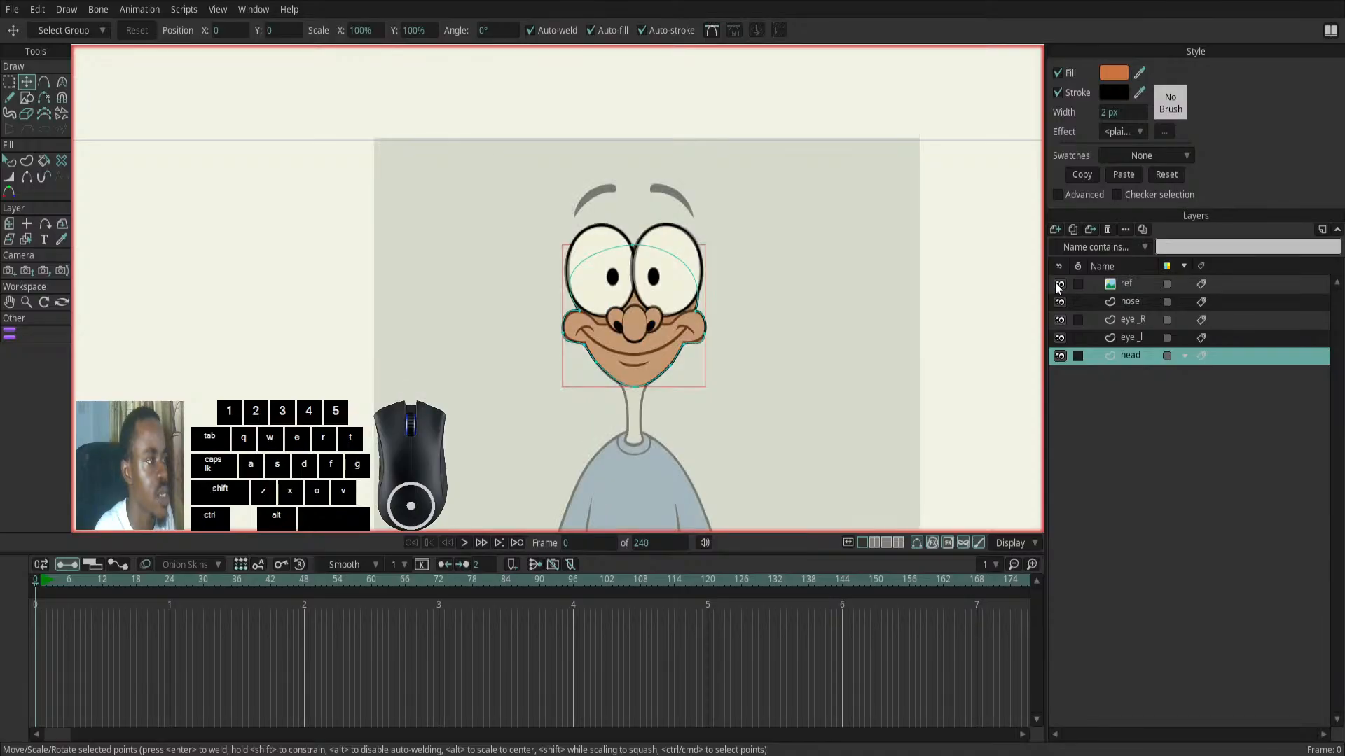
pyautogui.scroll(3, 651, 342)
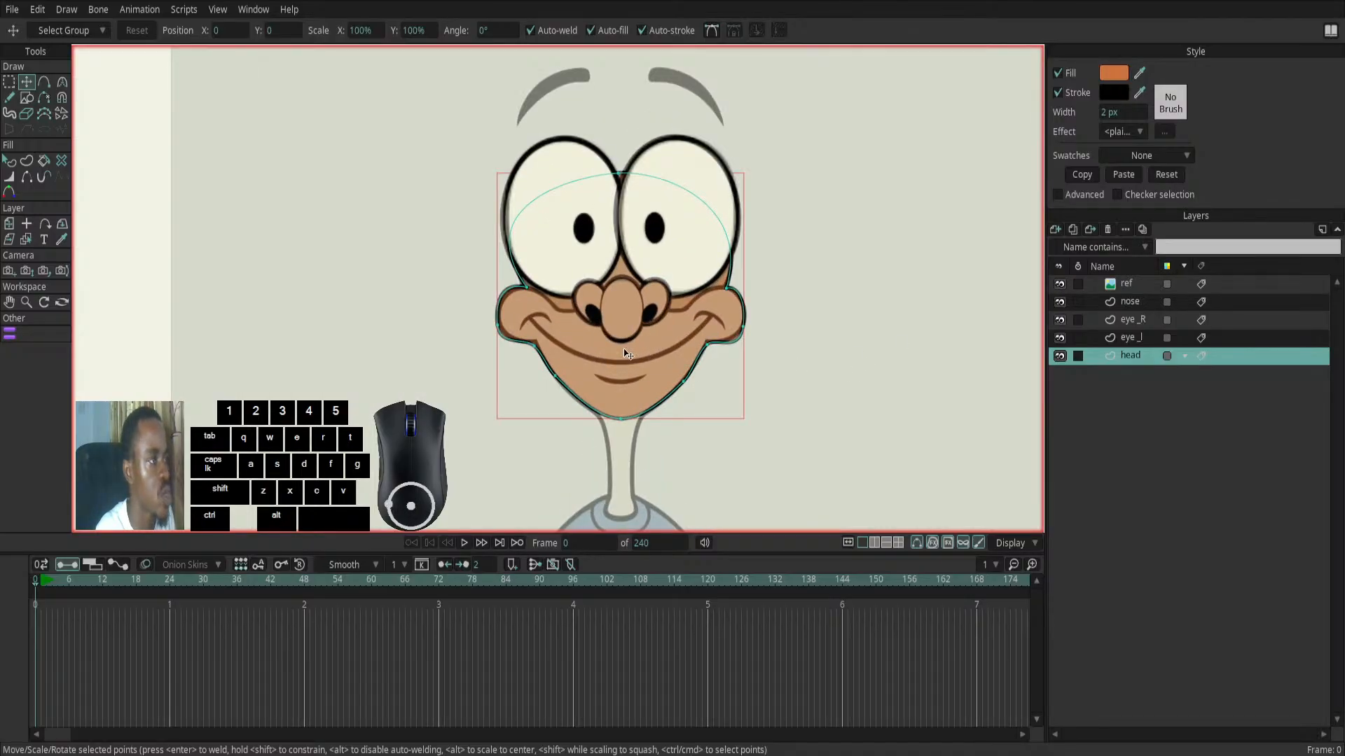
pyautogui.scroll(-3, 602, 270)
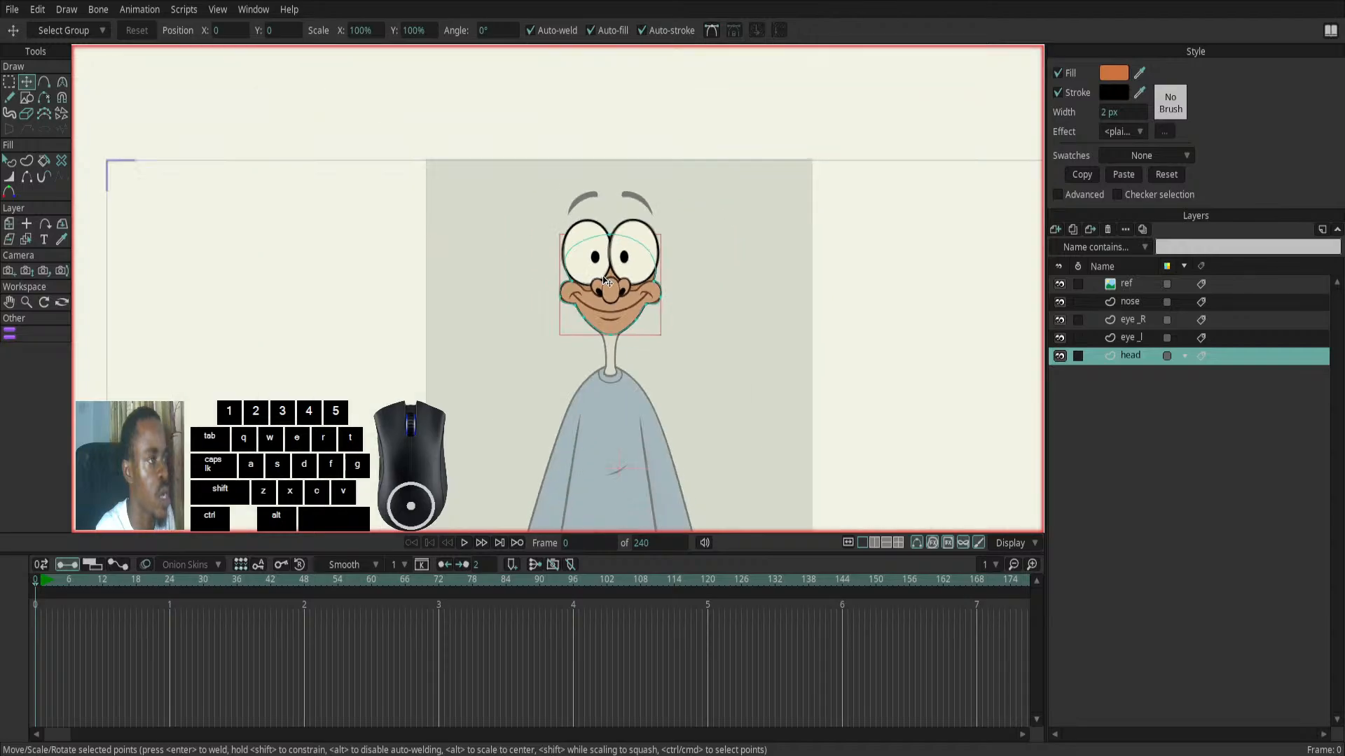
pyautogui.scroll(3, 607, 273)
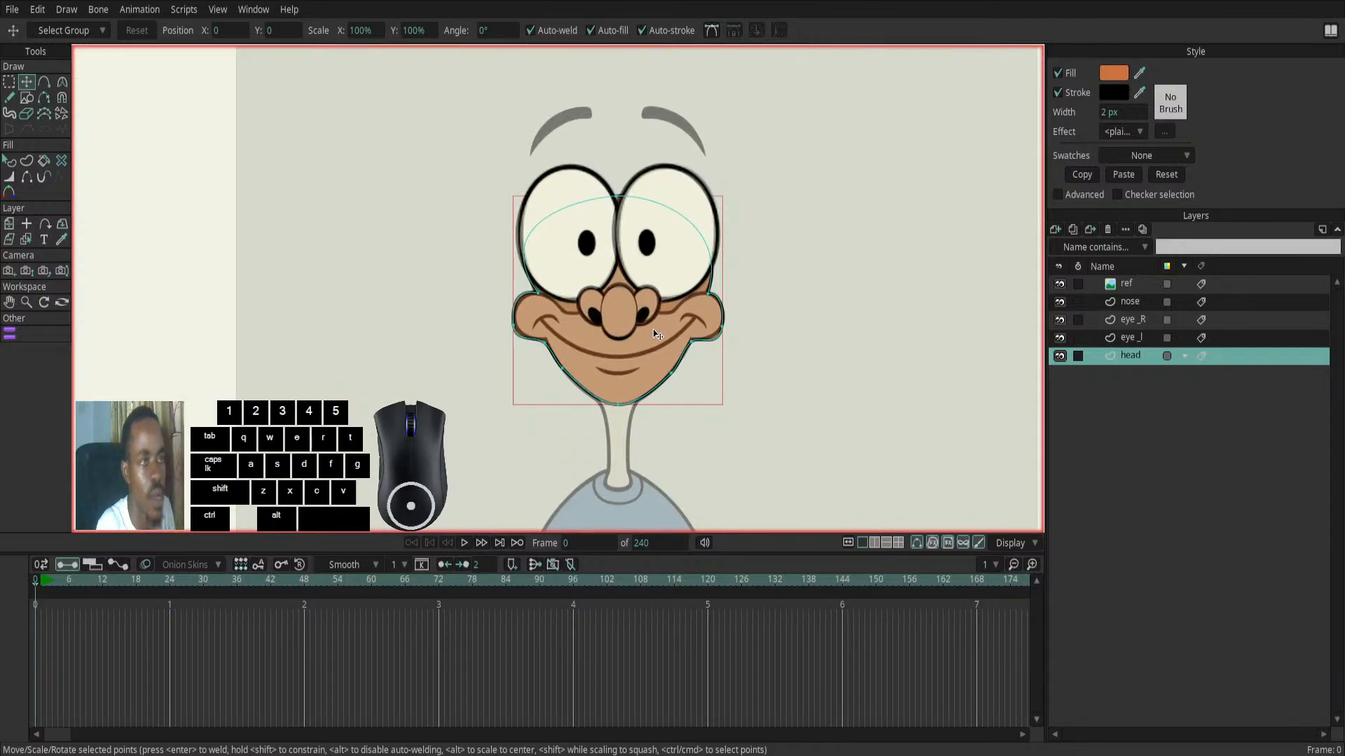
pyautogui.scroll(-4, 675, 319)
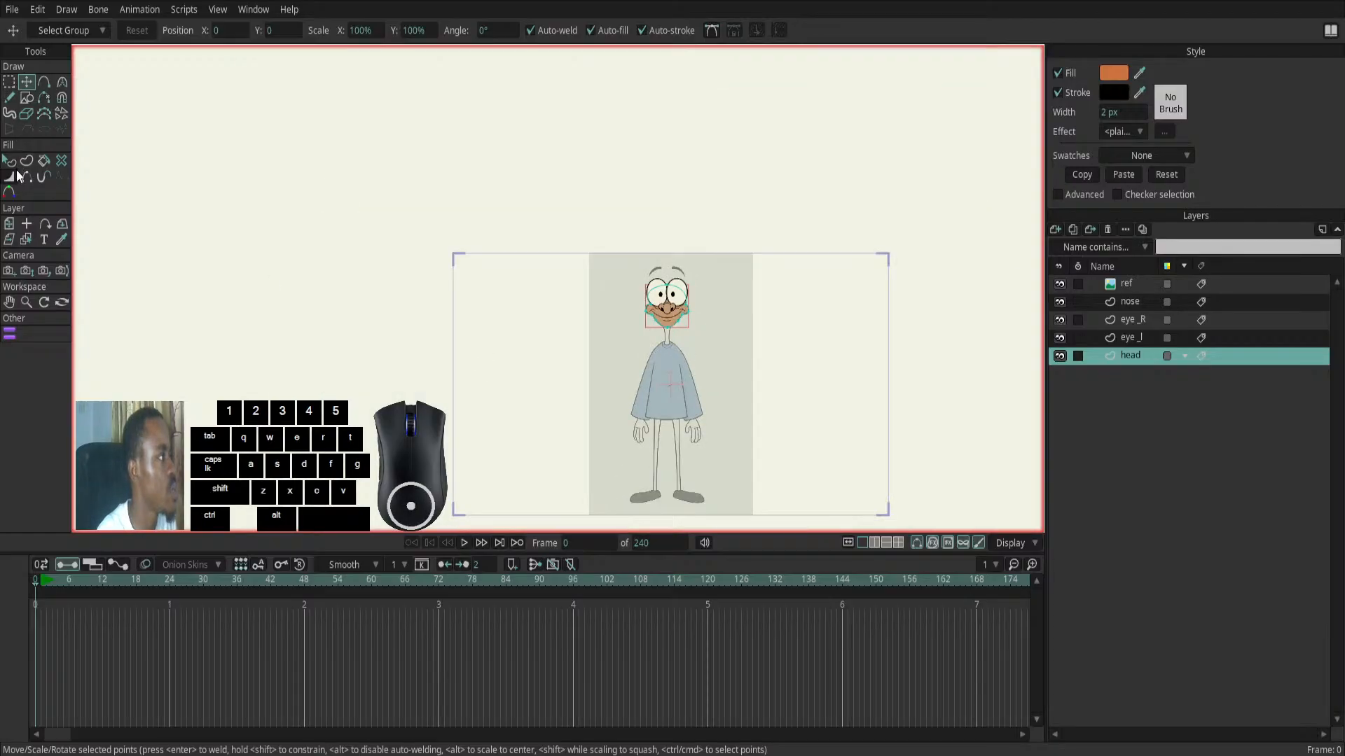
# - Move the ref image layer sideways with Transform Layer so the reference character stands to the left of the traced face
pyautogui.click(10, 225)
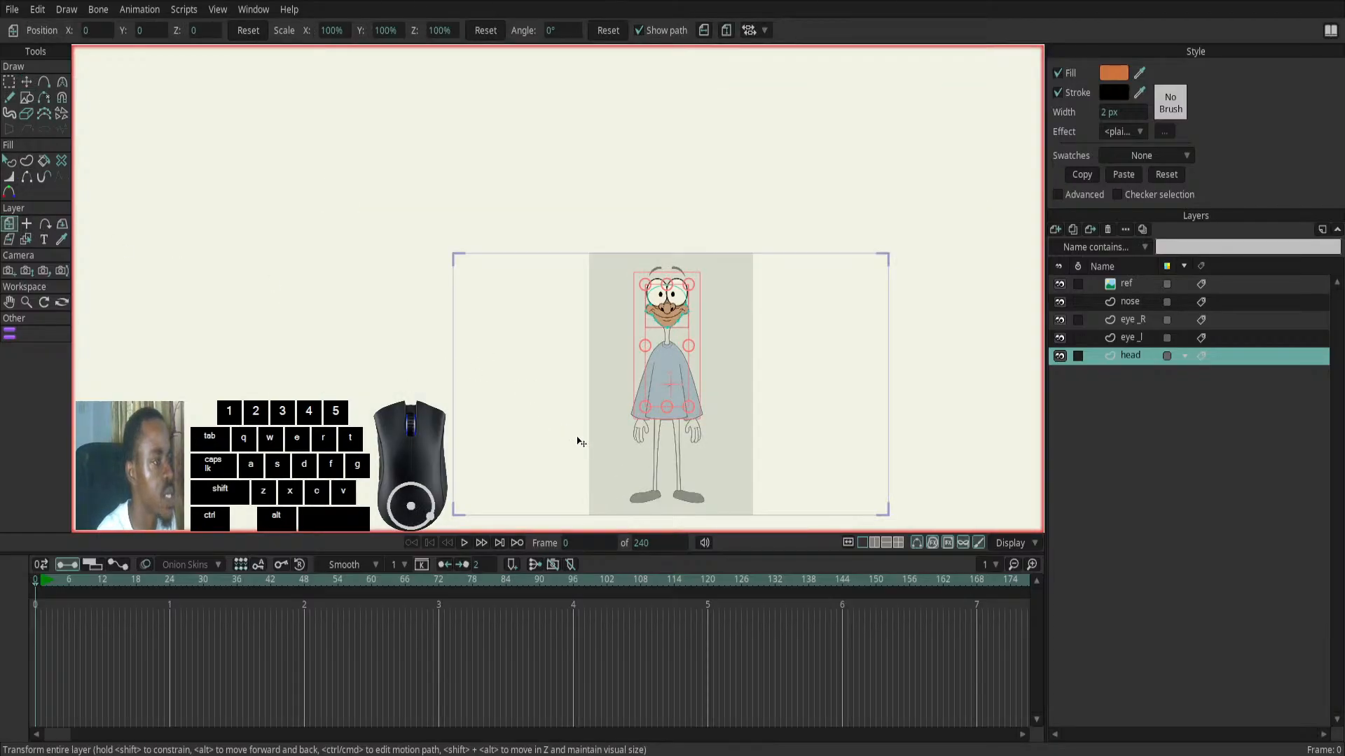
pyautogui.click(1154, 284)
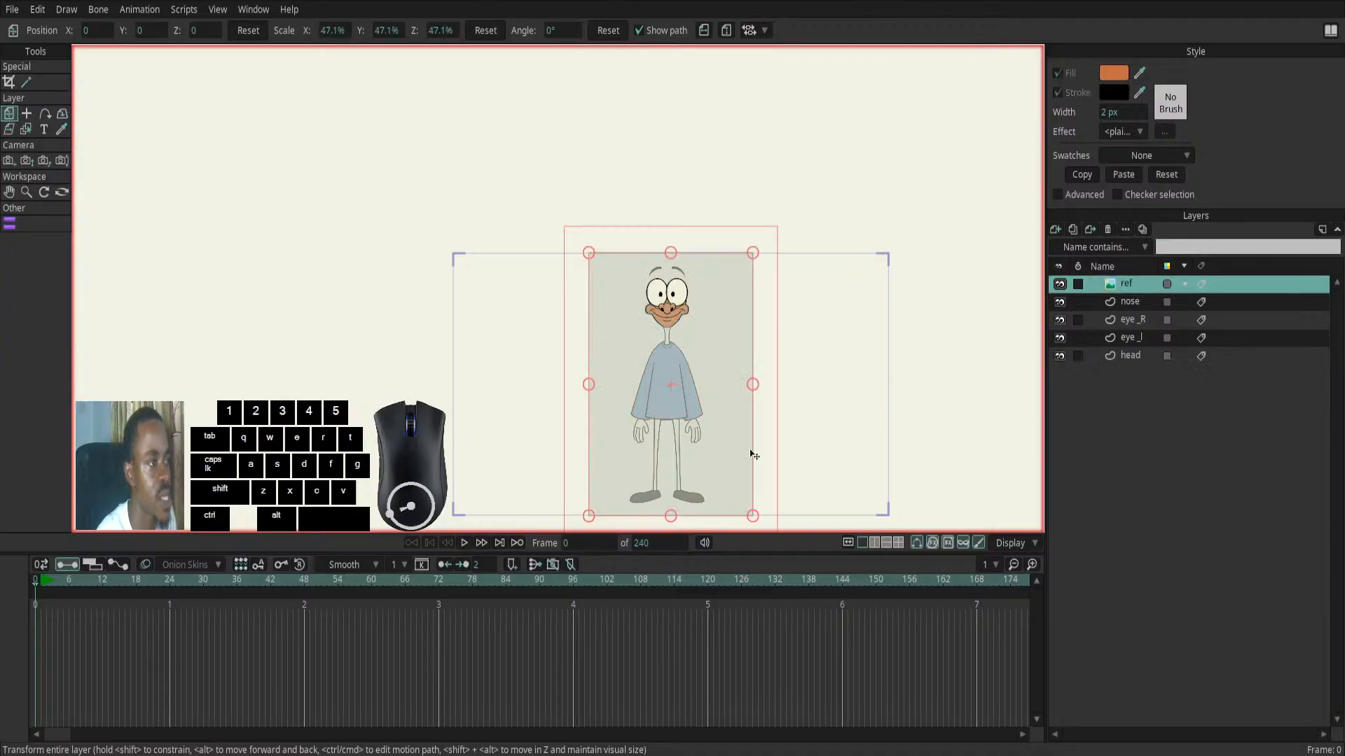
pyautogui.moveTo(696, 460); pyautogui.dragTo(576, 455)
pyautogui.scroll(1, 613, 332)
pyautogui.scroll(2, 653, 290)
pyautogui.scroll(2, 718, 354)
# - Raise the ref layer's opacity to full so the reference picture shows its true colours
pyautogui.click(1124, 282)
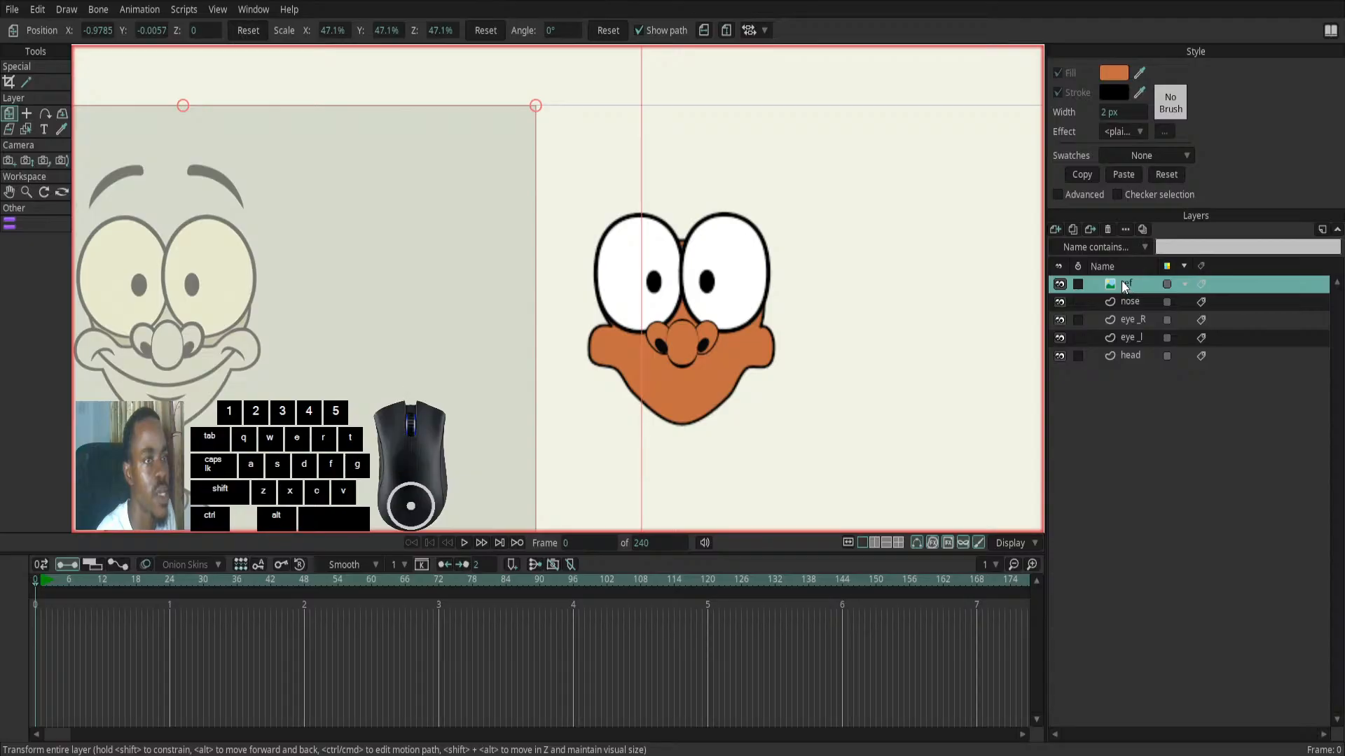
pyautogui.click(893, 224)
pyautogui.press('1')
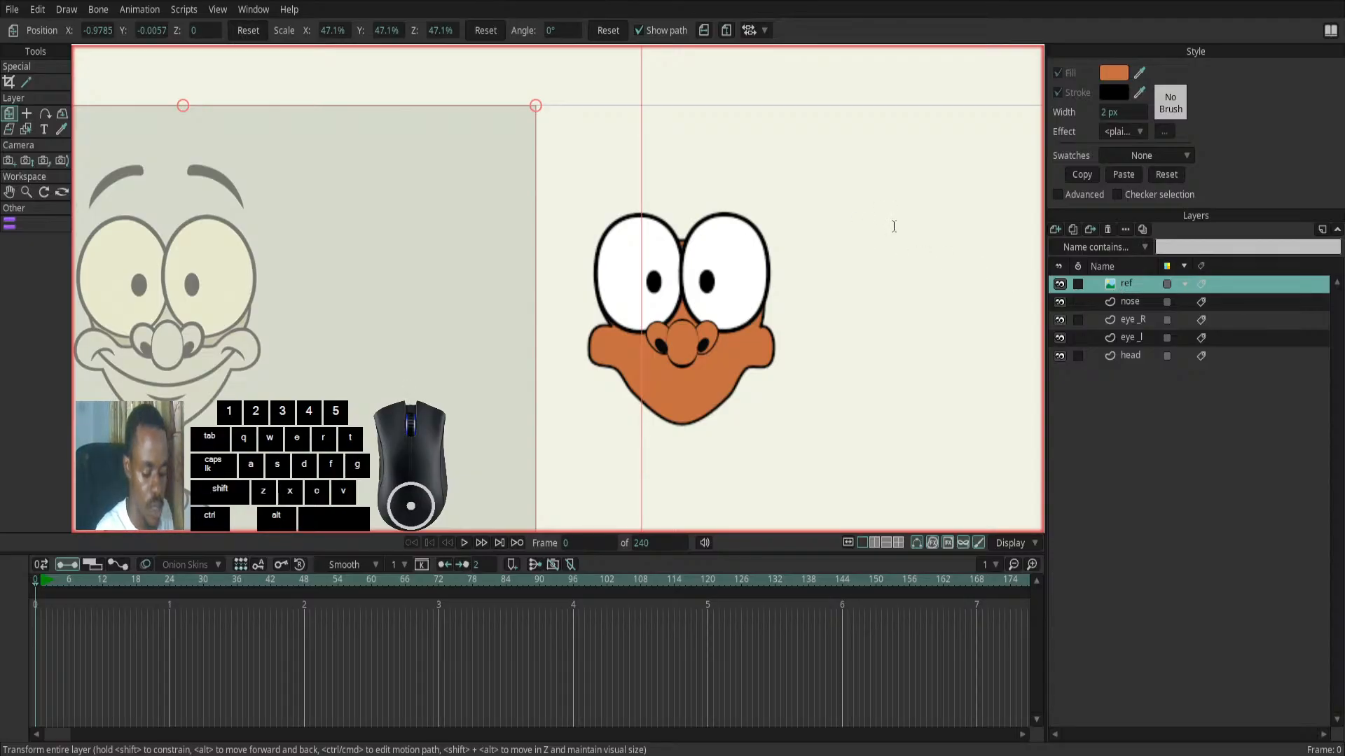
pyautogui.press('Return')
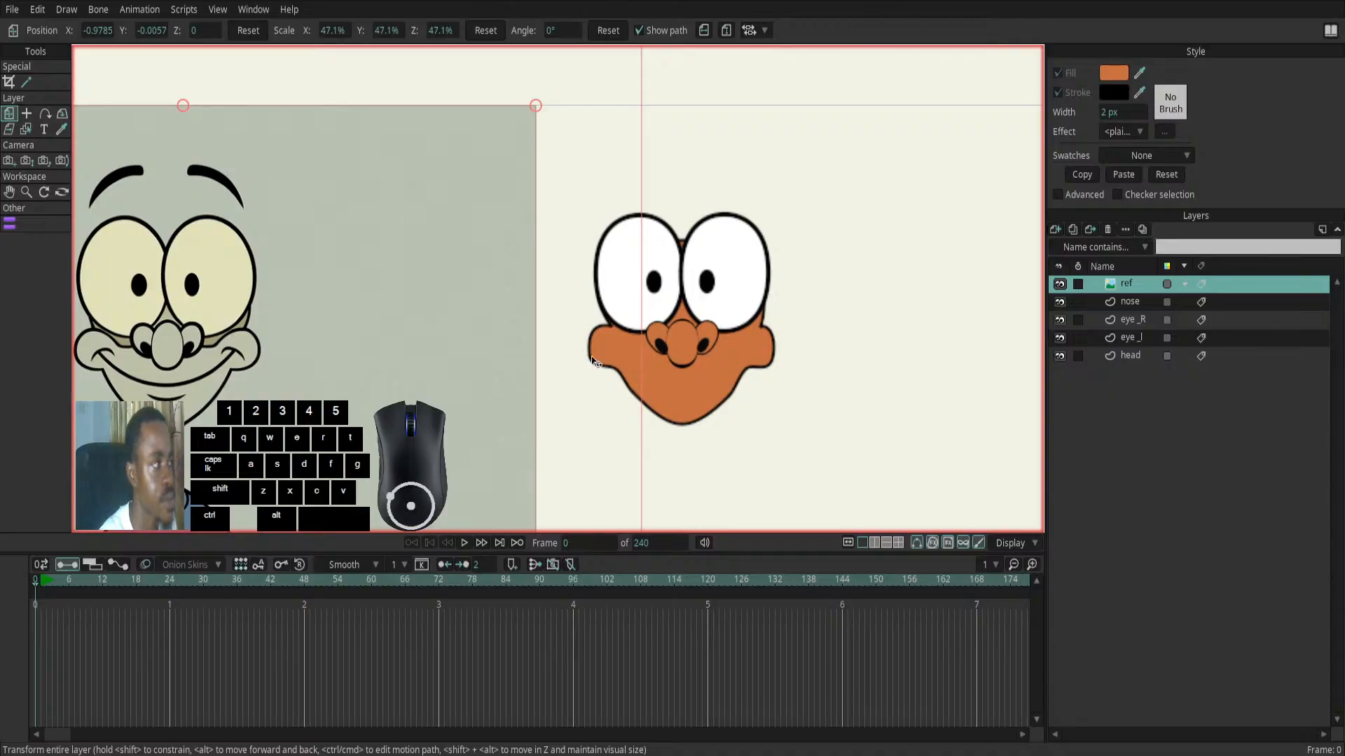
pyautogui.scroll(-1, 496, 362)
pyautogui.moveTo(569, 364); pyautogui.dragTo(661, 348)
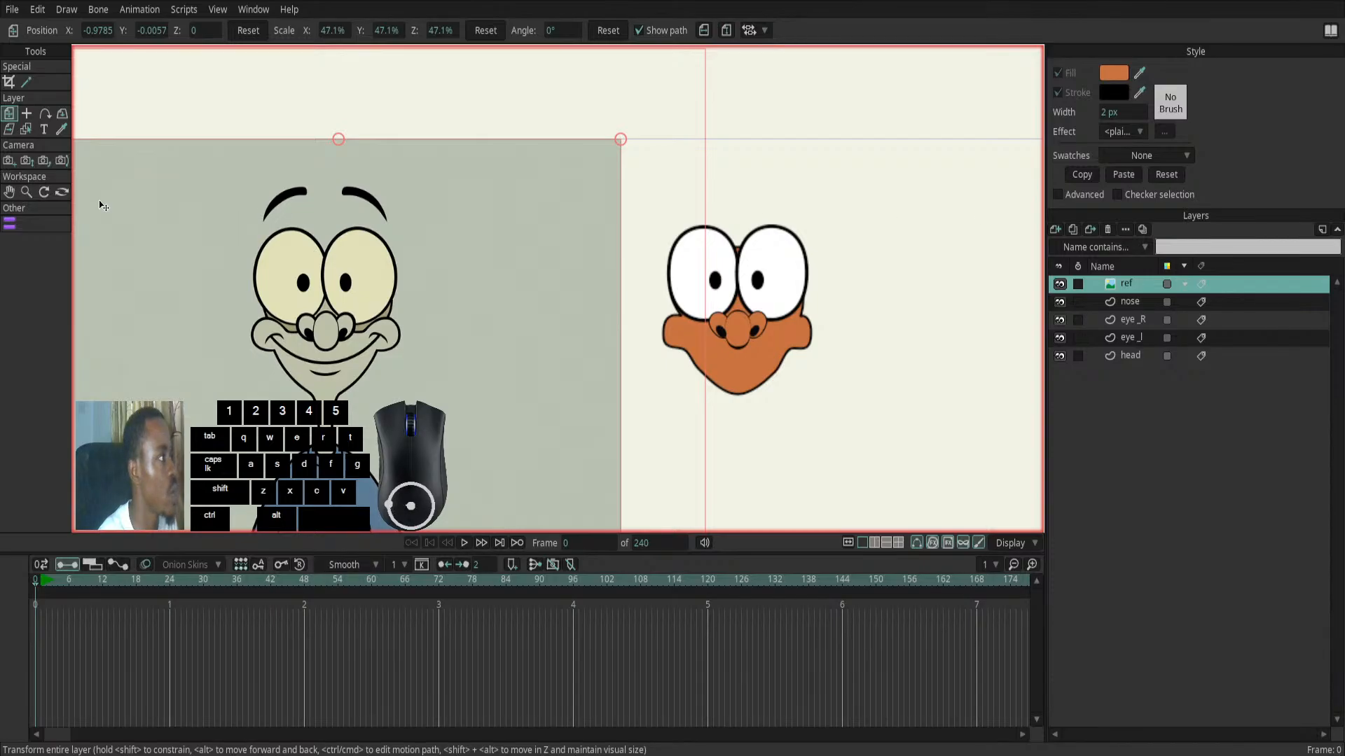
# - Change the head shape's fill to the grey-beige skin colour sampled from the reference character's face
pyautogui.click(1132, 355)
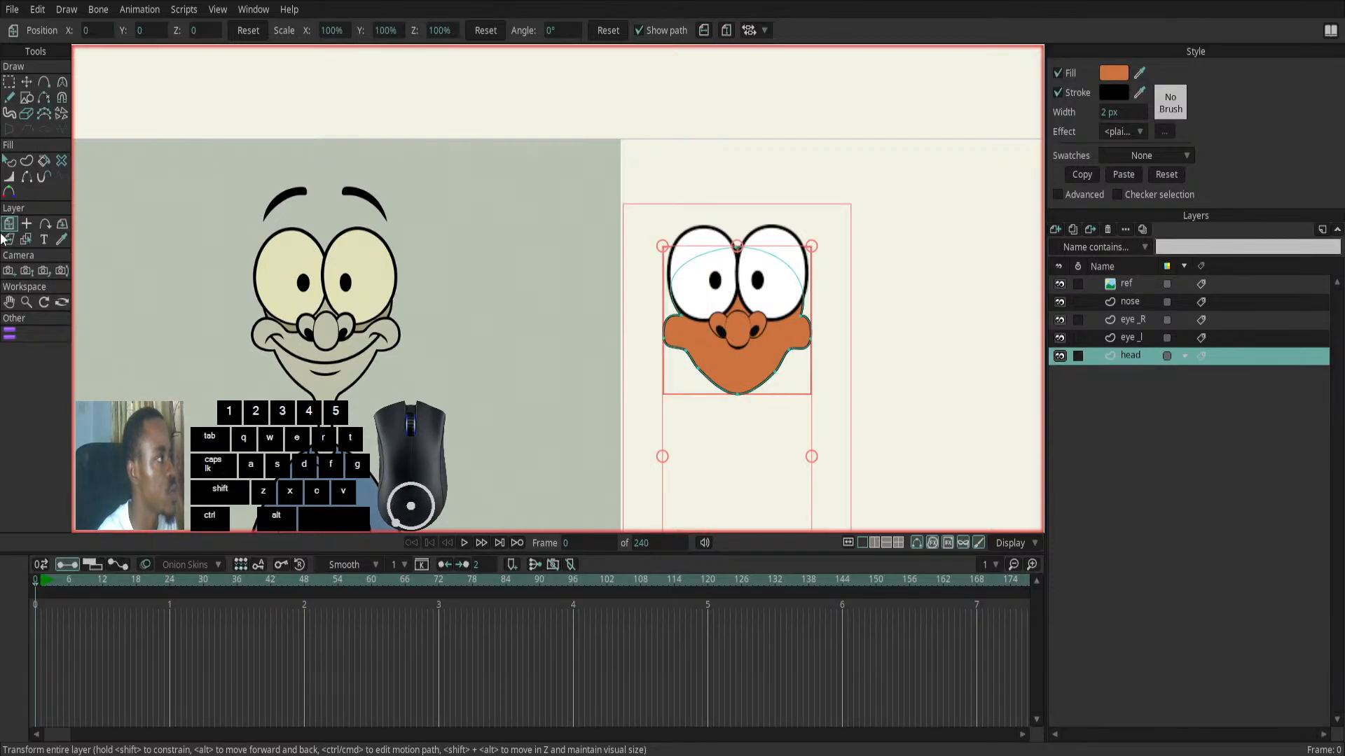
pyautogui.click(10, 161)
pyautogui.click(728, 363)
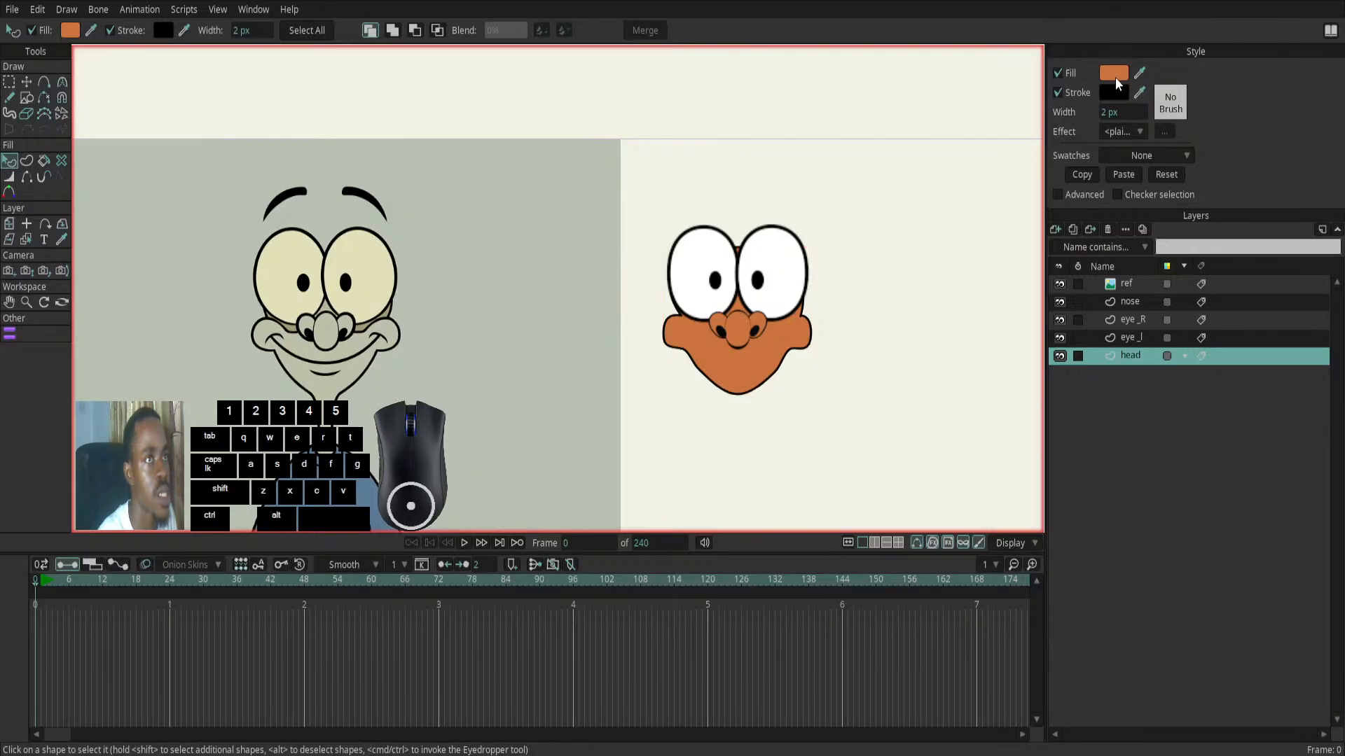
pyautogui.click(848, 659)
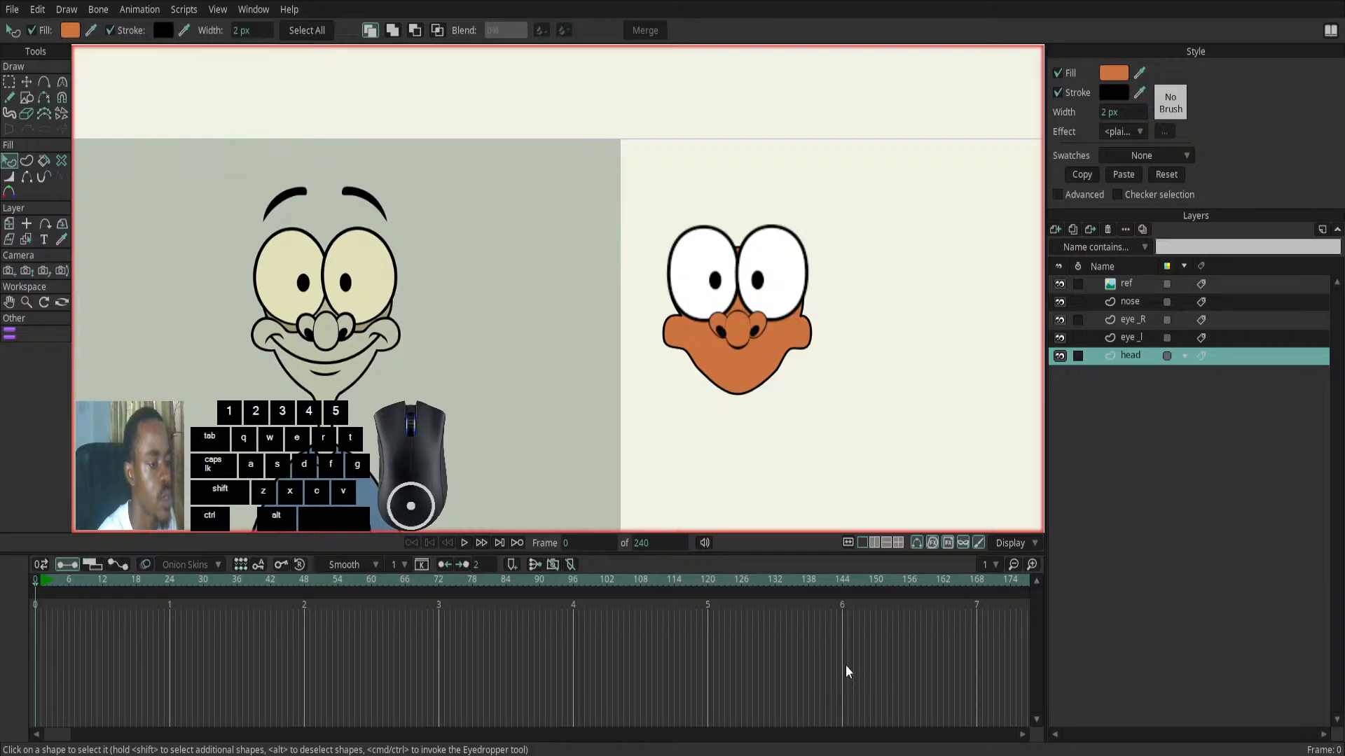
pyautogui.keyDown('ctrl'); pyautogui.click(846, 657); pyautogui.keyUp('ctrl')
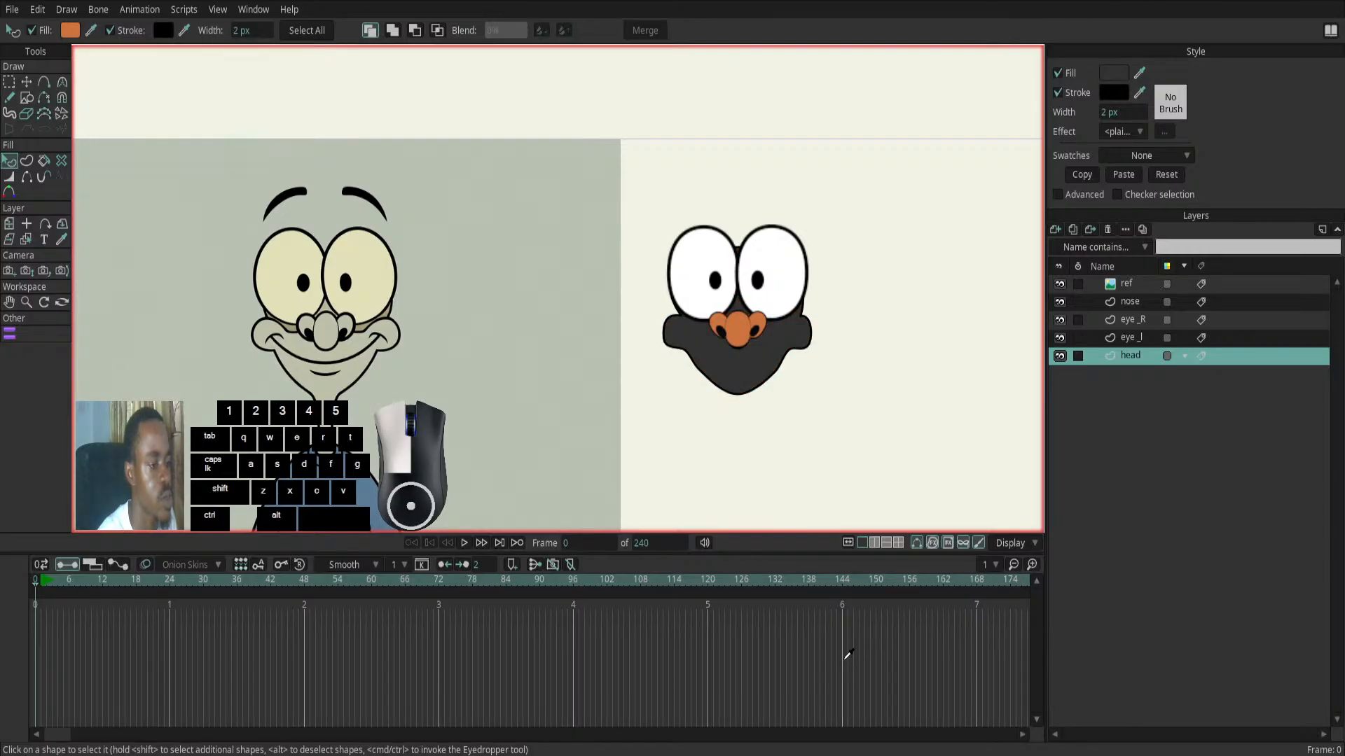
pyautogui.moveTo(754, 556); pyautogui.dragTo(348, 374)
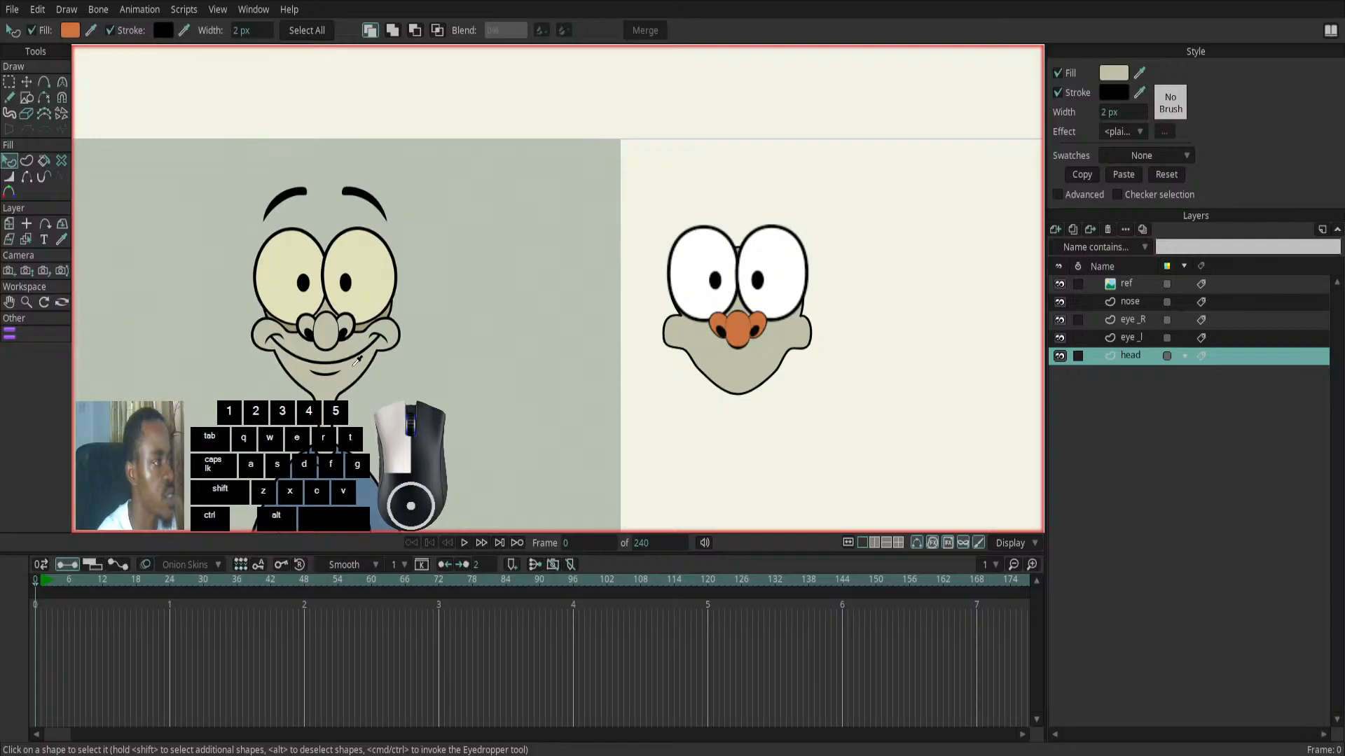
pyautogui.moveTo(354, 364); pyautogui.dragTo(347, 368)
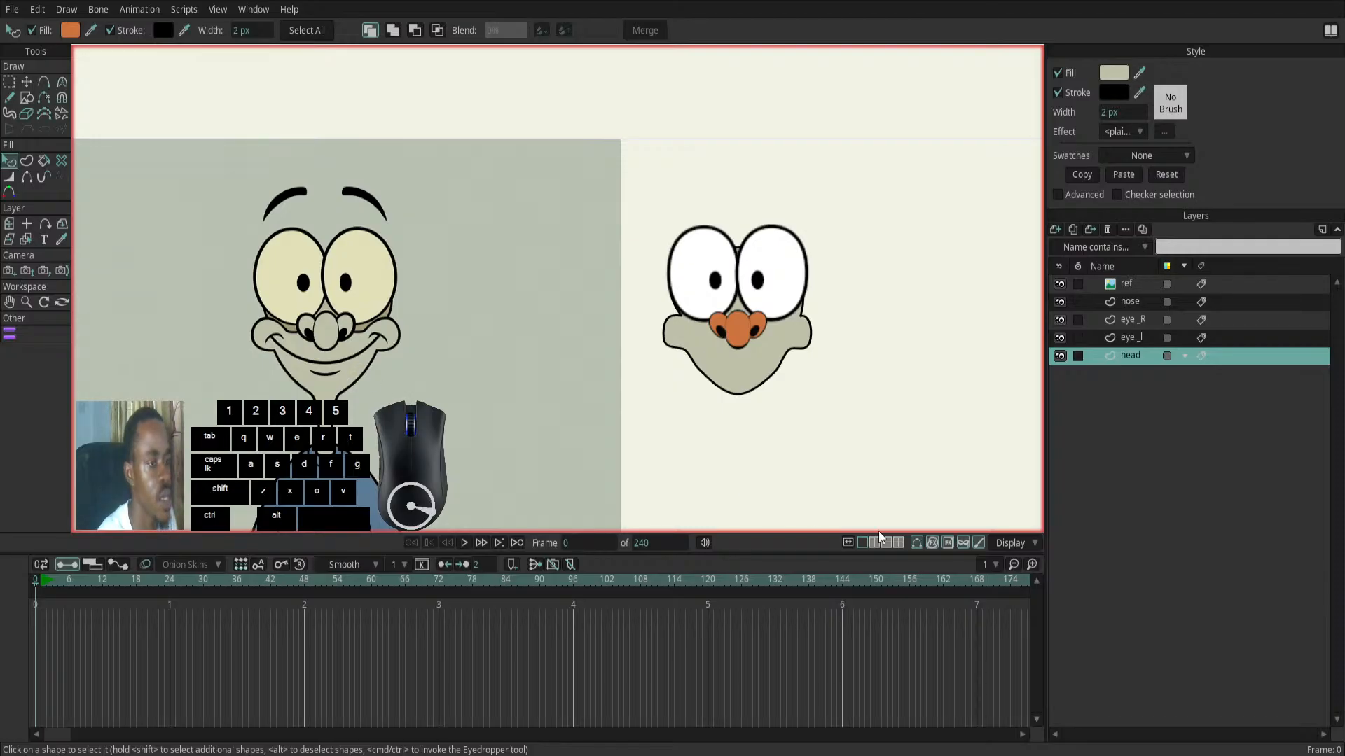
pyautogui.click(1058, 667)
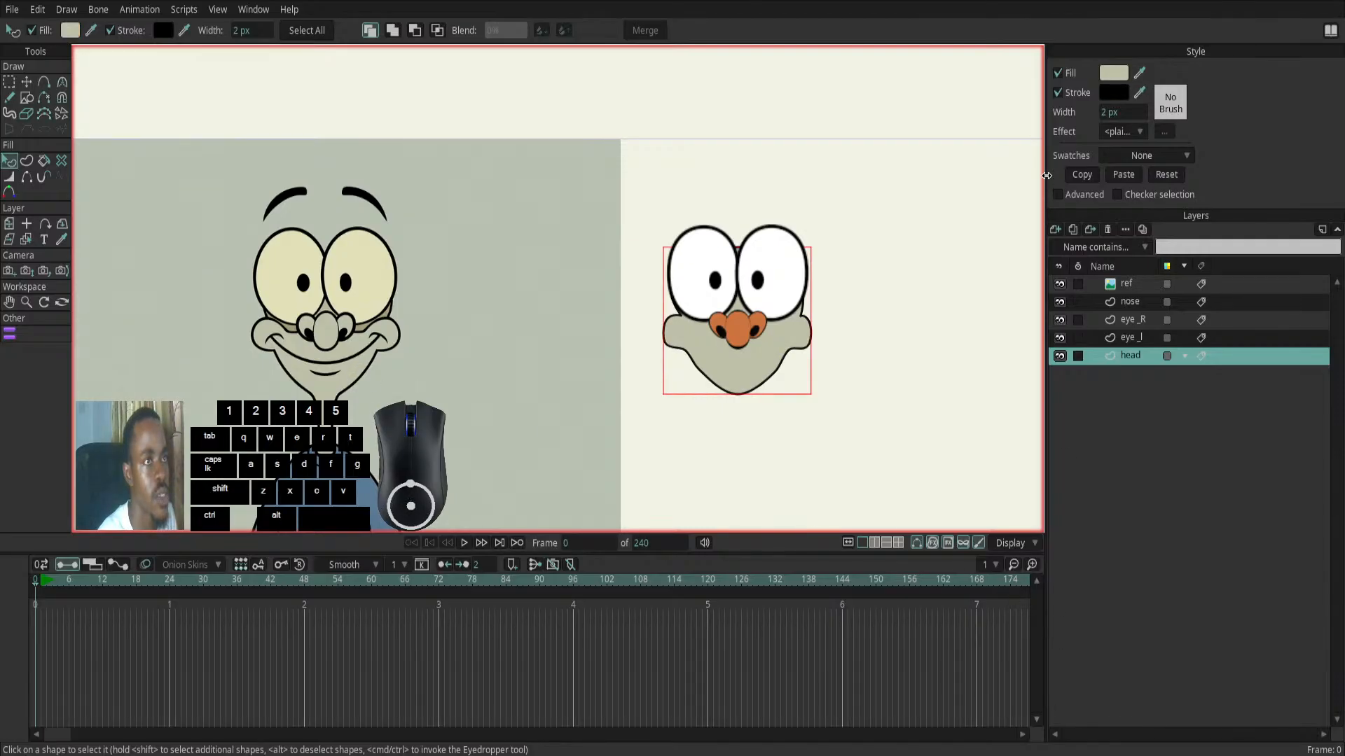
# - Copy the head shape's style and paste it onto the central nose shape and both side nose shapes
pyautogui.click(1080, 175)
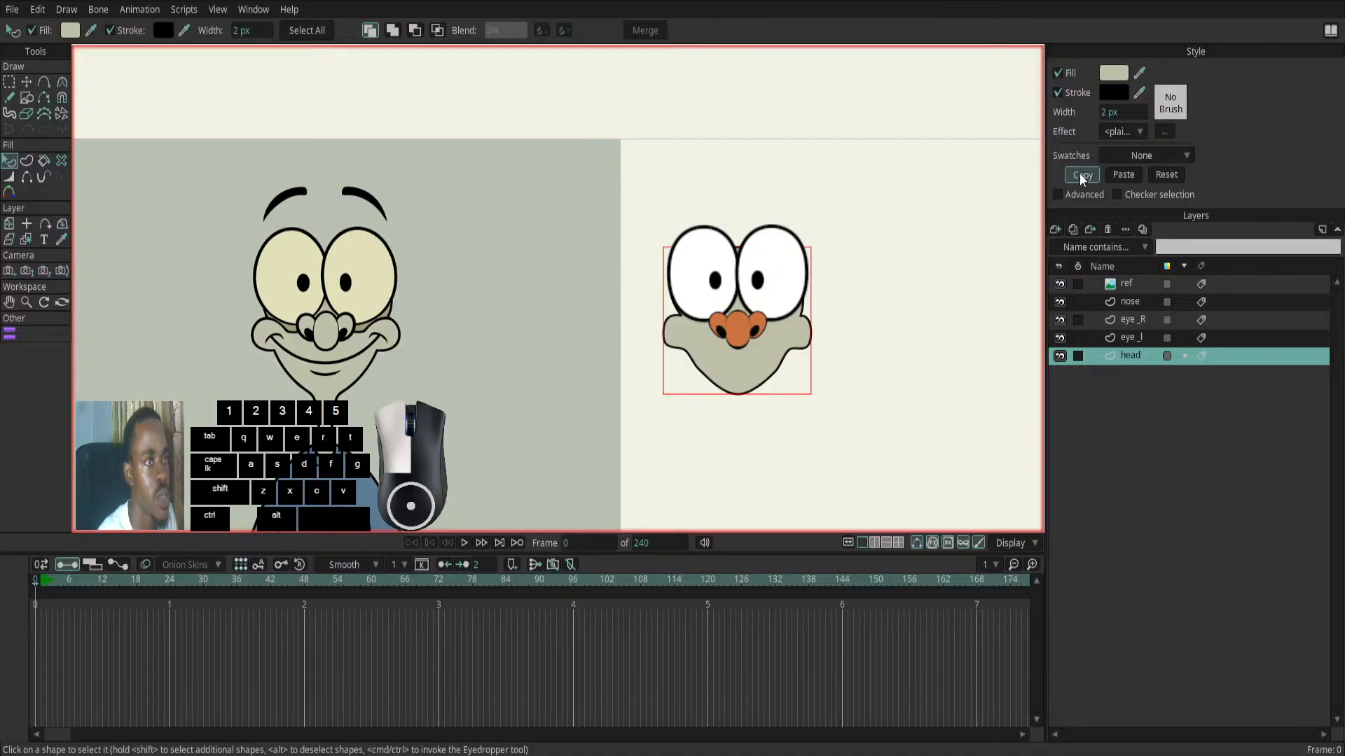
pyautogui.click(1123, 302)
pyautogui.click(1121, 171)
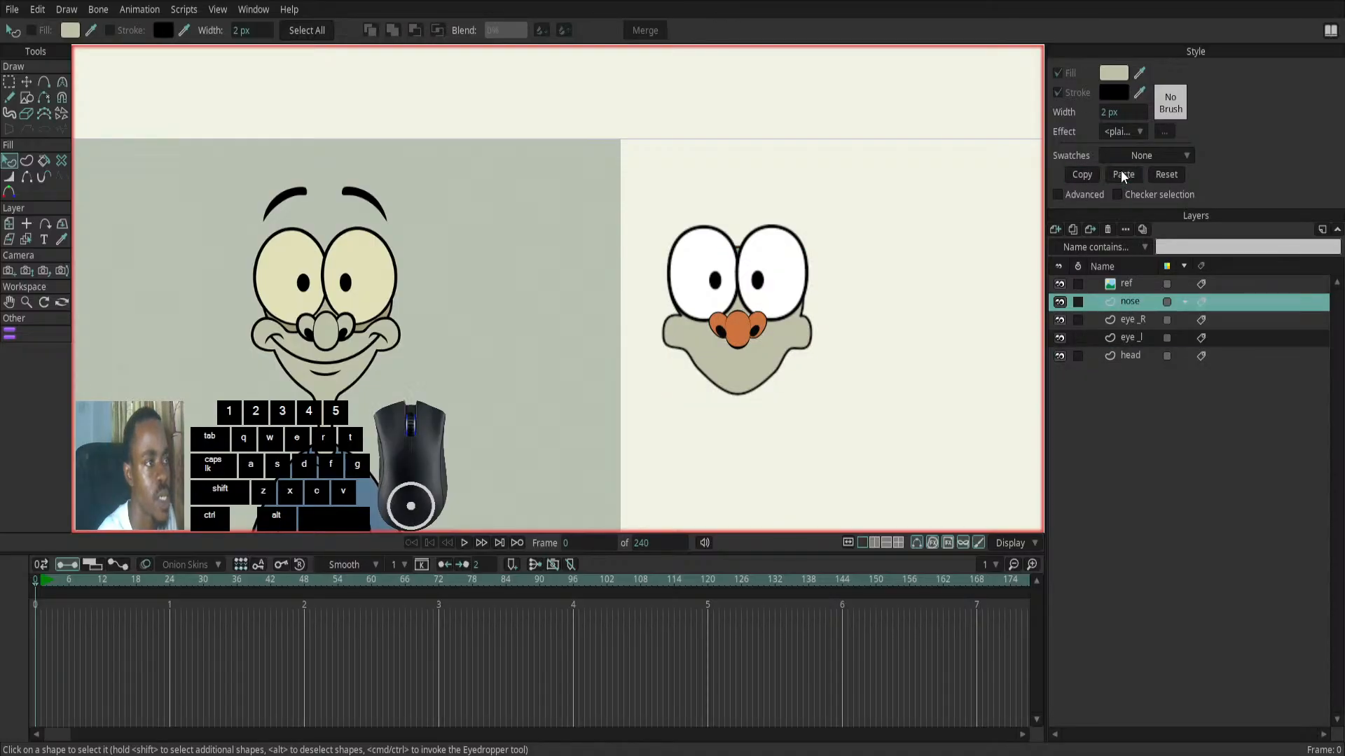
pyautogui.click(1121, 174)
pyautogui.click(738, 321)
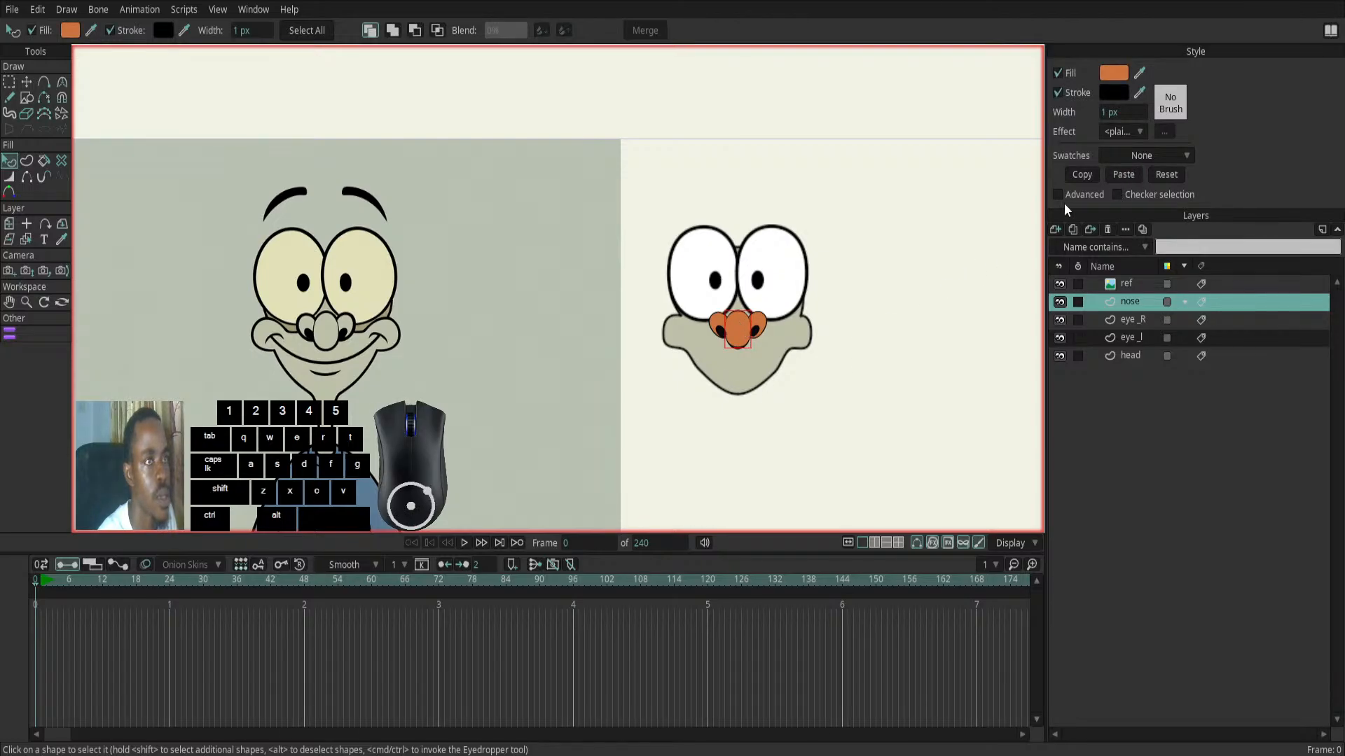
pyautogui.click(1115, 174)
pyautogui.click(721, 322)
pyautogui.click(1122, 175)
pyautogui.click(763, 325)
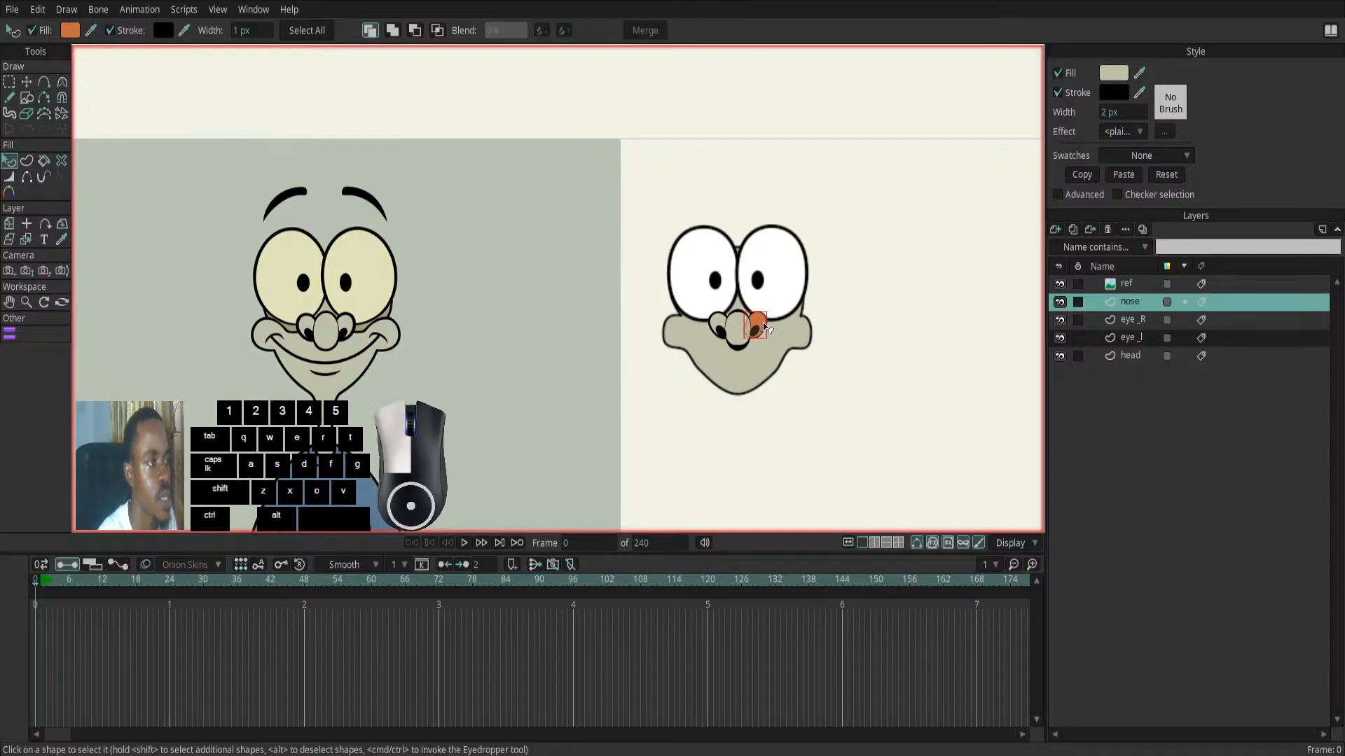
pyautogui.click(1124, 175)
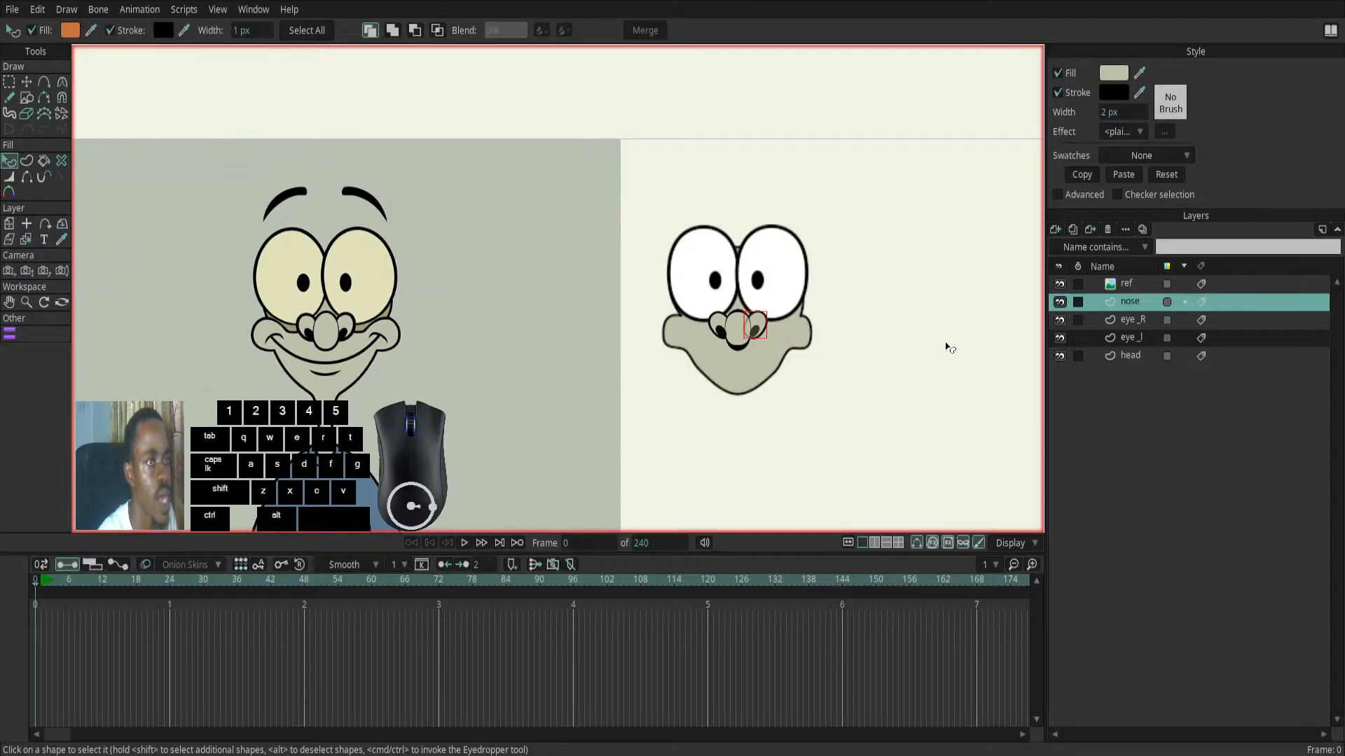
# - Fill the eye_l eyeball with the pale yellow sampled from the reference eye, and copy its style to the eye_R eyeball
pyautogui.click(1132, 337)
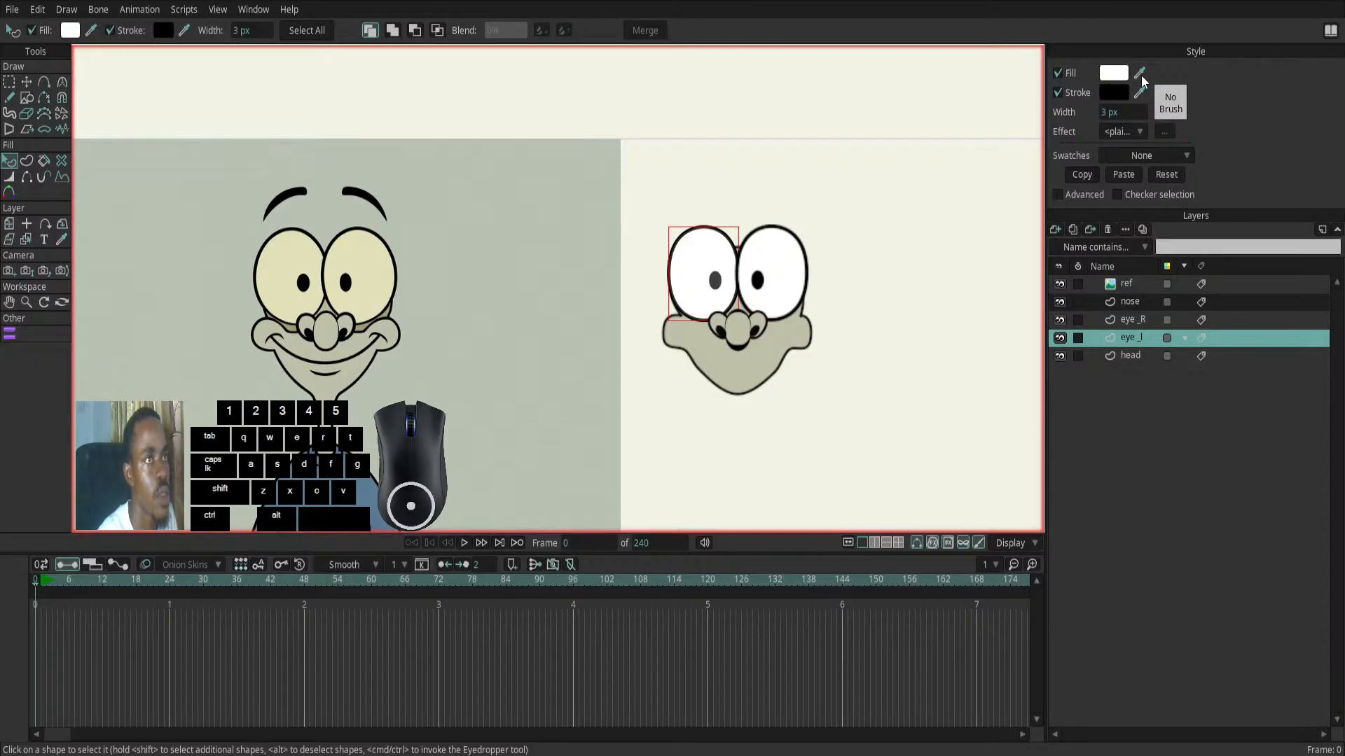
pyautogui.moveTo(1140, 73); pyautogui.dragTo(299, 259)
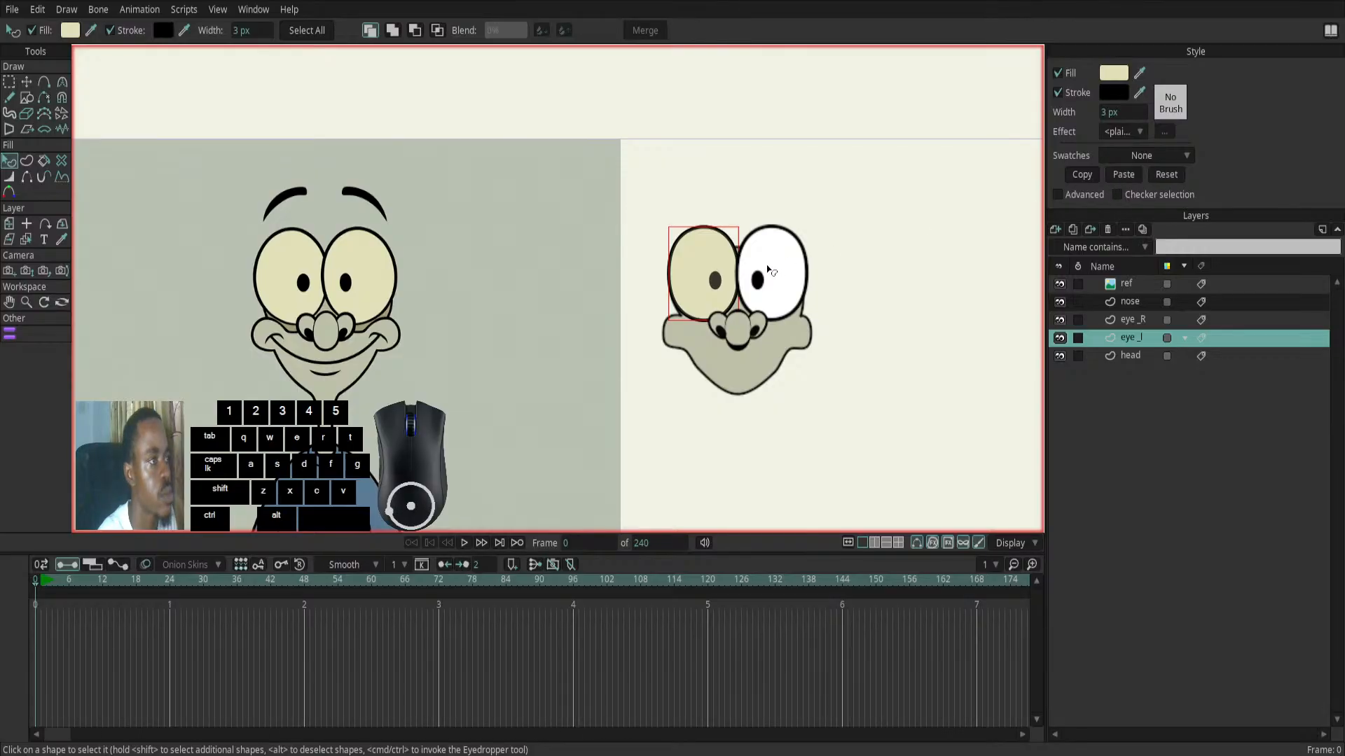
pyautogui.click(1089, 175)
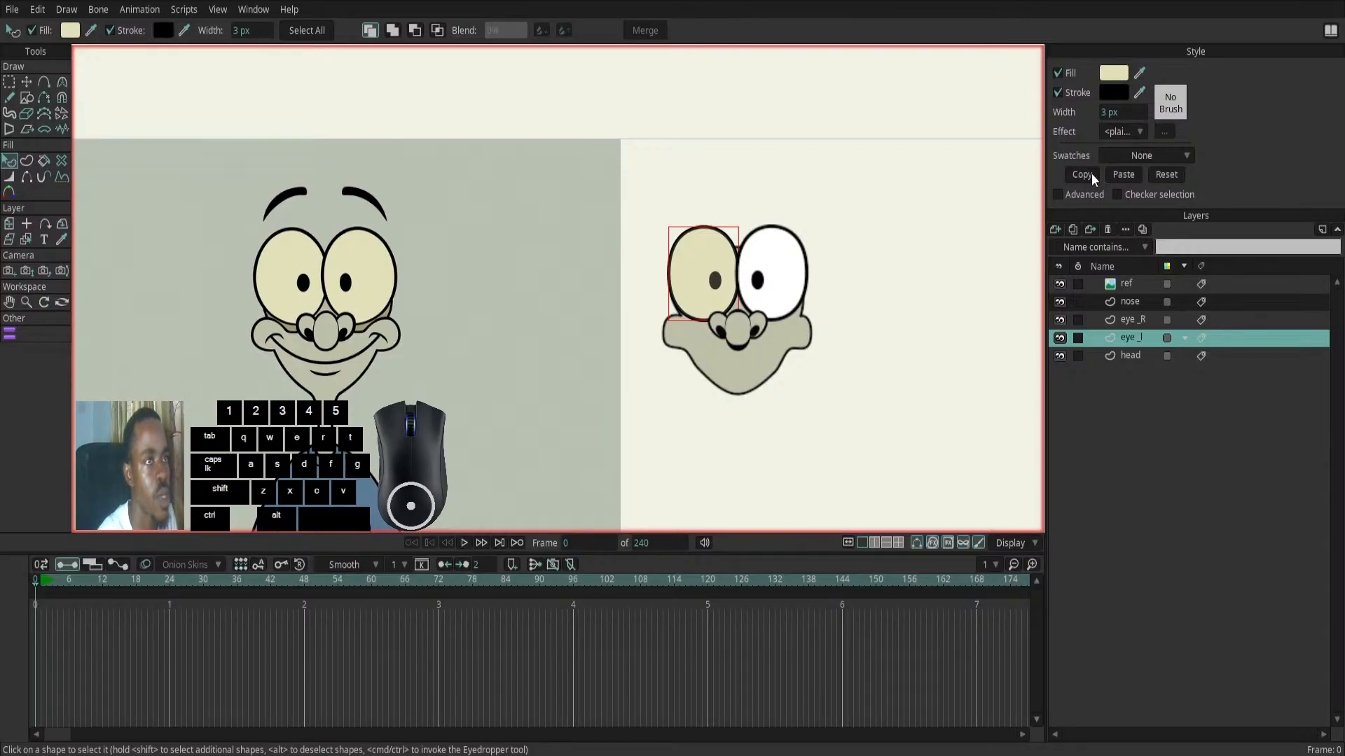
pyautogui.click(1139, 320)
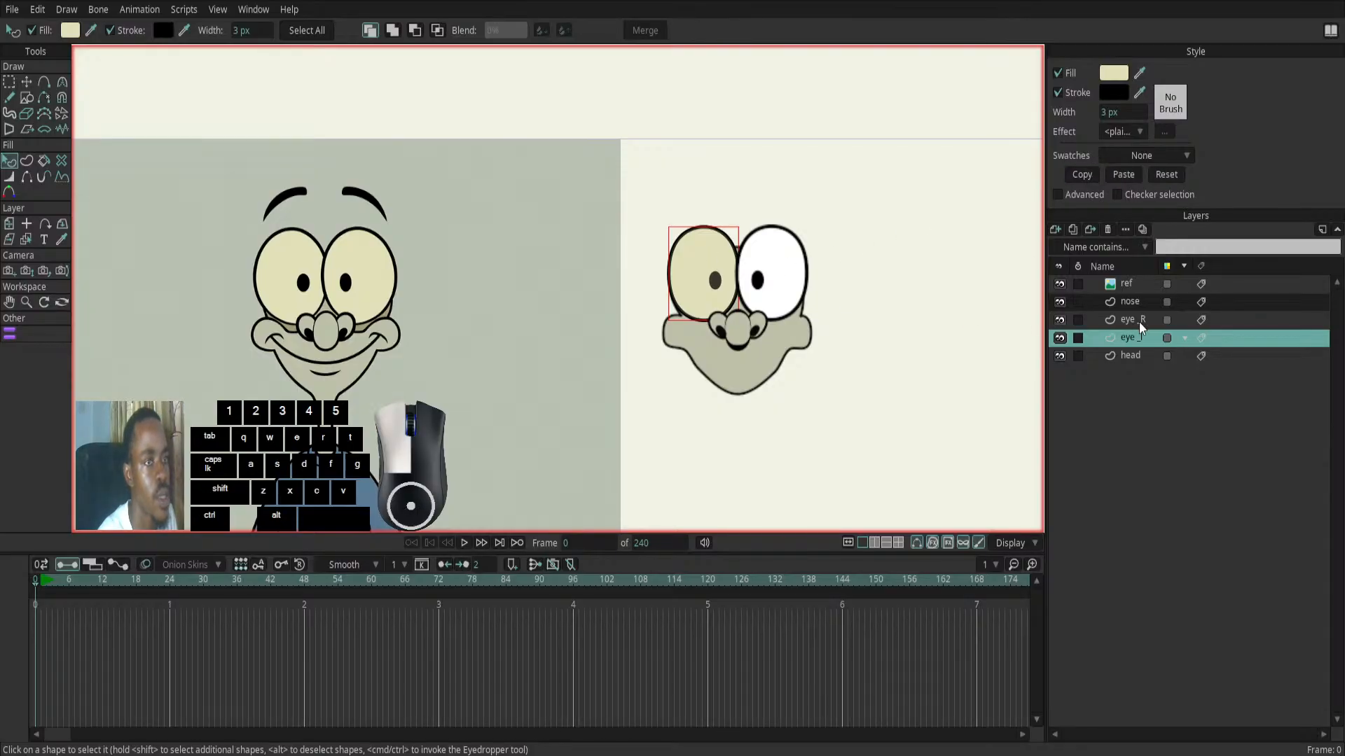
pyautogui.click(798, 273)
pyautogui.click(1124, 174)
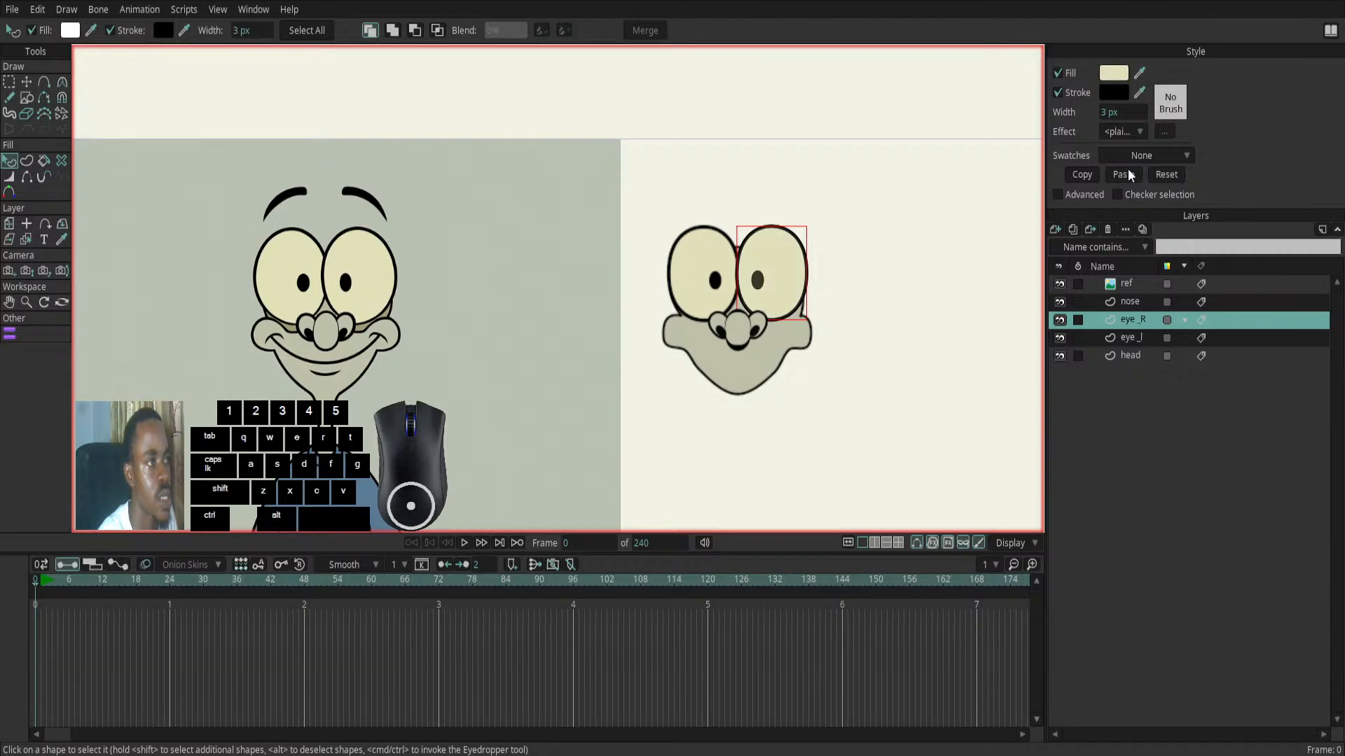
# - Compare the recoloured face with the reference character, examining the facial features and parts not traced yet
pyautogui.scroll(-1, 779, 437)
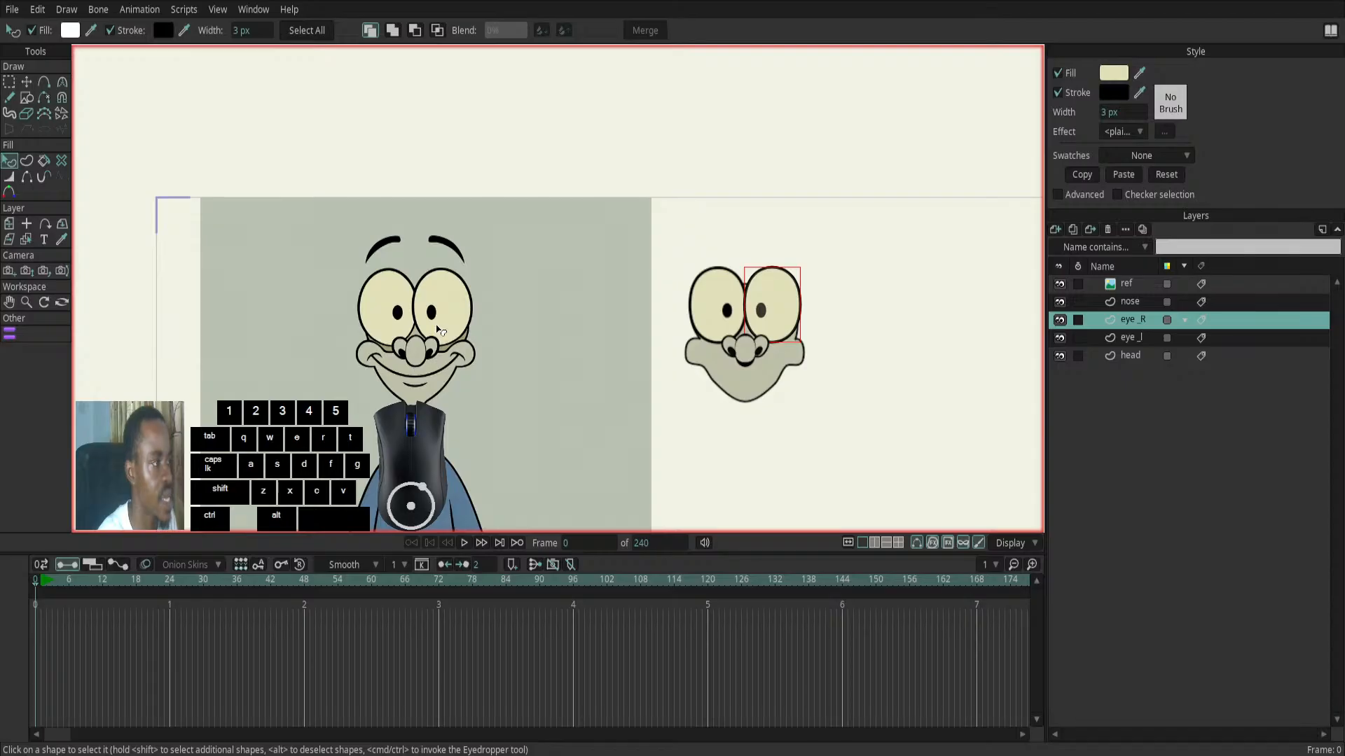
pyautogui.scroll(2, 437, 330)
pyautogui.scroll(-1, 455, 378)
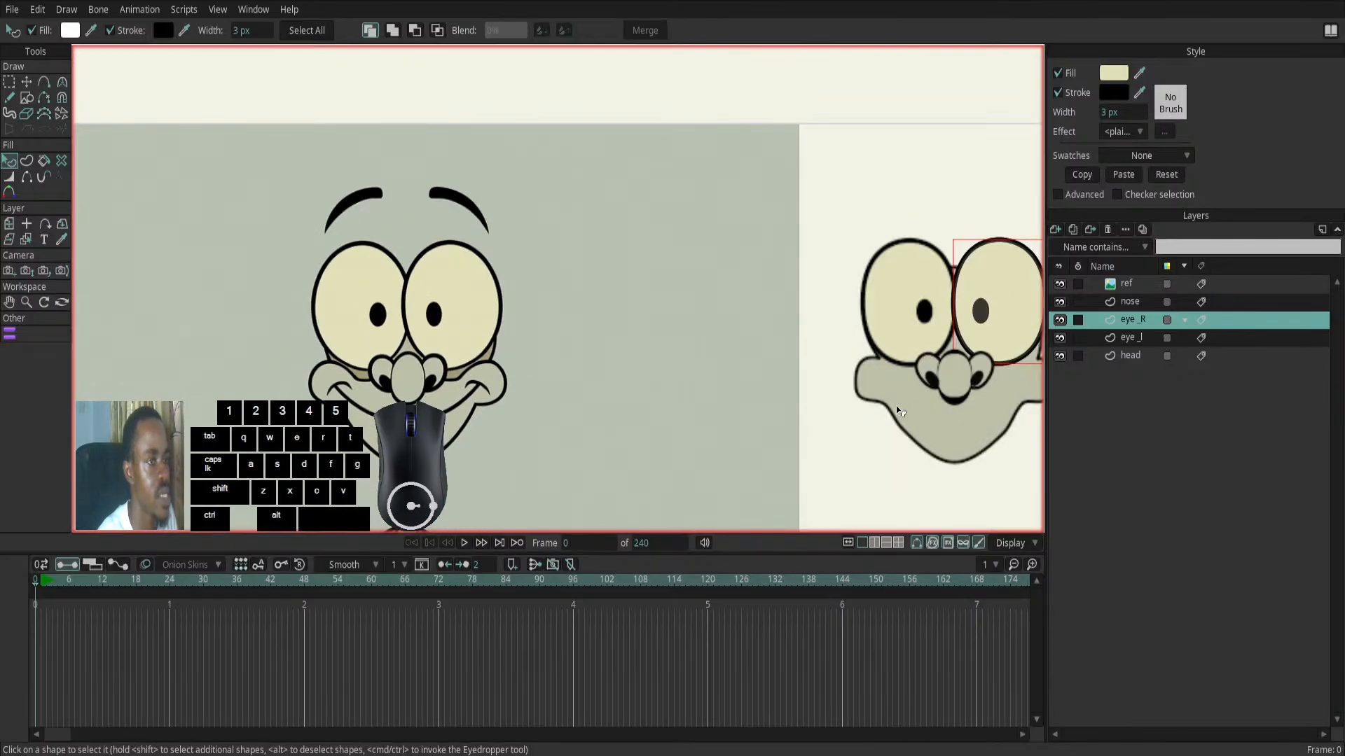
pyautogui.scroll(-1, 940, 408)
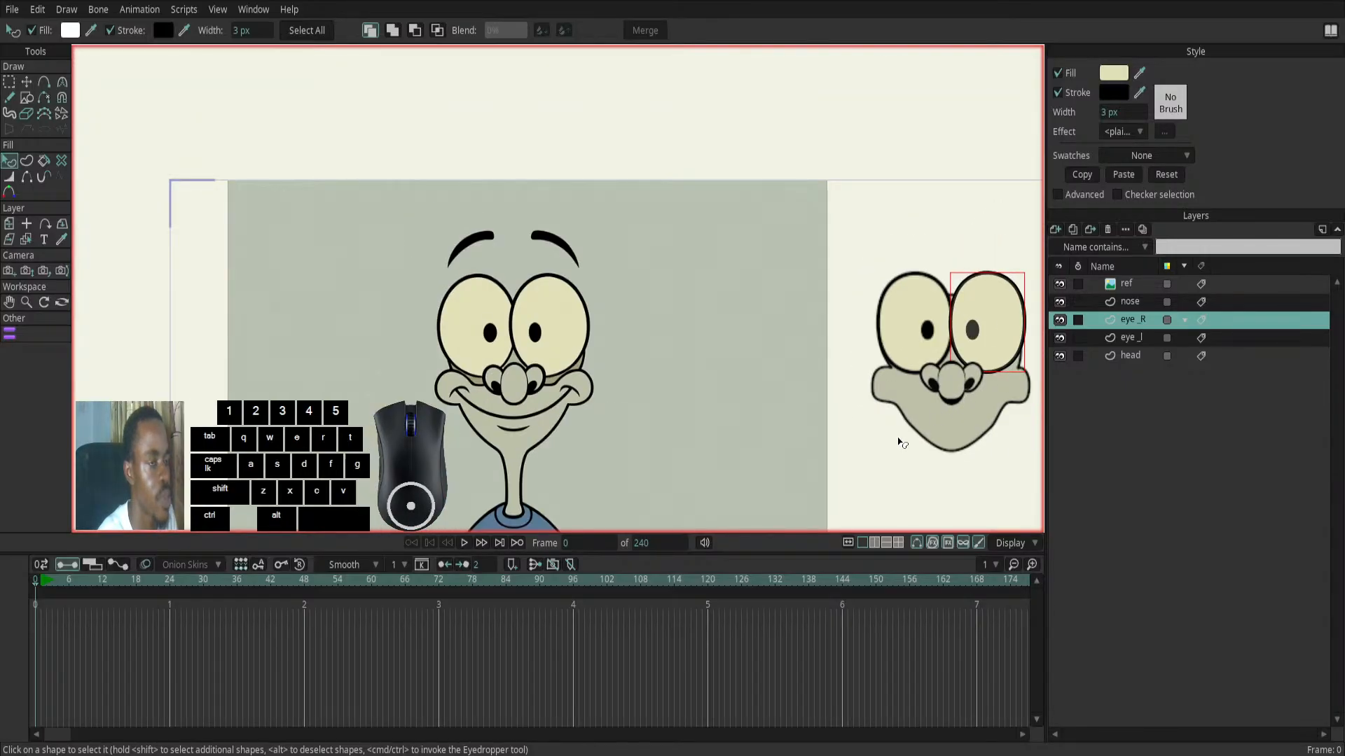
pyautogui.moveTo(900, 441); pyautogui.dragTo(735, 422)
pyautogui.scroll(-1, 769, 409)
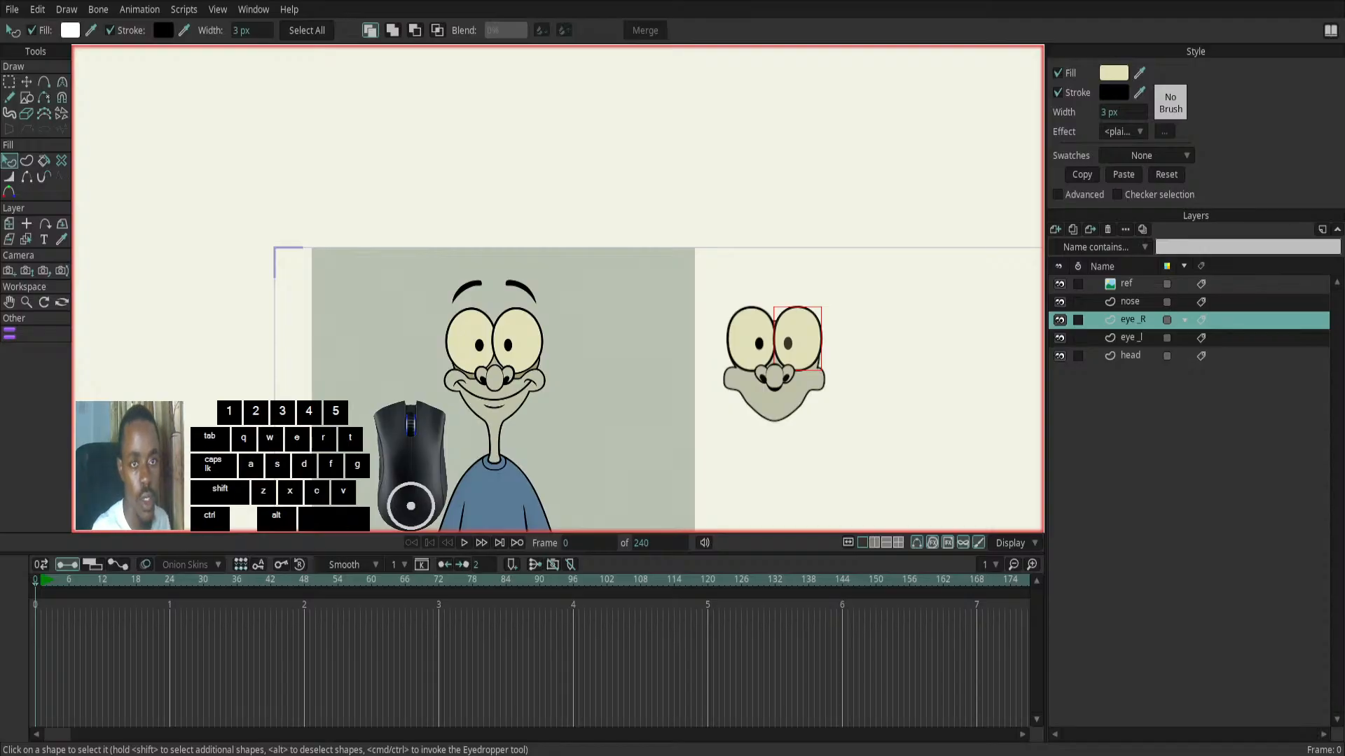
pyautogui.click(788, 343)
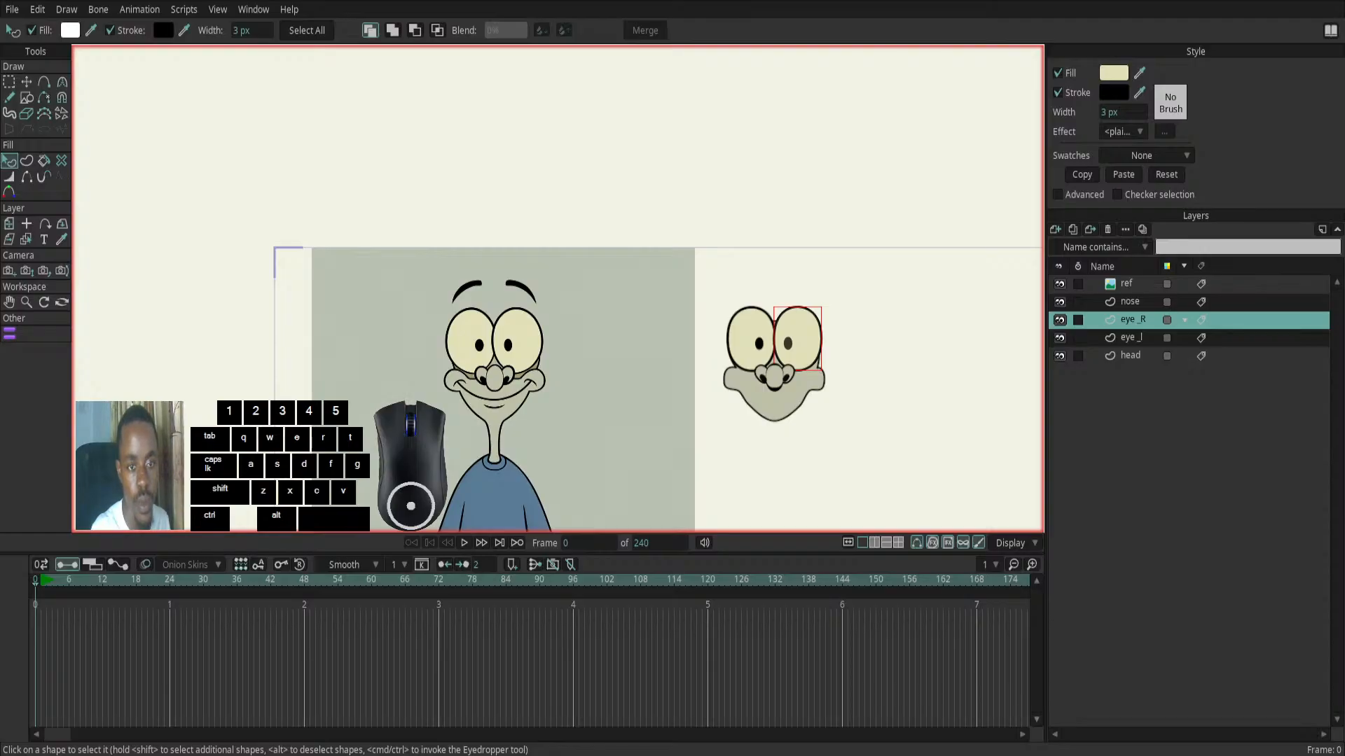
pyautogui.click(788, 343)
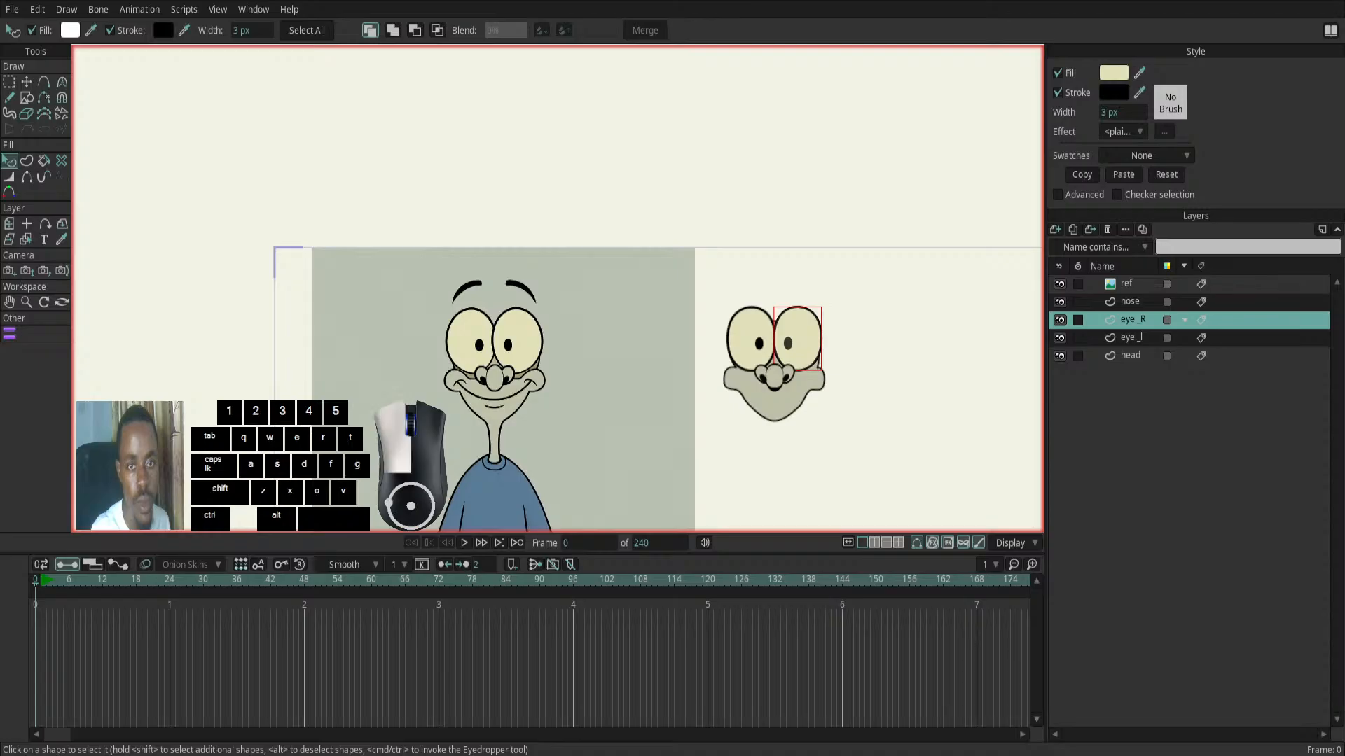